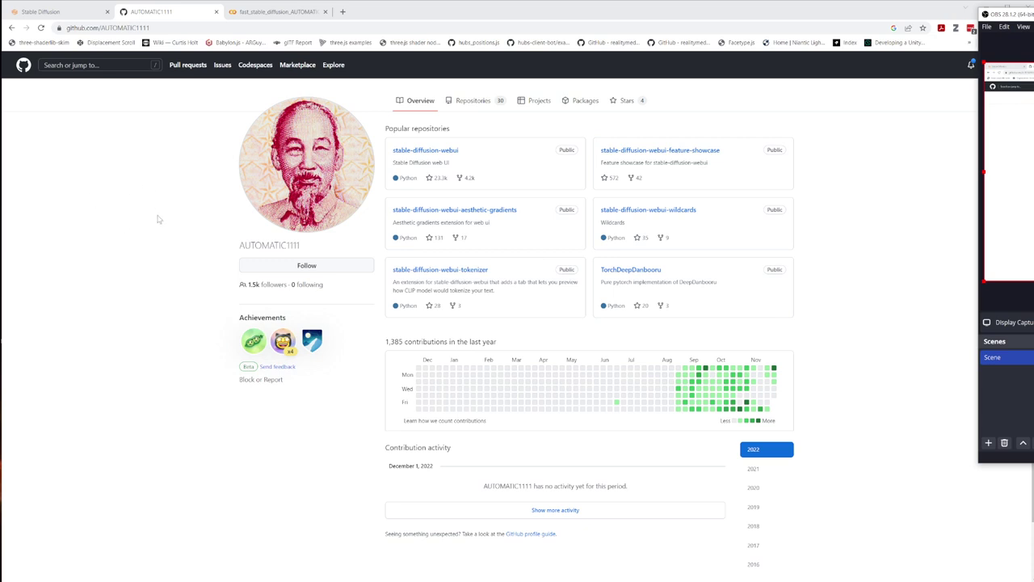
In a new tab, search Google for 'automatic1111 installation' by editing the autocompleted colab query
{"action": "left_click", "coordinate": [341, 12]}
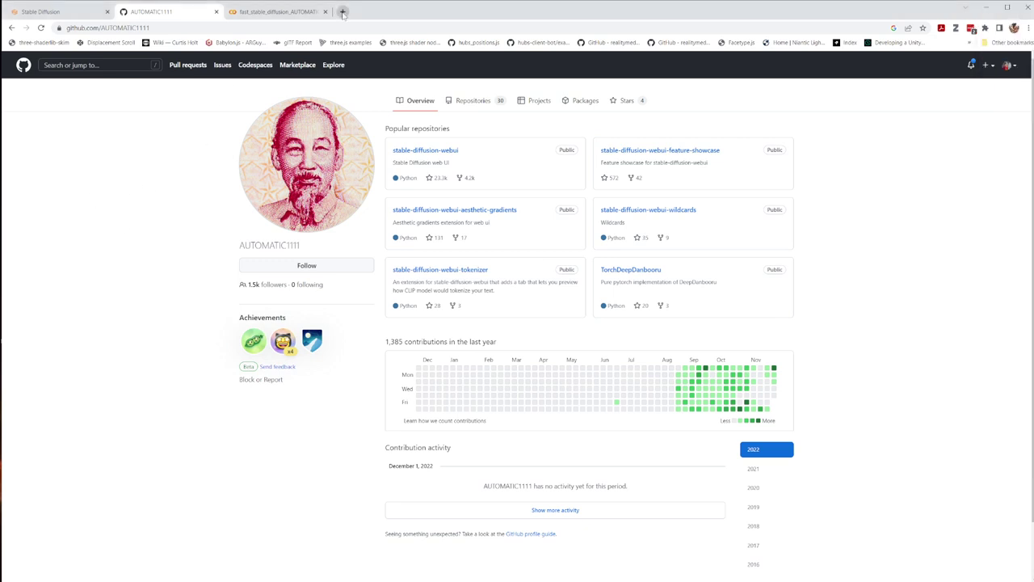
{"action": "left_click", "coordinate": [439, 195]}
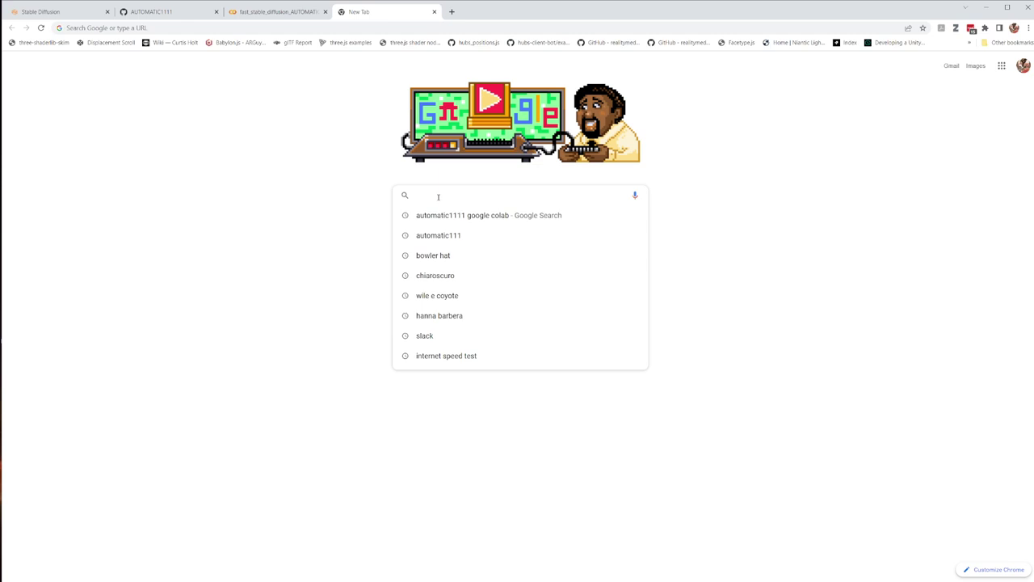
{"action": "type", "text": "sta"}
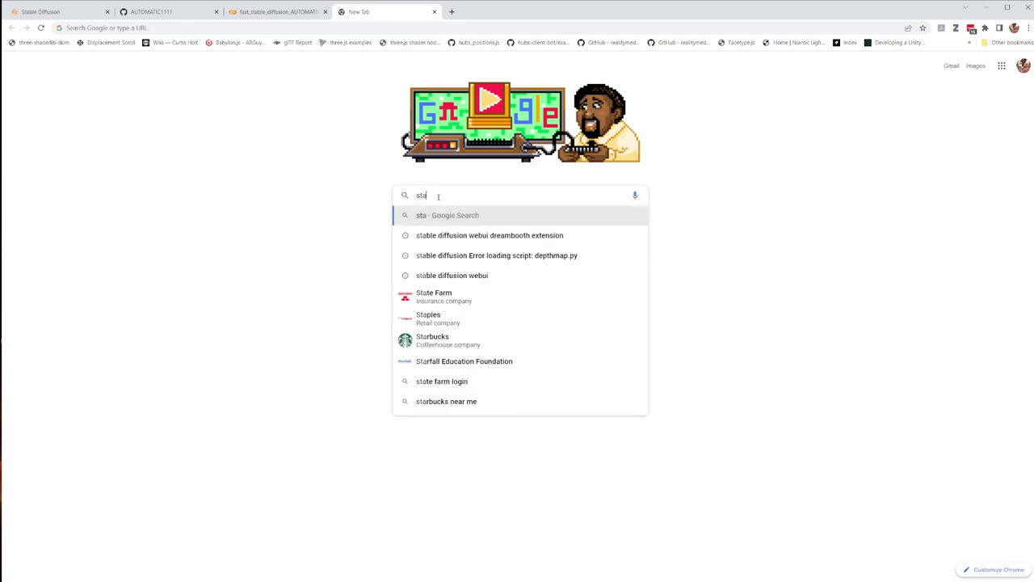
{"action": "key", "text": "BackSpace"}
{"action": "key", "text": "BackSpace"}
{"action": "key", "text": "BackSpace"}
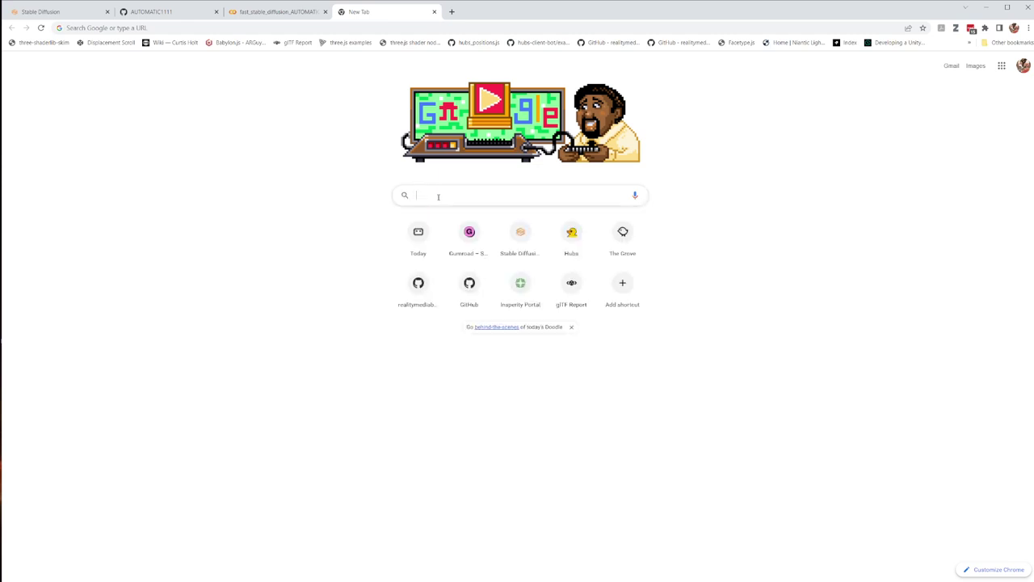
{"action": "type", "text": "automatic1111 google colab"}
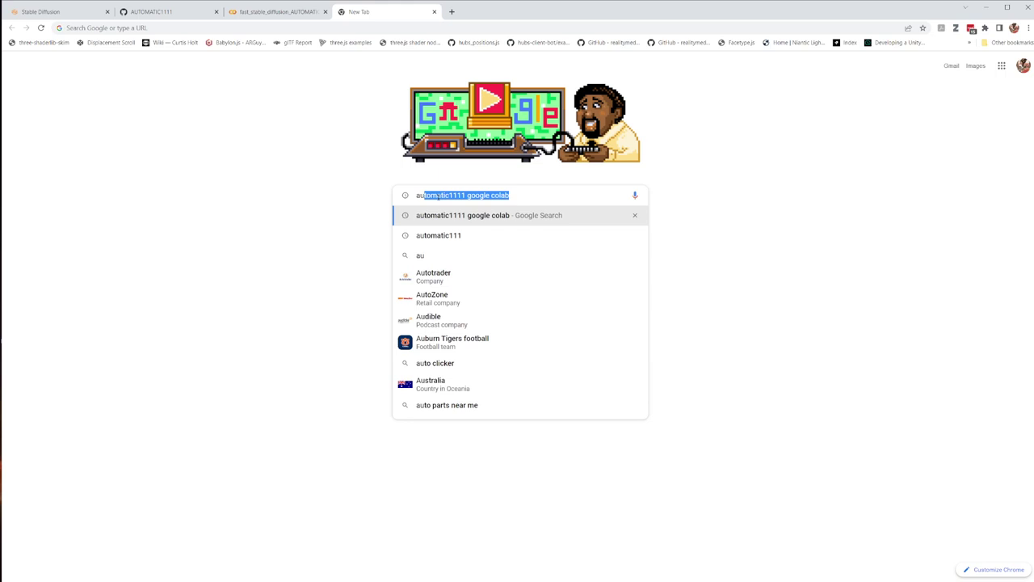
{"action": "key", "text": "Right"}
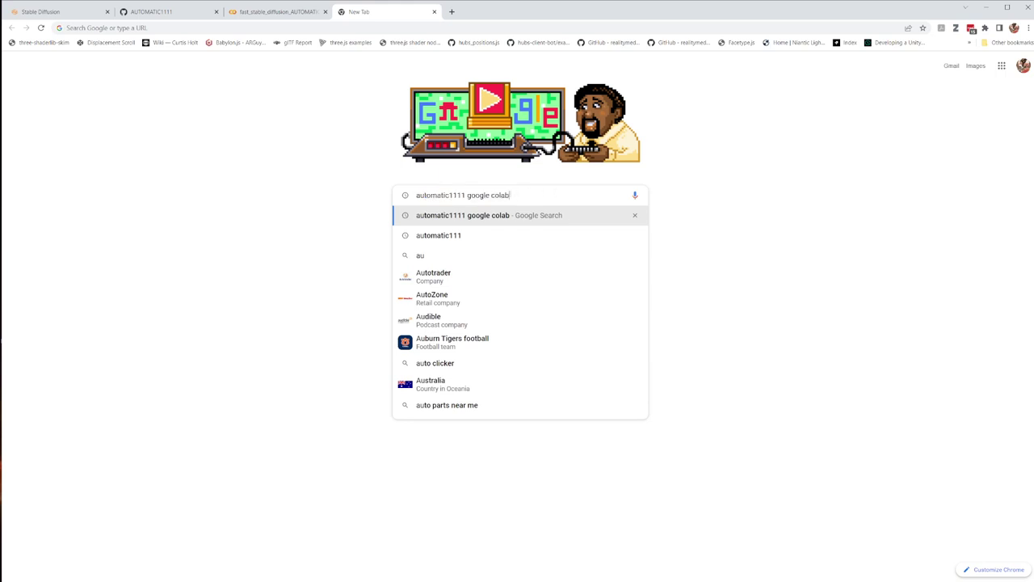
{"action": "left_click_drag", "start_coordinate": [510, 195], "coordinate": [467, 187]}
{"action": "key", "text": "BackSpace"}
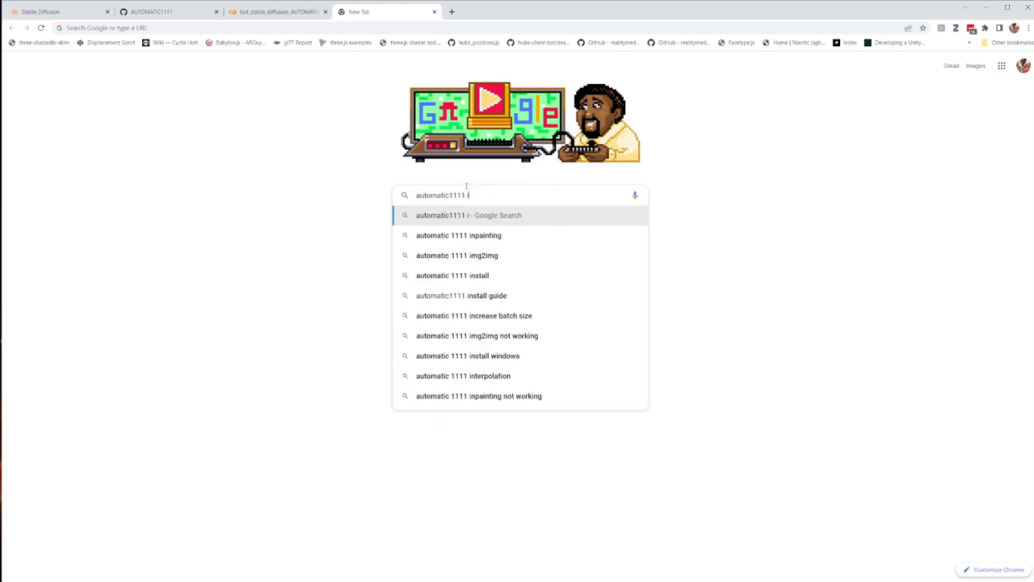
{"action": "type", "text": "installation"}
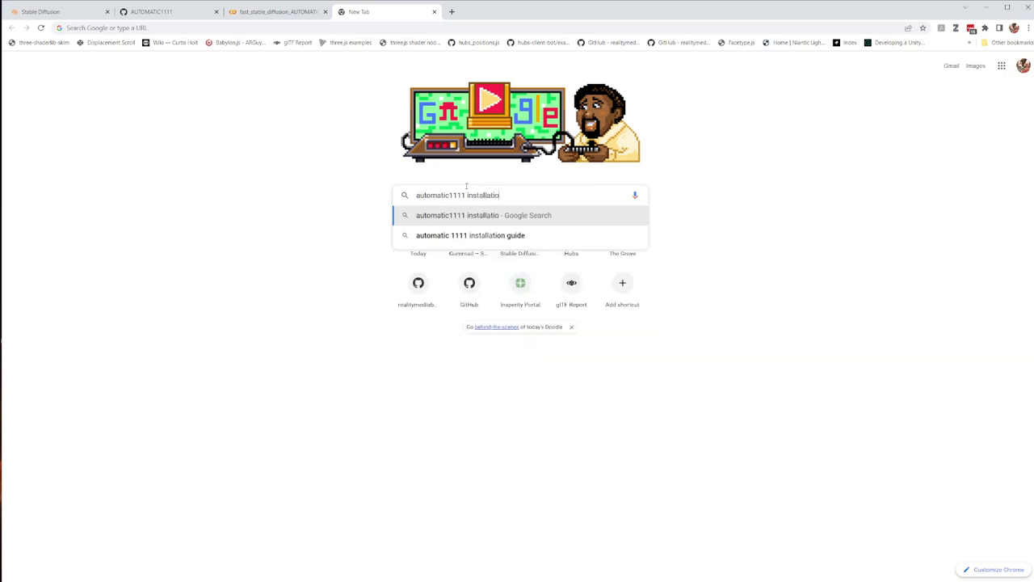
{"action": "key", "text": "Return"}
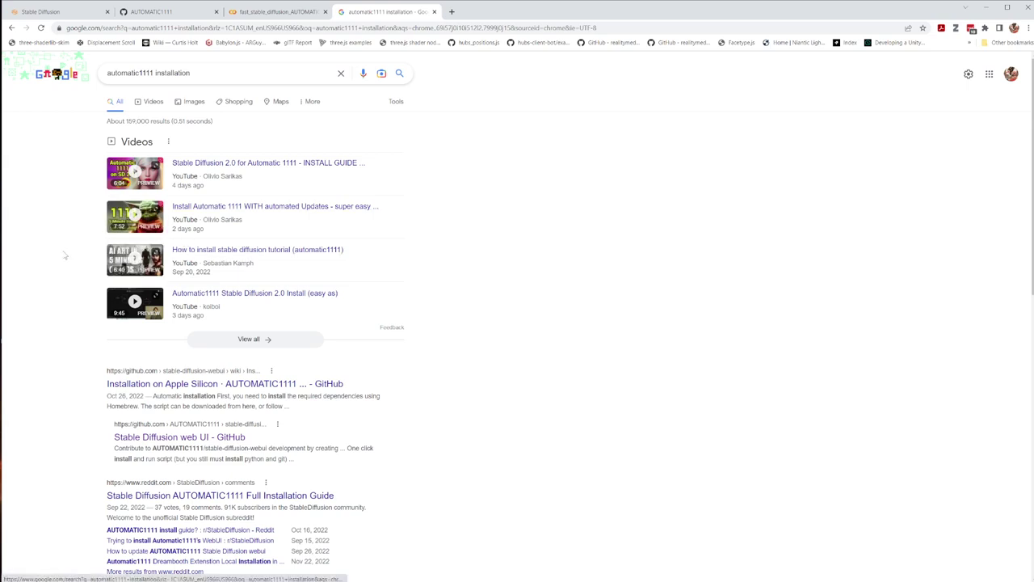
Switch to the web UI's txt2img page and look over the 512x768, 50-step DPM2 Karras bust
{"action": "left_click", "coordinate": [42, 12]}
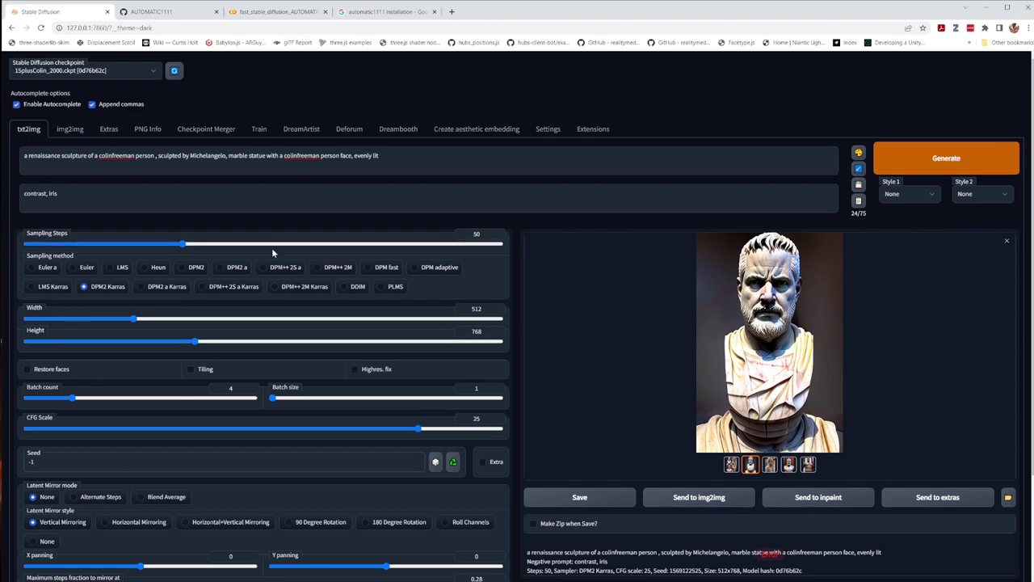
{"action": "scroll", "coordinate": [293, 478], "scroll_direction": "down", "scroll_amount": 2}
{"action": "scroll", "coordinate": [293, 478], "scroll_direction": "up", "scroll_amount": 2}
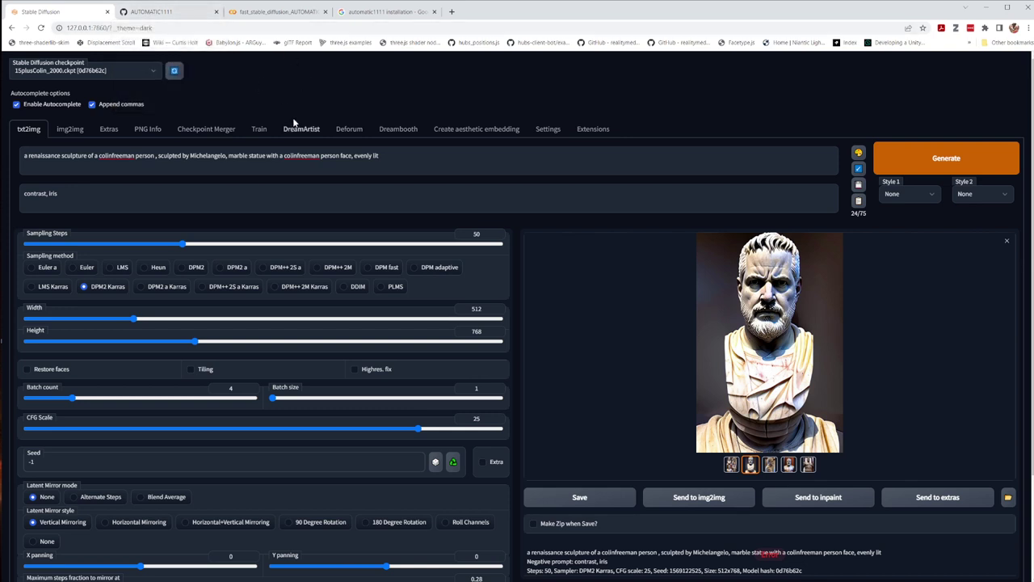
Return to the automatic1111 installation results and open the Automatic 1111 install guide video
{"action": "left_click", "coordinate": [166, 13]}
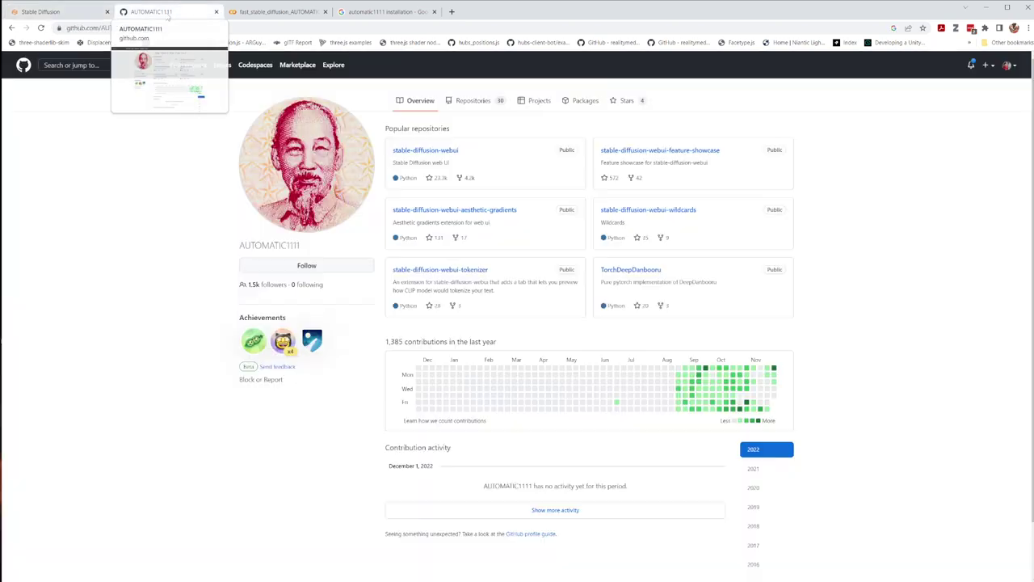
{"action": "left_click", "coordinate": [384, 11]}
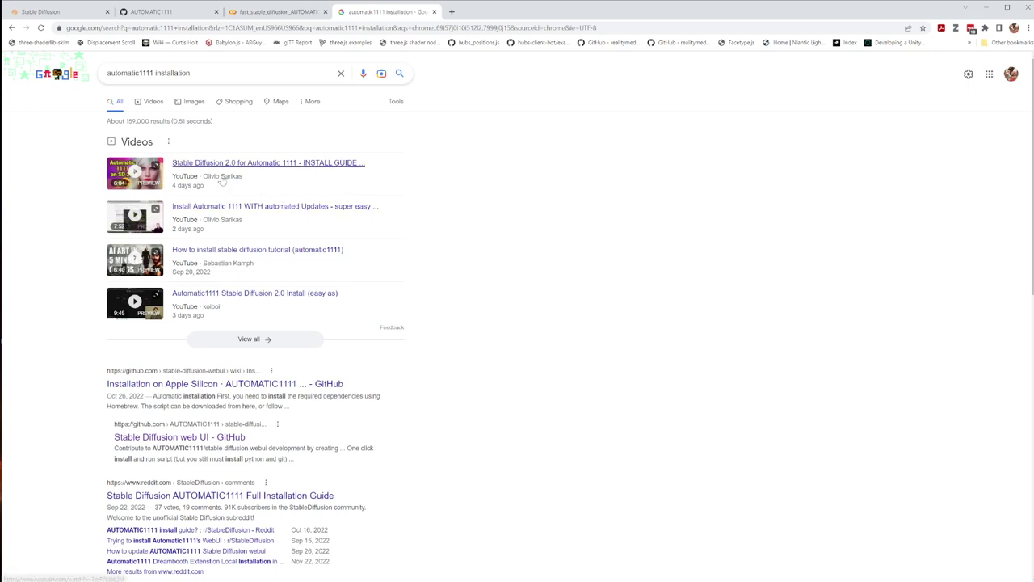
{"action": "left_click", "coordinate": [275, 168]}
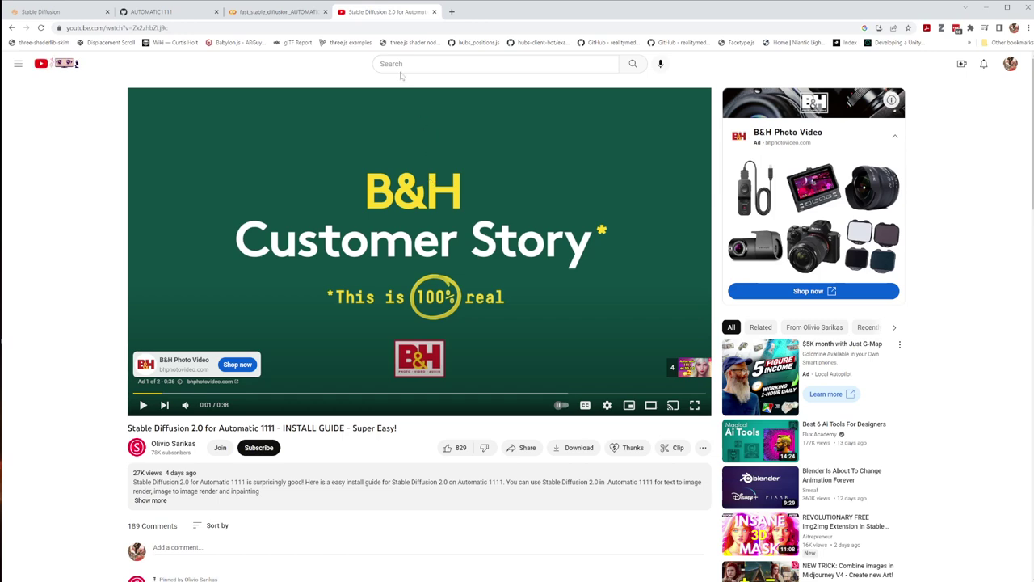
Close the install video and open stable-diffusion-webui from the AUTOMATIC1111 GitHub profile
{"action": "left_click", "coordinate": [434, 12]}
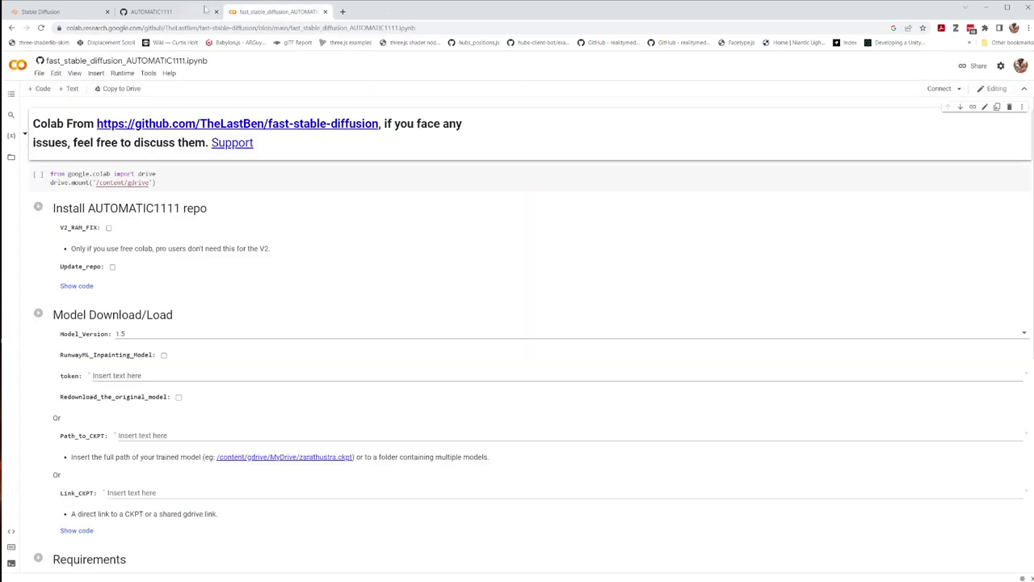
{"action": "left_click", "coordinate": [165, 12]}
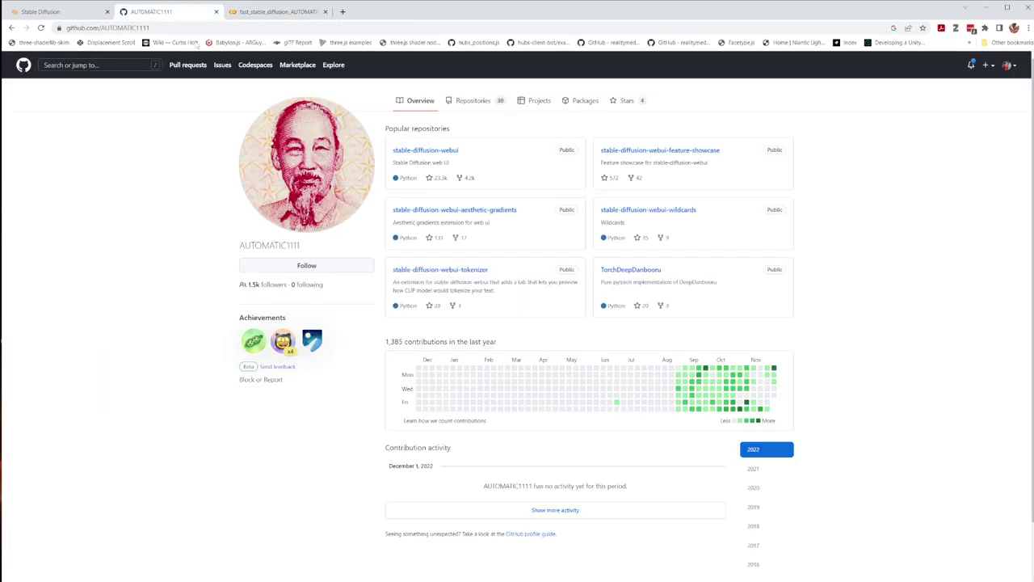
{"action": "left_click", "coordinate": [420, 157]}
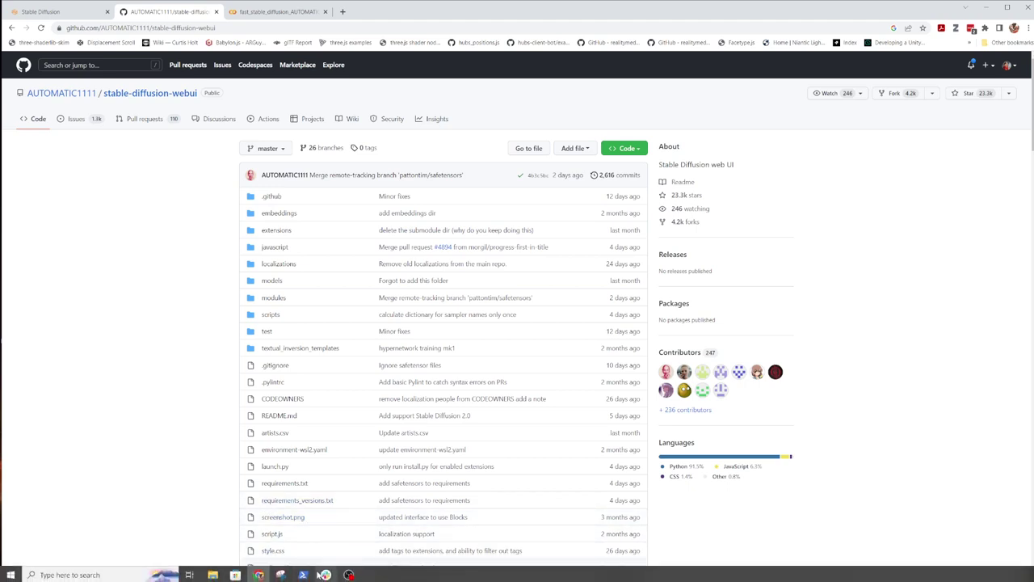
Bring up PowerShell and try running webui.bat
{"action": "left_click", "coordinate": [302, 574]}
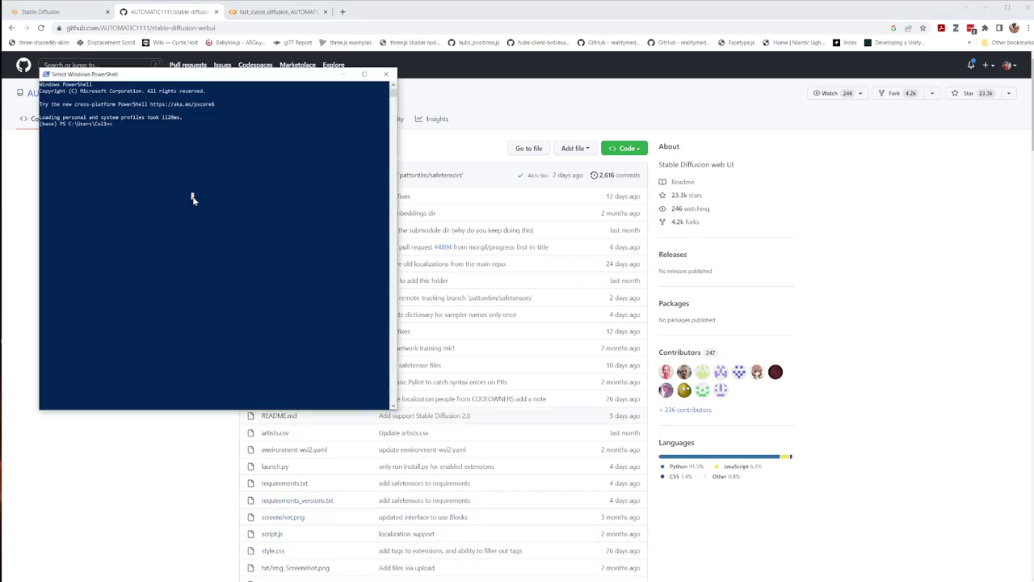
{"action": "type", "text": "webui.bat"}
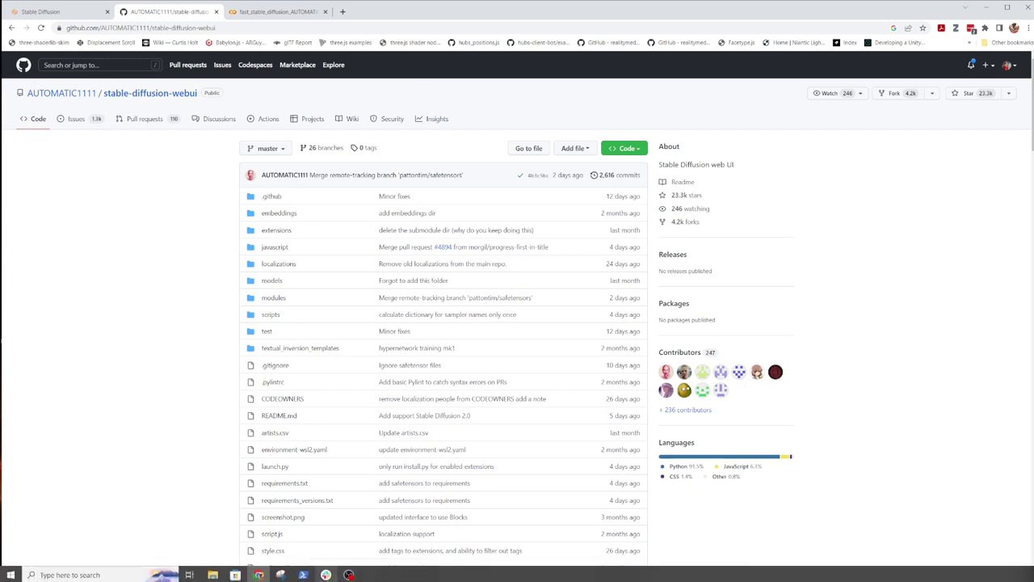
{"action": "left_click", "coordinate": [303, 574]}
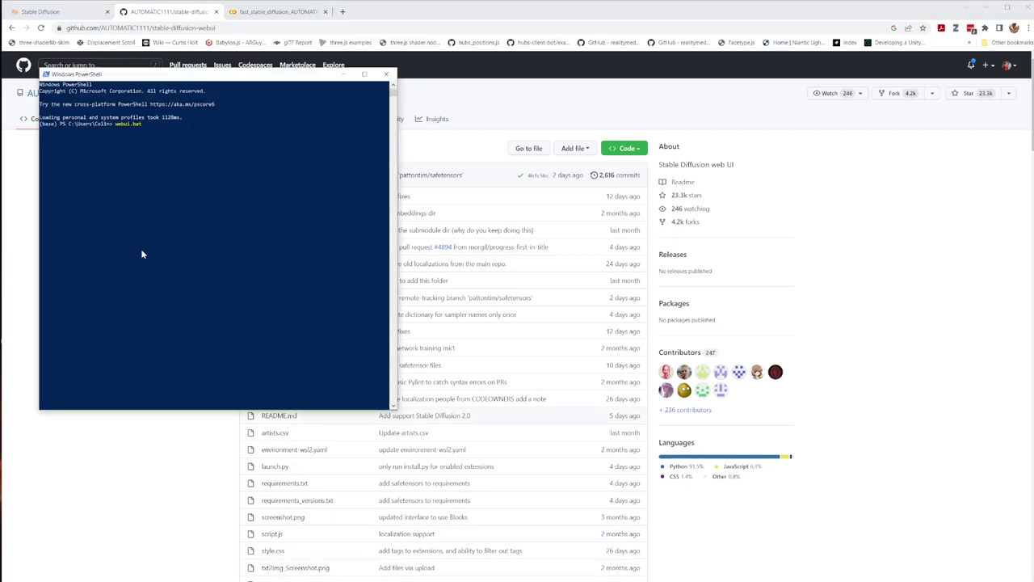
{"action": "key", "text": "Return"}
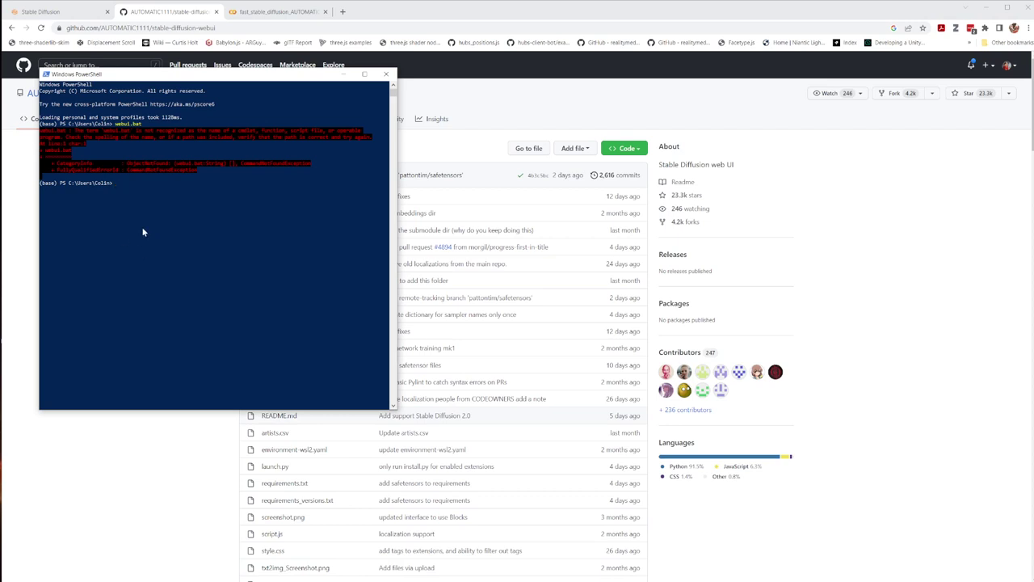
Change into c:/projects/stableDifUI/stable-diffusion-webui/, rerun webui.bat, and return to the web UI
{"action": "type", "text": "cd c:/projects/stableDifUI/stable-diffusion-webui/"}
{"action": "key", "text": "Return"}
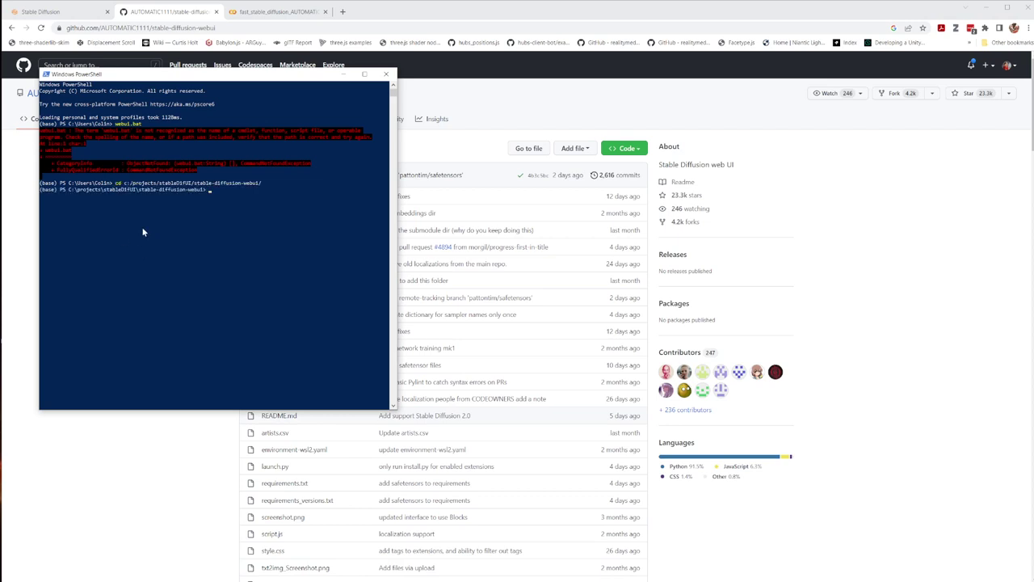
{"action": "key", "text": "Up"}
{"action": "key", "text": "Up"}
{"action": "key", "text": "Return"}
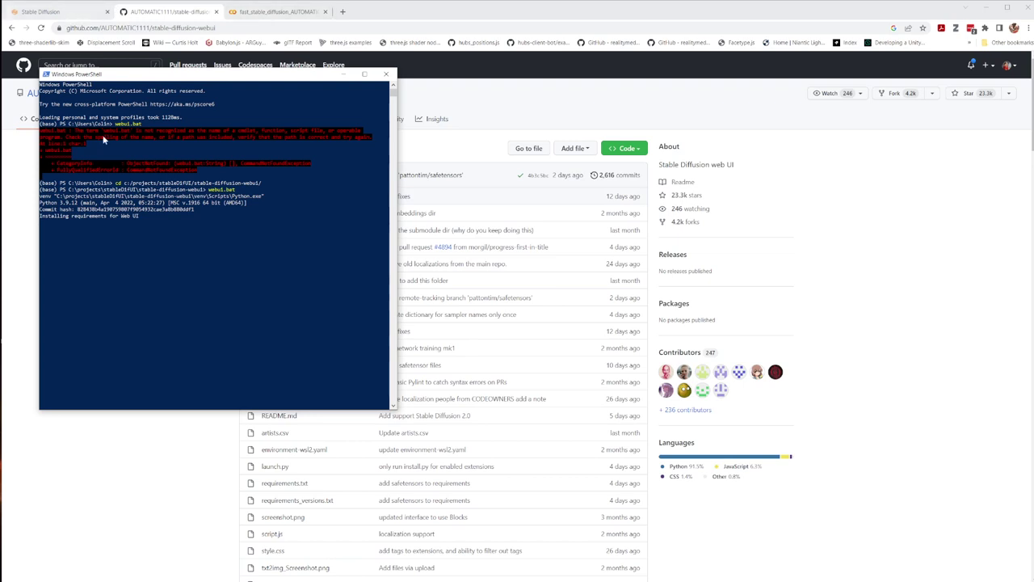
{"action": "left_click", "coordinate": [47, 13]}
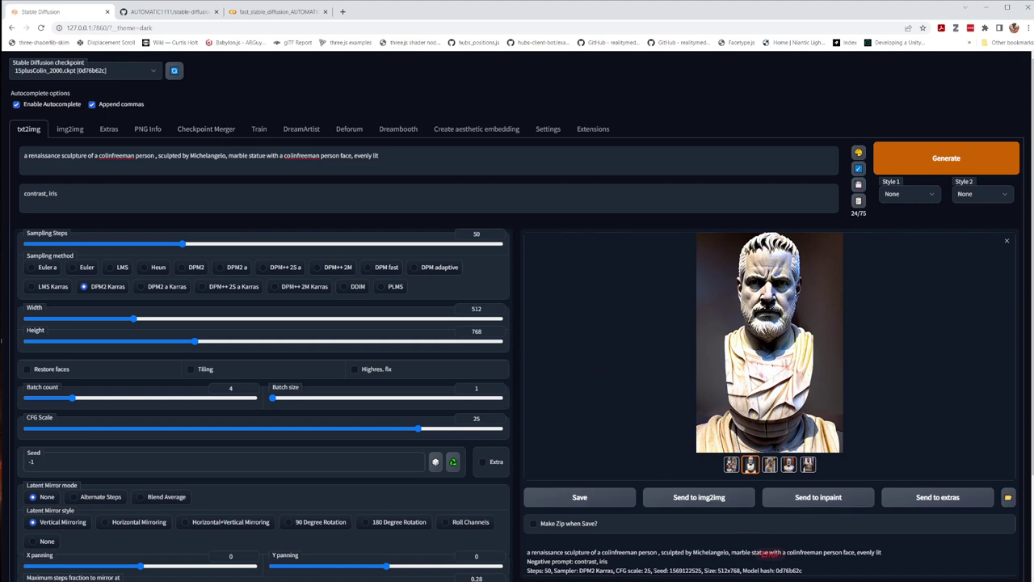
Bring the running webui.bat PowerShell console to the front to check its progress
{"action": "mouse_move", "coordinate": [380, 578]}
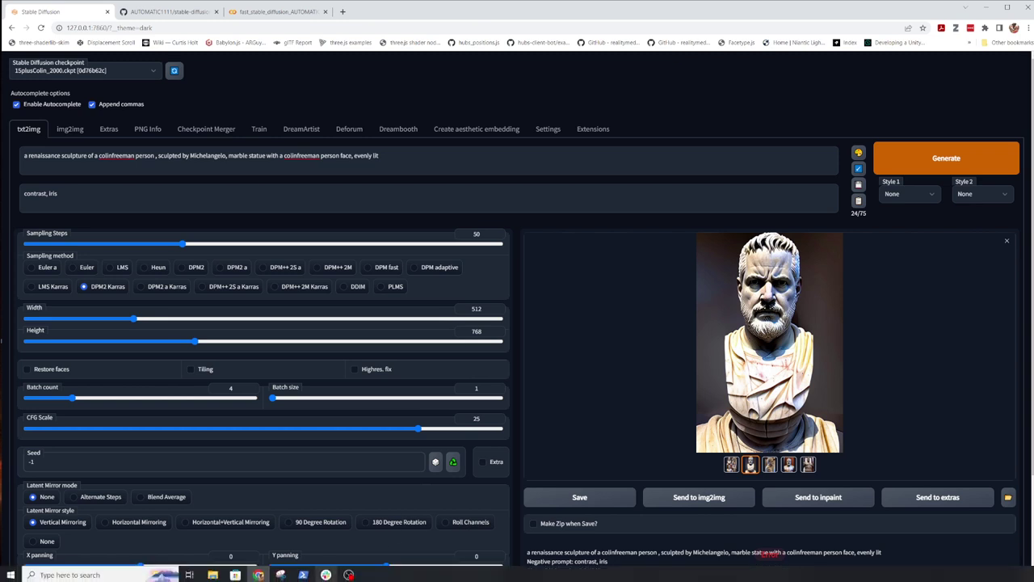
{"action": "left_click", "coordinate": [303, 575]}
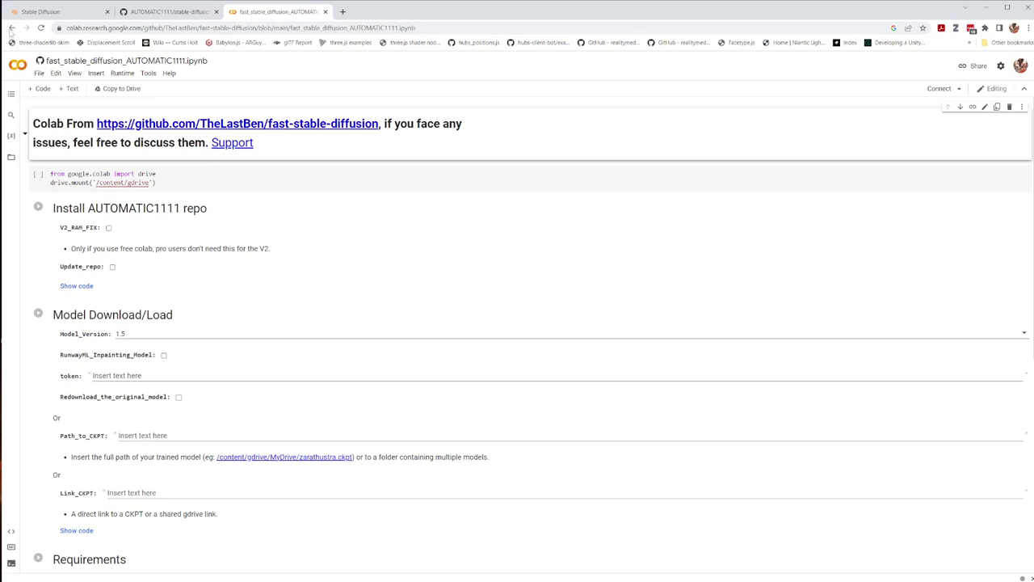
Reopen the fast_stable_diffusion Colab notebook from the results, scroll its cells, and return to the web UI
{"action": "left_click", "coordinate": [11, 28]}
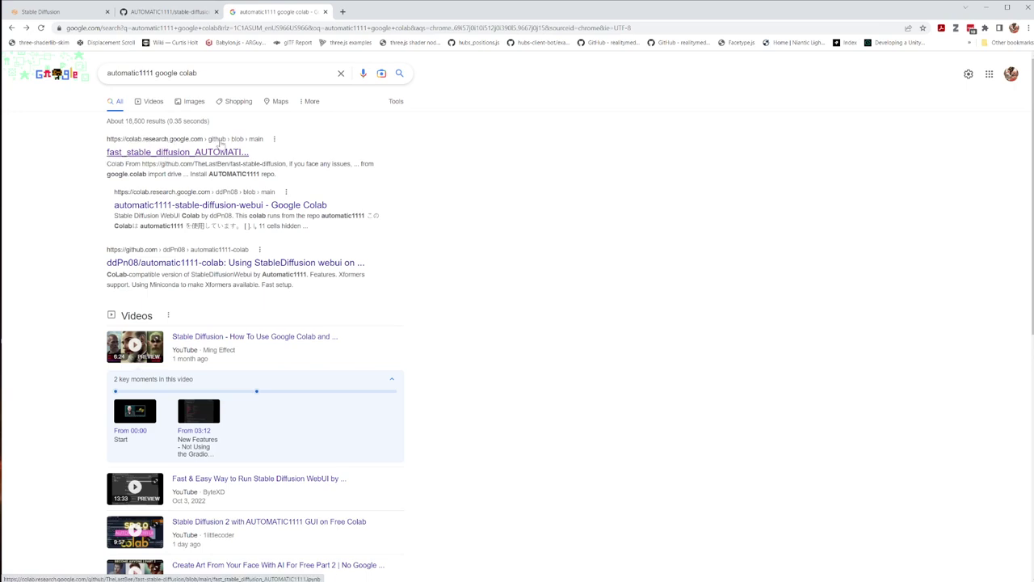
{"action": "left_click", "coordinate": [167, 153]}
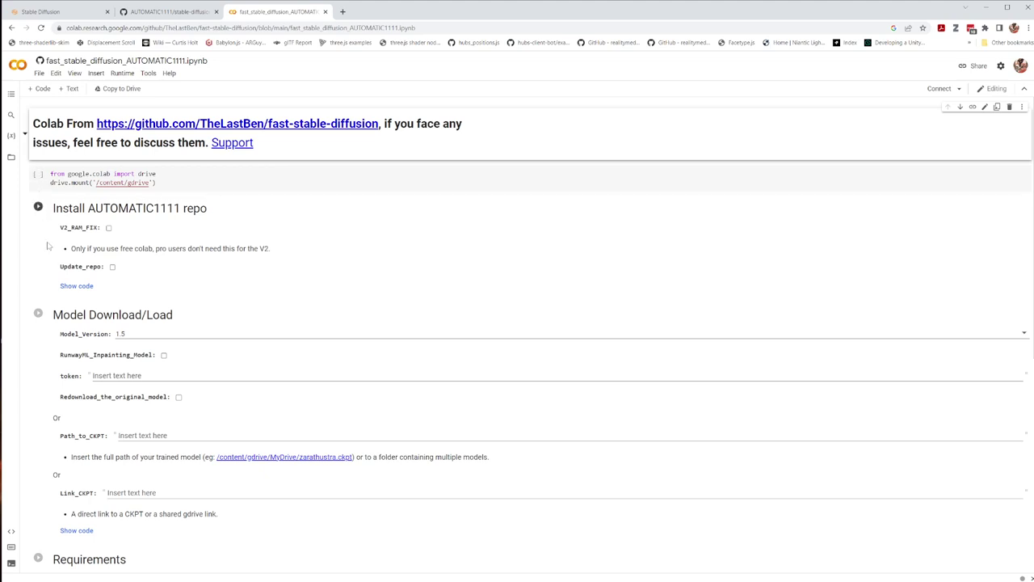
{"action": "scroll", "coordinate": [79, 418], "scroll_direction": "down", "scroll_amount": 3}
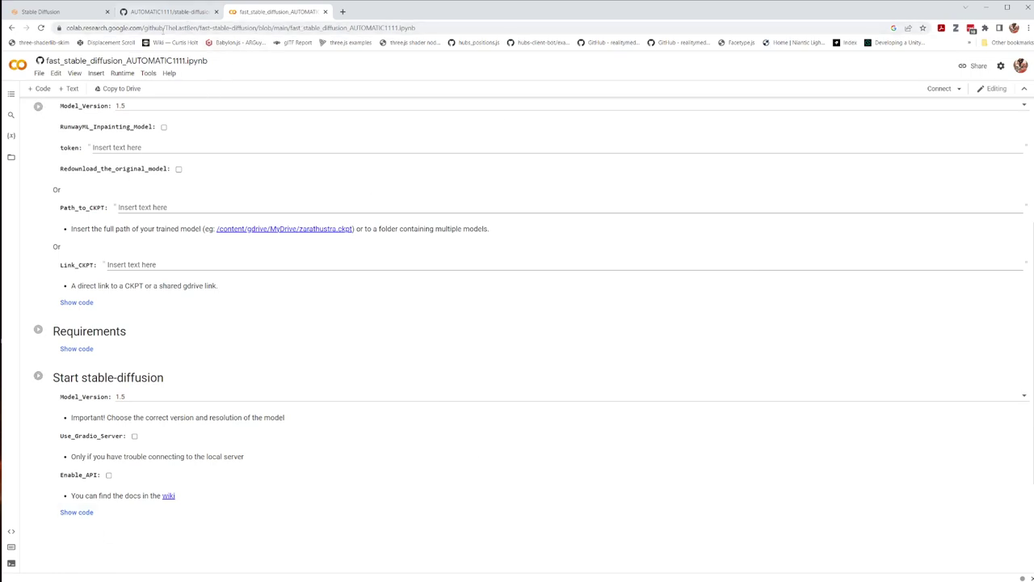
{"action": "left_click", "coordinate": [74, 13]}
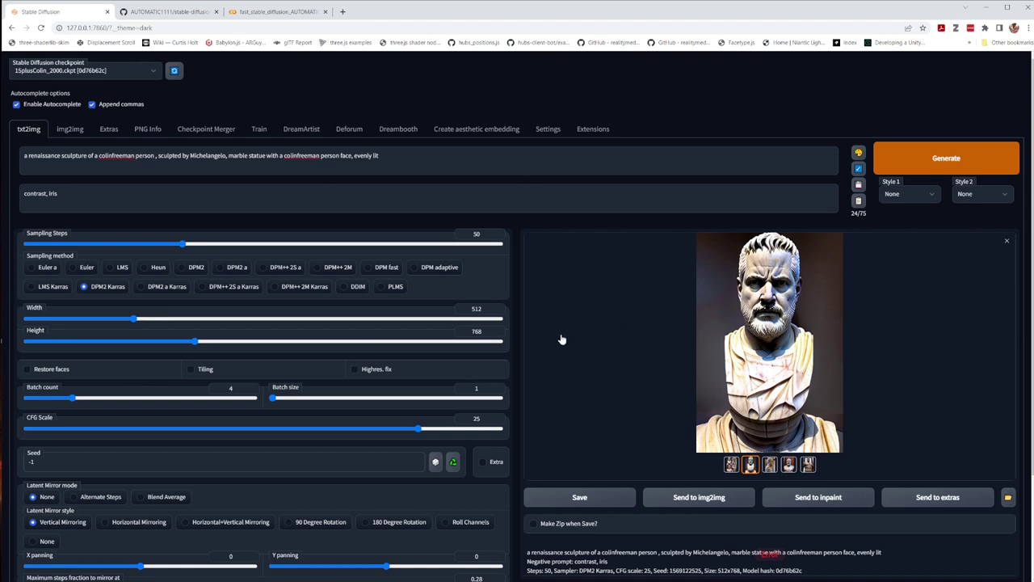
Glance at the Colab notebook and the web UI's bust, then open the stable-diffusion-webui GitHub page
{"action": "left_click", "coordinate": [267, 13]}
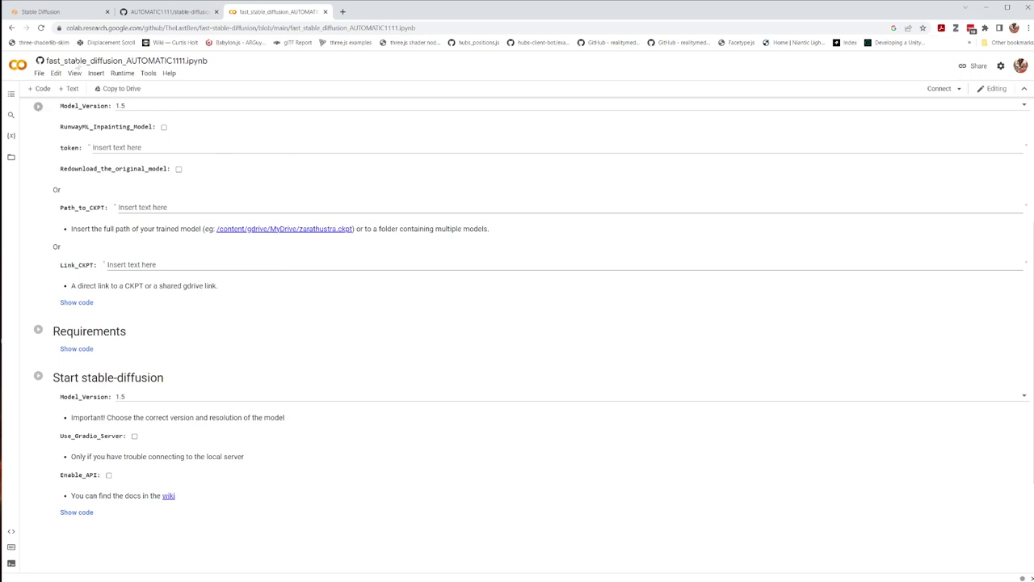
{"action": "left_click", "coordinate": [57, 12]}
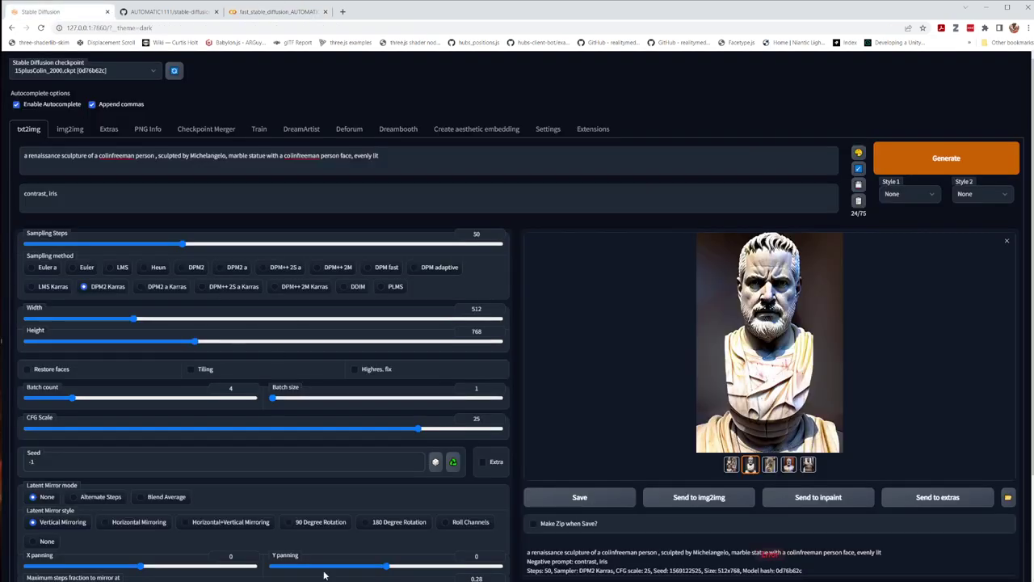
{"action": "mouse_move", "coordinate": [327, 574]}
{"action": "mouse_move", "coordinate": [161, 12]}
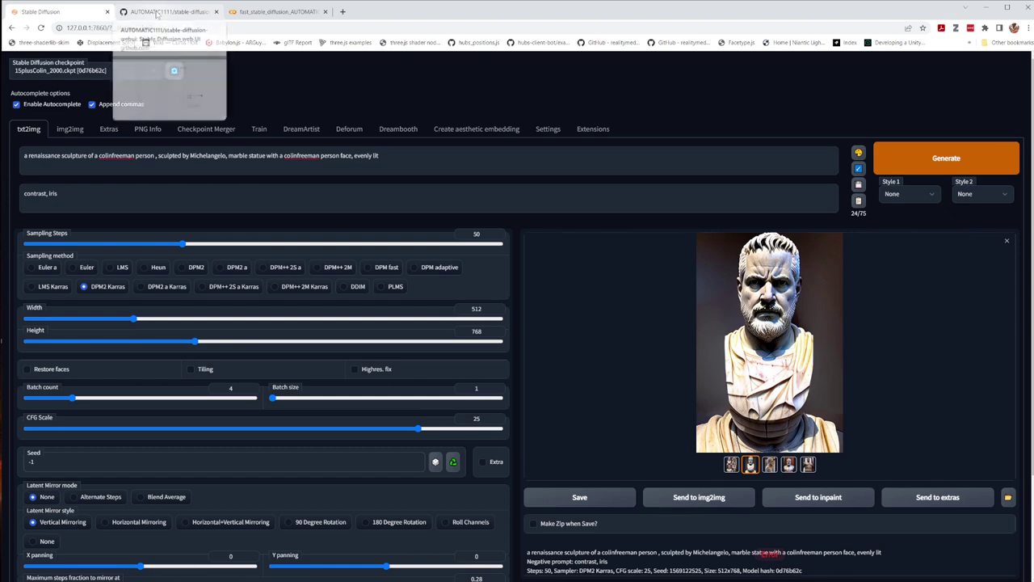
{"action": "left_click", "coordinate": [162, 12]}
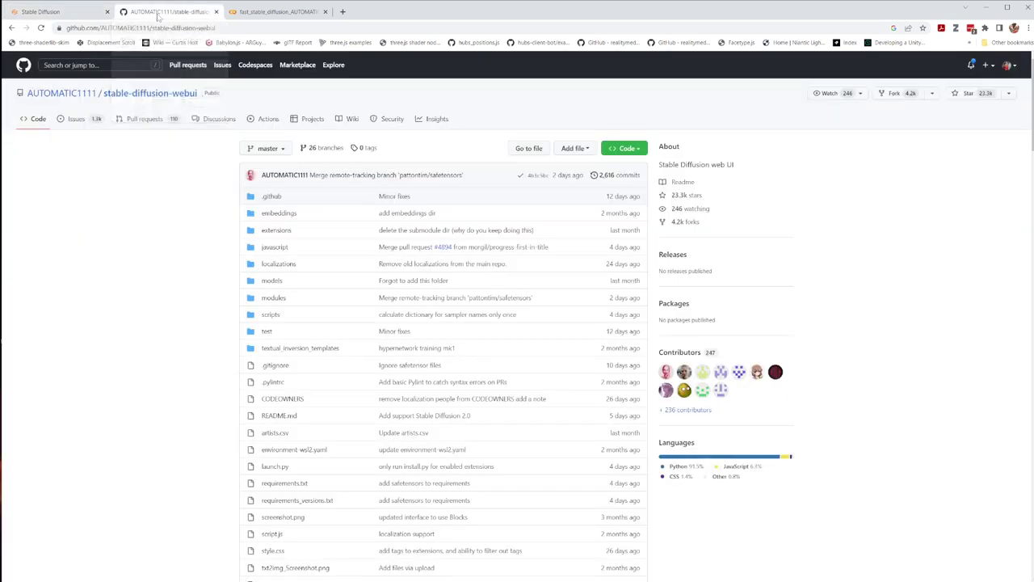
Go via the fast_stable_diffusion Colab tab back to the web UI's txt2img bust page
{"action": "left_click", "coordinate": [283, 12]}
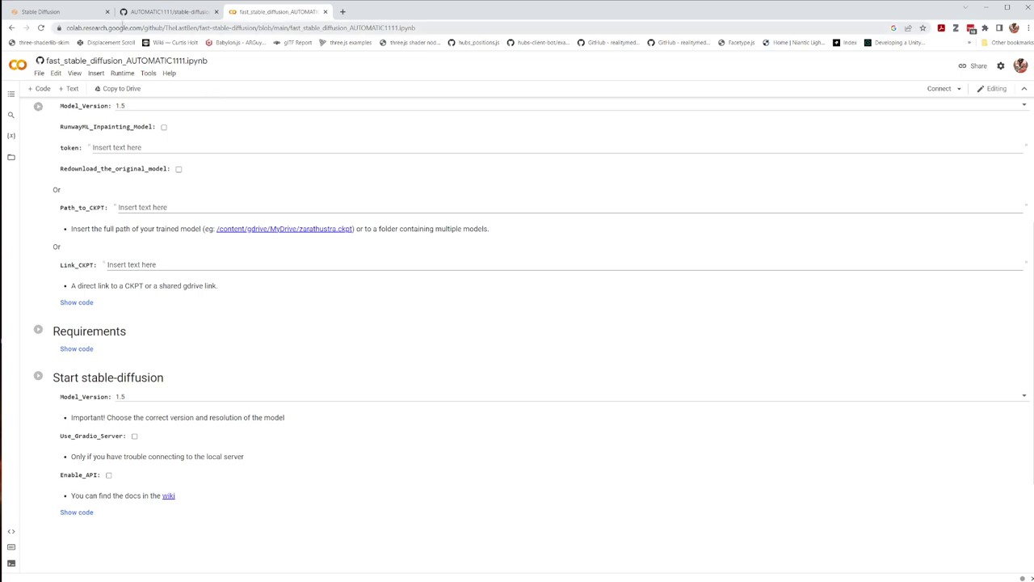
{"action": "left_click", "coordinate": [71, 11]}
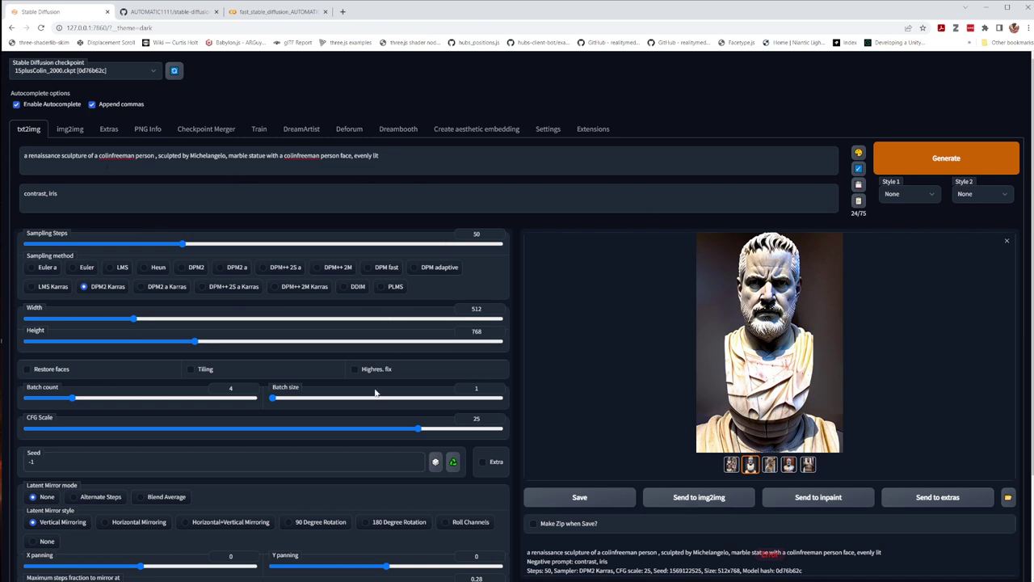
{"action": "scroll", "coordinate": [416, 462], "scroll_direction": "down", "scroll_amount": 2}
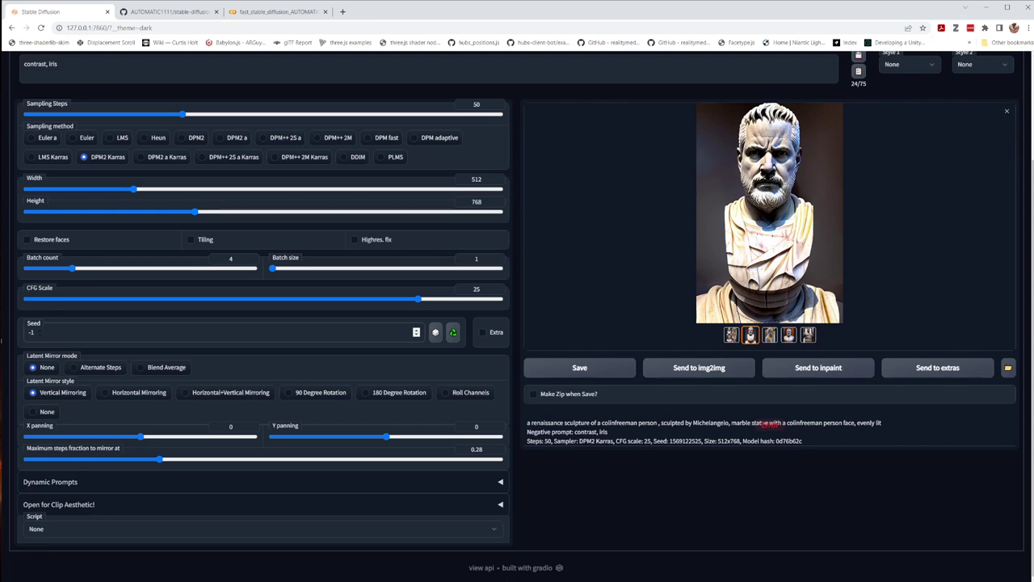
{"action": "scroll", "coordinate": [148, 317], "scroll_direction": "up", "scroll_amount": 2}
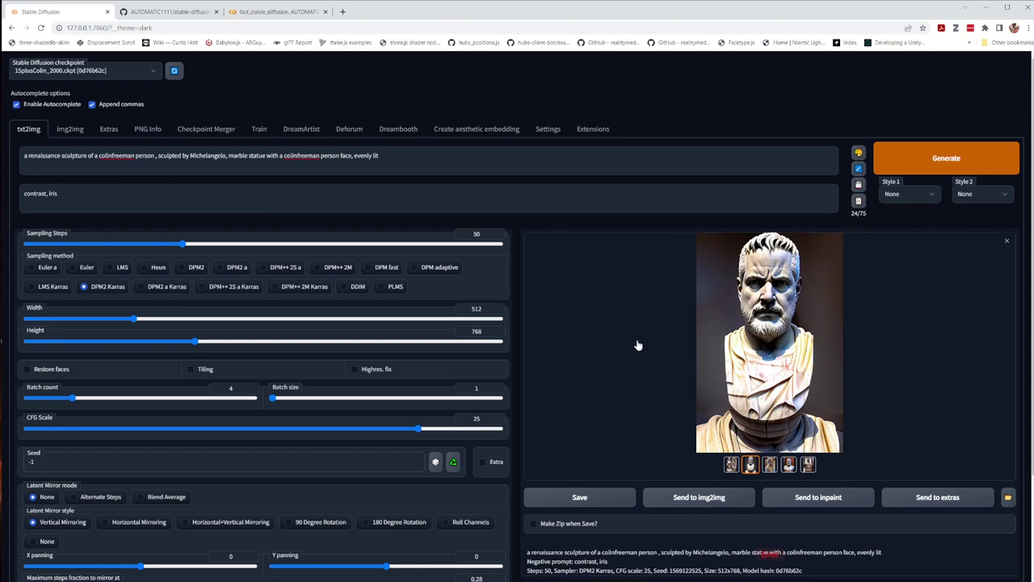
{"action": "scroll", "coordinate": [561, 413], "scroll_direction": "down", "scroll_amount": 3}
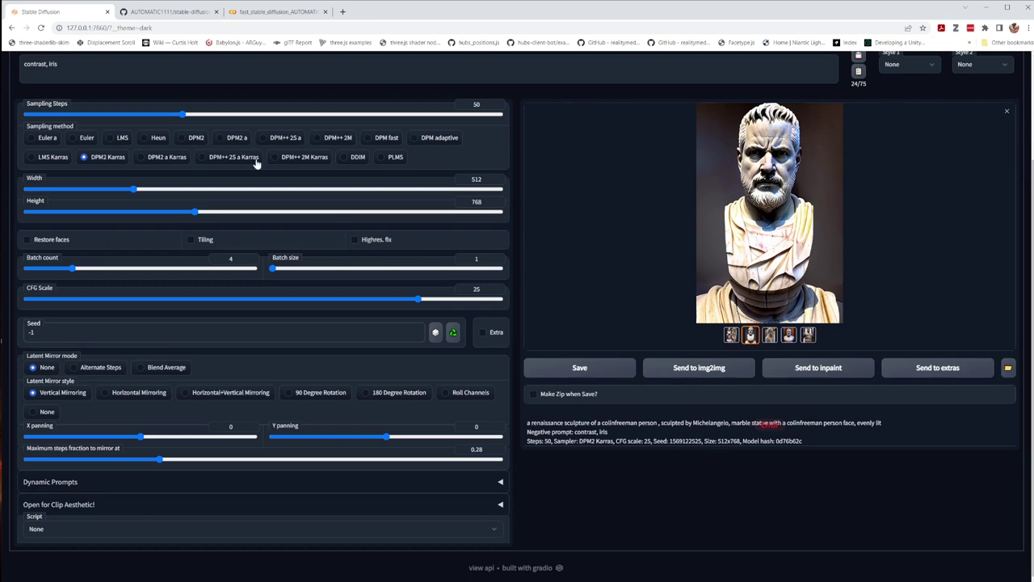
{"action": "scroll", "coordinate": [832, 283], "scroll_direction": "up", "scroll_amount": 3}
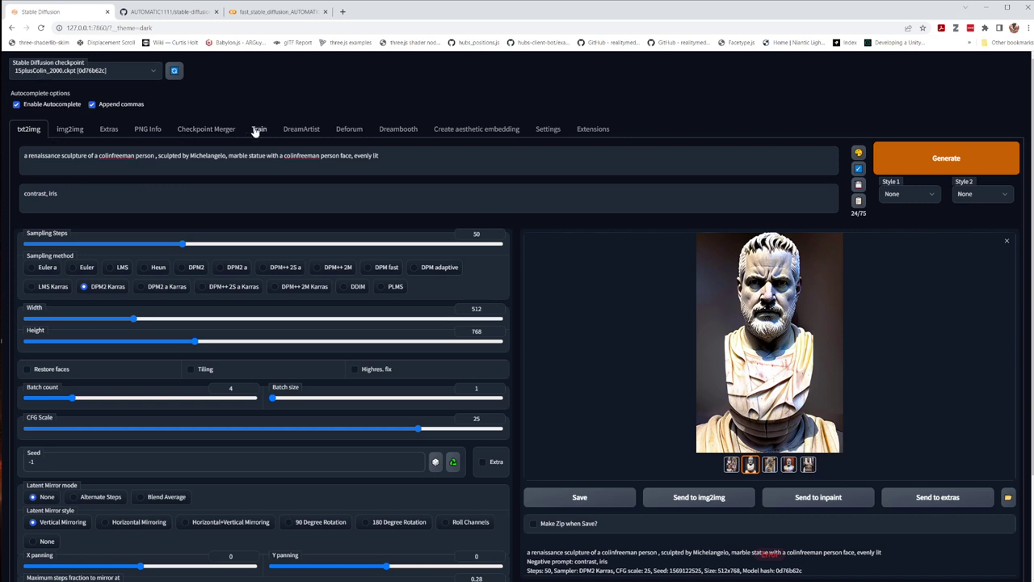
Search Google Images for 'stable diffusion noise' and open the Towards Data Science dog-noise article
{"action": "left_click", "coordinate": [343, 11]}
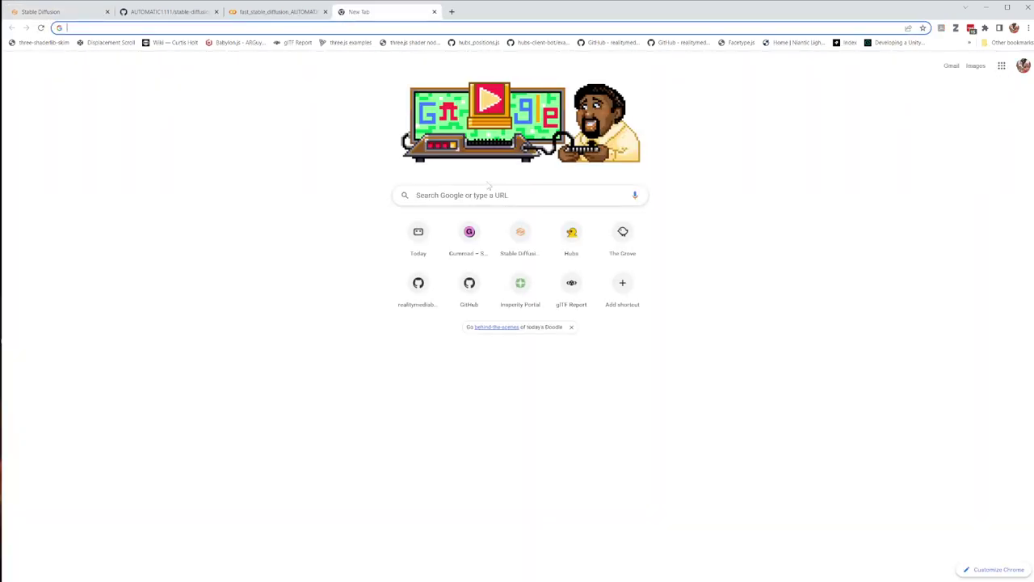
{"action": "left_click", "coordinate": [484, 194]}
{"action": "type", "text": "st"}
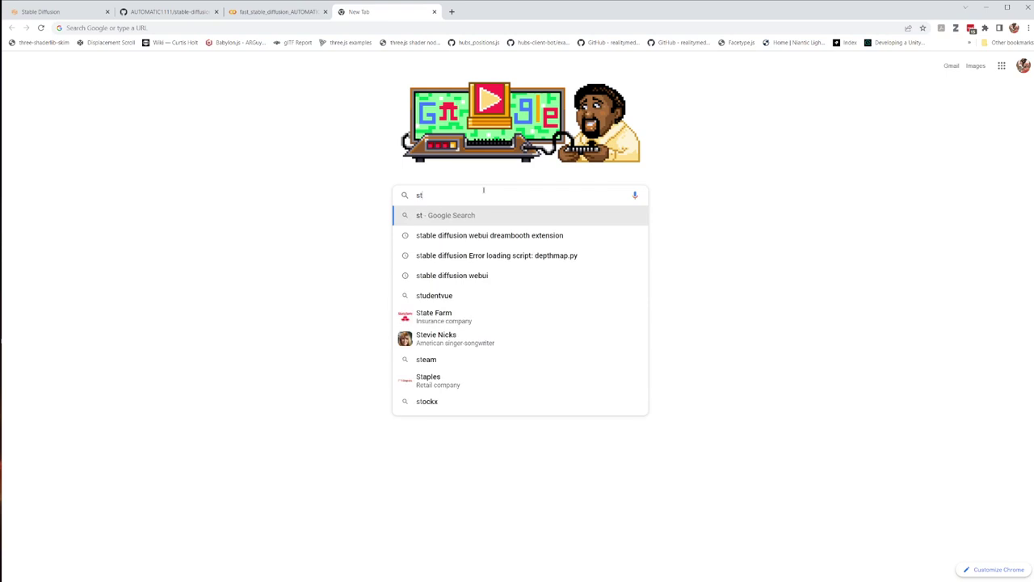
{"action": "type", "text": "able dif"}
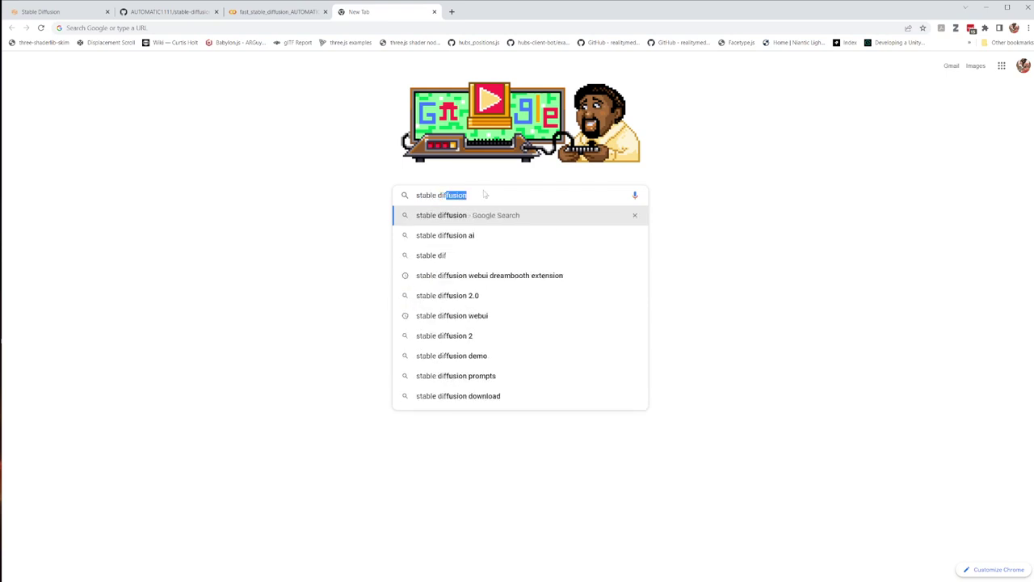
{"action": "type", "text": "fusion"}
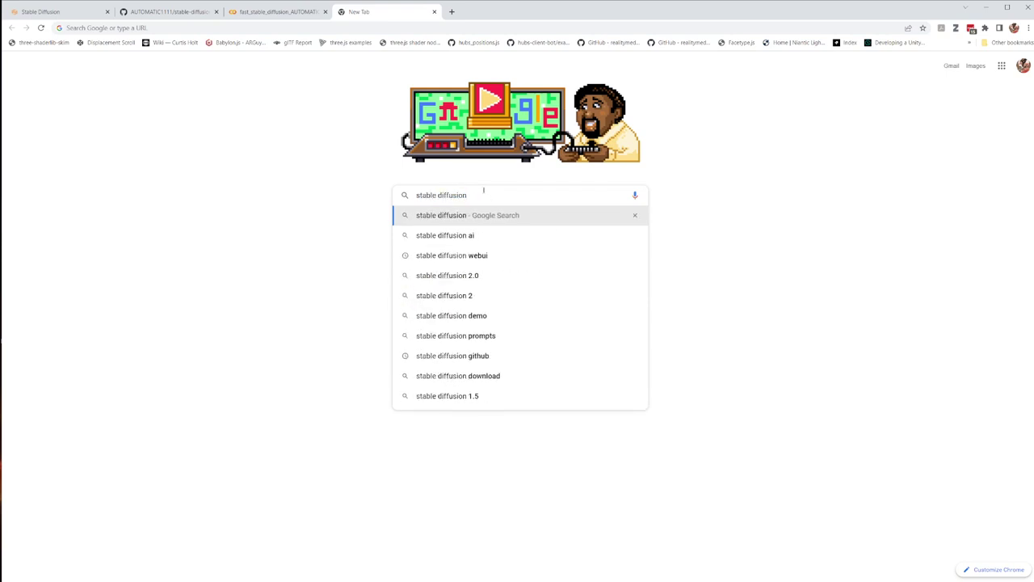
{"action": "type", "text": " noise"}
{"action": "key", "text": "Return"}
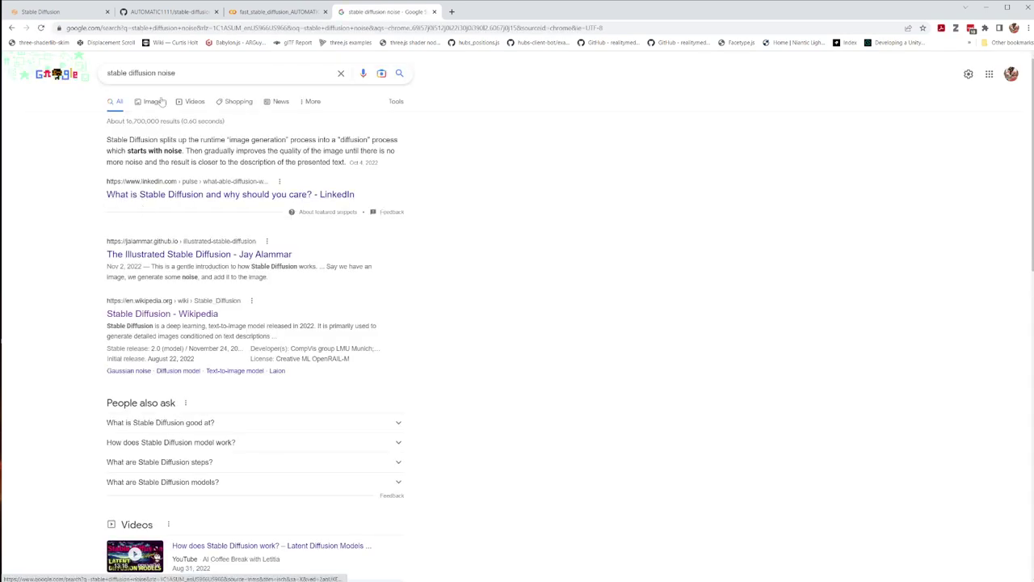
{"action": "left_click", "coordinate": [156, 101]}
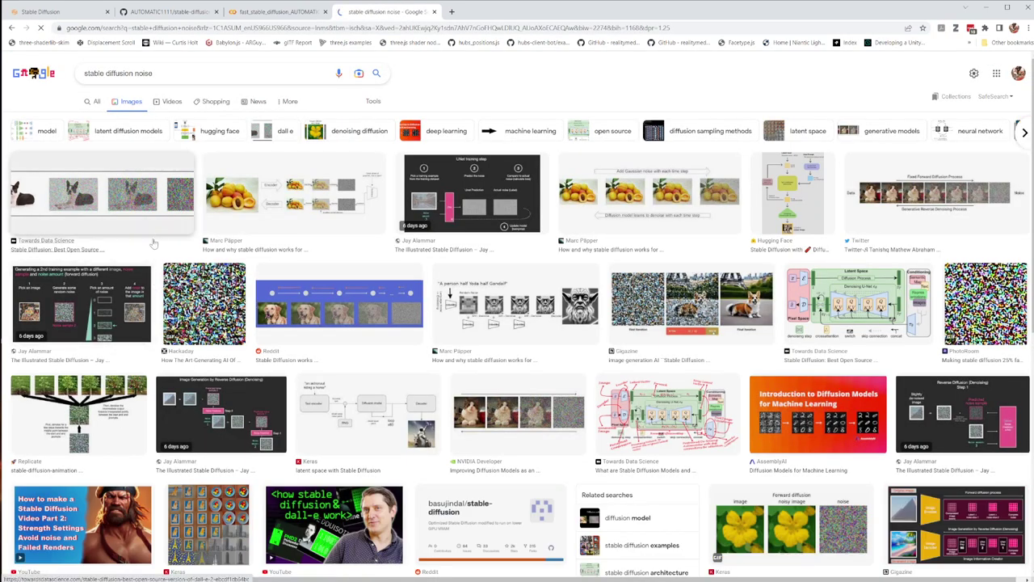
{"action": "left_click", "coordinate": [154, 243]}
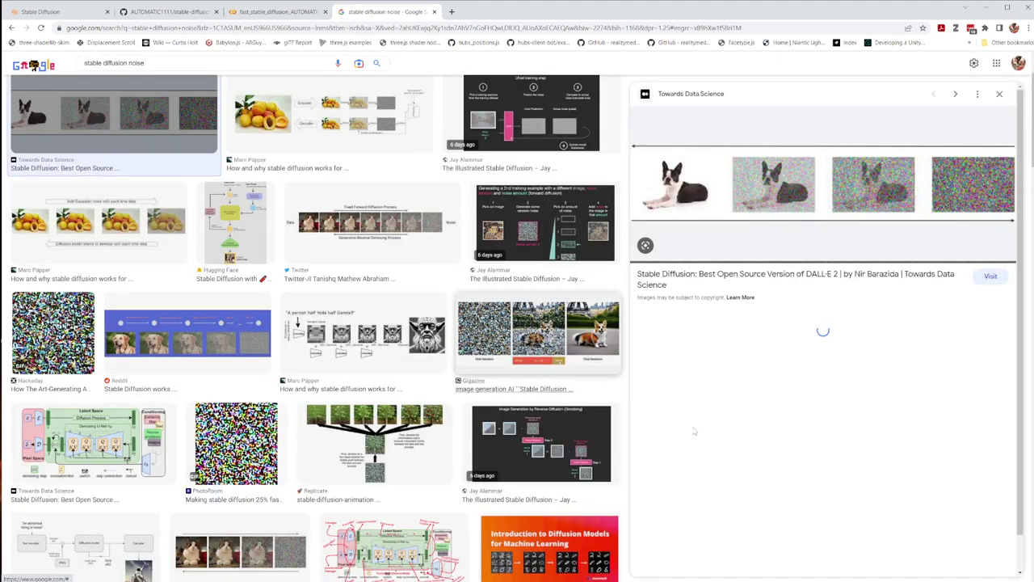
{"action": "left_click", "coordinate": [804, 202]}
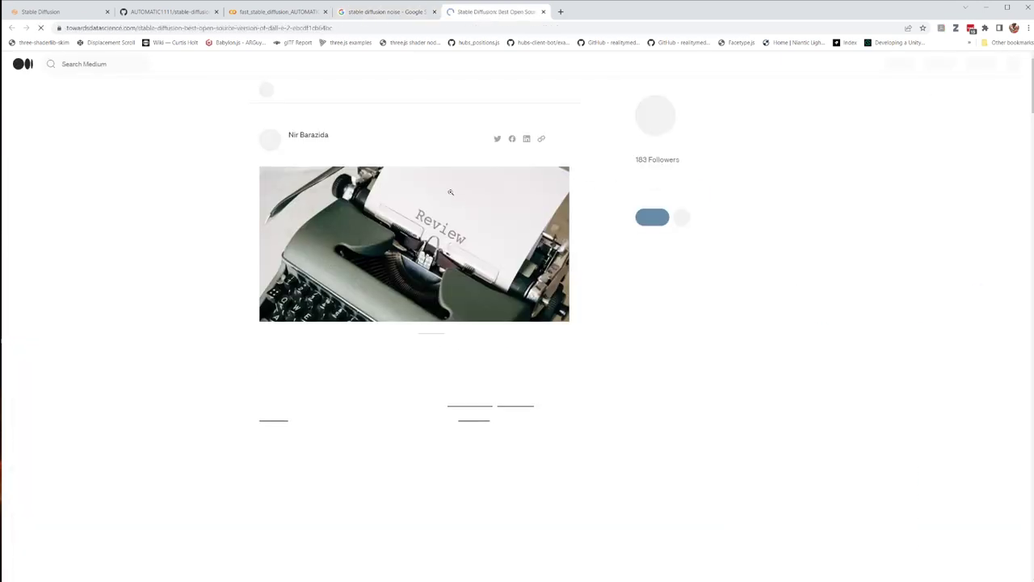
Enlarge the article's dog-to-noise diffusion diagram at 150% zoom, then return to the web UI
{"action": "scroll", "coordinate": [450, 307], "scroll_direction": "down", "scroll_amount": 5}
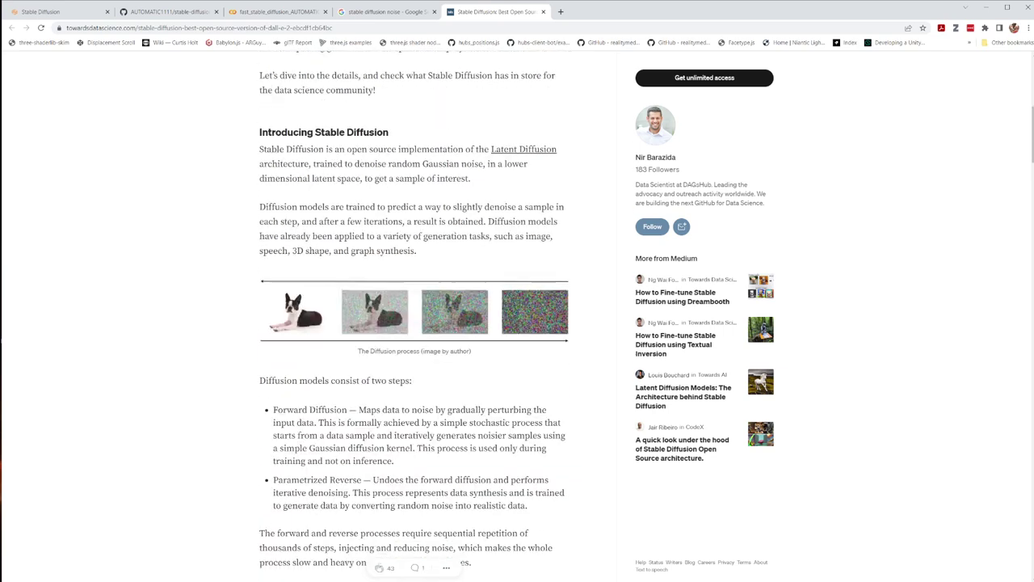
{"action": "left_click", "coordinate": [457, 308]}
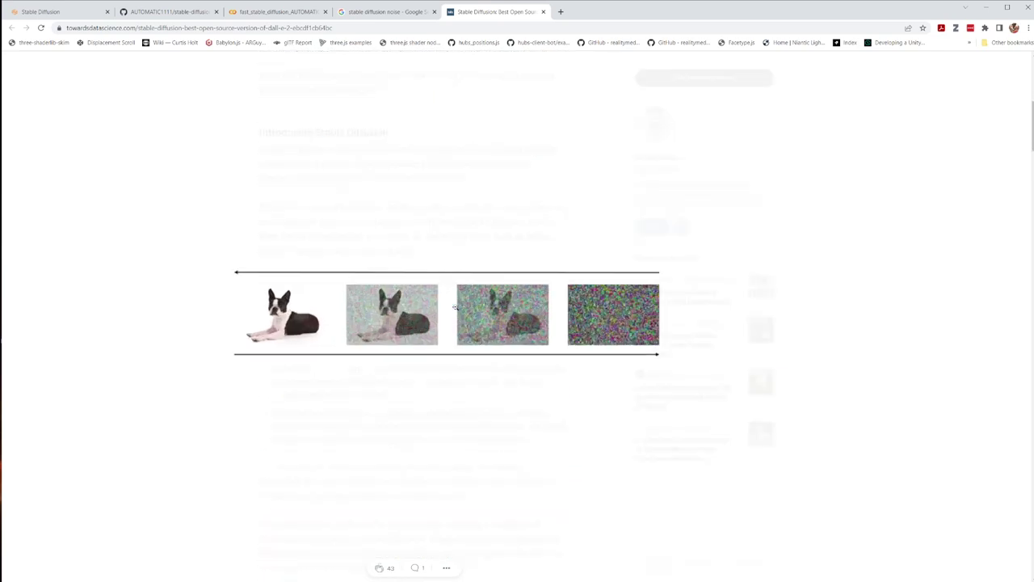
{"action": "key", "text": "ctrl+plus"}
{"action": "key", "text": "ctrl+plus"}
{"action": "key", "text": "ctrl+plus"}
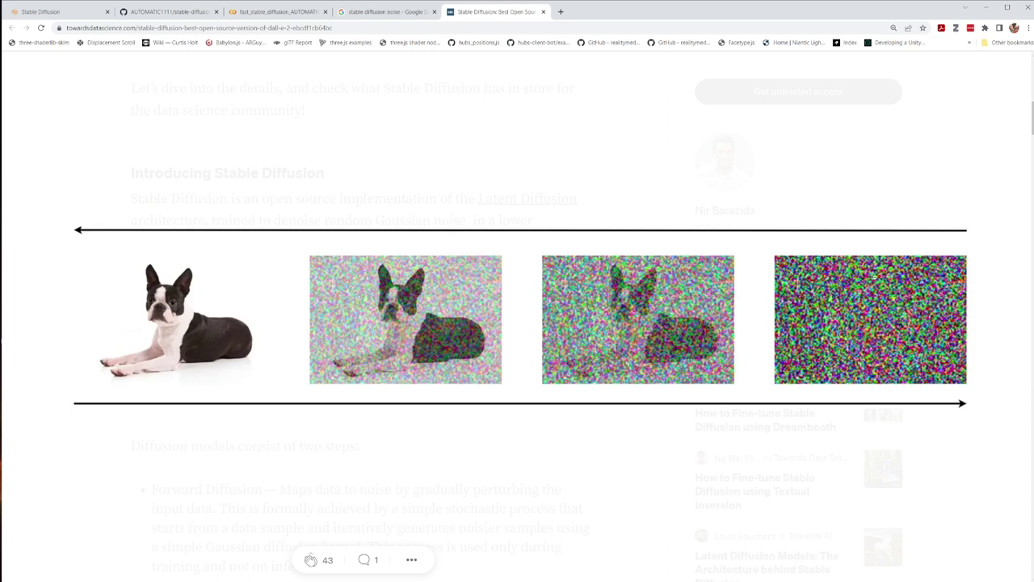
{"action": "left_click", "coordinate": [72, 13]}
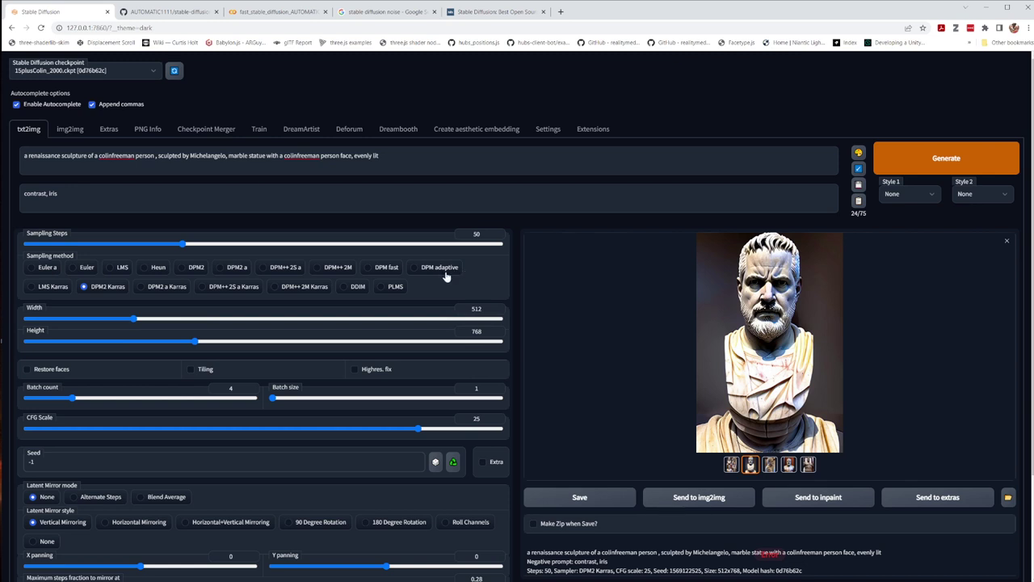
Set the sampling method to Euler a and go back to the article's noise diagram
{"action": "left_click", "coordinate": [44, 269]}
{"action": "left_click", "coordinate": [493, 12]}
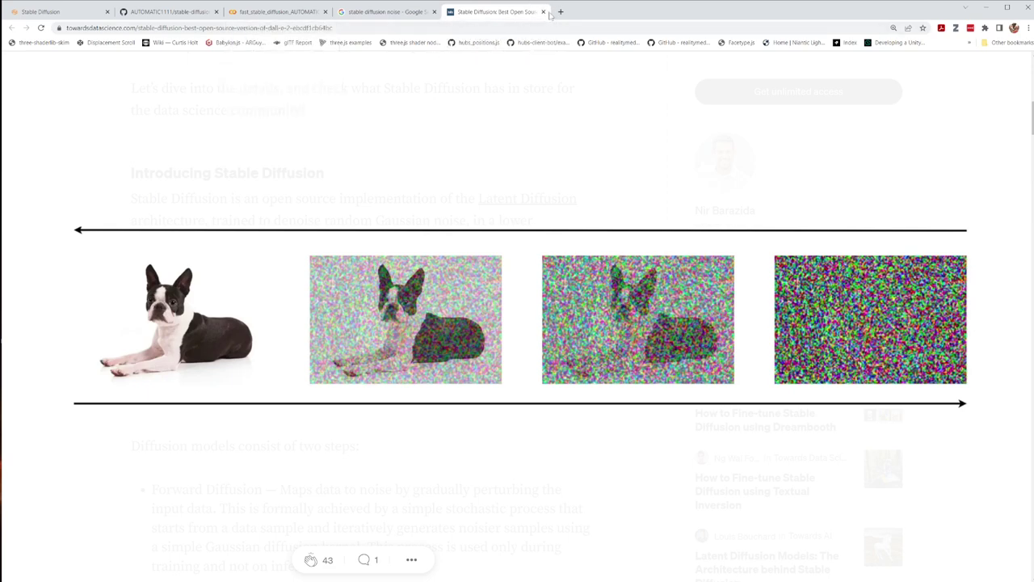
Close the Towards Data Science article tab and return to the Stable Diffusion web UI
{"action": "left_click", "coordinate": [544, 12]}
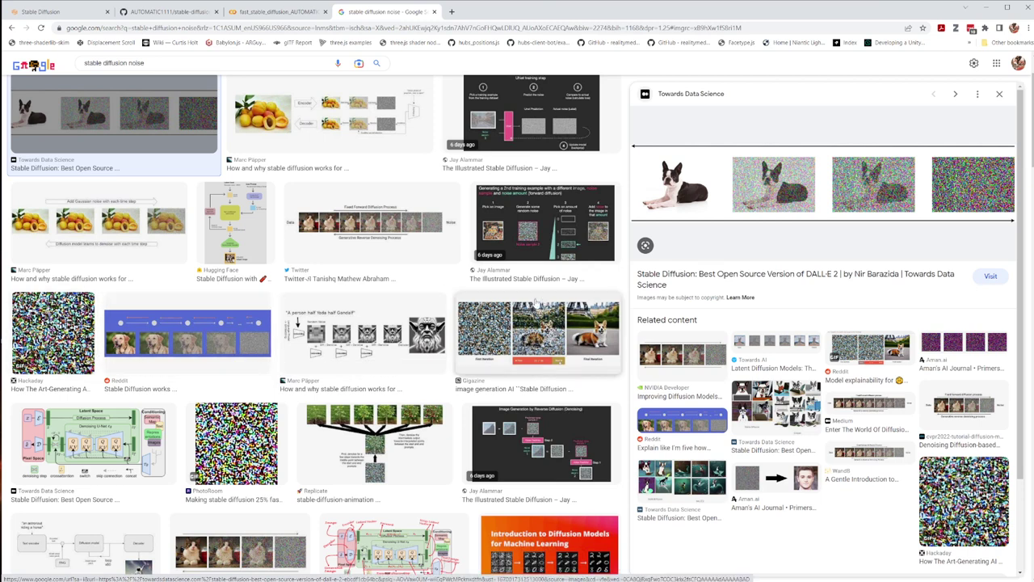
{"action": "left_click", "coordinate": [74, 14]}
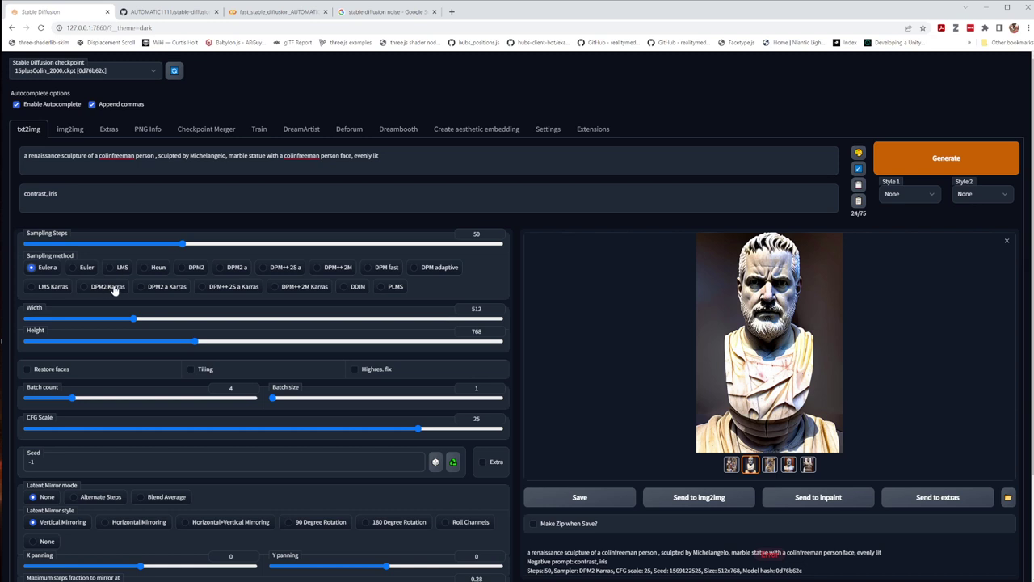
{"action": "left_click_drag", "start_coordinate": [180, 243], "coordinate": [25, 243]}
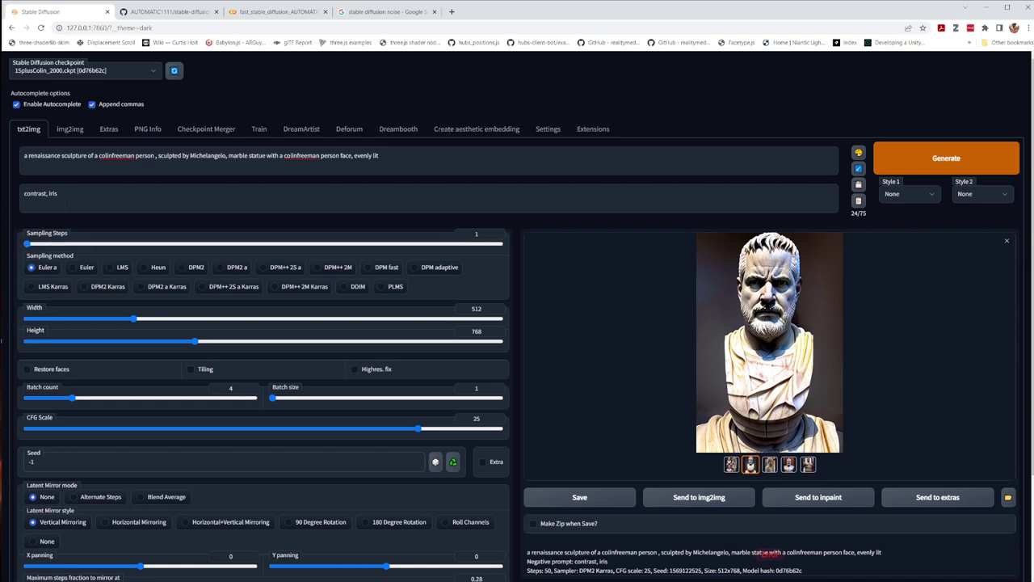
{"action": "left_click", "coordinate": [967, 160]}
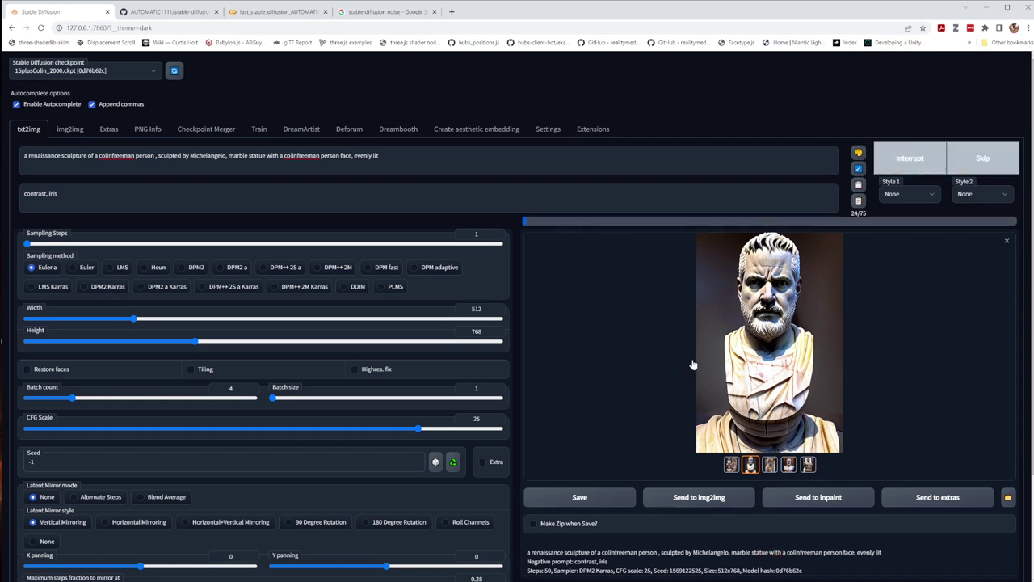
{"action": "mouse_move", "coordinate": [288, 575]}
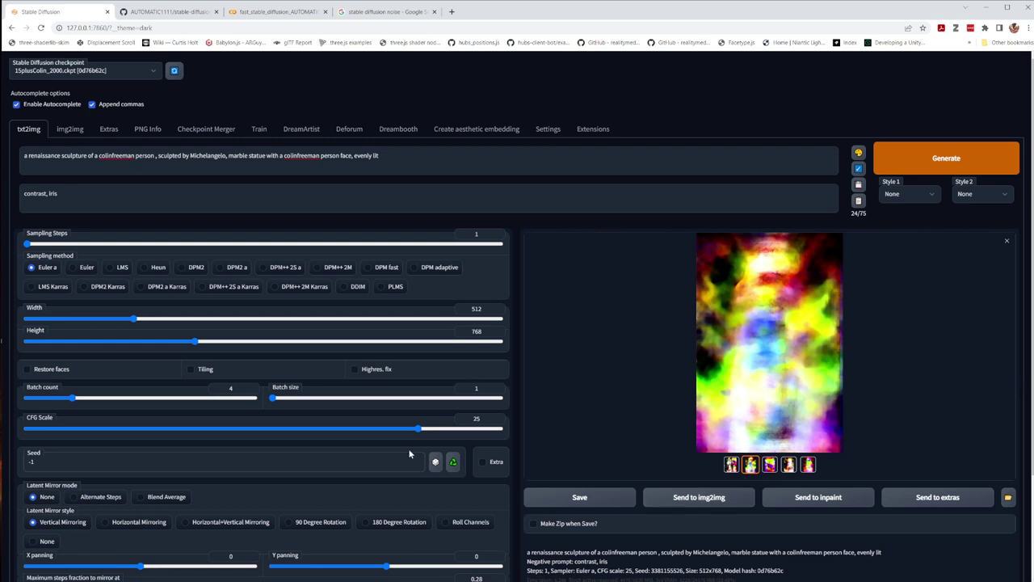
{"action": "scroll", "coordinate": [408, 457], "scroll_direction": "down", "scroll_amount": 1}
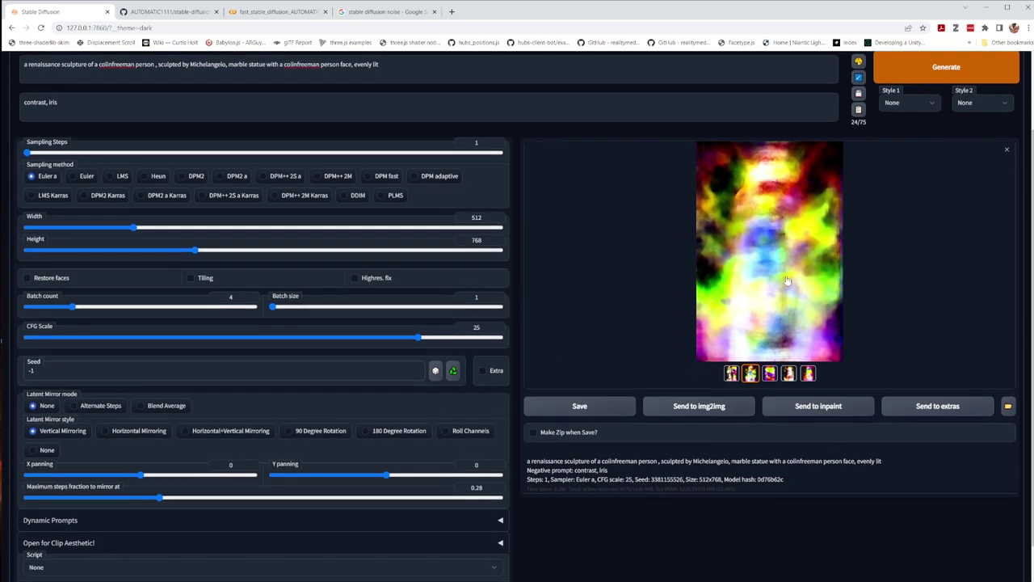
{"action": "double_click", "coordinate": [666, 479]}
{"action": "key", "text": "ctrl+c"}
{"action": "left_click", "coordinate": [30, 152]}
{"action": "left_click_drag", "start_coordinate": [64, 370], "coordinate": [12, 372]}
{"action": "key", "text": "ctrl+v"}
{"action": "left_click", "coordinate": [948, 70]}
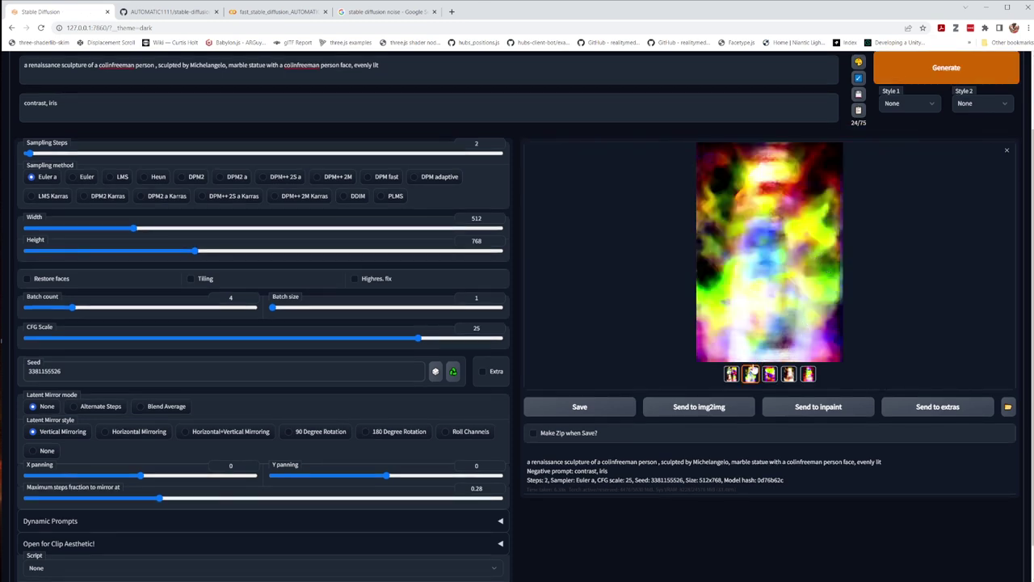
Browse the noisy 2-step batch images, then raise sampling steps to 10
{"action": "left_click", "coordinate": [770, 376]}
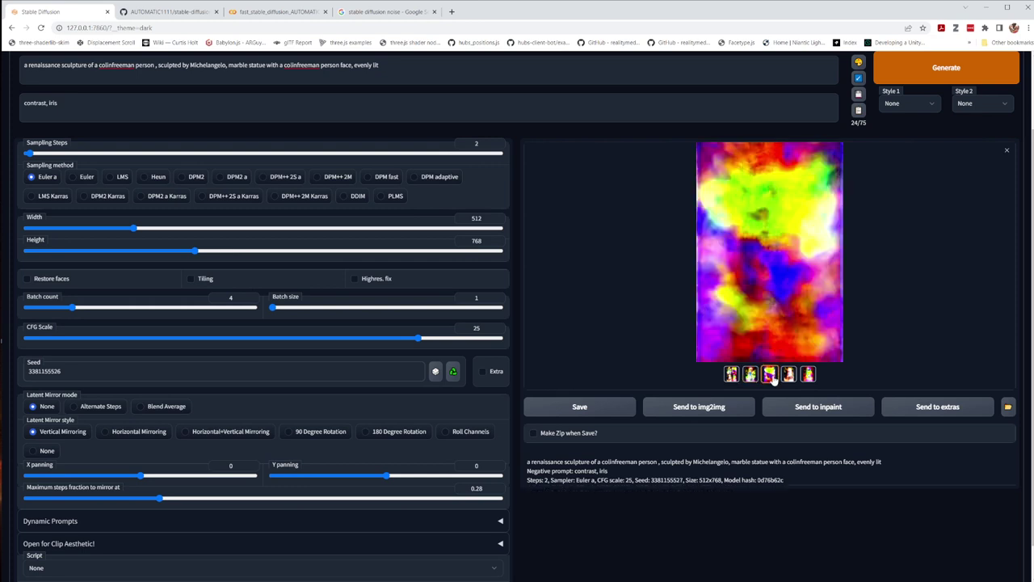
{"action": "left_click", "coordinate": [790, 376]}
{"action": "left_click", "coordinate": [808, 376]}
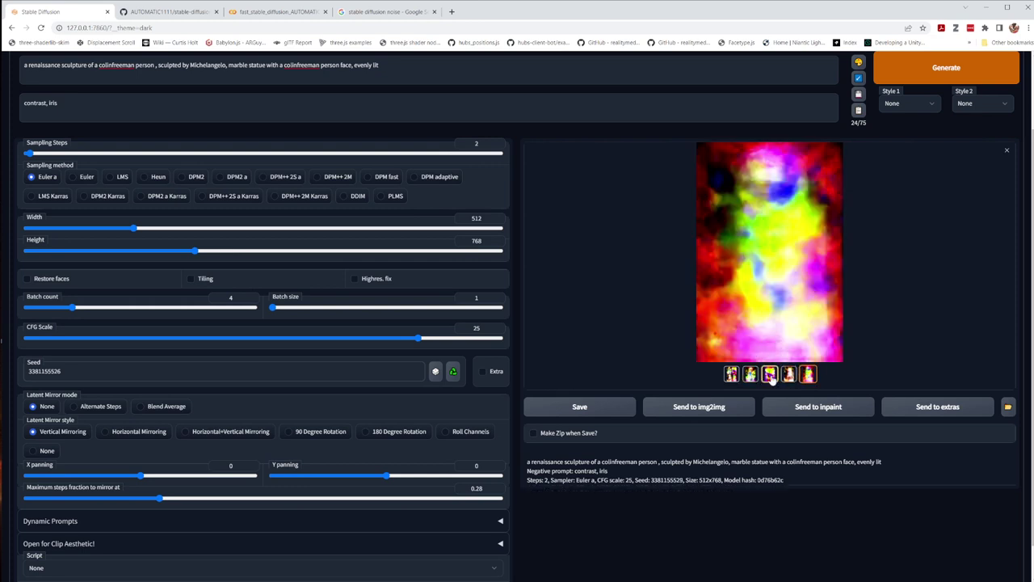
{"action": "left_click", "coordinate": [768, 375]}
{"action": "left_click", "coordinate": [751, 376]}
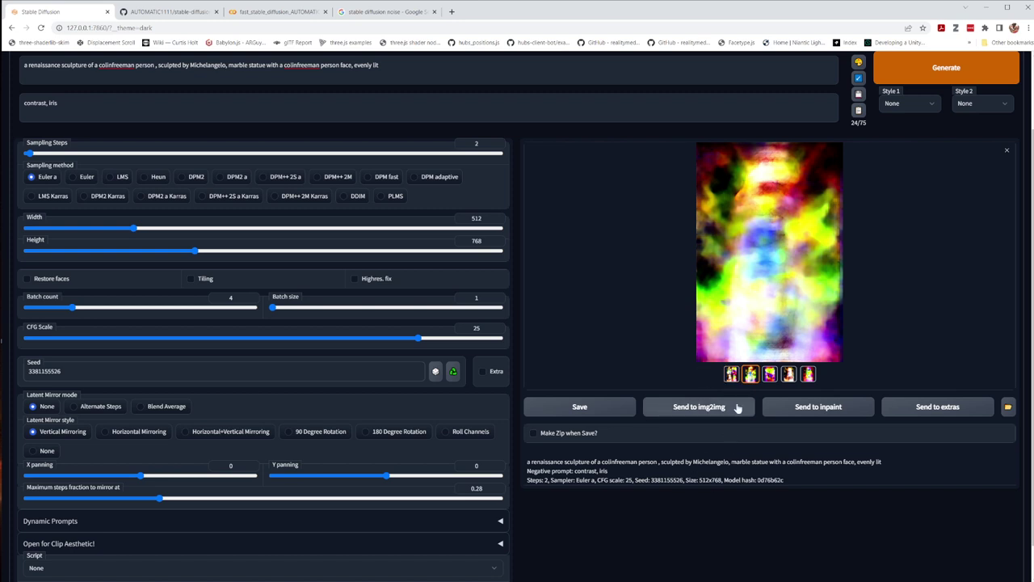
{"action": "left_click", "coordinate": [769, 376]}
{"action": "left_click", "coordinate": [792, 375]}
{"action": "left_click", "coordinate": [803, 376]}
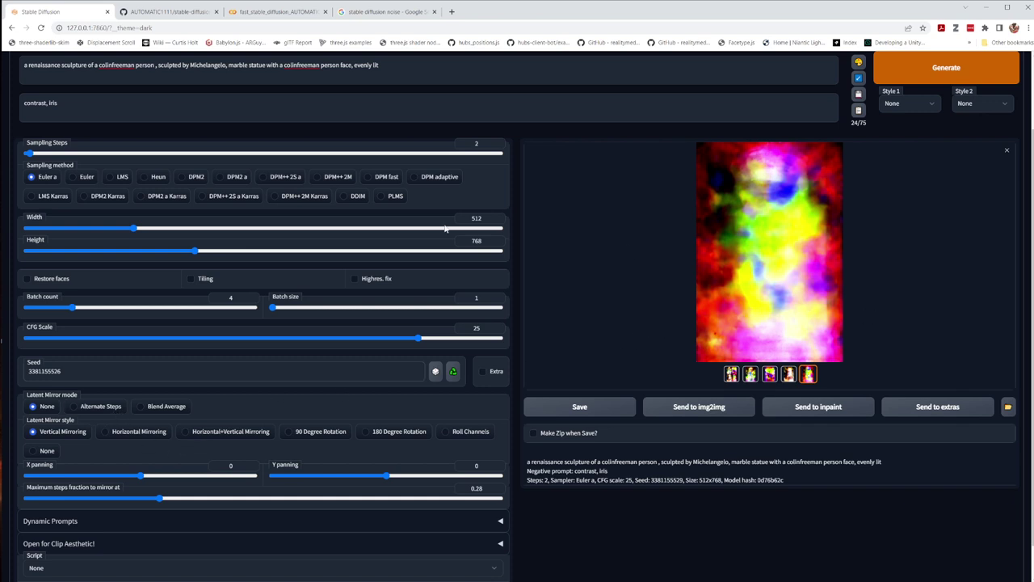
{"action": "left_click_drag", "start_coordinate": [28, 153], "coordinate": [56, 154]}
Generate the same-seed batch at 10 sampling steps, then again at 20
{"action": "left_click", "coordinate": [959, 69]}
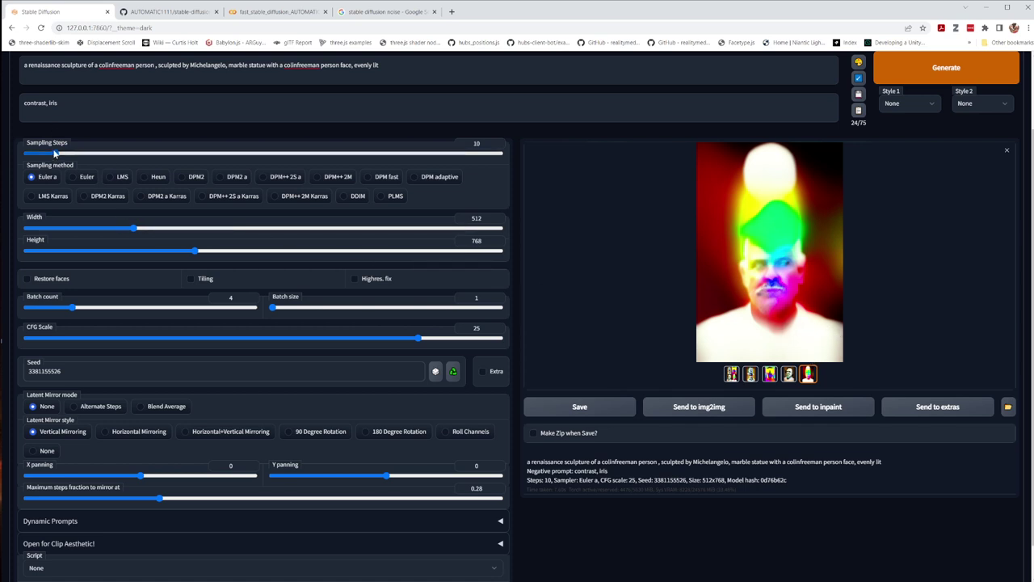
{"action": "left_click_drag", "start_coordinate": [55, 153], "coordinate": [74, 153]}
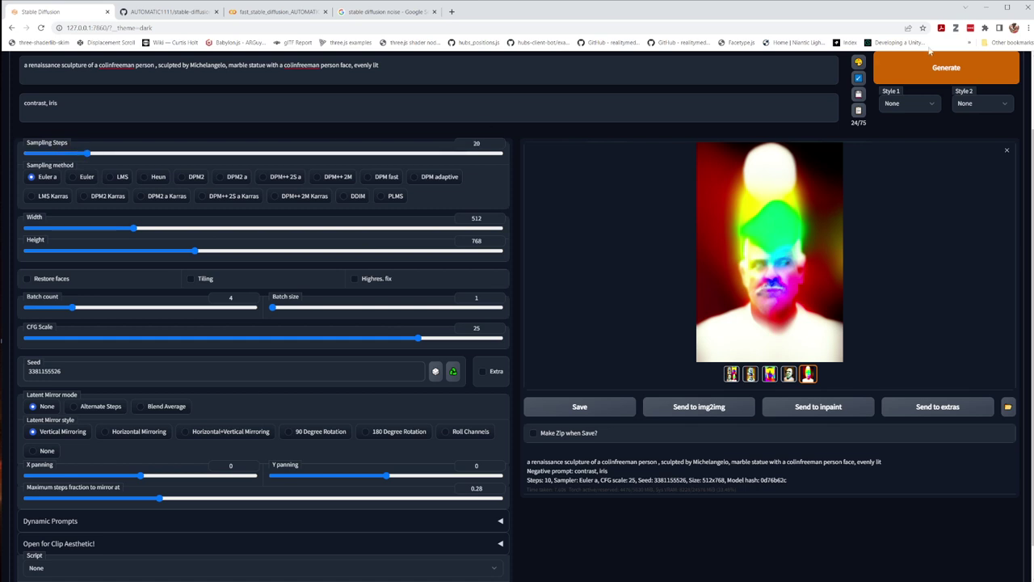
{"action": "left_click", "coordinate": [949, 63]}
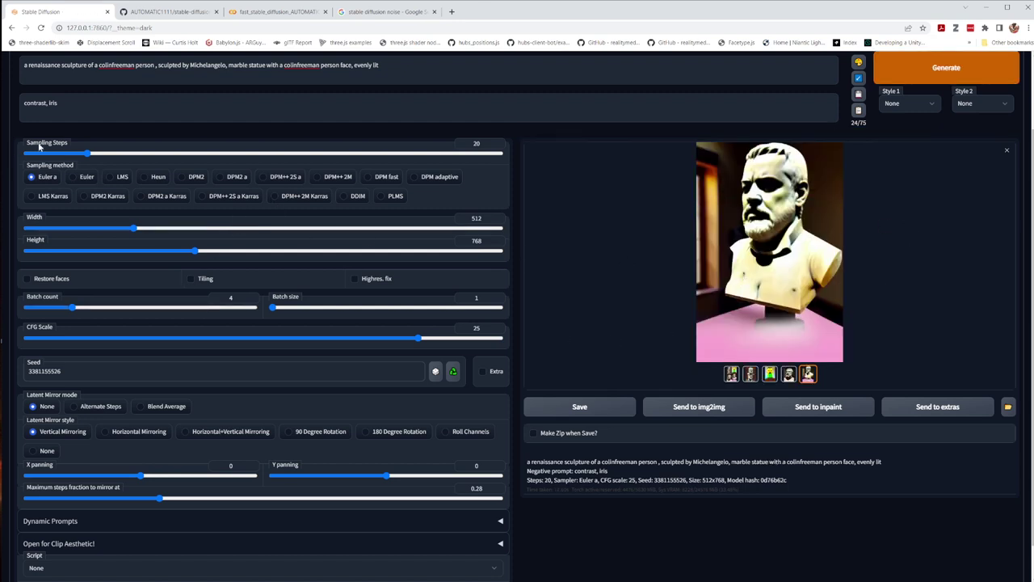
Compare the 20-step images, including the yellow-green face and two-stacked-heads results
{"action": "left_click", "coordinate": [769, 374]}
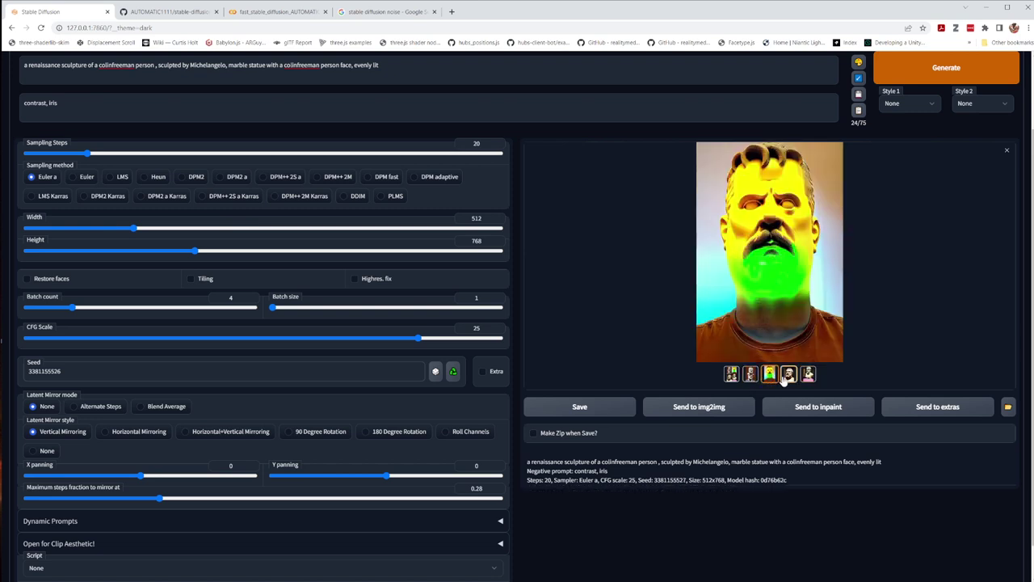
{"action": "left_click", "coordinate": [788, 374]}
{"action": "left_click", "coordinate": [808, 374]}
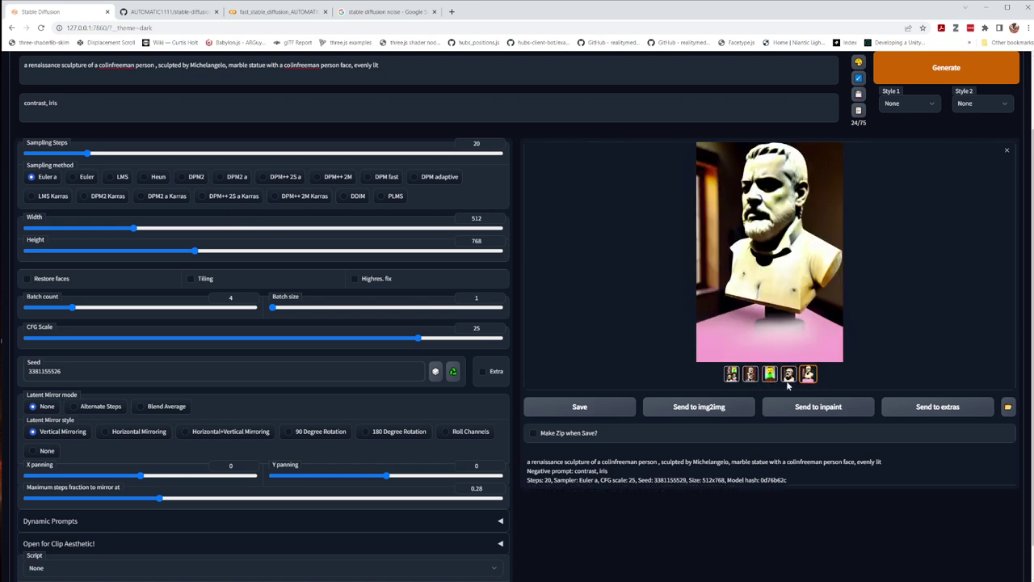
{"action": "left_click", "coordinate": [750, 375]}
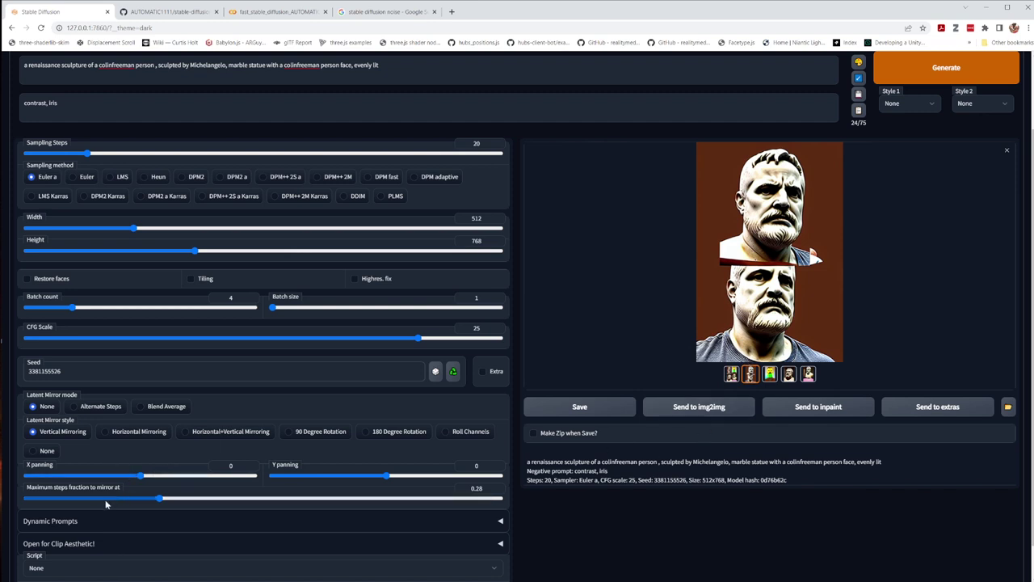
Set the seed to random (-1) and generate a new 20-step batch
{"action": "left_click_drag", "start_coordinate": [60, 371], "coordinate": [11, 370]}
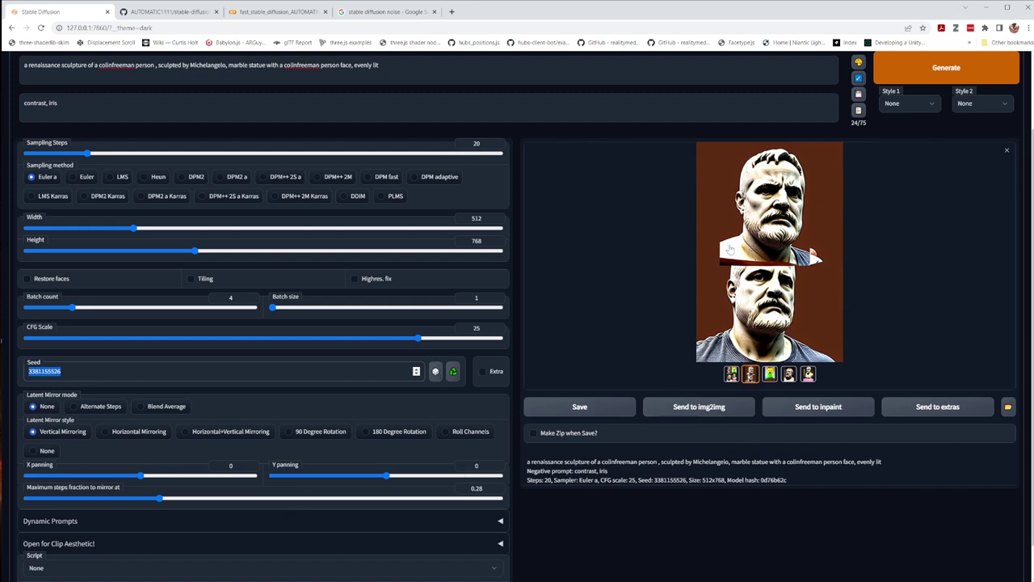
{"action": "left_click", "coordinate": [434, 373]}
{"action": "left_click", "coordinate": [954, 79]}
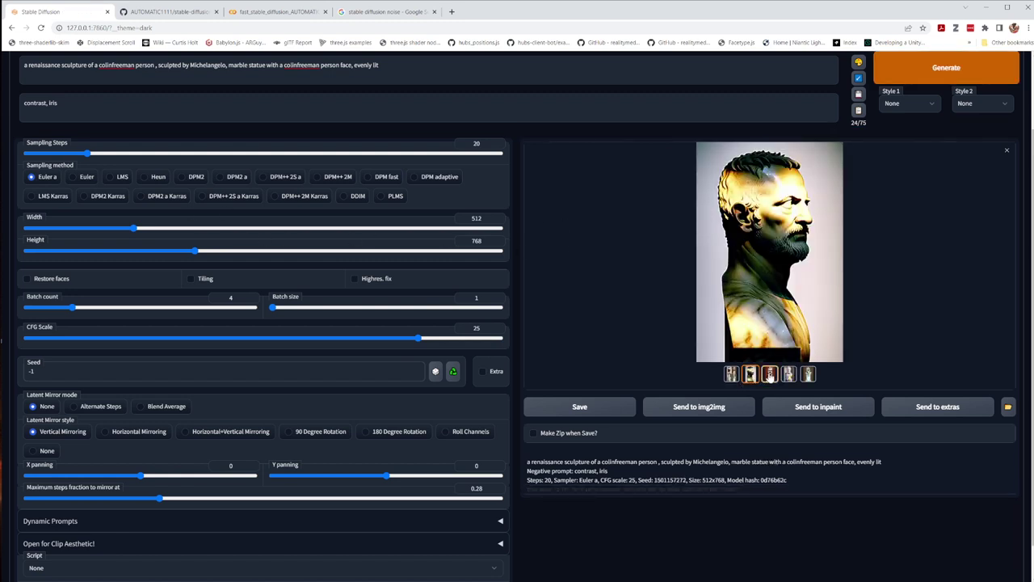
Browse the new batch, ending on the green-lit bust on a pedestal
{"action": "left_click", "coordinate": [771, 375]}
{"action": "left_click", "coordinate": [789, 376]}
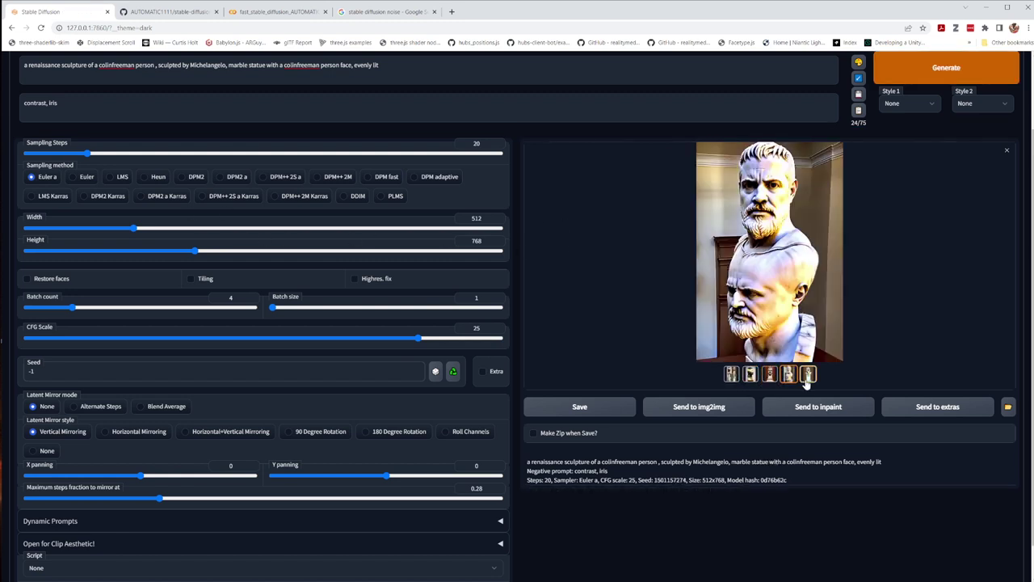
{"action": "left_click", "coordinate": [808, 377]}
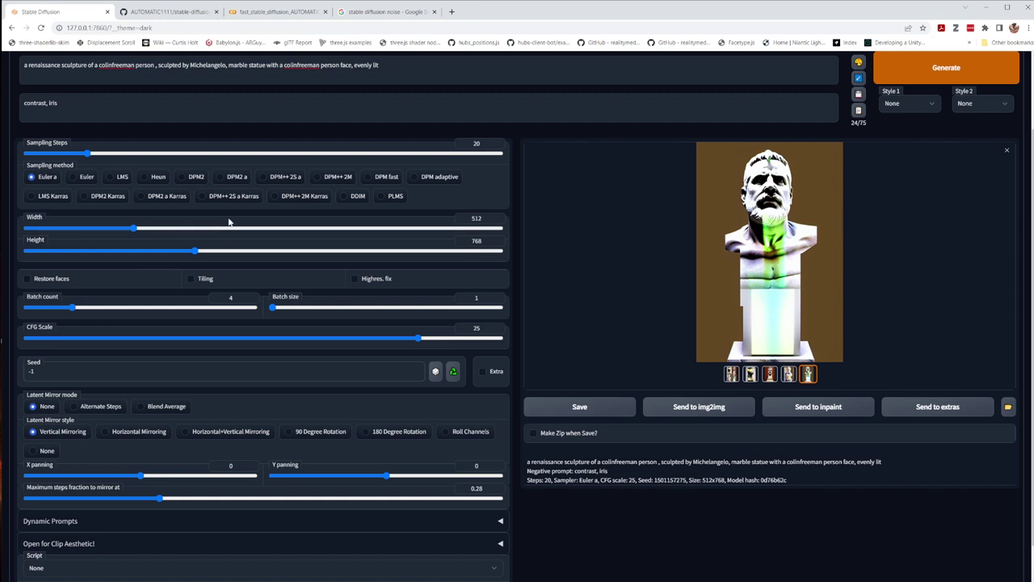
Switch the sampler to DPM2 a, set 50 sampling steps, and generate a batch
{"action": "left_click_drag", "start_coordinate": [86, 155], "coordinate": [138, 158]}
{"action": "left_click", "coordinate": [74, 178]}
{"action": "left_click", "coordinate": [111, 178]}
{"action": "left_click", "coordinate": [146, 178]}
{"action": "left_click", "coordinate": [202, 179]}
{"action": "left_click", "coordinate": [236, 184]}
{"action": "left_click_drag", "start_coordinate": [119, 153], "coordinate": [201, 164]}
{"action": "left_click", "coordinate": [915, 72]}
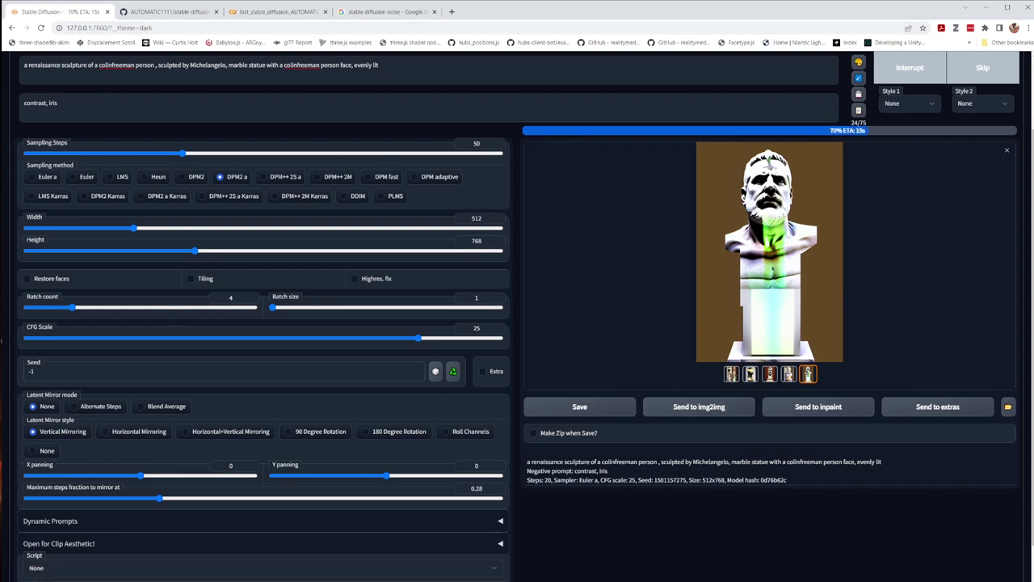
{"action": "left_click", "coordinate": [213, 575]}
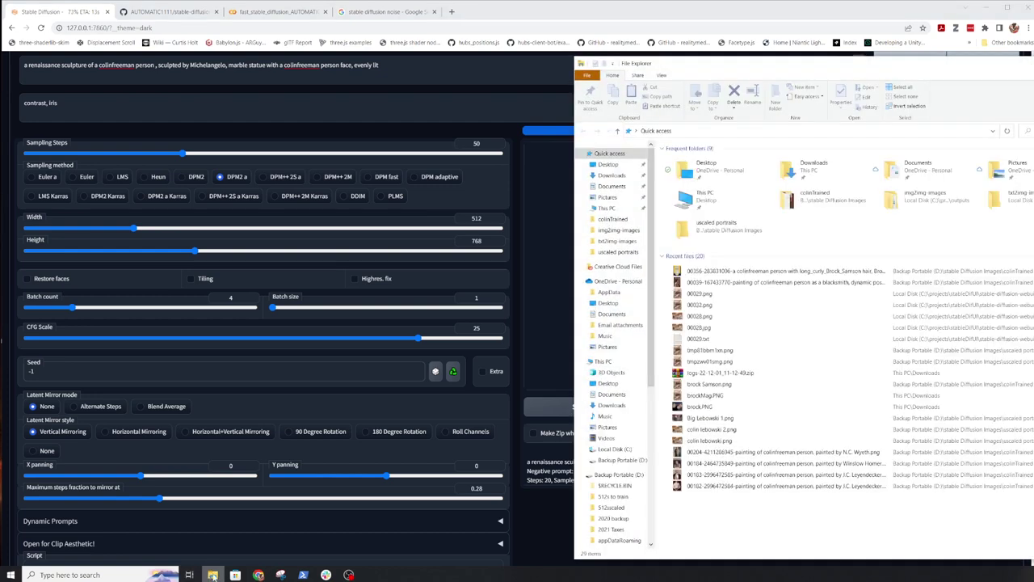
{"action": "double_click", "coordinate": [728, 282]}
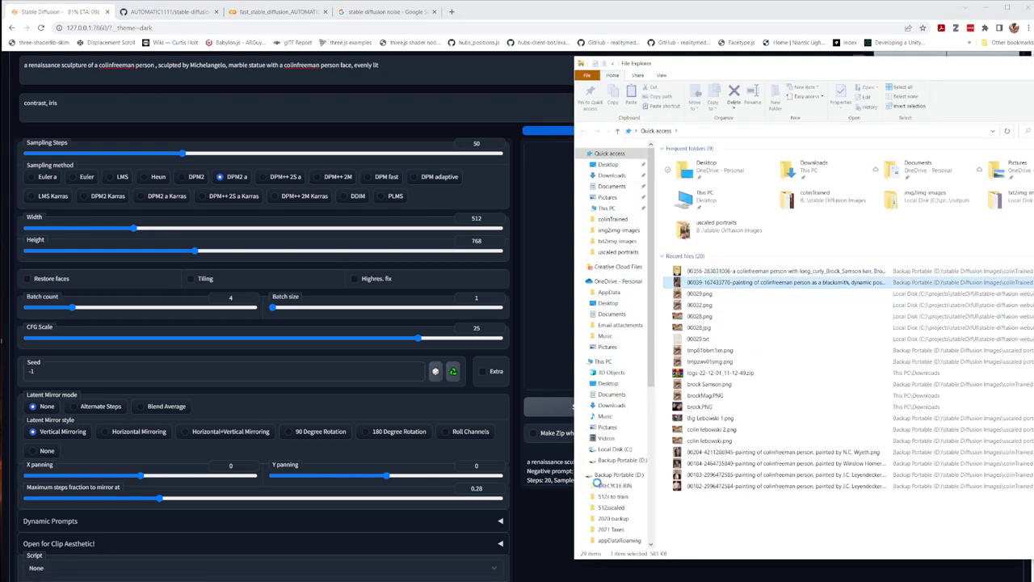
{"action": "right_click", "coordinate": [703, 282]}
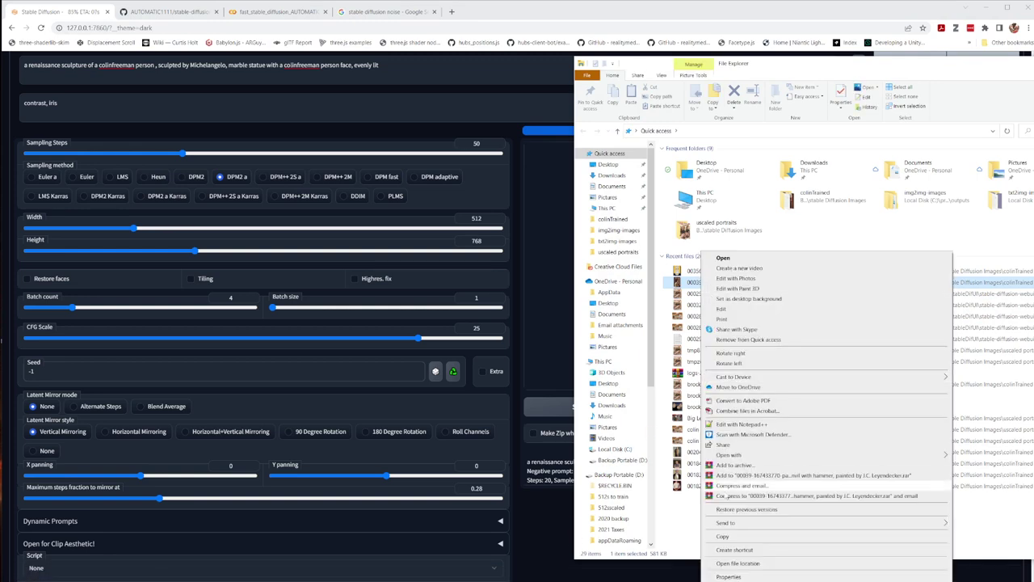
{"action": "left_click", "coordinate": [898, 73]}
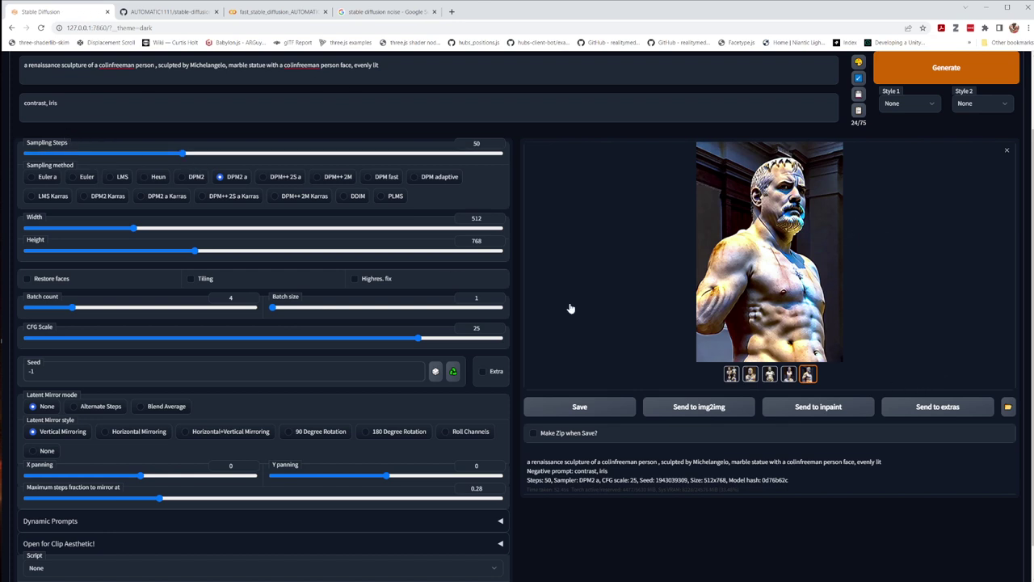
Review the DPM2 a statue images, including the shirtless statue, then set 54 sampling steps
{"action": "left_click", "coordinate": [751, 376]}
{"action": "left_click", "coordinate": [771, 376]}
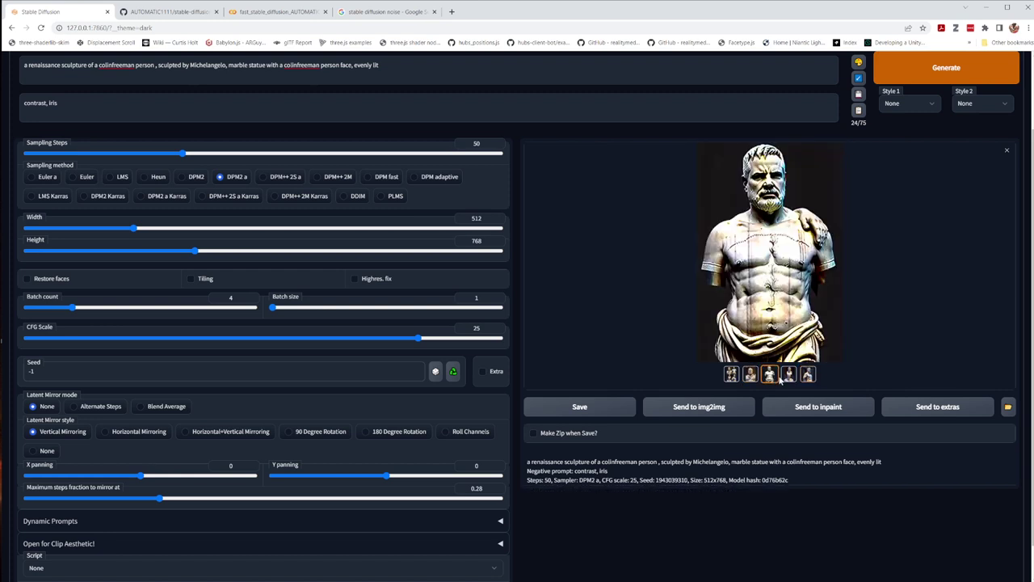
{"action": "left_click", "coordinate": [789, 375]}
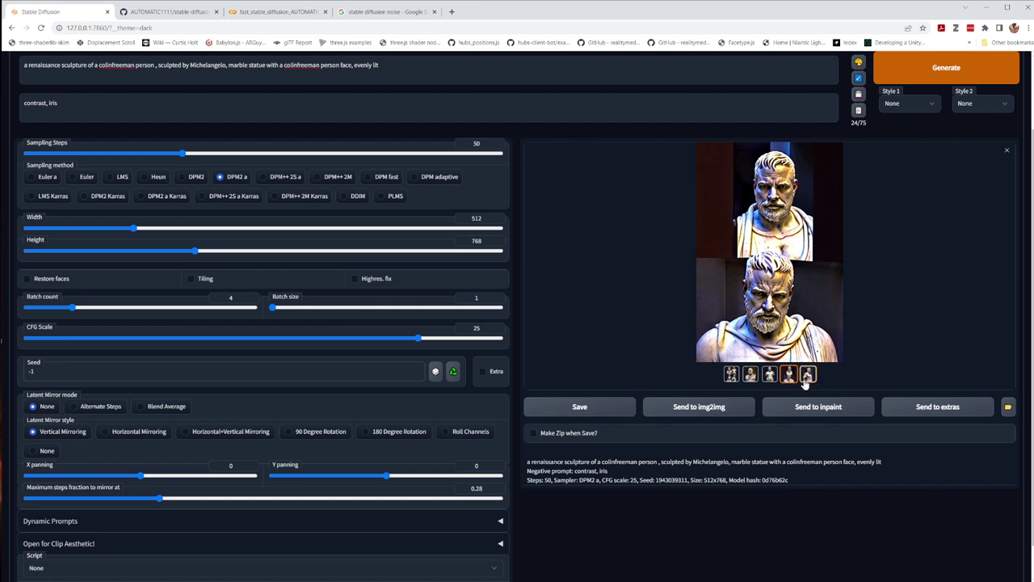
{"action": "left_click", "coordinate": [809, 376]}
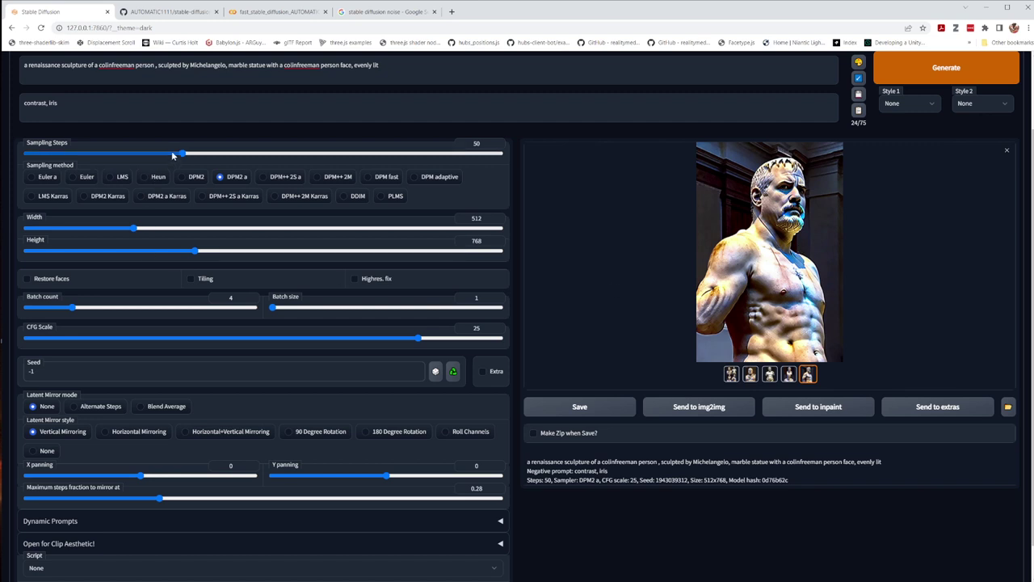
{"action": "mouse_move", "coordinate": [181, 156]}
{"action": "left_mouse_down"}
{"action": "mouse_move", "coordinate": [162, 155]}
{"action": "mouse_move", "coordinate": [195, 159]}
{"action": "left_mouse_up"}
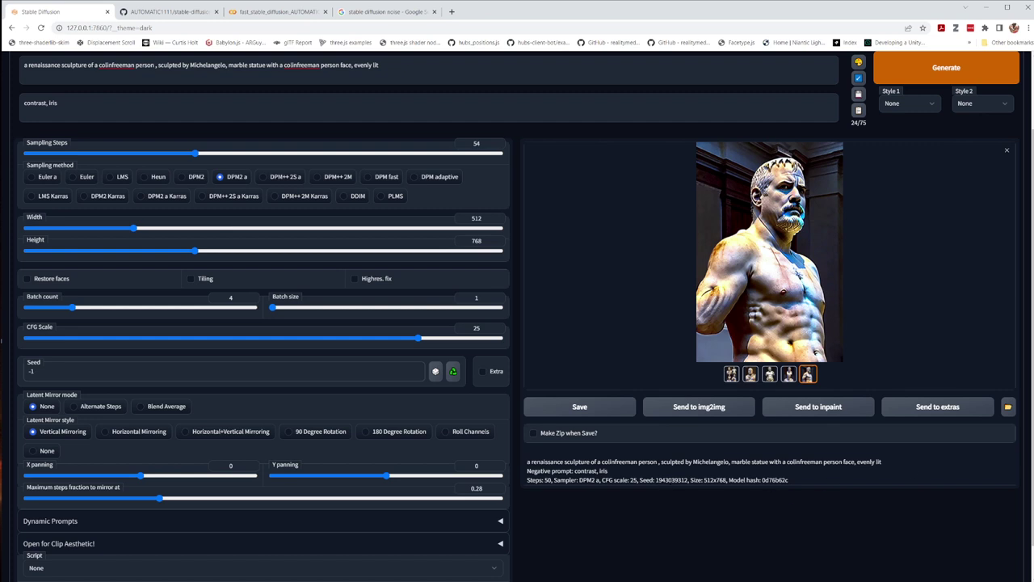
{"action": "double_click", "coordinate": [672, 480]}
{"action": "key", "text": "ctrl+c"}
{"action": "left_click_drag", "start_coordinate": [52, 372], "coordinate": [17, 375]}
{"action": "key", "text": "ctrl+v"}
{"action": "left_click", "coordinate": [759, 258]}
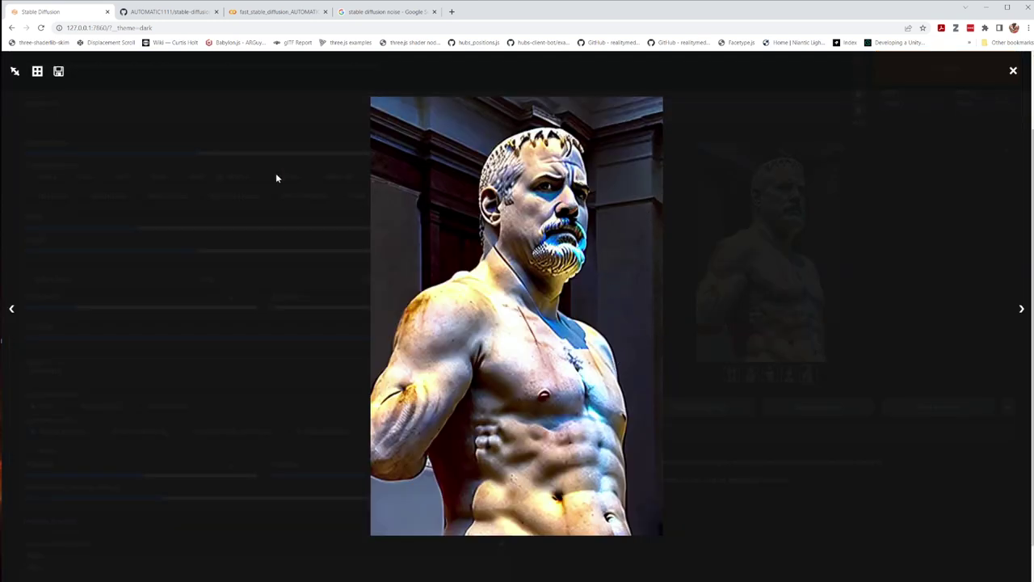
{"action": "left_click", "coordinate": [1009, 72]}
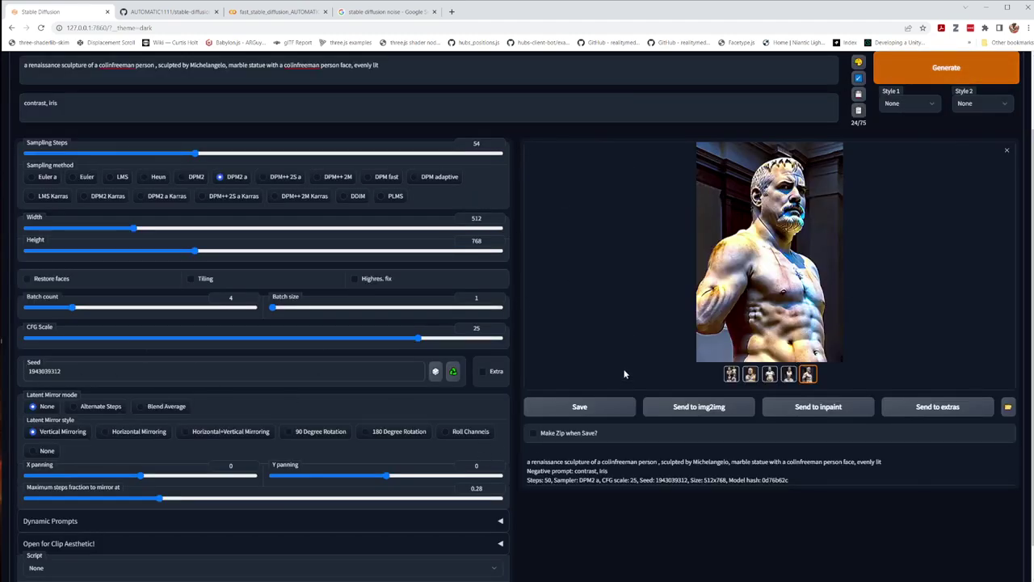
{"action": "left_click", "coordinate": [751, 374]}
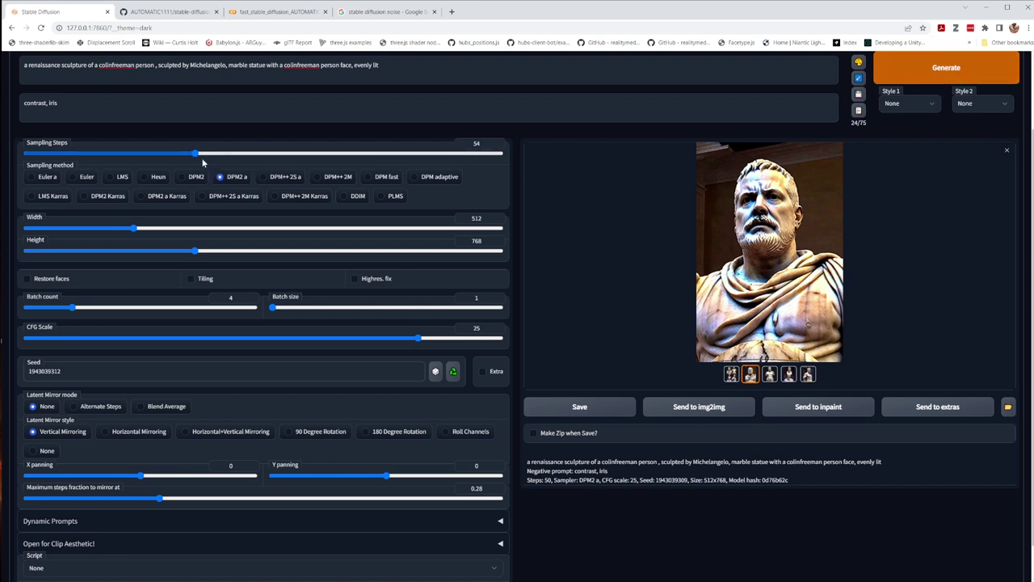
{"action": "left_click_drag", "start_coordinate": [198, 162], "coordinate": [120, 163]}
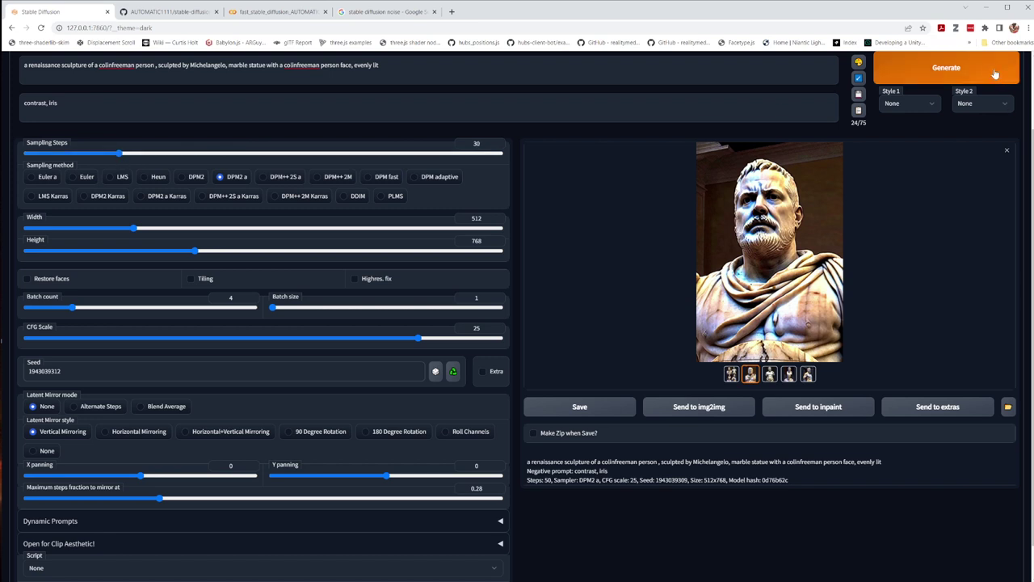
{"action": "left_click", "coordinate": [946, 68]}
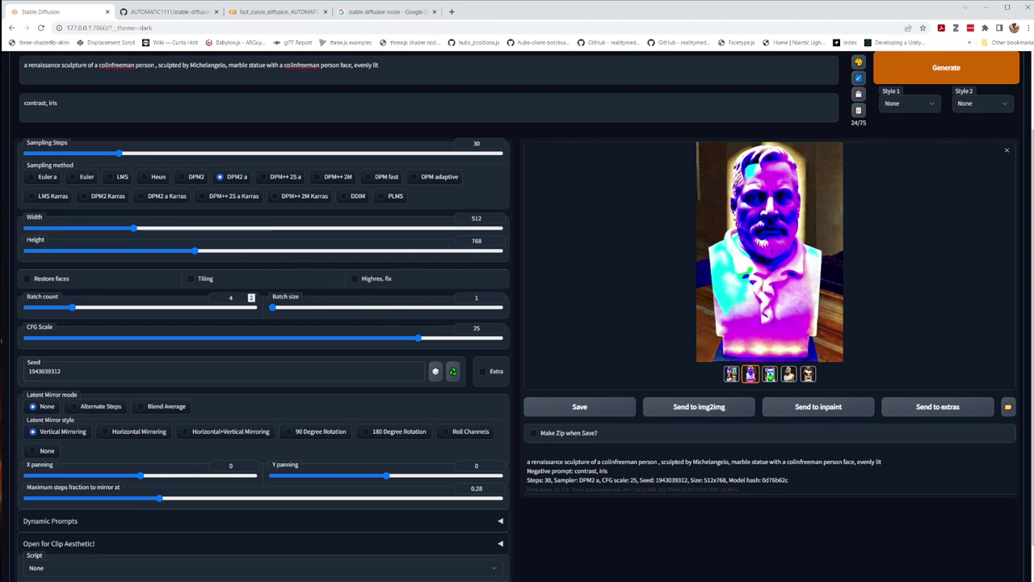
{"action": "scroll", "coordinate": [240, 308], "scroll_direction": "up", "scroll_amount": 2}
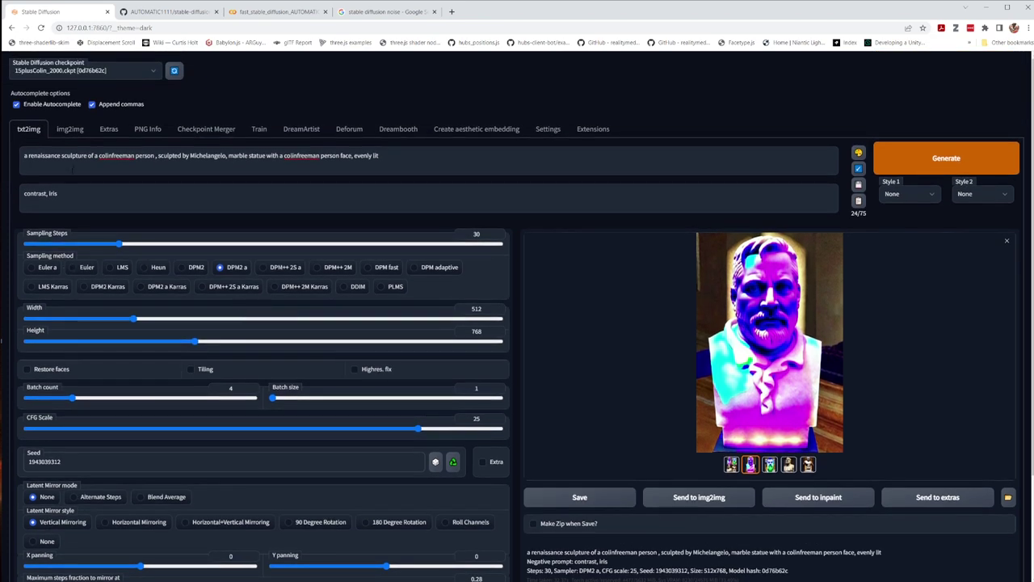
Switch the sampler to Euler a and generate the 30-step marble-portrait batch
{"action": "left_click", "coordinate": [32, 268]}
{"action": "left_click", "coordinate": [935, 166]}
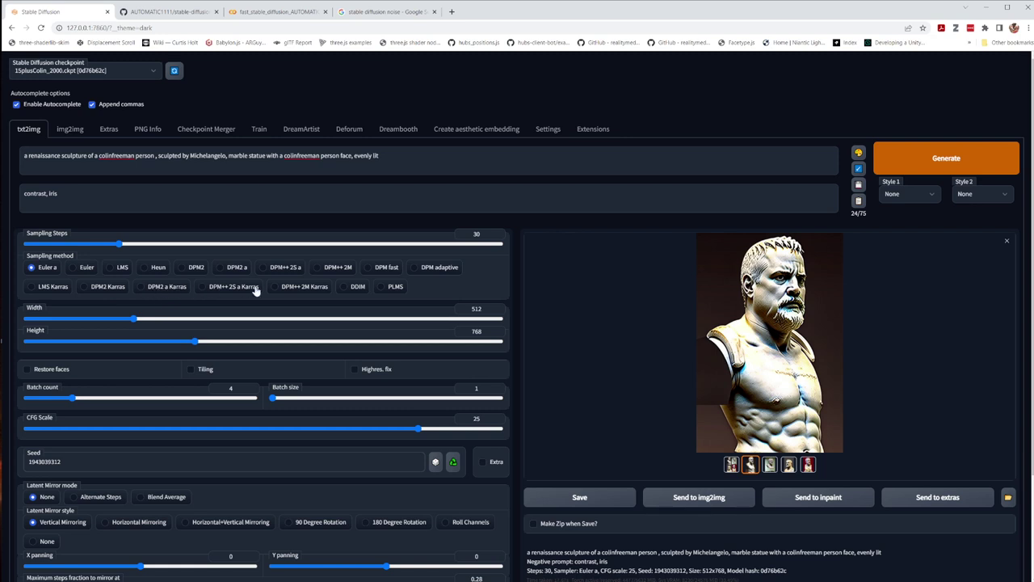
{"action": "left_click", "coordinate": [95, 289]}
{"action": "left_click", "coordinate": [948, 165]}
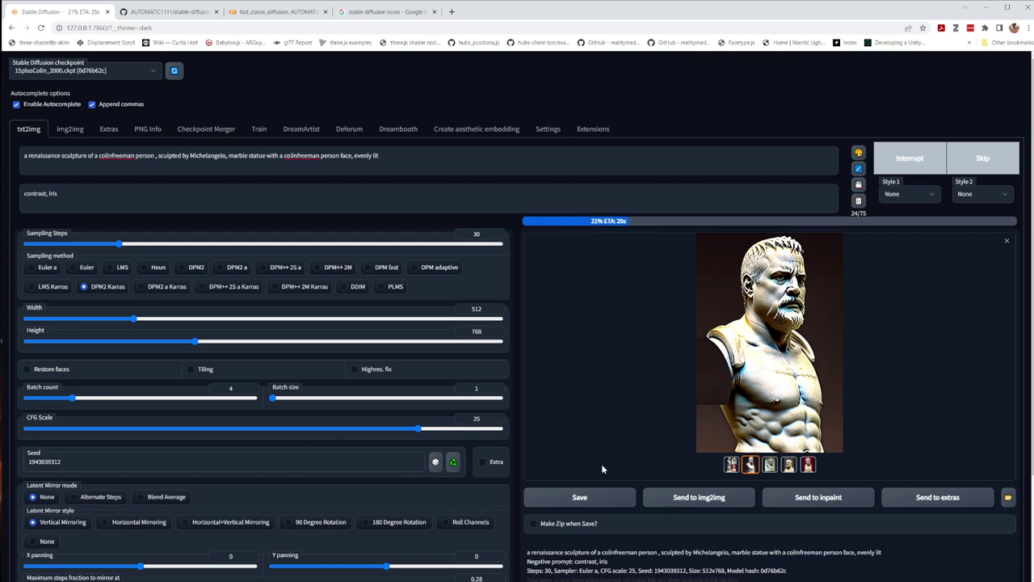
{"action": "scroll", "coordinate": [608, 412], "scroll_direction": "down", "scroll_amount": 1}
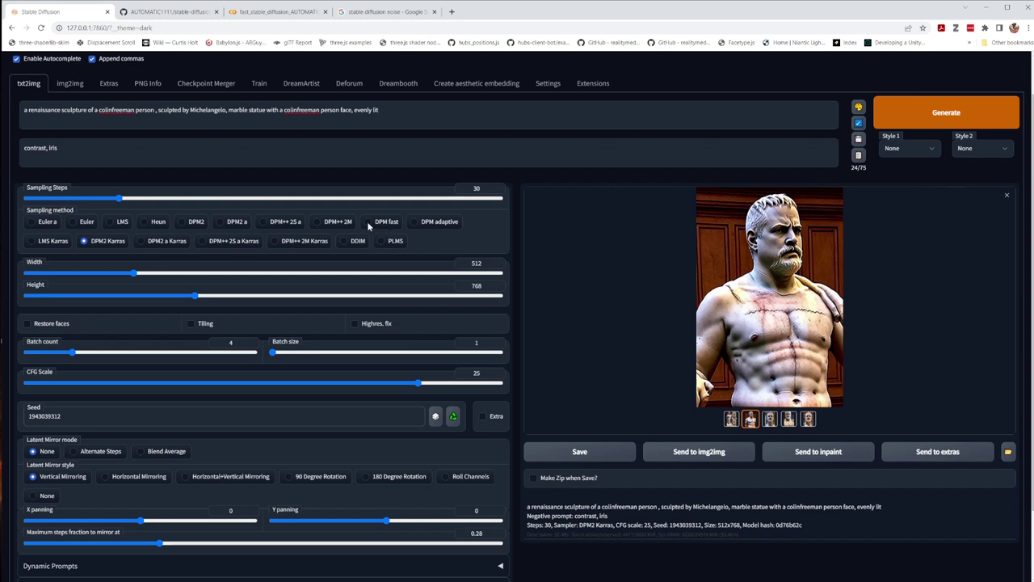
Generate the 30-step portrait batch with the DPM adaptive sampler
{"action": "left_click", "coordinate": [434, 226]}
{"action": "left_click", "coordinate": [923, 113]}
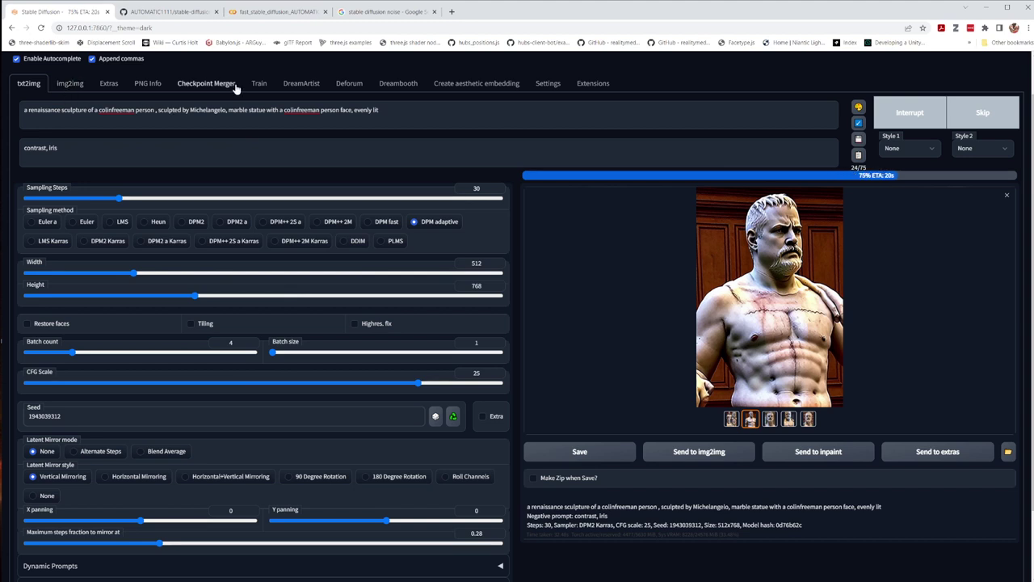
{"action": "left_click_drag", "start_coordinate": [24, 110], "coordinate": [380, 110]}
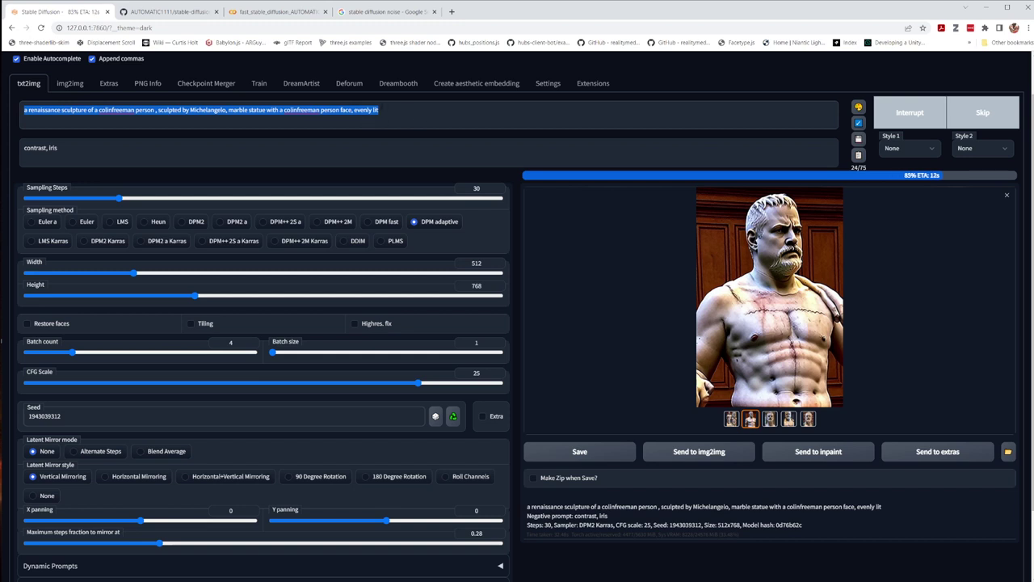
{"action": "left_click", "coordinate": [370, 125]}
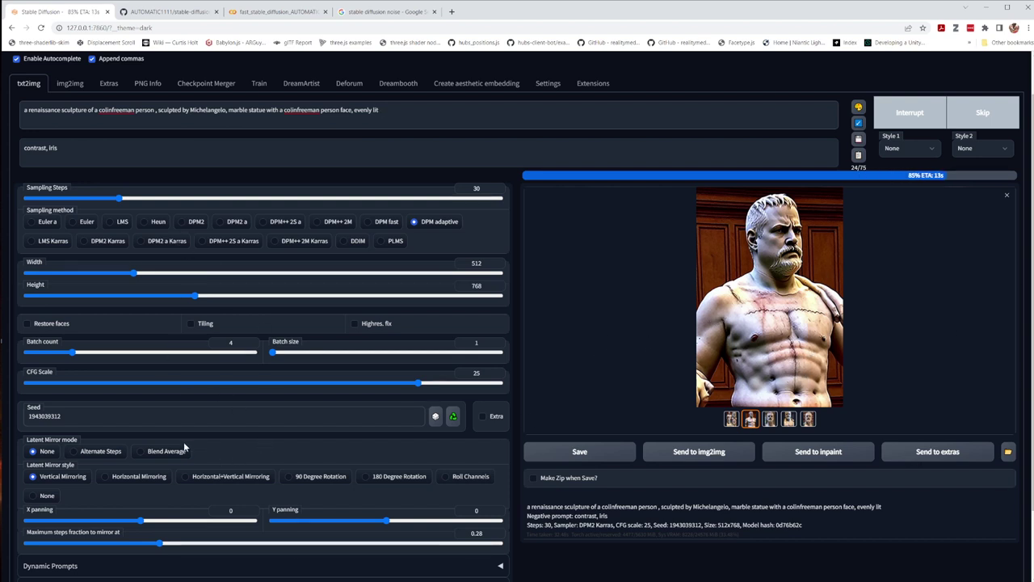
{"action": "scroll", "coordinate": [178, 419], "scroll_direction": "down", "scroll_amount": 1}
{"action": "scroll", "coordinate": [212, 476], "scroll_direction": "up", "scroll_amount": 2}
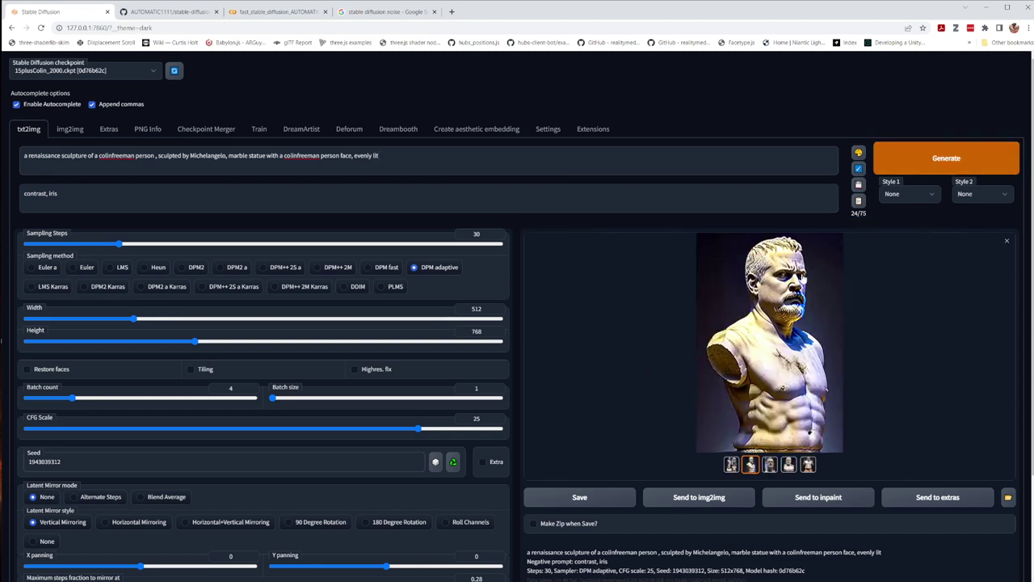
Review the third, fourth and fifth portraits, then lower sampling steps to 1
{"action": "left_click", "coordinate": [770, 466]}
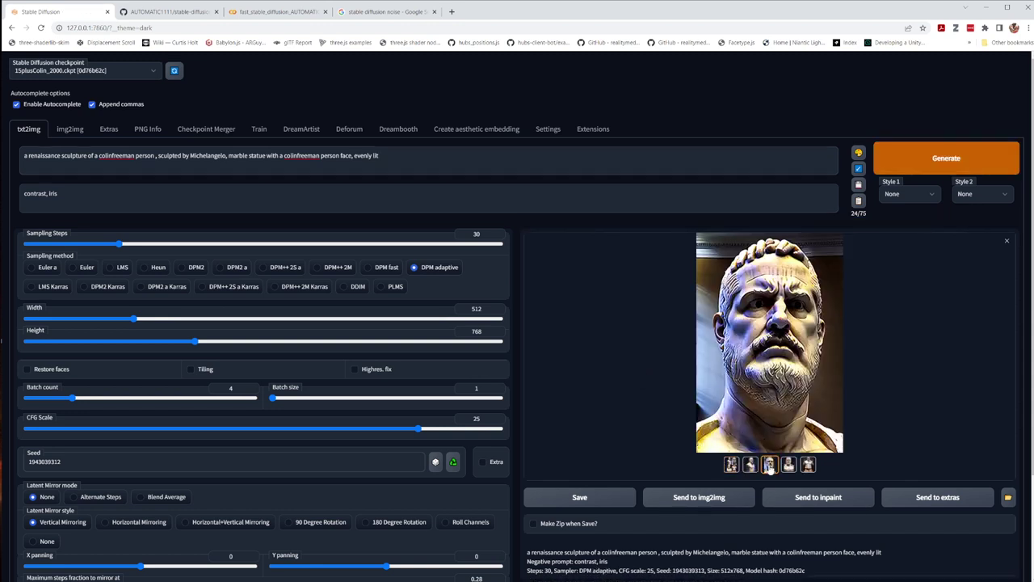
{"action": "left_click", "coordinate": [789, 466]}
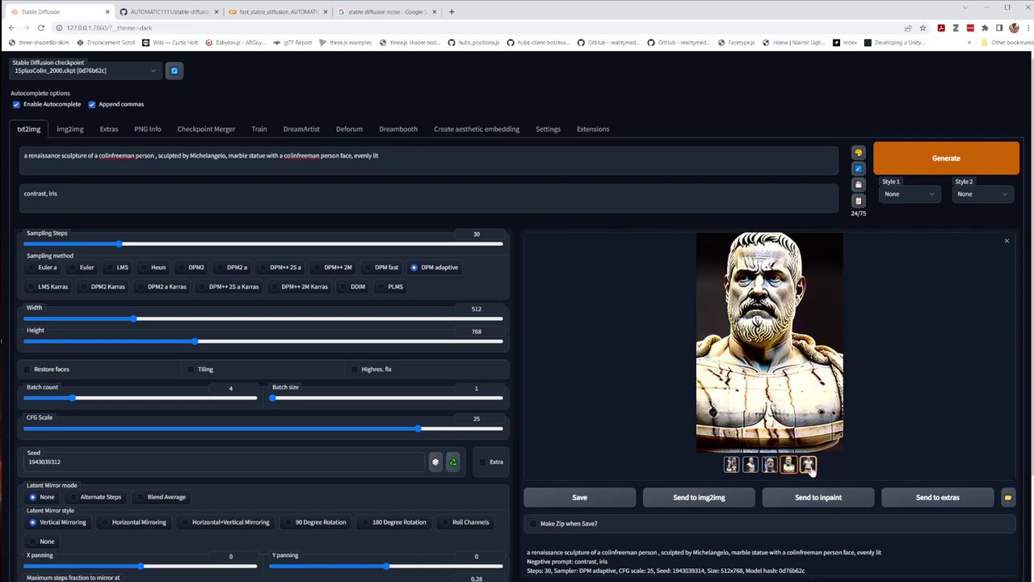
{"action": "left_click", "coordinate": [809, 466]}
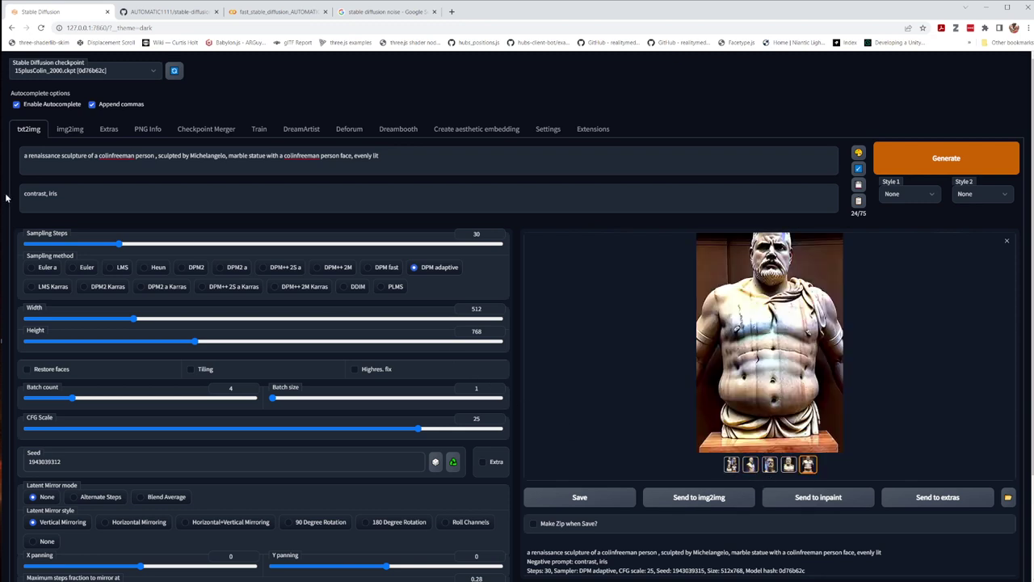
{"action": "left_click", "coordinate": [29, 244]}
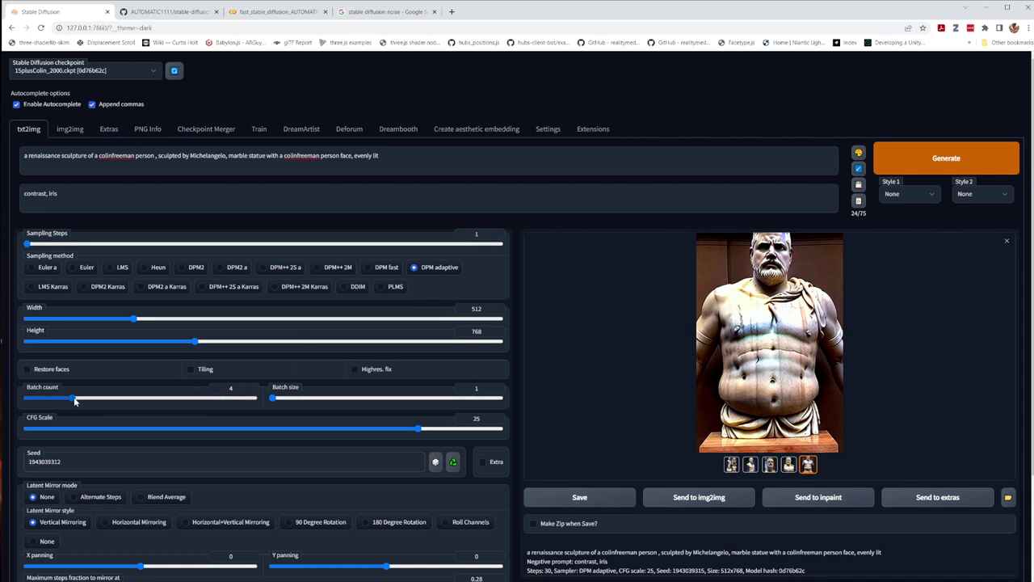
Set batch count to 1, generate one 1-step image, and bring up the PowerShell log
{"action": "left_click_drag", "start_coordinate": [74, 399], "coordinate": [27, 399]}
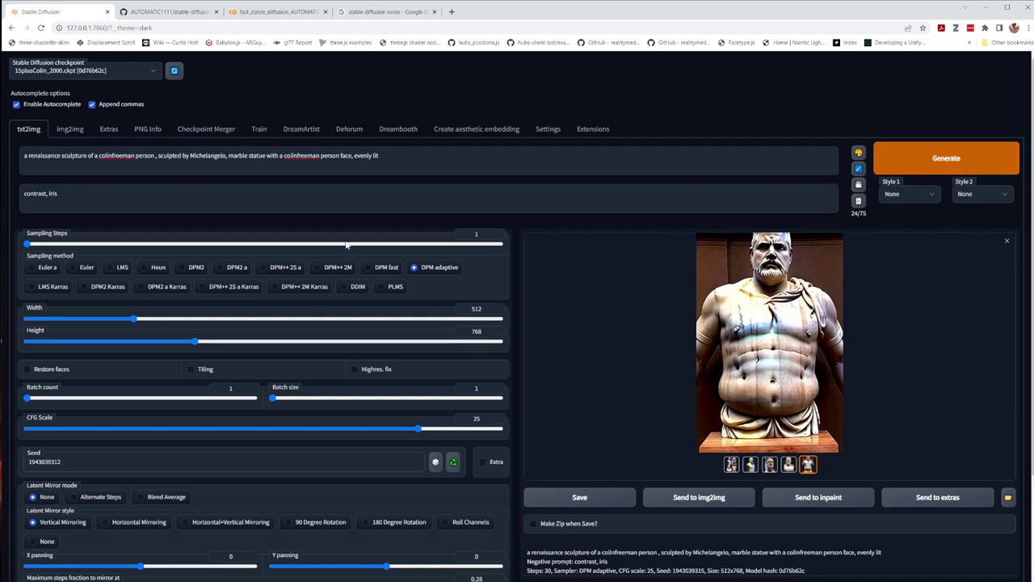
{"action": "left_click", "coordinate": [946, 159]}
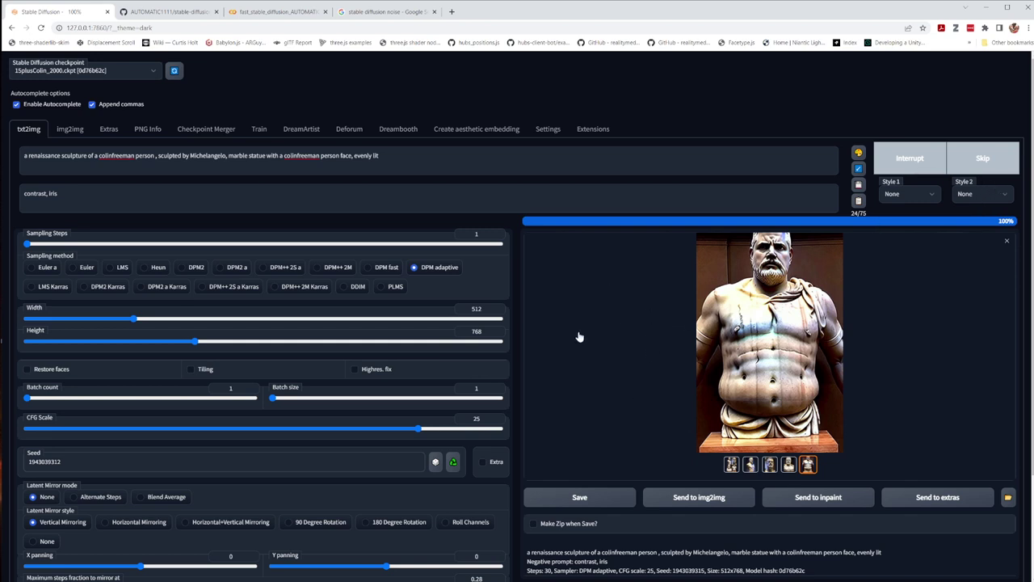
{"action": "mouse_move", "coordinate": [194, 578]}
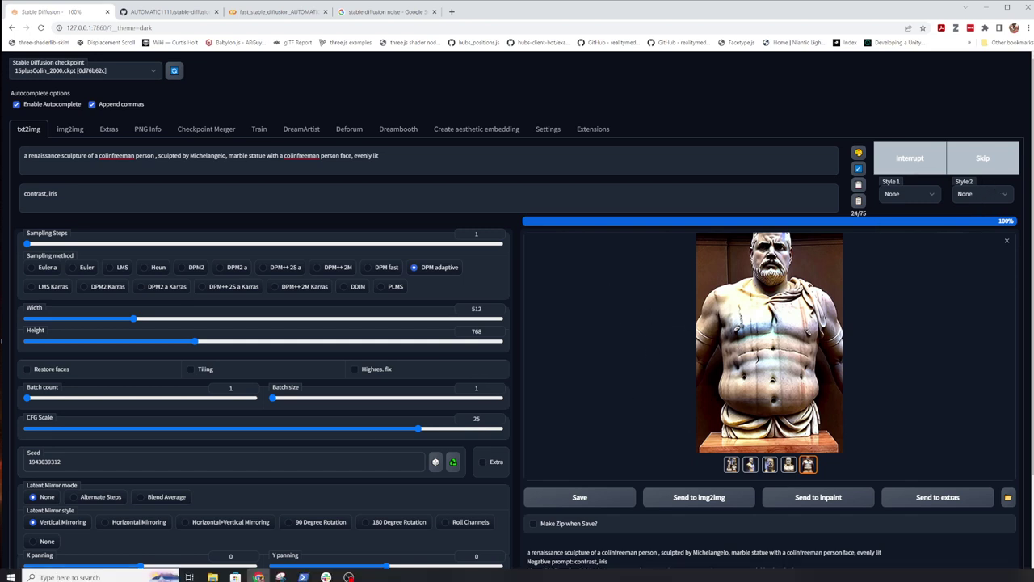
{"action": "left_click", "coordinate": [302, 575]}
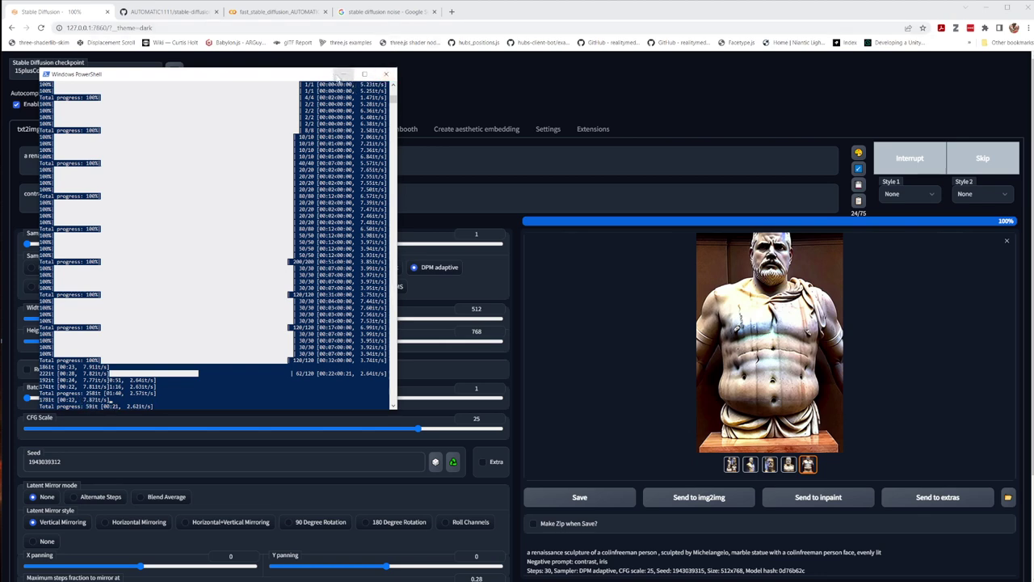
Minimize PowerShell to reveal the finished 1-step DPM adaptive bust in the browser
{"action": "left_click", "coordinate": [342, 74]}
{"action": "left_click", "coordinate": [919, 158]}
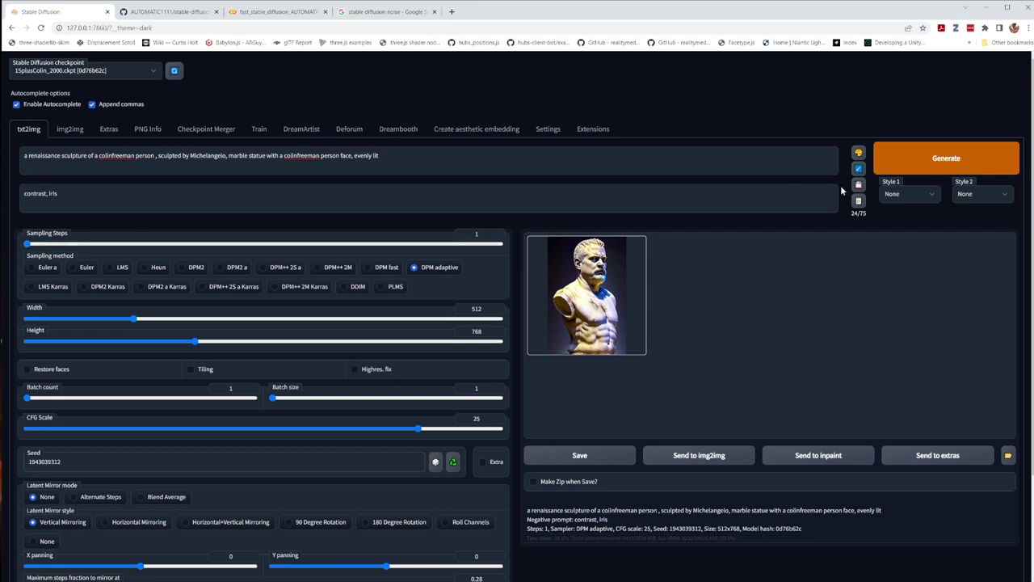
{"action": "left_click", "coordinate": [930, 165]}
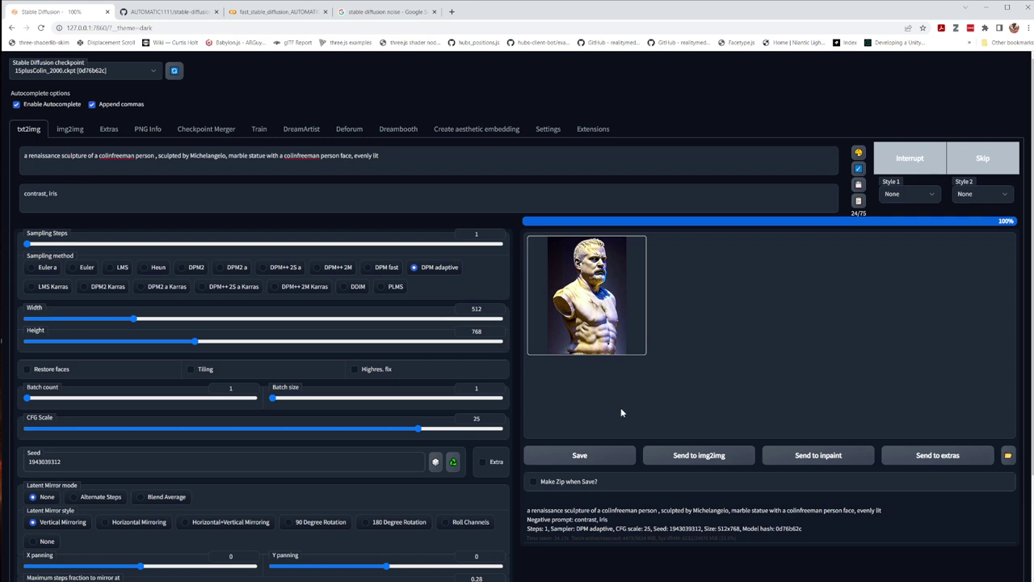
{"action": "mouse_move", "coordinate": [324, 578]}
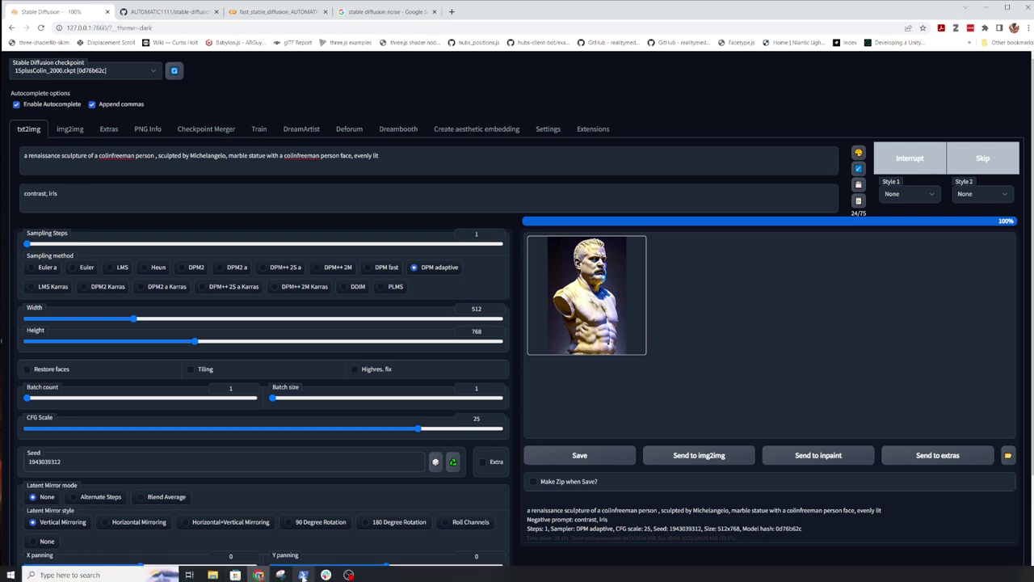
{"action": "left_click", "coordinate": [303, 575]}
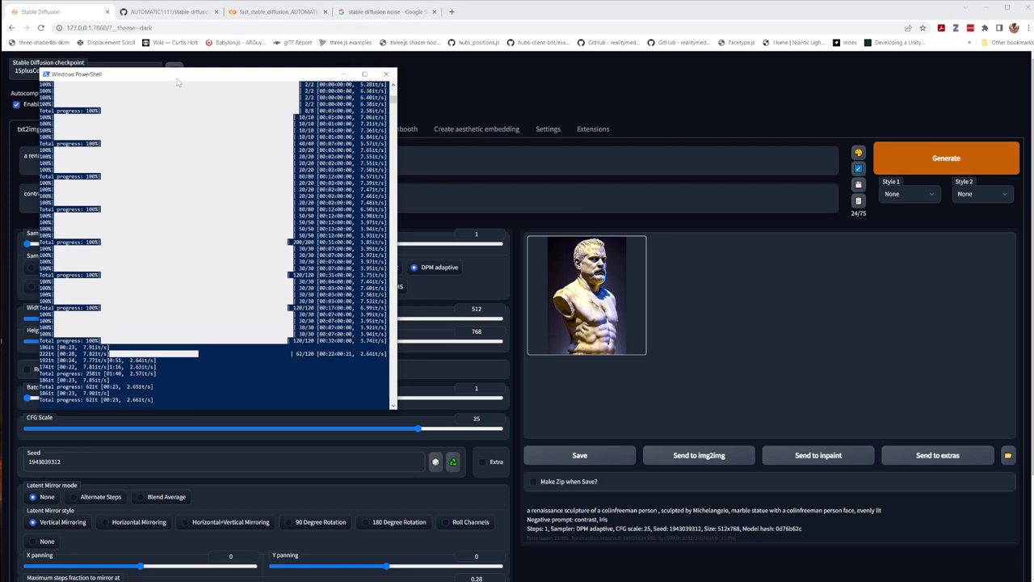
{"action": "left_click_drag", "start_coordinate": [178, 82], "coordinate": [214, 128]}
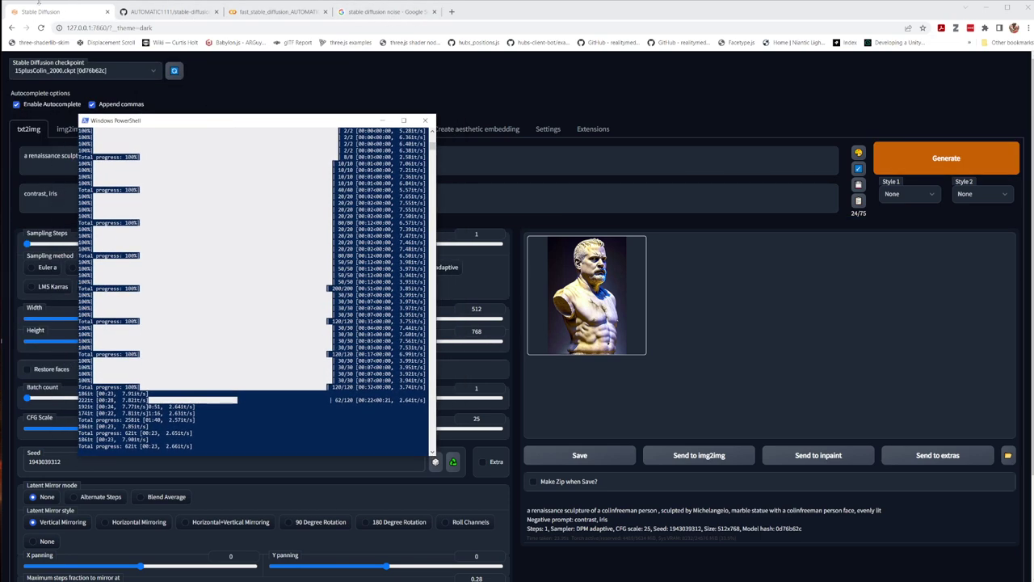
{"action": "left_click", "coordinate": [38, 7]}
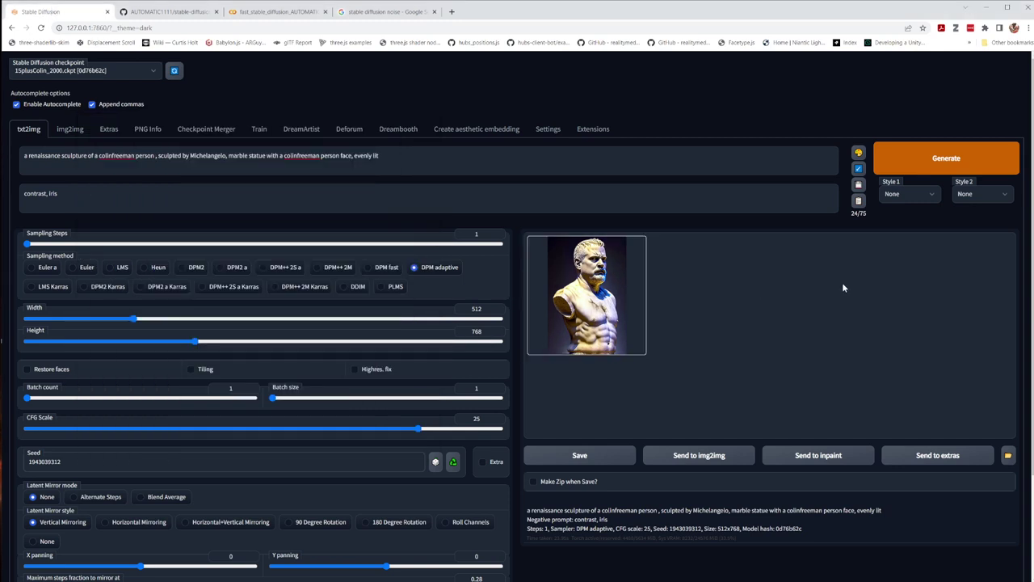
Generate 1-step images with Euler a, Euler, LMS and Heun, previewing the noisy Euler output
{"action": "left_click", "coordinate": [39, 269]}
{"action": "left_click", "coordinate": [943, 165]}
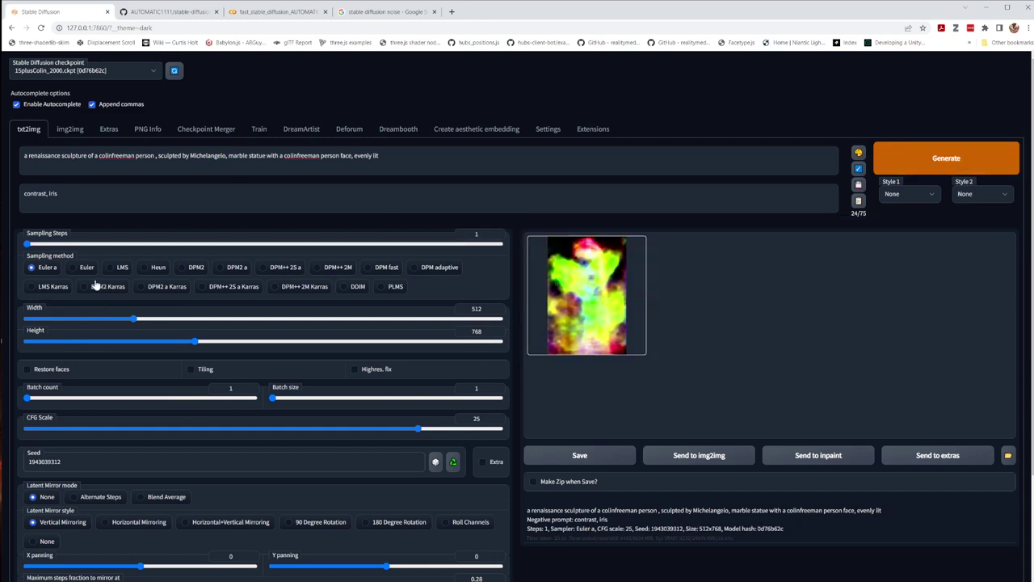
{"action": "left_click", "coordinate": [75, 267]}
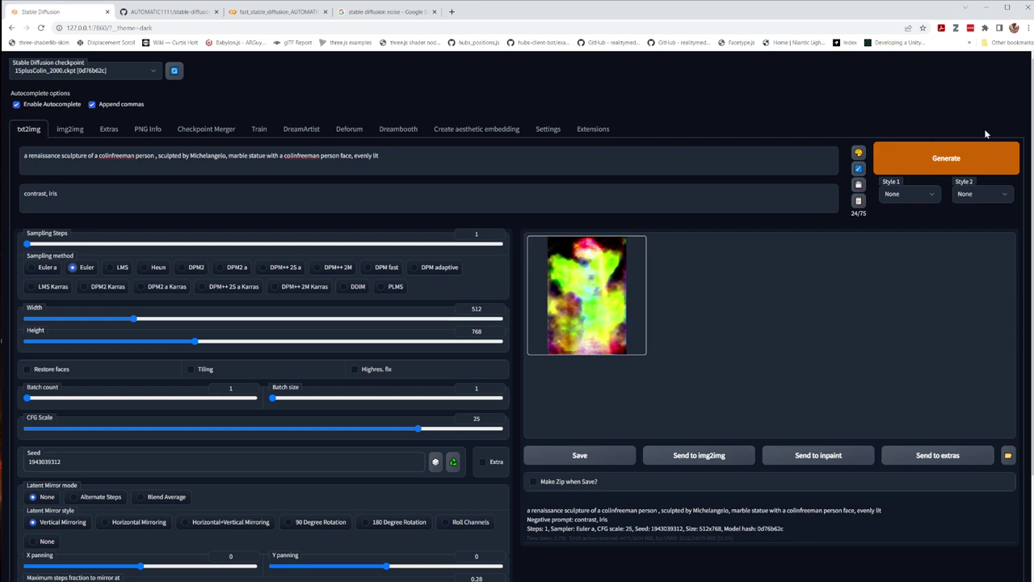
{"action": "left_click", "coordinate": [964, 166]}
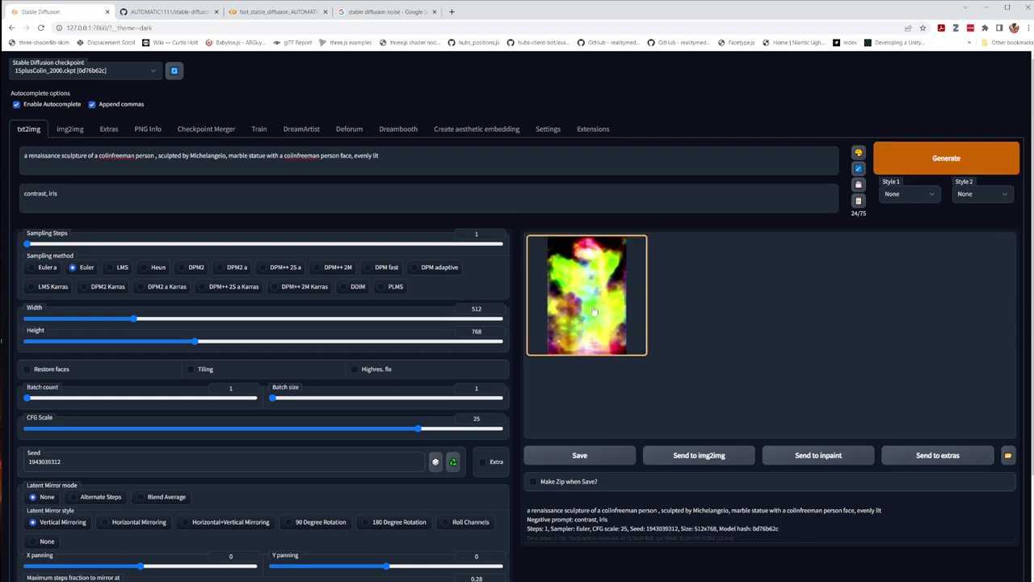
{"action": "left_click", "coordinate": [592, 308]}
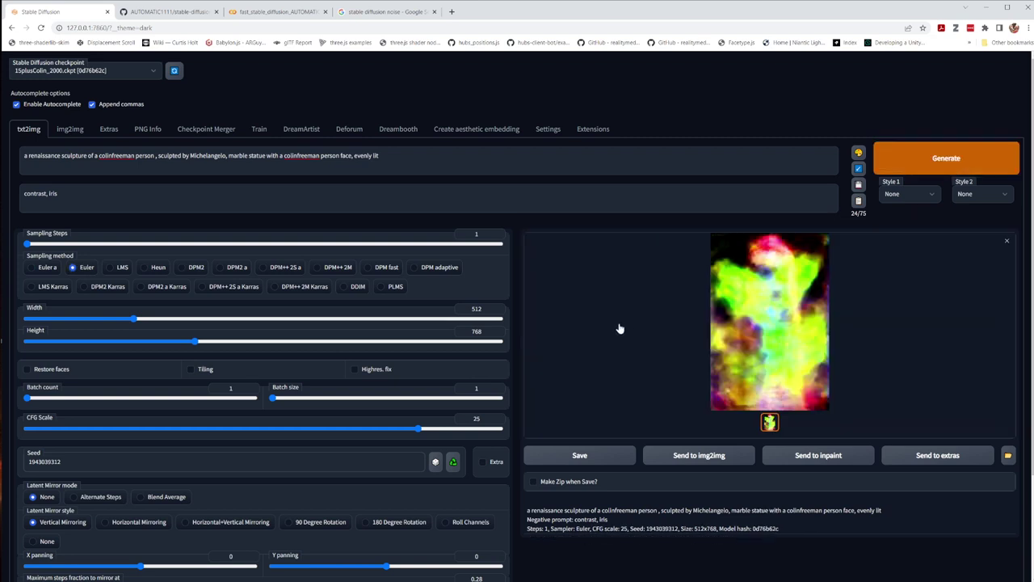
{"action": "left_click", "coordinate": [1007, 241]}
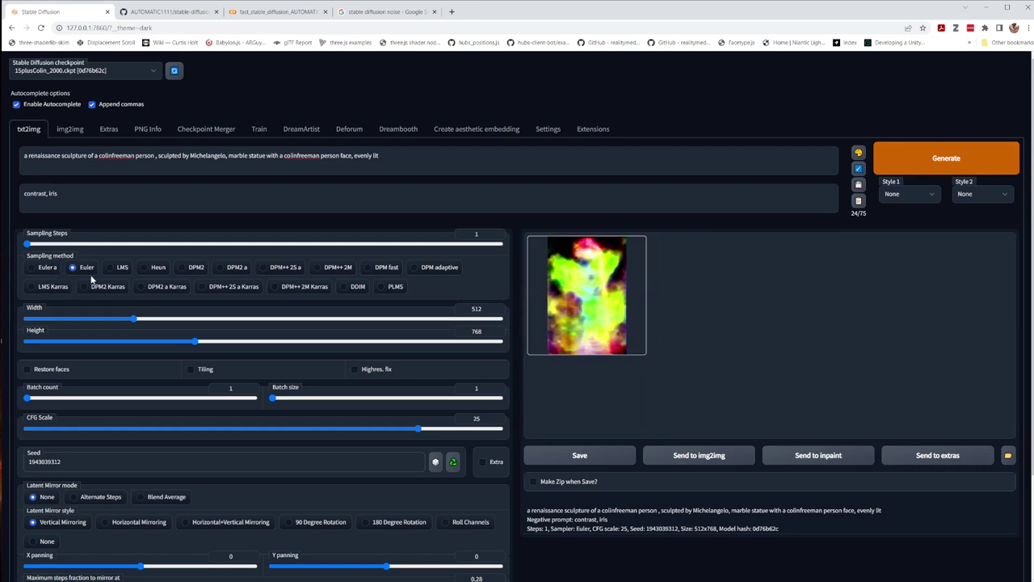
{"action": "left_click", "coordinate": [115, 272]}
{"action": "left_click", "coordinate": [940, 161]}
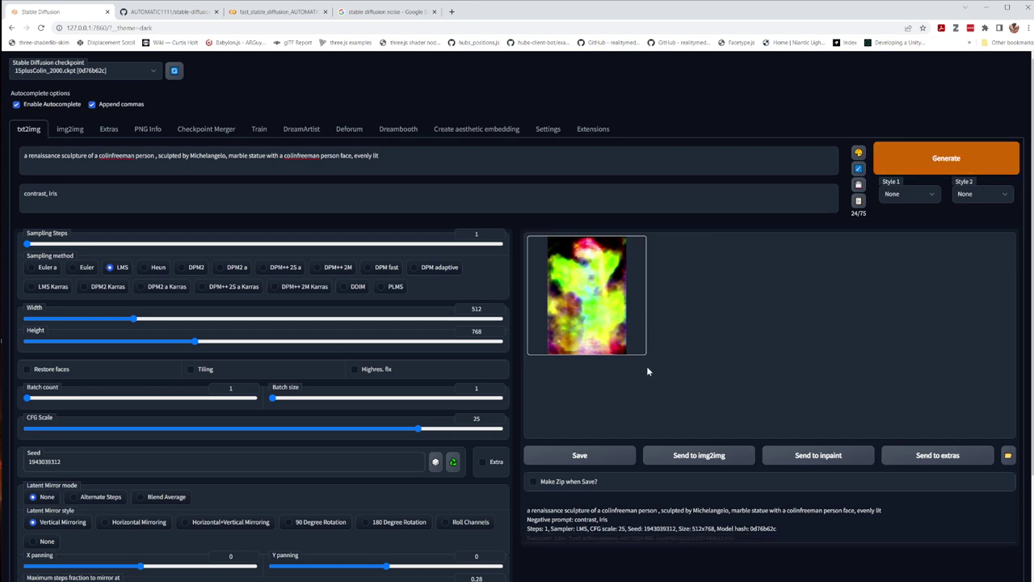
{"action": "left_click", "coordinate": [141, 268]}
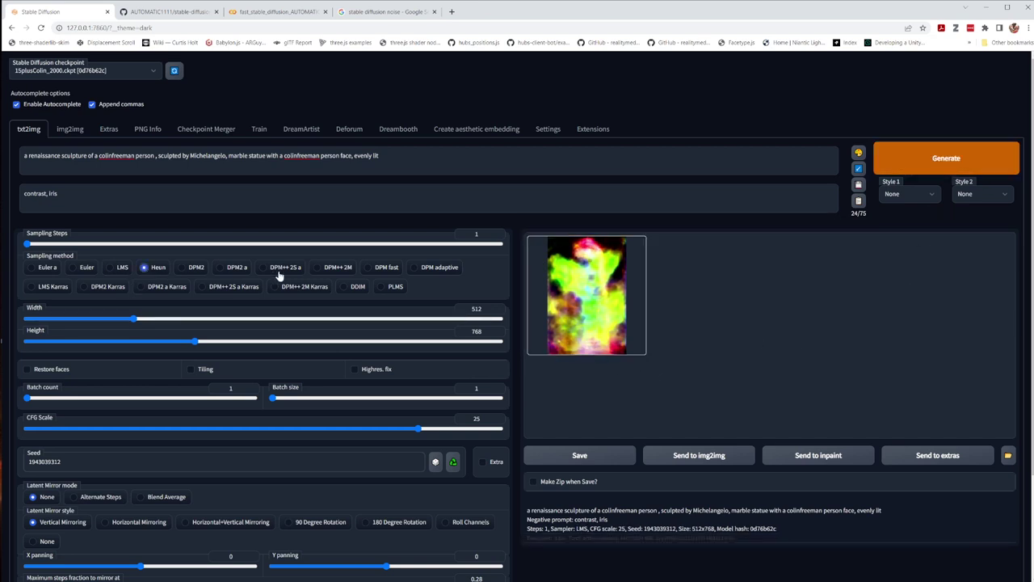
{"action": "left_click", "coordinate": [947, 161]}
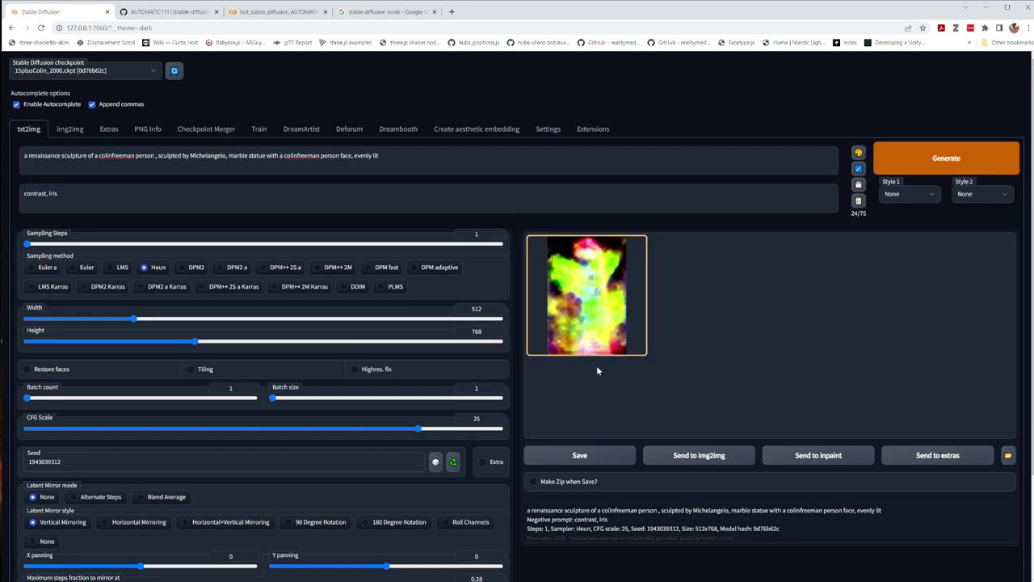
Generate 1-step images with DPM2, DPM2 a, DDIM, PLMS, DPM++ 2M Karras and DPM++ 2S a Karras
{"action": "left_click", "coordinate": [182, 268]}
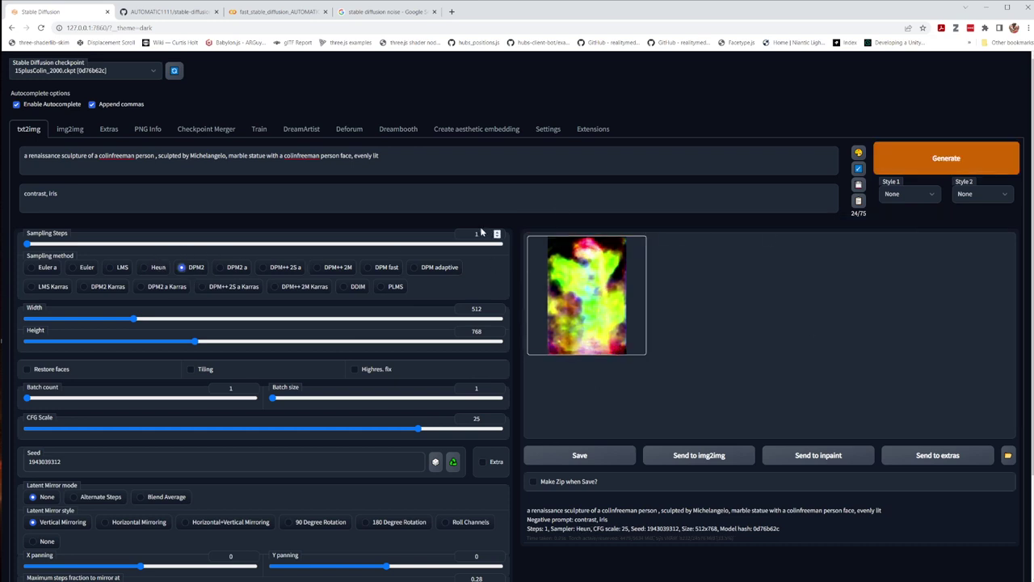
{"action": "left_click", "coordinate": [973, 161]}
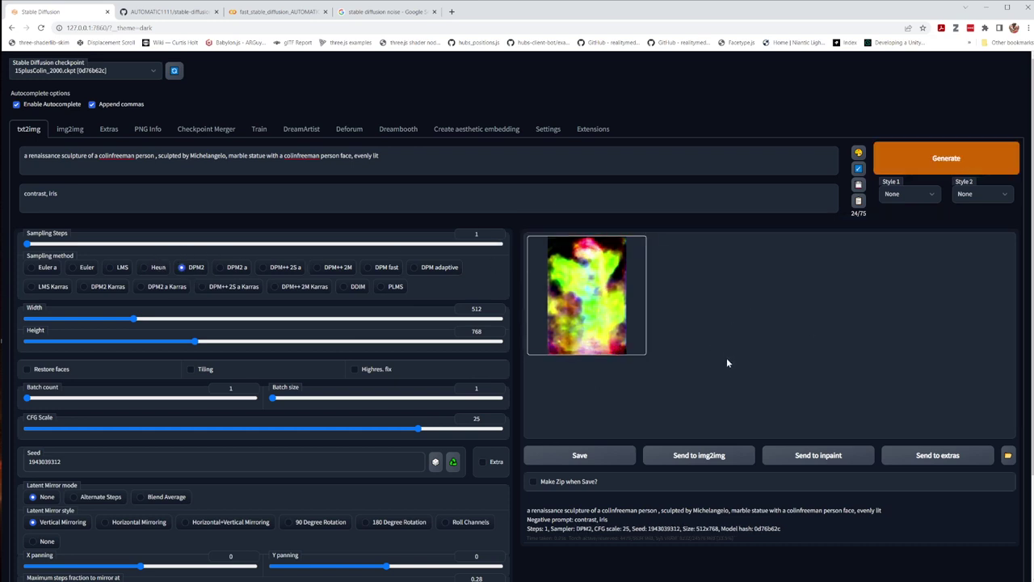
{"action": "left_click", "coordinate": [238, 270]}
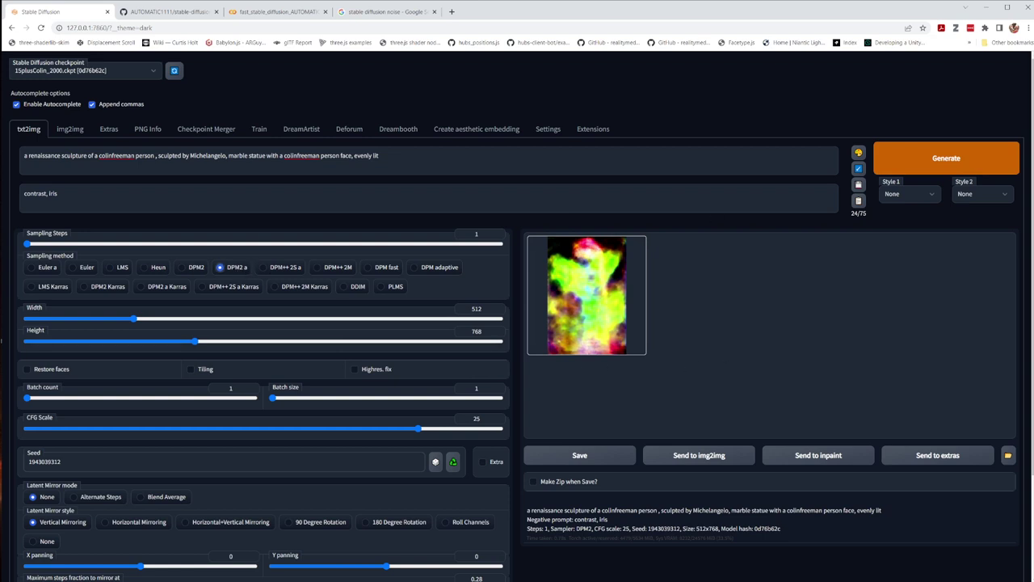
{"action": "left_click", "coordinate": [947, 171]}
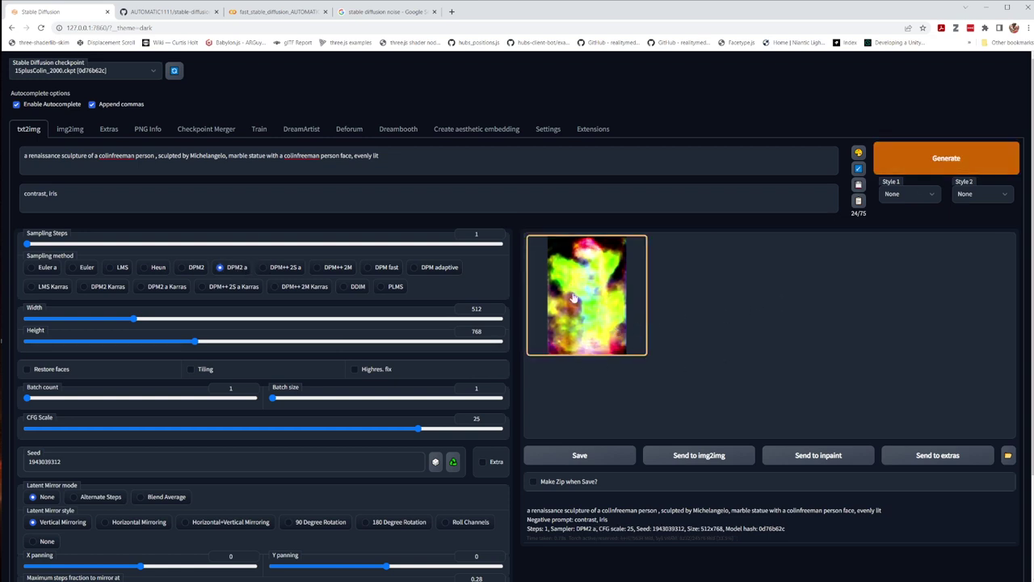
{"action": "left_click", "coordinate": [347, 288]}
{"action": "left_click", "coordinate": [948, 166]}
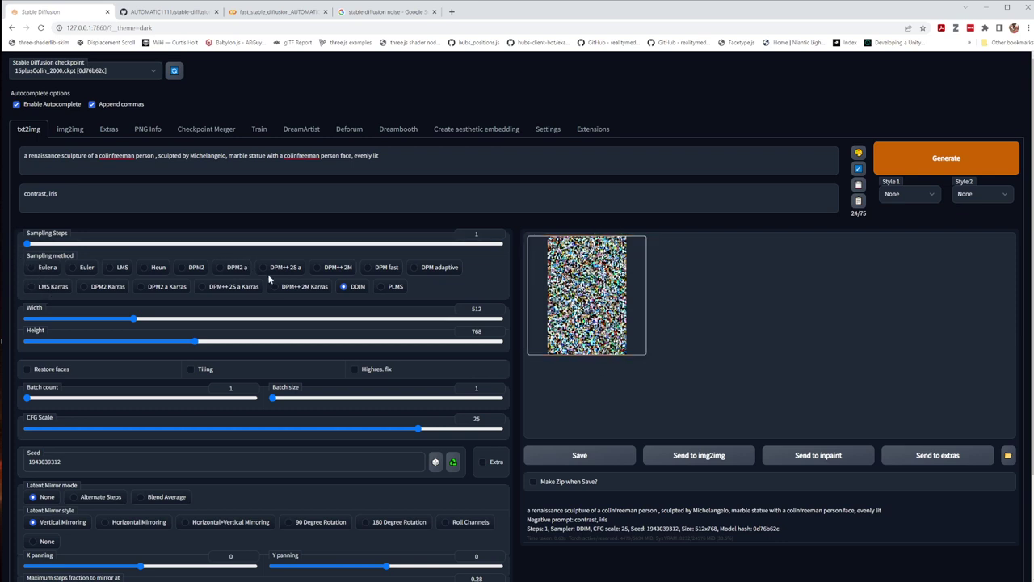
{"action": "left_click", "coordinate": [382, 289]}
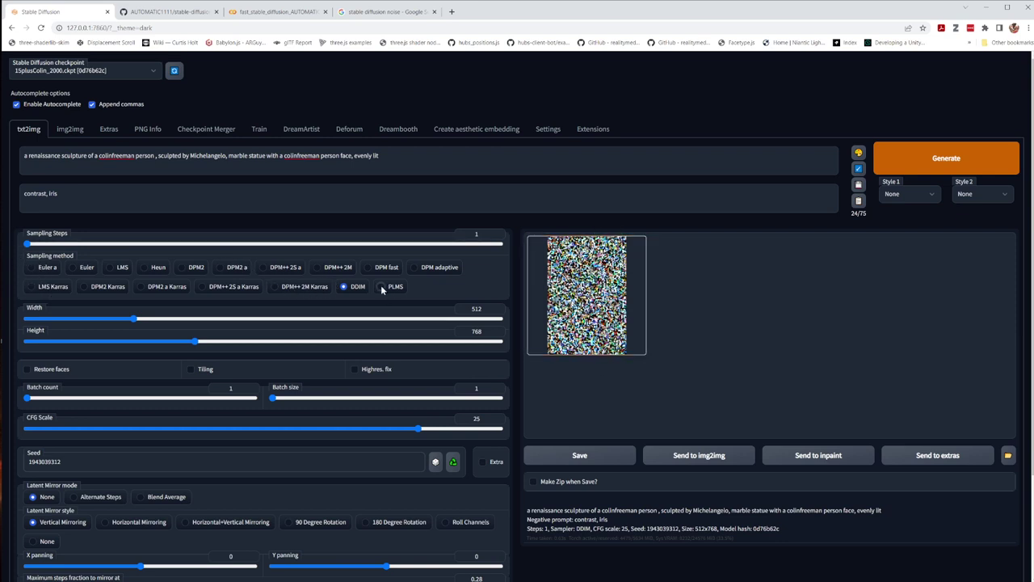
{"action": "left_click", "coordinate": [889, 170]}
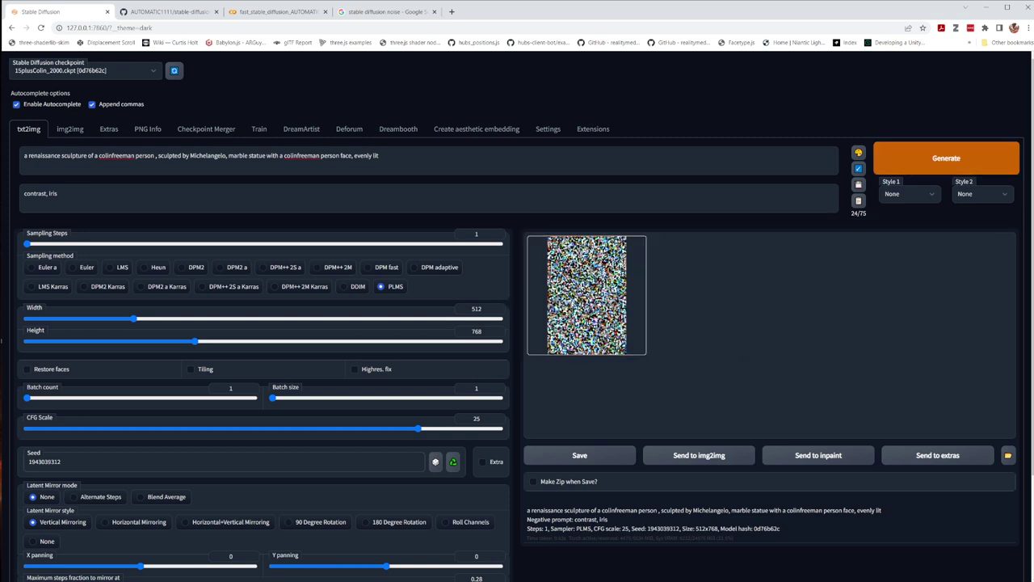
{"action": "left_click", "coordinate": [277, 287]}
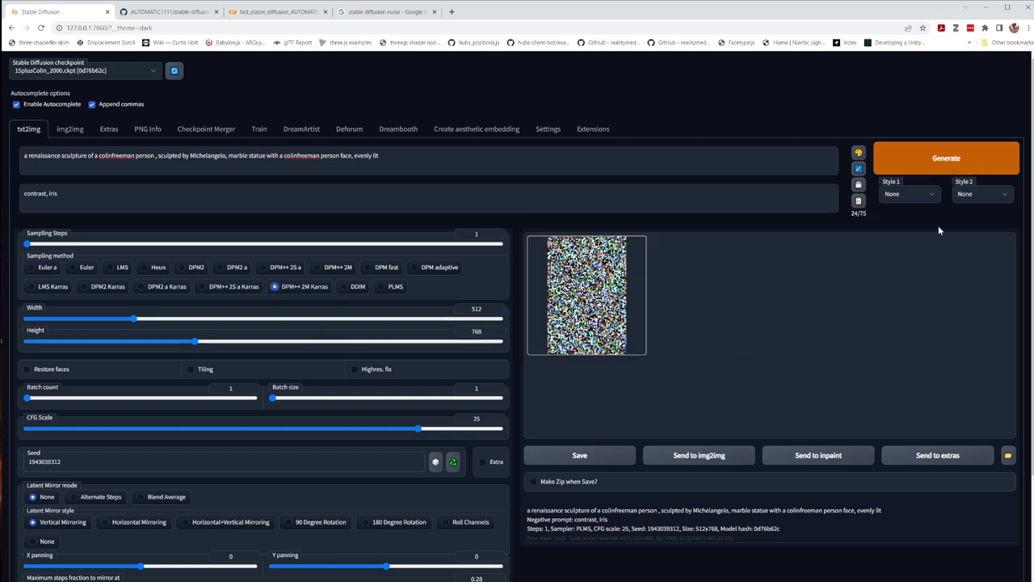
{"action": "left_click", "coordinate": [929, 168]}
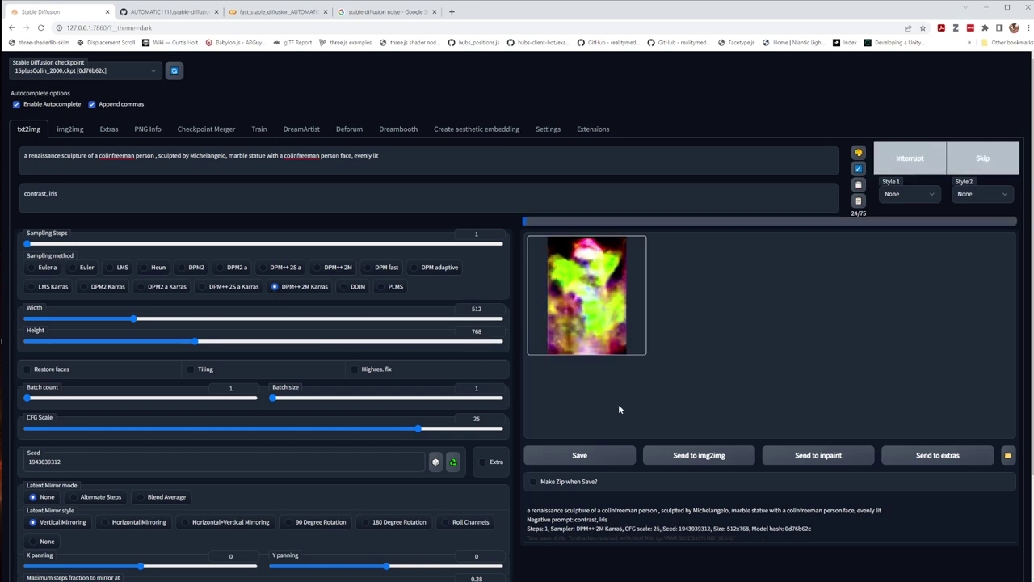
{"action": "left_click", "coordinate": [204, 287]}
{"action": "left_click", "coordinate": [982, 158]}
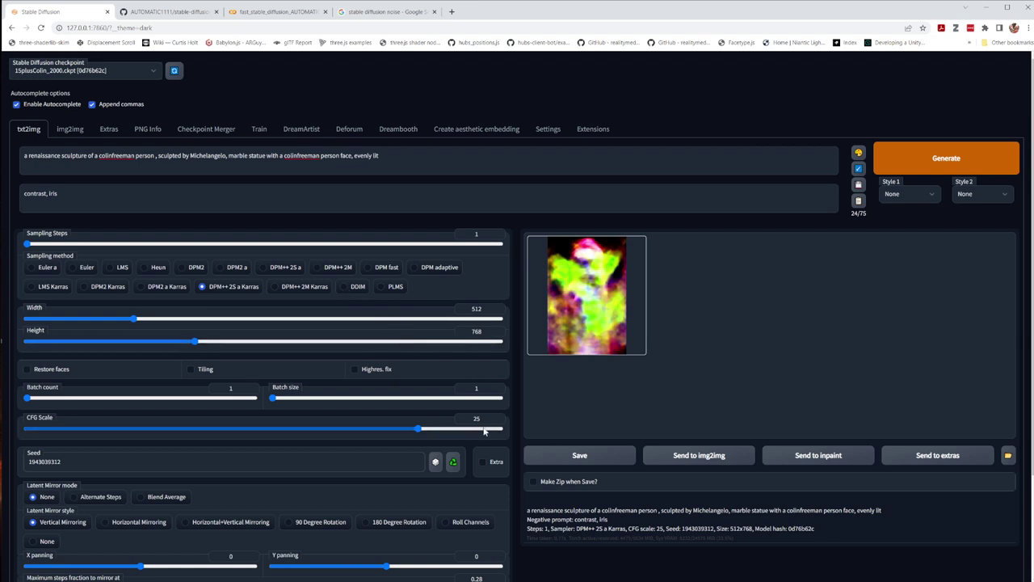
{"action": "scroll", "coordinate": [480, 434], "scroll_direction": "down", "scroll_amount": 1}
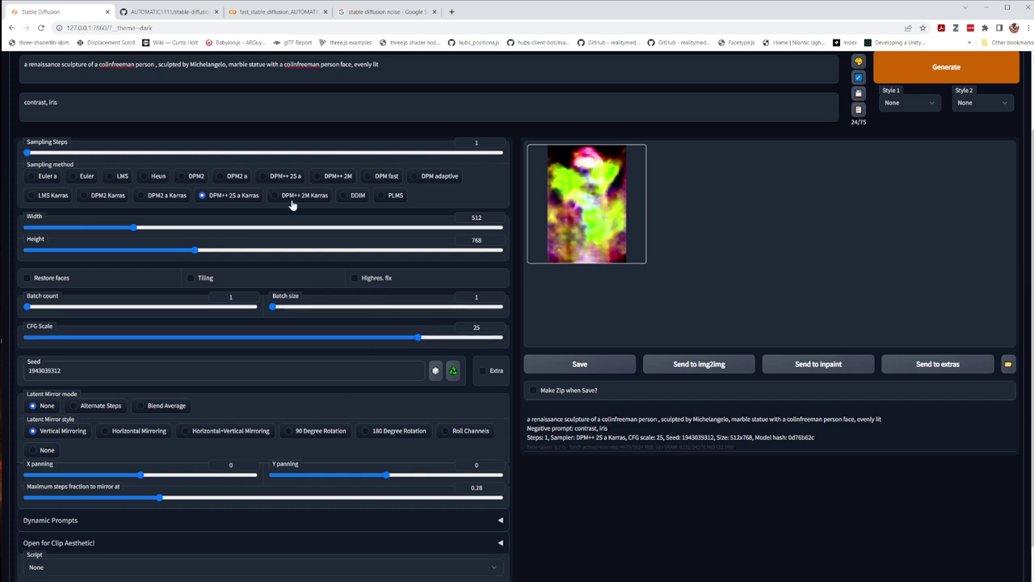
{"action": "scroll", "coordinate": [418, 204], "scroll_direction": "down", "scroll_amount": 1}
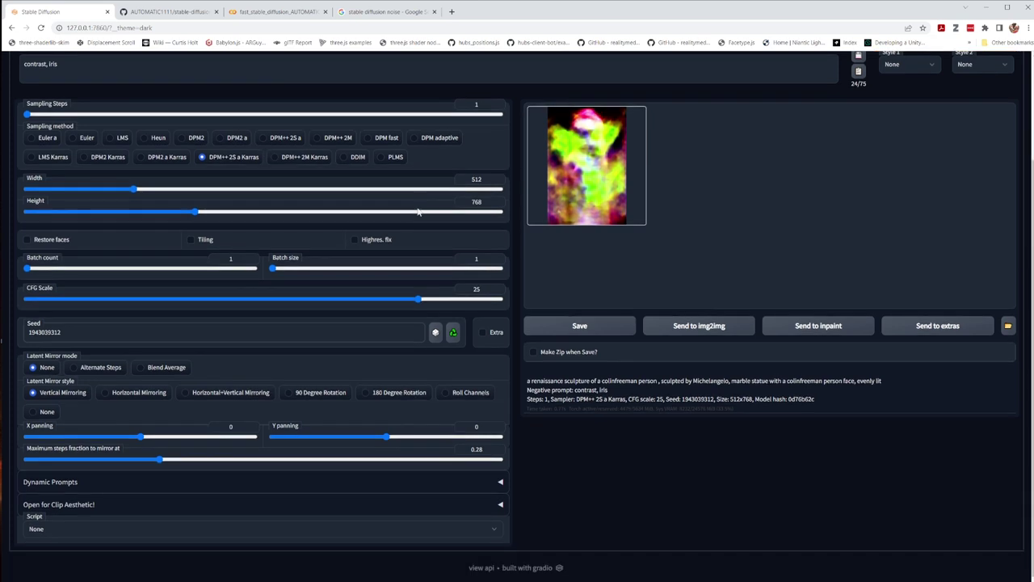
{"action": "scroll", "coordinate": [418, 203], "scroll_direction": "up", "scroll_amount": 3}
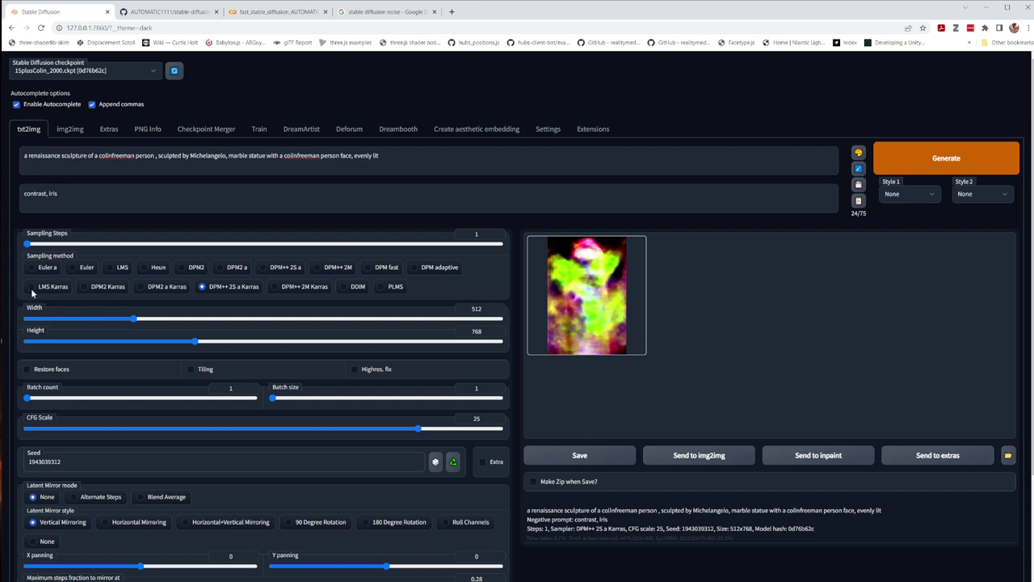
Raise sampling steps to 20 and generate the DPM++ 2S a Karras marble portrait
{"action": "left_click_drag", "start_coordinate": [27, 243], "coordinate": [83, 244]}
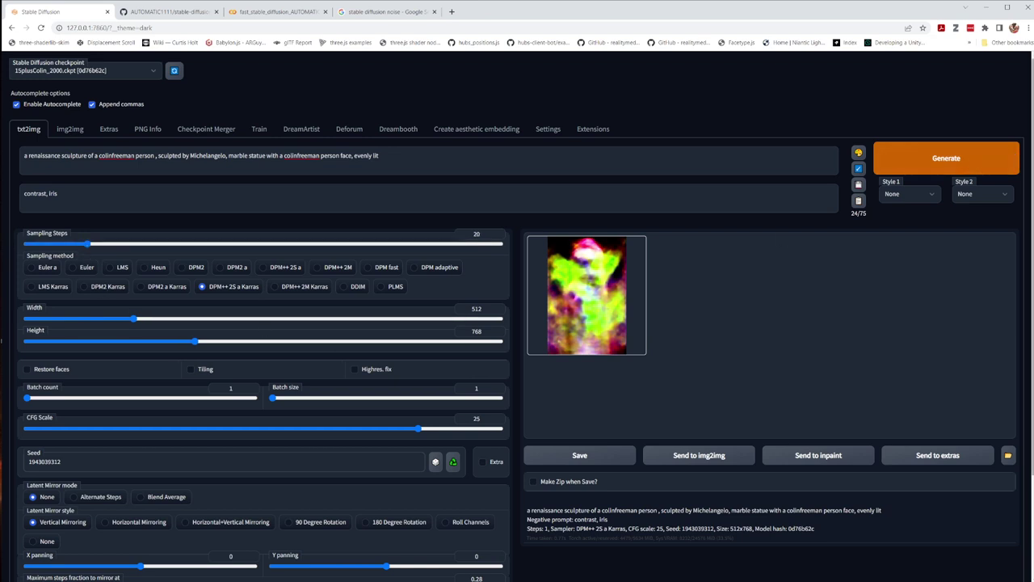
{"action": "left_click", "coordinate": [984, 157]}
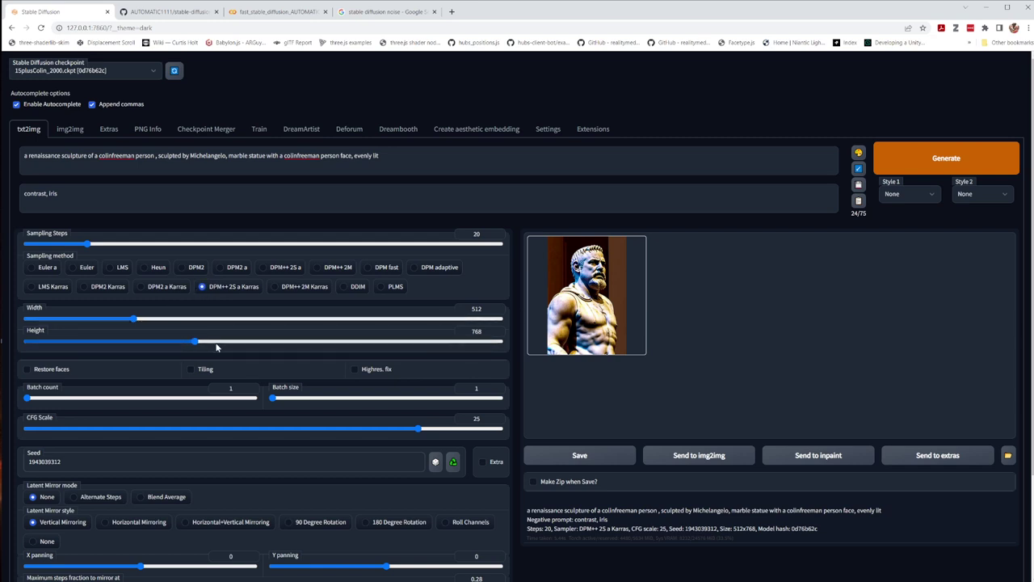
Lower the height to 512 and generate the 20-step portrait at 512x512
{"action": "left_click_drag", "start_coordinate": [196, 341], "coordinate": [140, 346]}
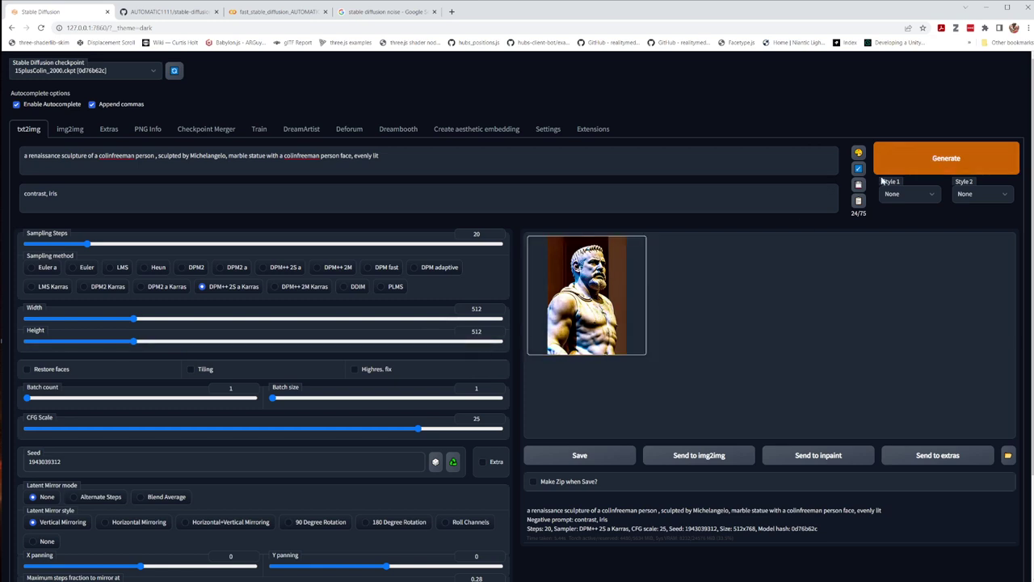
{"action": "left_click", "coordinate": [588, 267]}
{"action": "left_click", "coordinate": [945, 162]}
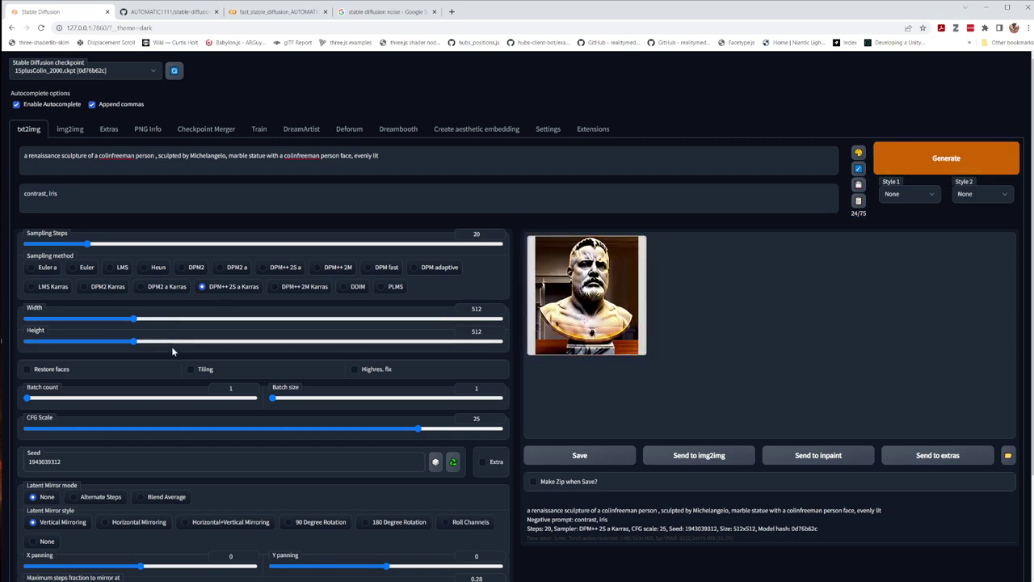
{"action": "mouse_move", "coordinate": [134, 323]}
{"action": "left_mouse_down"}
{"action": "mouse_move", "coordinate": [148, 324]}
{"action": "mouse_move", "coordinate": [121, 325]}
{"action": "mouse_move", "coordinate": [133, 324]}
{"action": "left_mouse_up"}
Check the fast_stable_diffusion Colab and stable-diffusion-webui GitHub tabs, then return to the web UI
{"action": "left_click", "coordinate": [300, 16]}
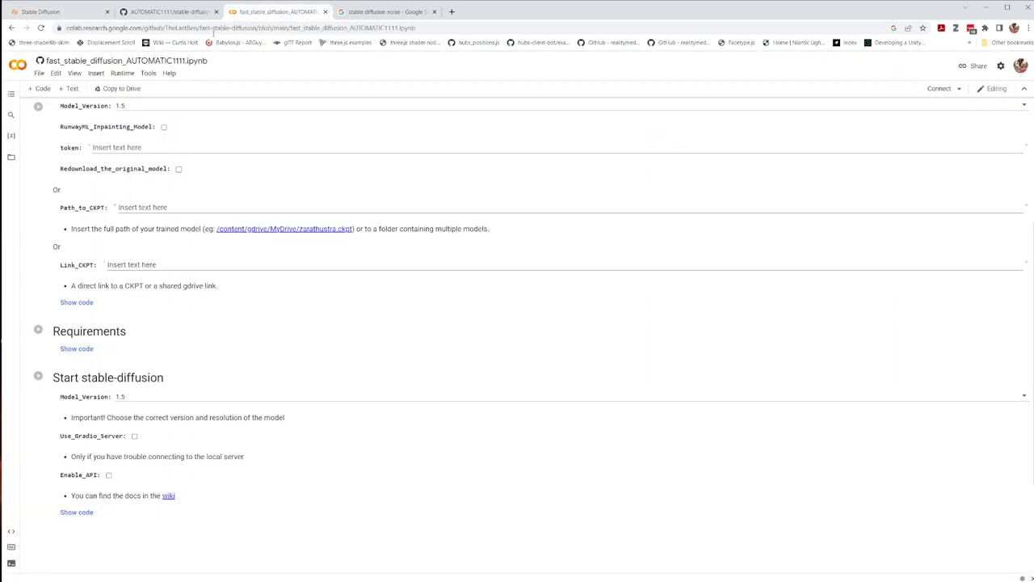
{"action": "left_click", "coordinate": [180, 15]}
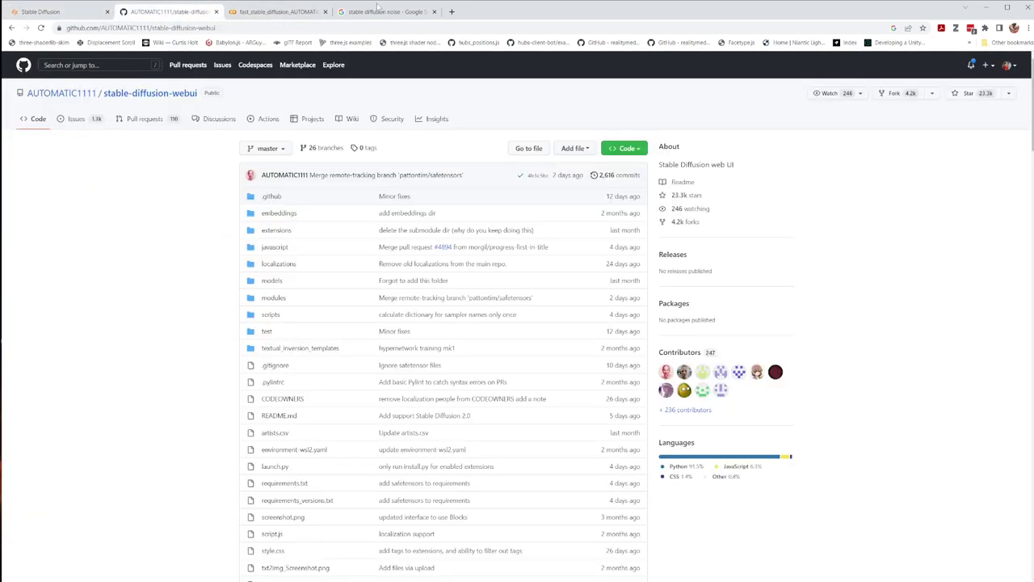
{"action": "left_click", "coordinate": [78, 13]}
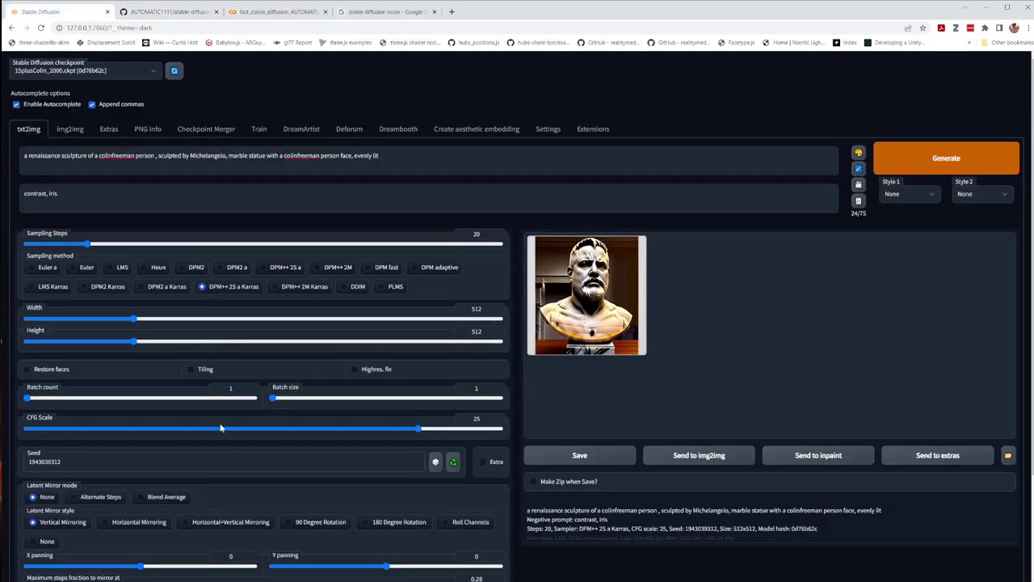
Set width and height to 832, generate the 20-step portrait, then lower steps to 1
{"action": "left_click_drag", "start_coordinate": [133, 318], "coordinate": [208, 317]}
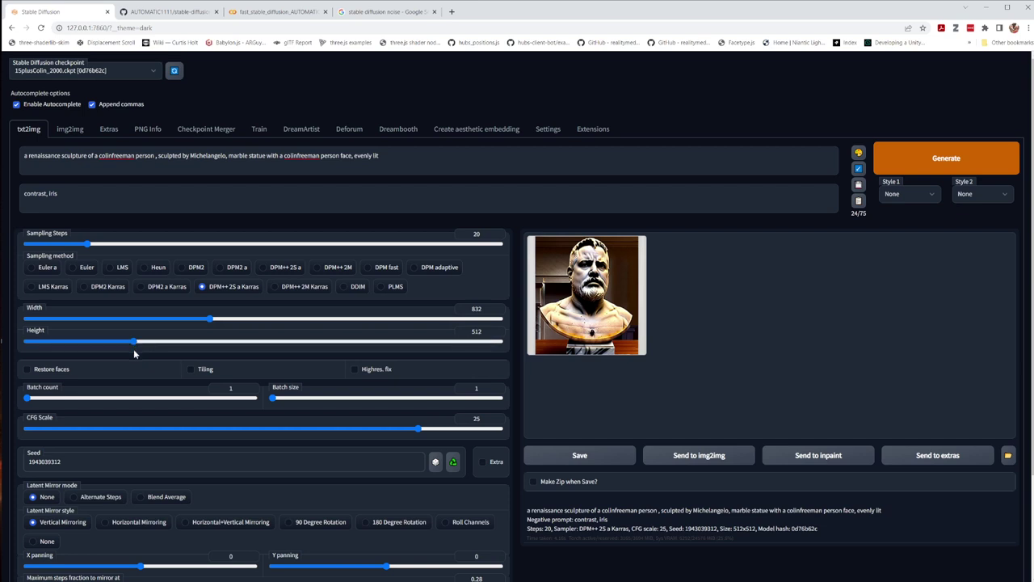
{"action": "left_click_drag", "start_coordinate": [136, 344], "coordinate": [213, 343]}
{"action": "left_click", "coordinate": [953, 165]}
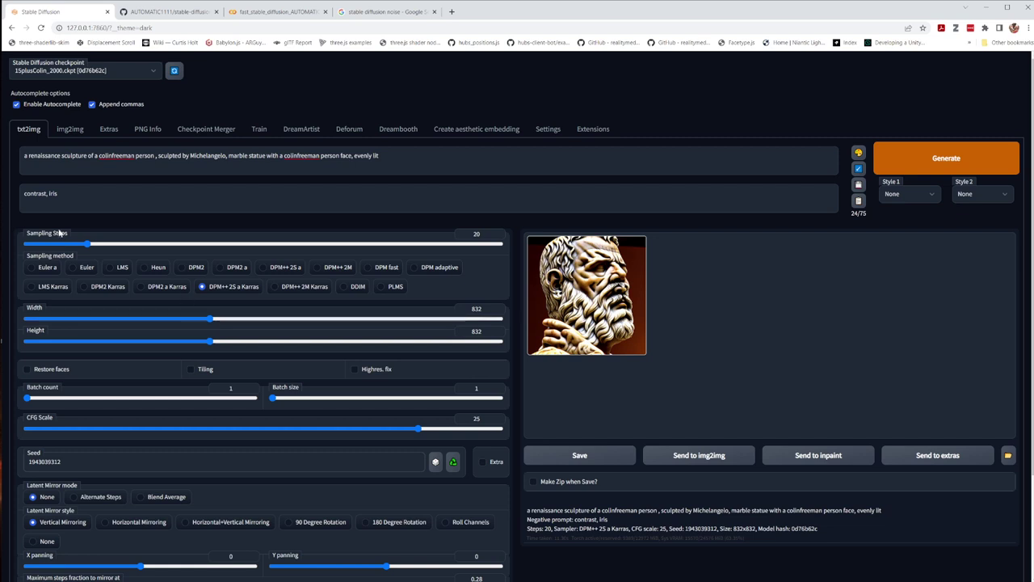
{"action": "left_click_drag", "start_coordinate": [87, 243], "coordinate": [27, 244]}
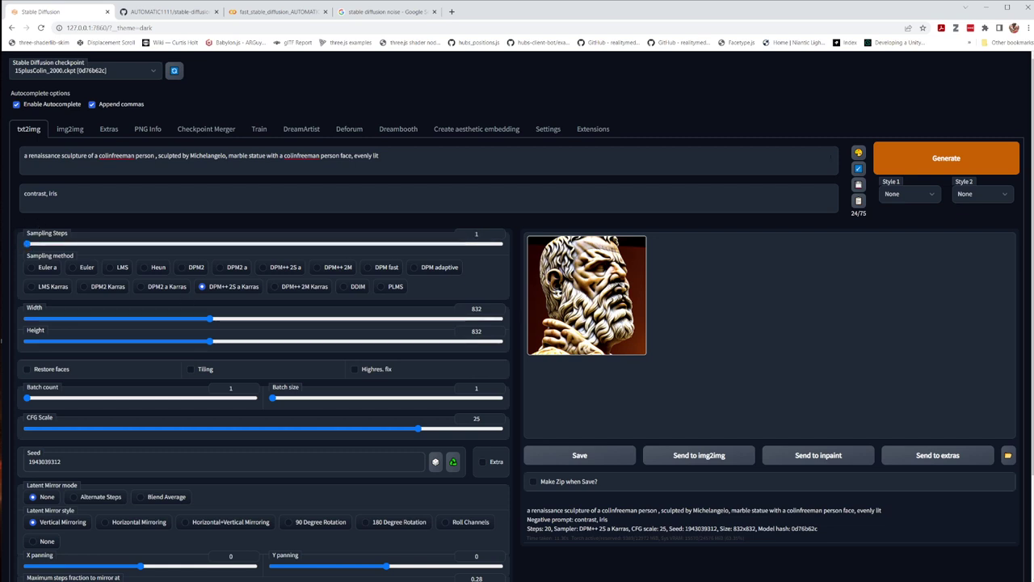
{"action": "left_click", "coordinate": [942, 168]}
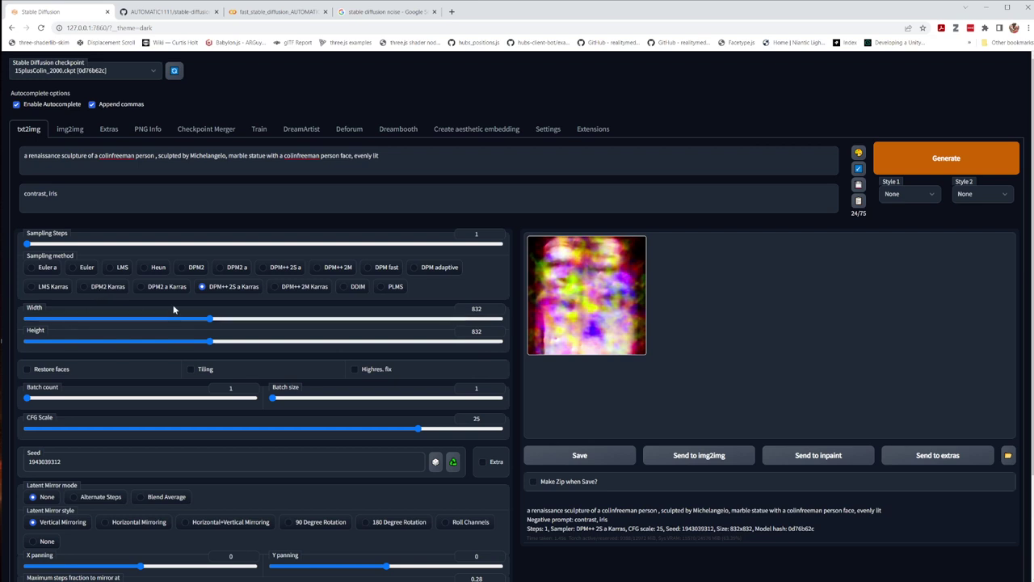
Set width and height to 512 and generate the 1-step noisy image
{"action": "left_click_drag", "start_coordinate": [212, 320], "coordinate": [141, 327]}
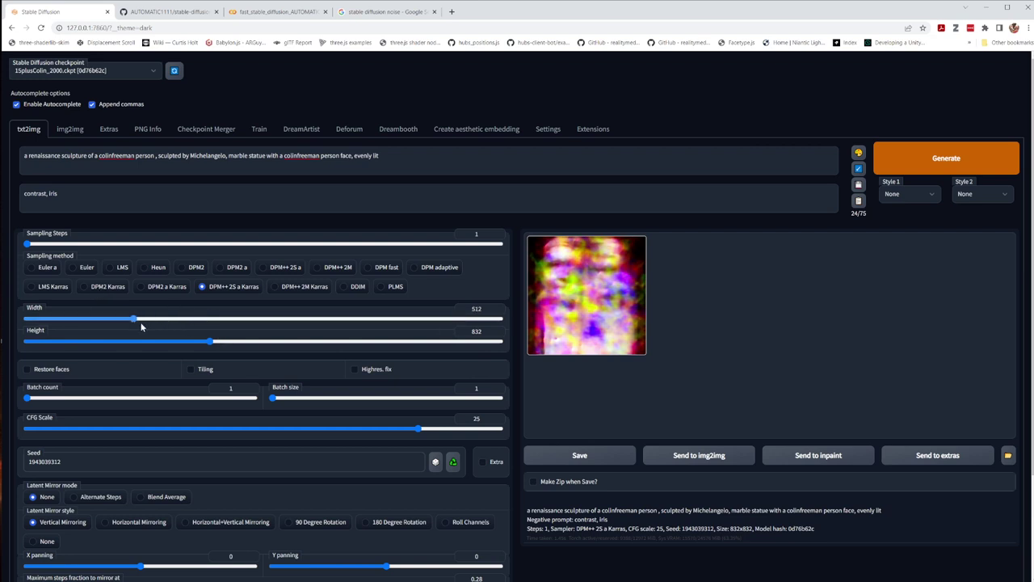
{"action": "left_click_drag", "start_coordinate": [210, 341], "coordinate": [136, 342]}
{"action": "left_click", "coordinate": [938, 162]}
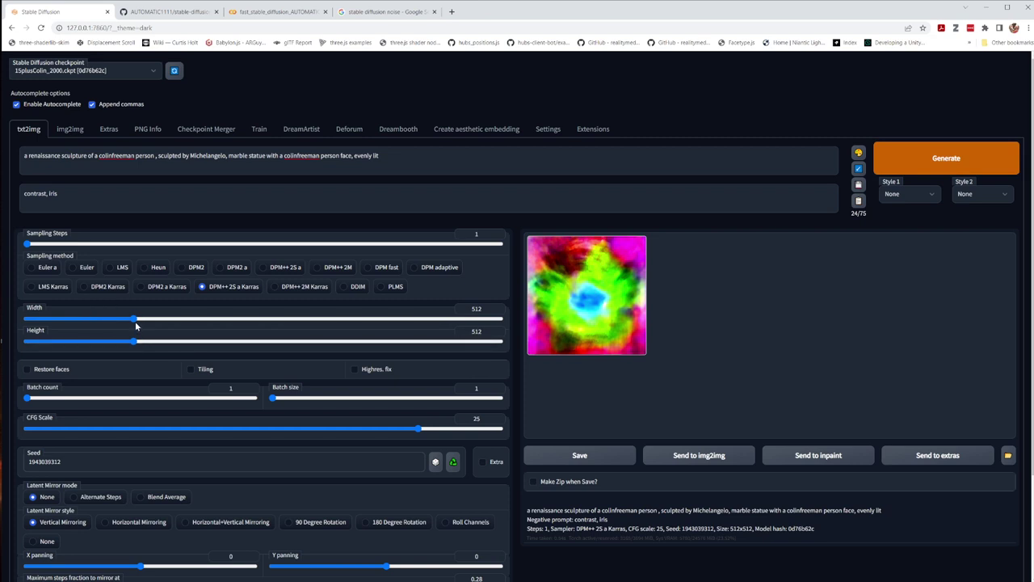
{"action": "mouse_move", "coordinate": [134, 319]}
{"action": "left_mouse_down"}
{"action": "mouse_move", "coordinate": [113, 321]}
{"action": "mouse_move", "coordinate": [133, 320]}
{"action": "left_mouse_up"}
{"action": "left_click_drag", "start_coordinate": [61, 462], "coordinate": [21, 463]}
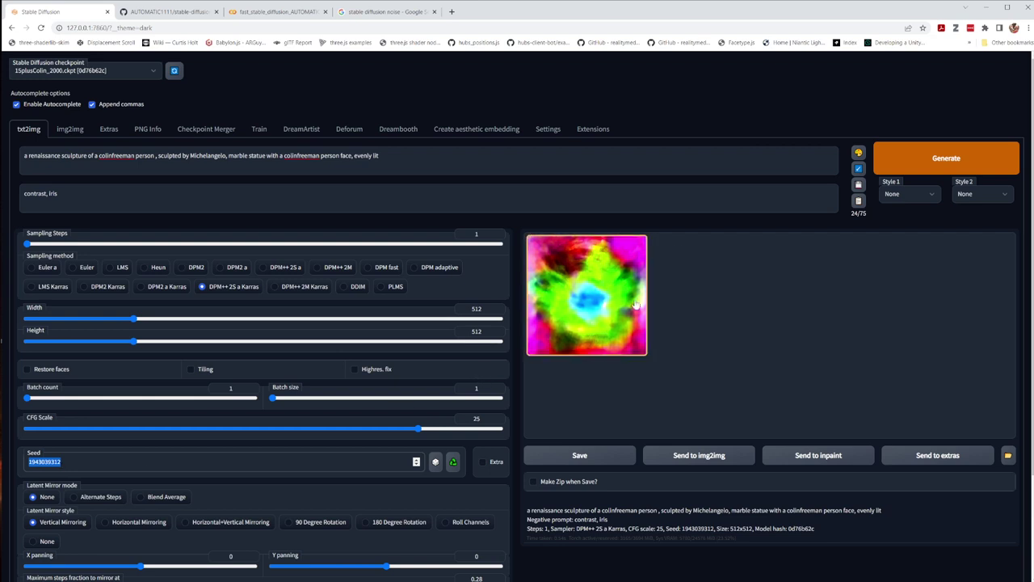
{"action": "left_click", "coordinate": [27, 245]}
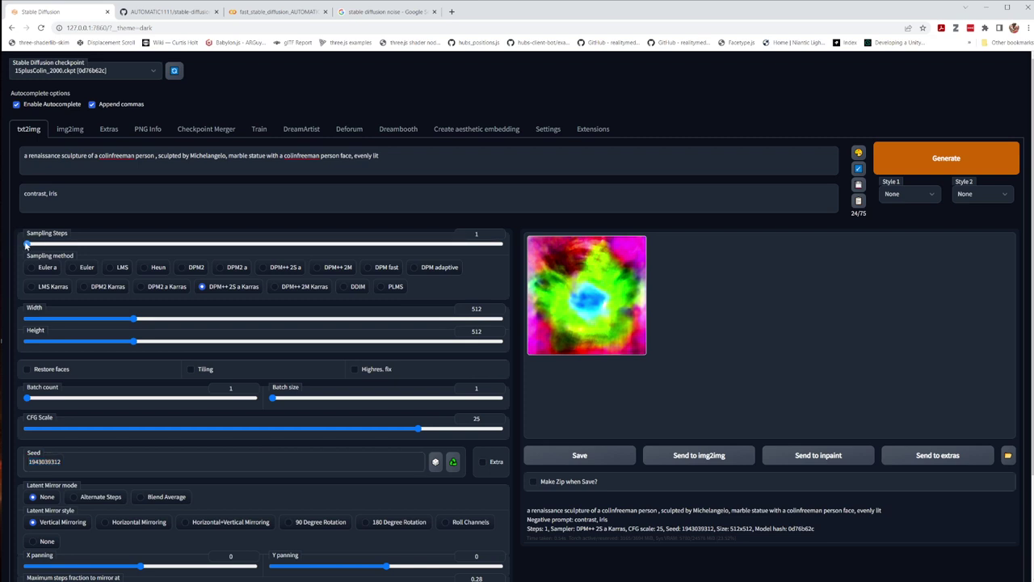
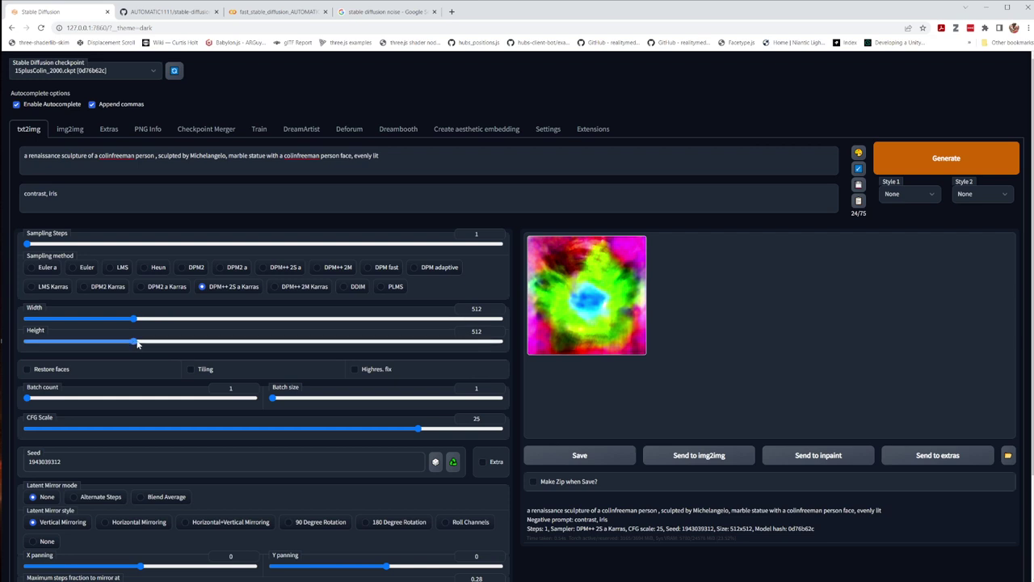
Set txt2img to 30 sampling steps with the Euler a sampler
{"action": "mouse_move", "coordinate": [137, 343]}
{"action": "left_mouse_down"}
{"action": "mouse_move", "coordinate": [159, 341]}
{"action": "mouse_move", "coordinate": [135, 341]}
{"action": "left_mouse_up"}
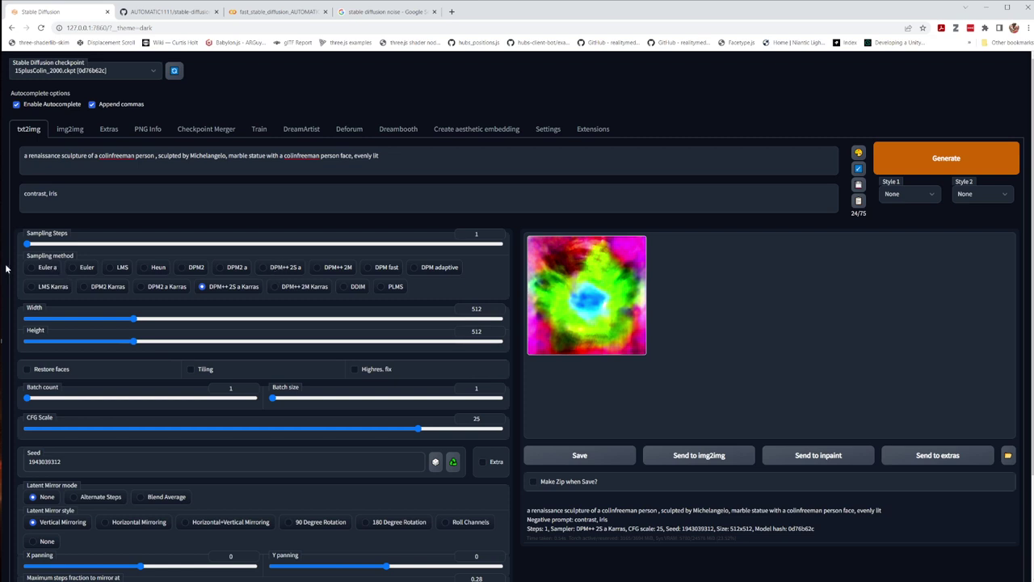
{"action": "left_click_drag", "start_coordinate": [27, 244], "coordinate": [321, 241]}
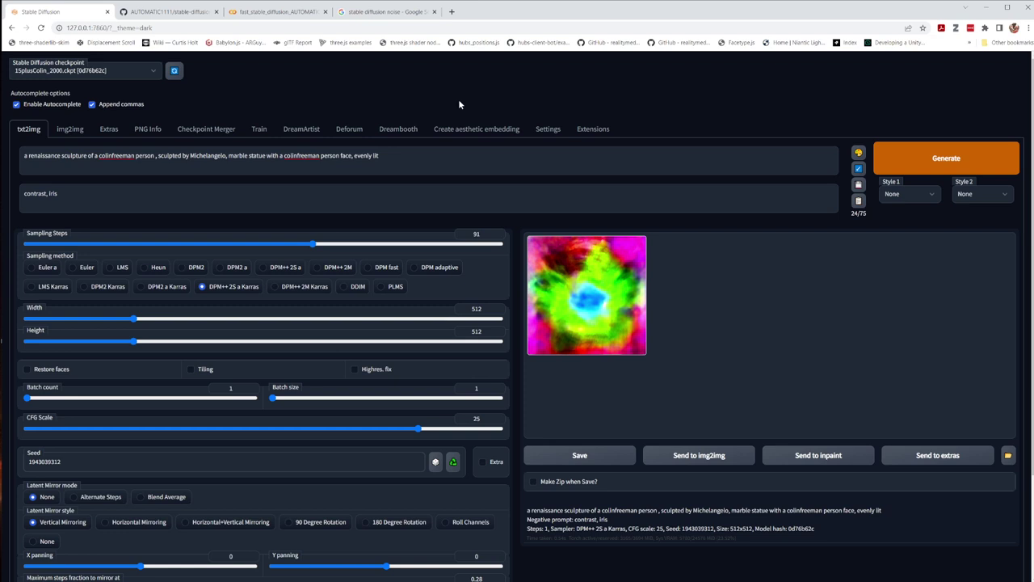
{"action": "left_click", "coordinate": [396, 129]}
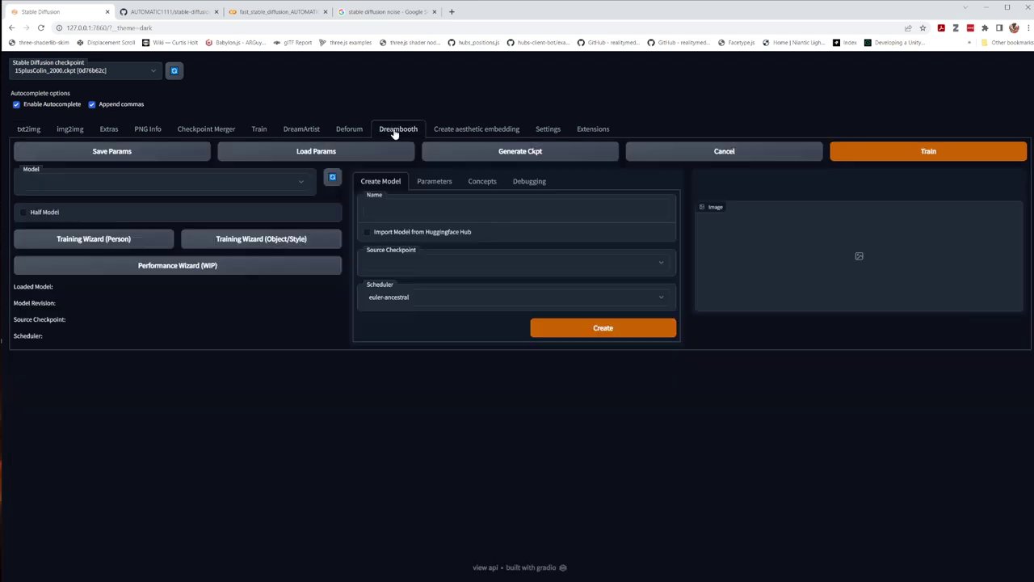
{"action": "left_click", "coordinate": [28, 131]}
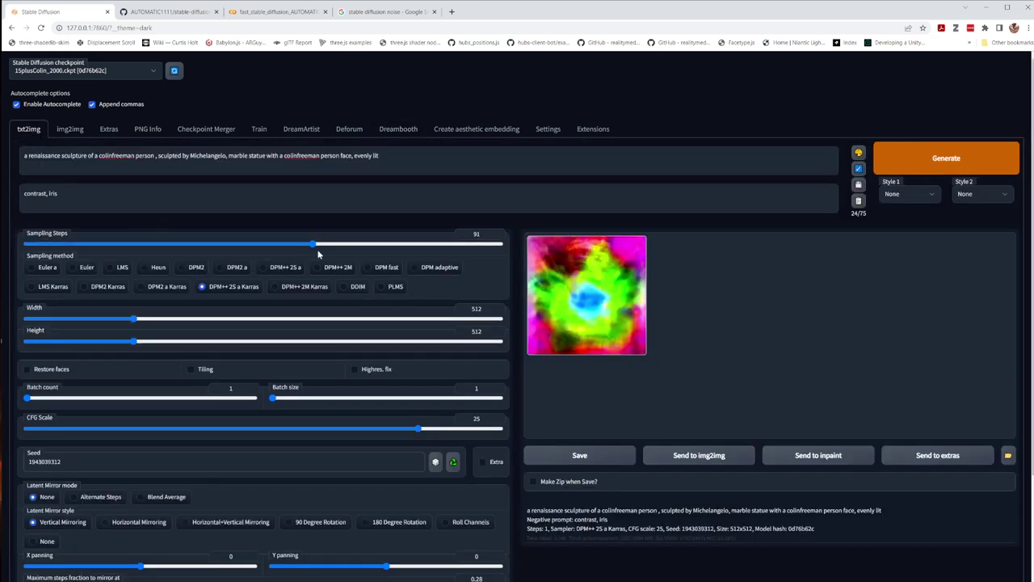
{"action": "mouse_move", "coordinate": [318, 247]}
{"action": "left_mouse_down"}
{"action": "mouse_move", "coordinate": [337, 247]}
{"action": "mouse_move", "coordinate": [301, 246]}
{"action": "left_mouse_up"}
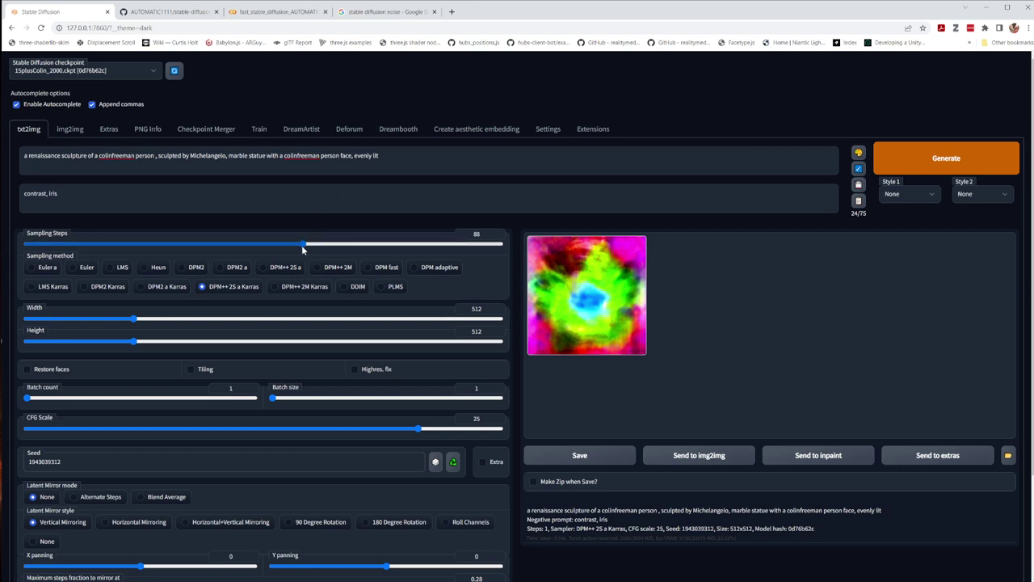
{"action": "left_click_drag", "start_coordinate": [303, 250], "coordinate": [135, 245]}
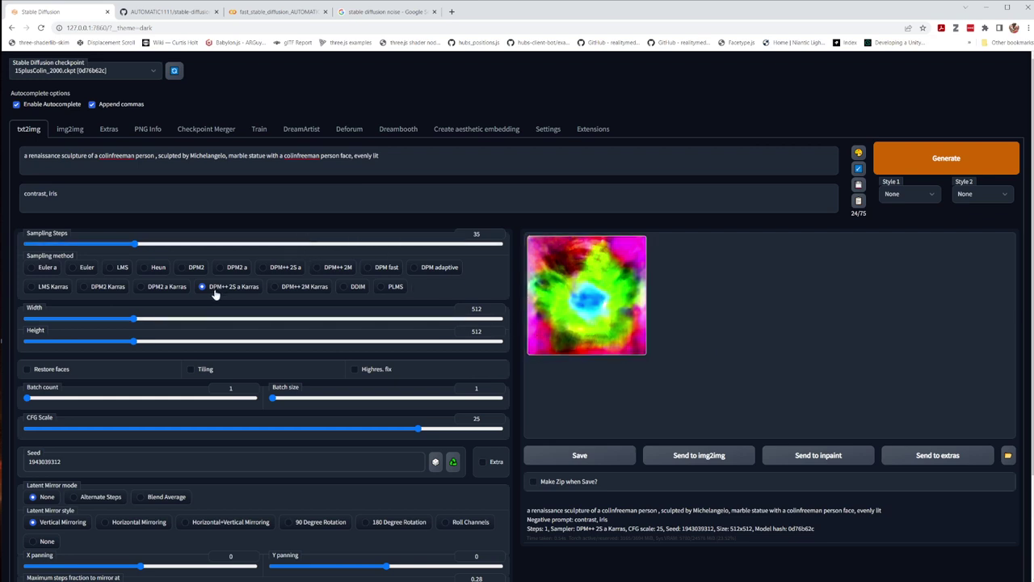
{"action": "left_click", "coordinate": [133, 247]}
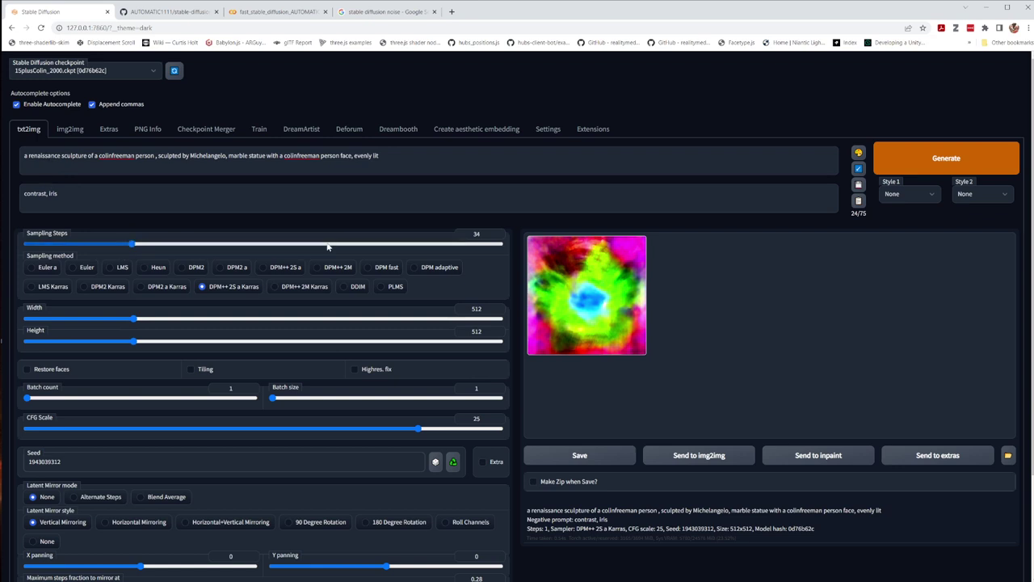
{"action": "left_click_drag", "start_coordinate": [134, 247], "coordinate": [119, 249]}
{"action": "left_click", "coordinate": [42, 267]}
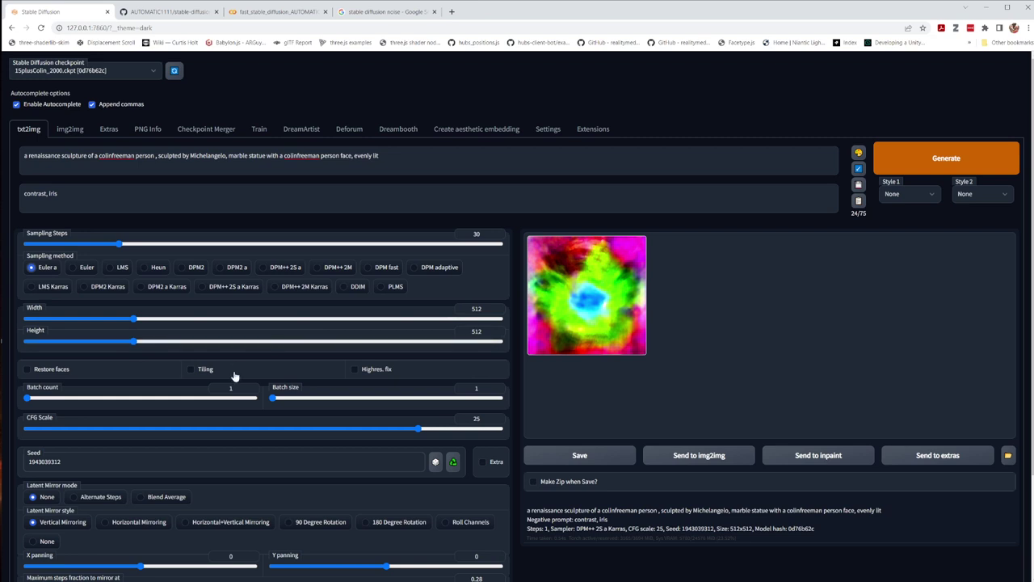
{"action": "left_click_drag", "start_coordinate": [380, 155], "coordinate": [2, 128]}
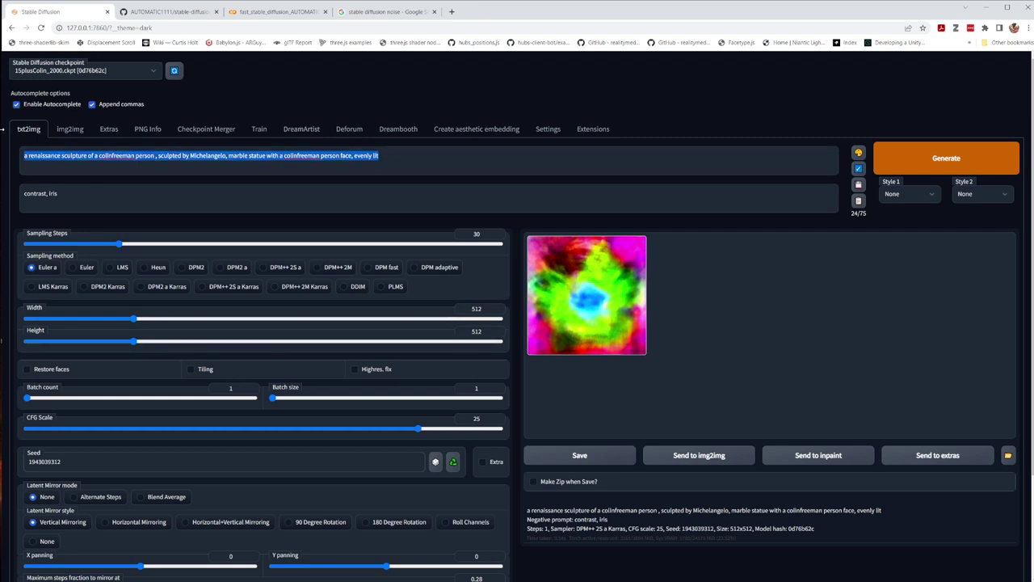
Generate 'a french bulldog', then delete the negative prompt and generate again
{"action": "type", "text": "a f"}
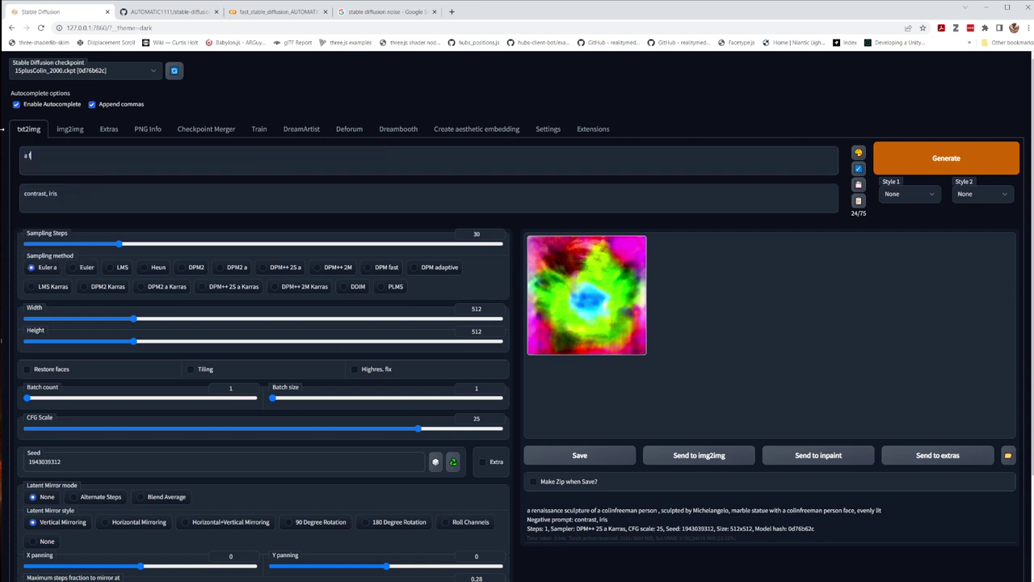
{"action": "type", "text": "rench bulldog"}
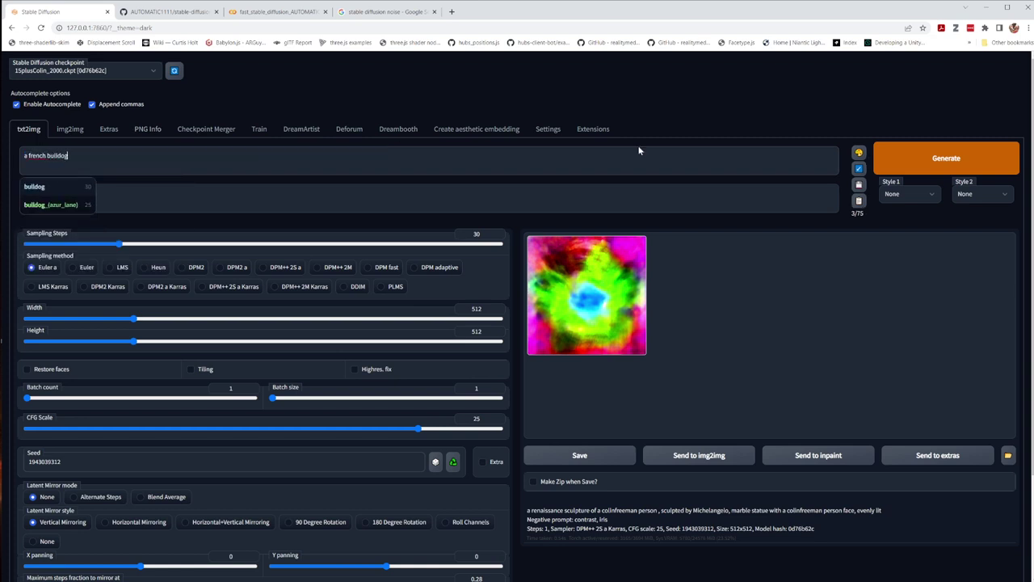
{"action": "left_click", "coordinate": [970, 169]}
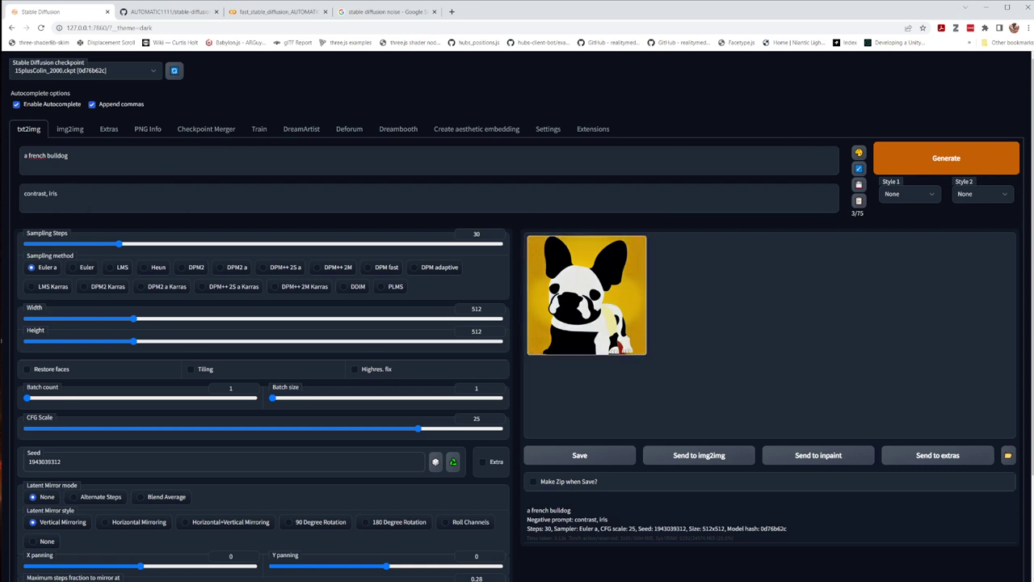
{"action": "triple_click", "coordinate": [30, 193]}
{"action": "left_click", "coordinate": [49, 194]}
{"action": "left_click_drag", "start_coordinate": [49, 194], "coordinate": [11, 195]}
{"action": "left_click", "coordinate": [58, 194]}
{"action": "key", "text": "BackSpace"}
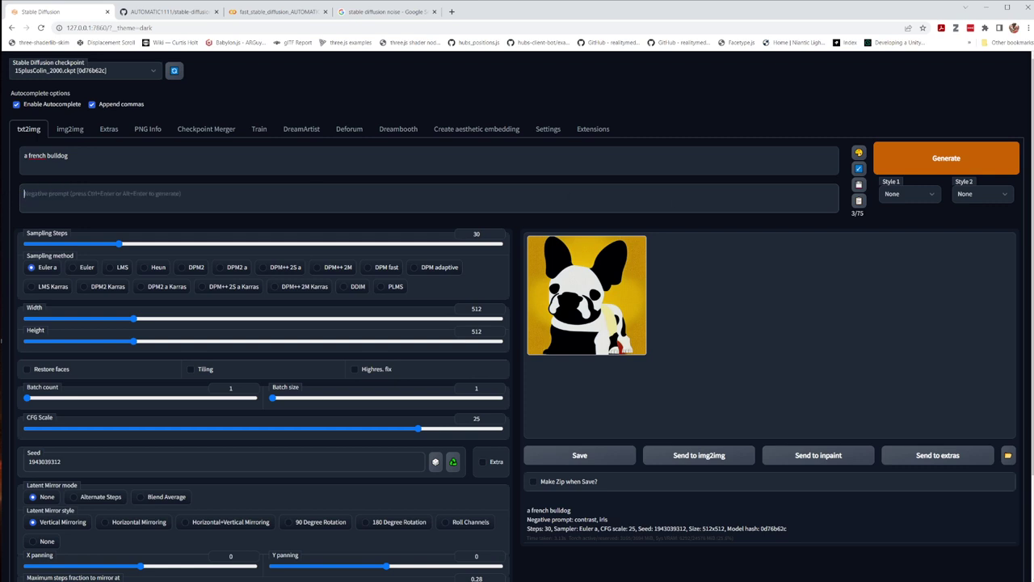
{"action": "left_click", "coordinate": [950, 161]}
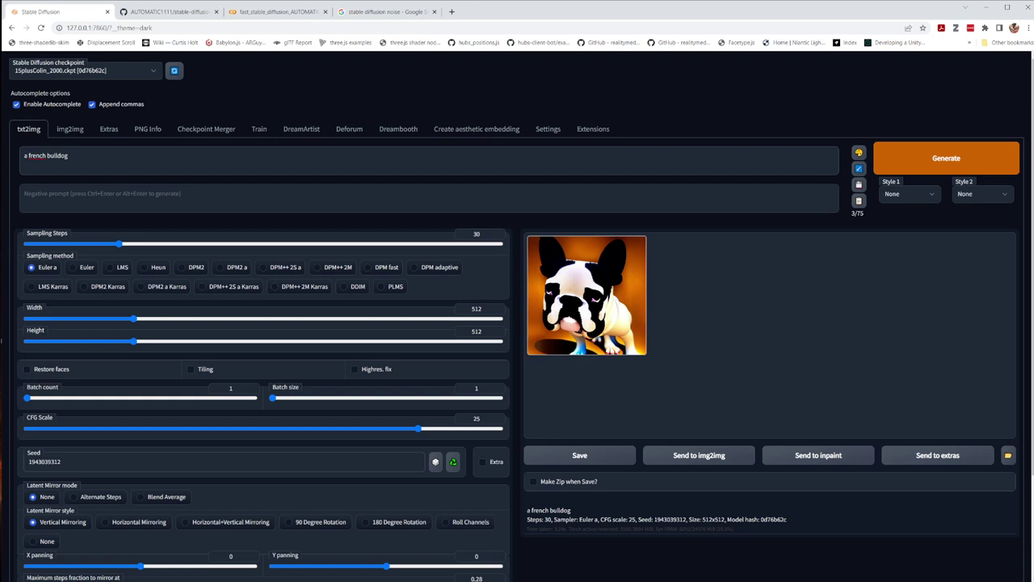
Change the prompt to 'illustration of a french bulldog' and generate it
{"action": "double_click", "coordinate": [25, 155]}
{"action": "type", "text": "illustrat"}
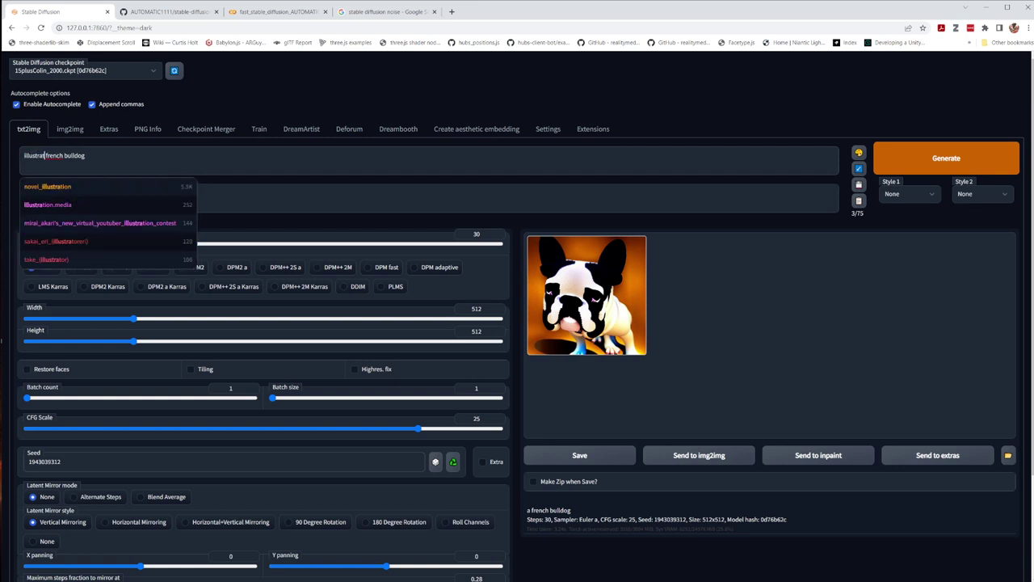
{"action": "type", "text": "ion of a"}
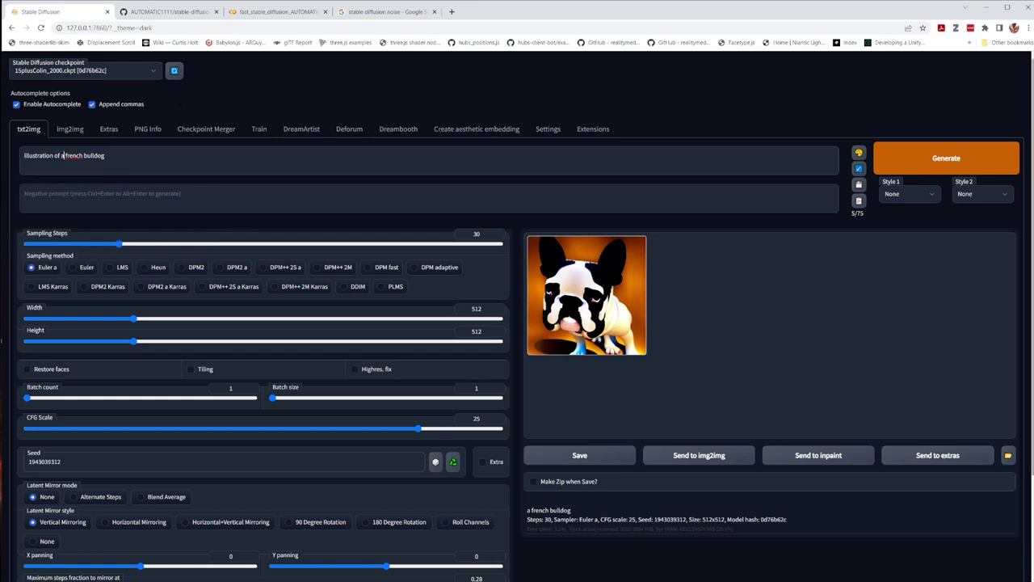
{"action": "left_click", "coordinate": [974, 161]}
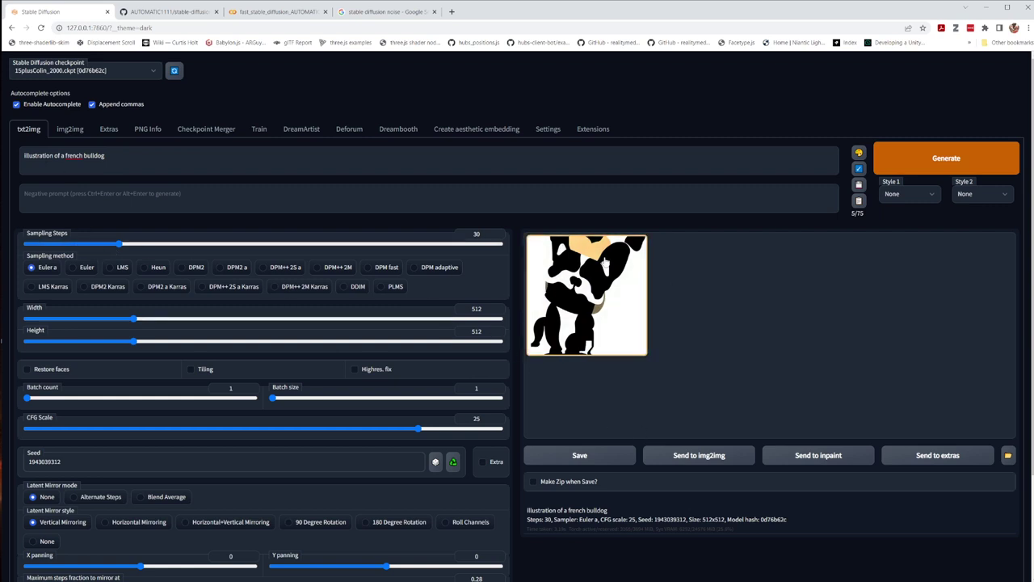
{"action": "left_click_drag", "start_coordinate": [105, 155], "coordinate": [3, 151]}
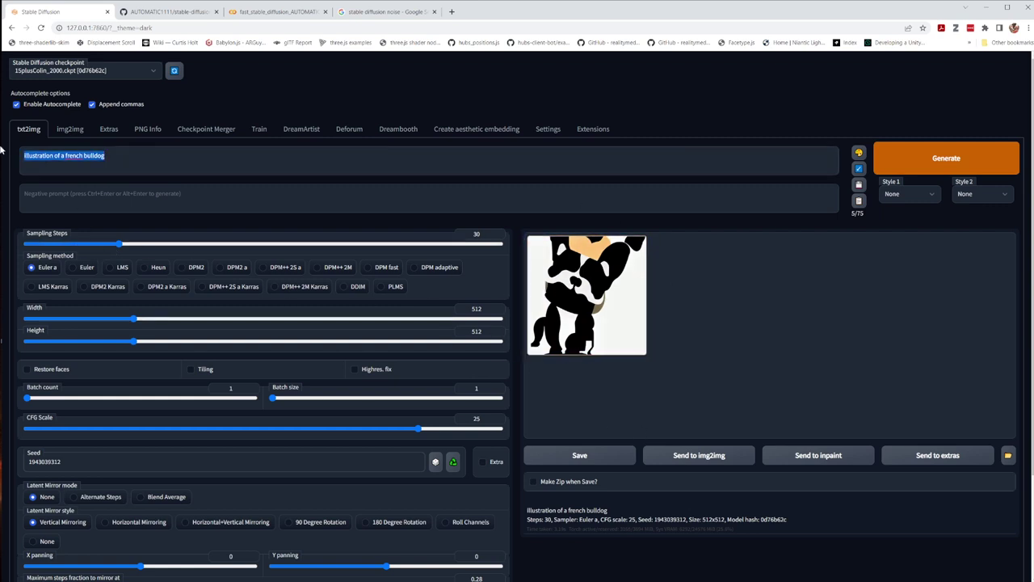
{"action": "left_click", "coordinate": [25, 155]}
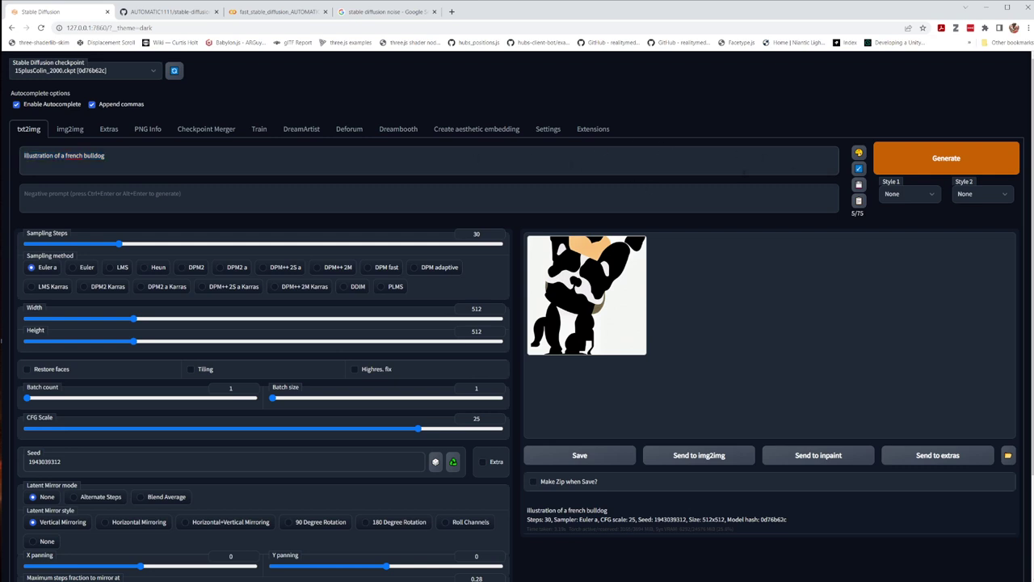
{"action": "left_click_drag", "start_coordinate": [106, 155], "coordinate": [12, 167]}
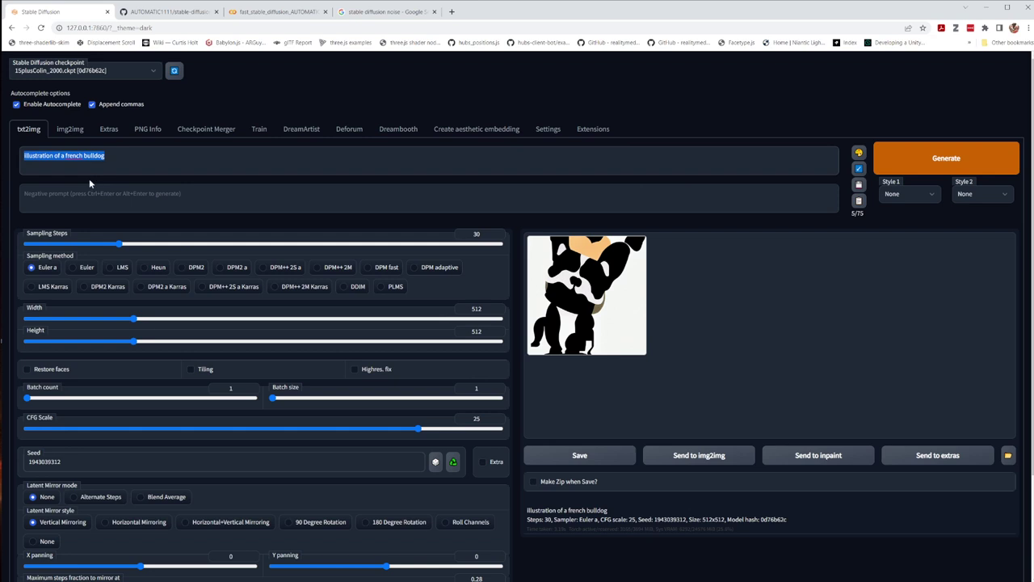
Generate 'photograph of french_bulldog', then regenerate with sampling steps raised to 50
{"action": "type", "text": "photo"}
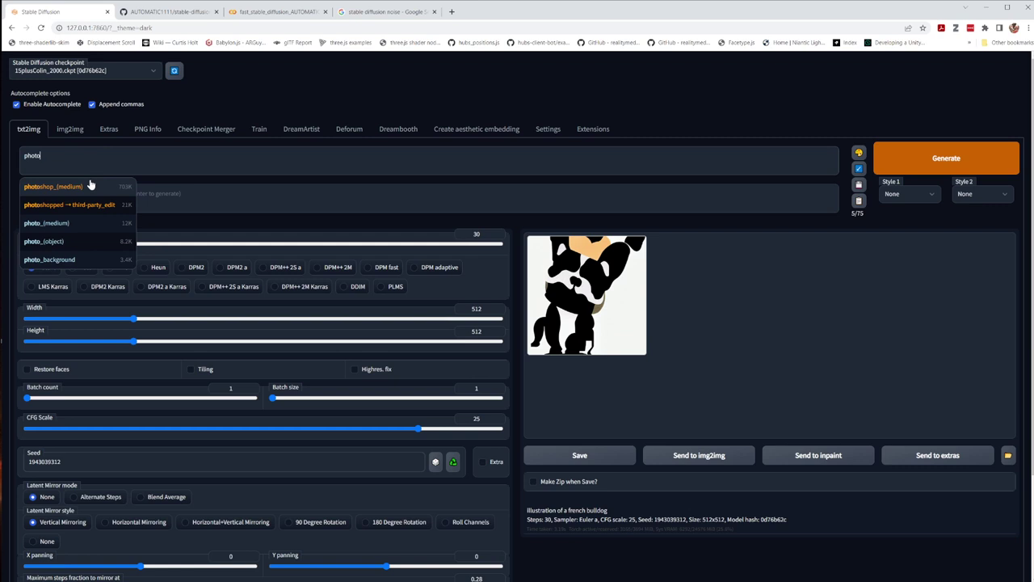
{"action": "type", "text": "graph"}
{"action": "key", "text": "BackSpace"}
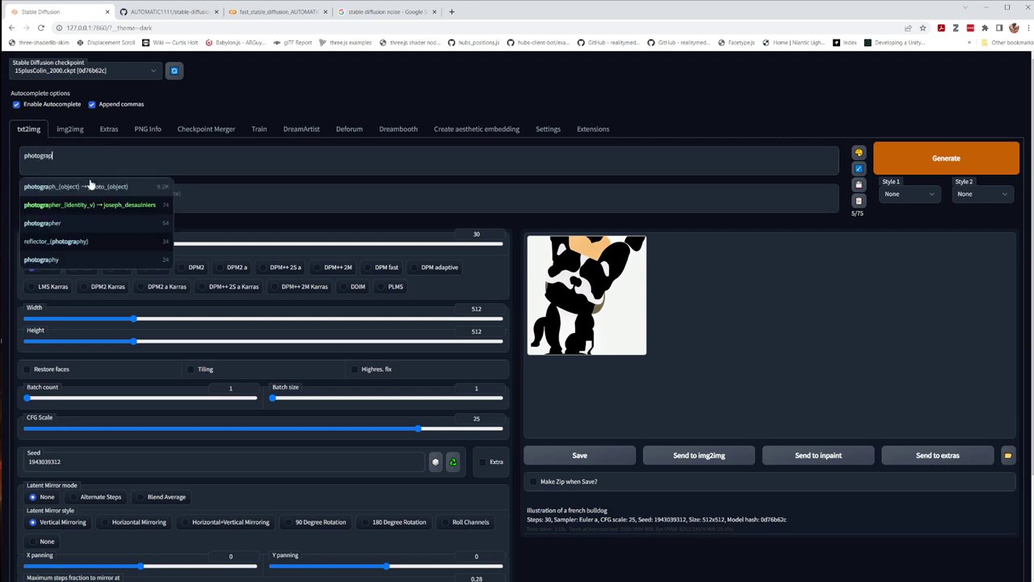
{"action": "type", "text": "h of a"}
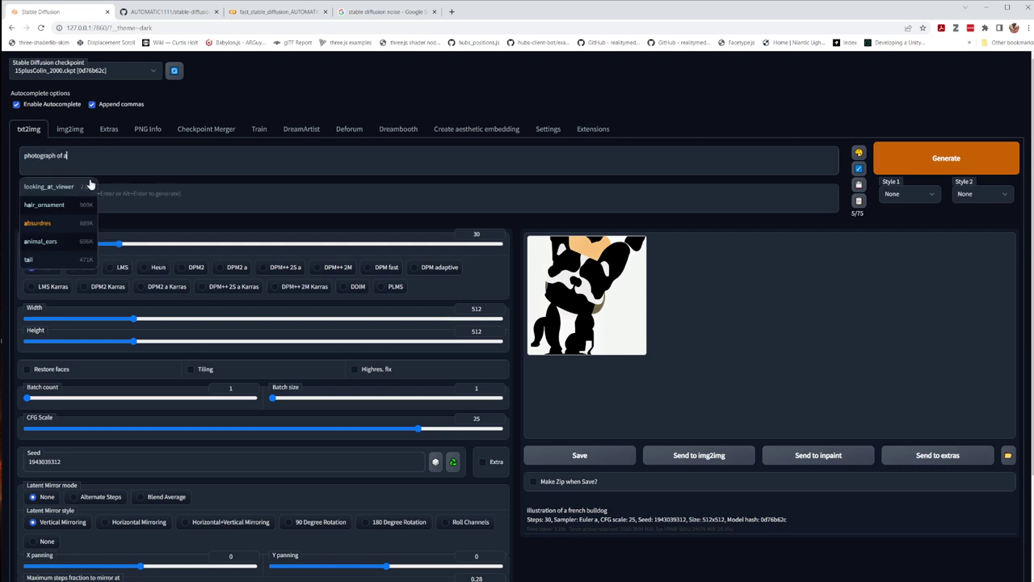
{"action": "type", "text": " french"}
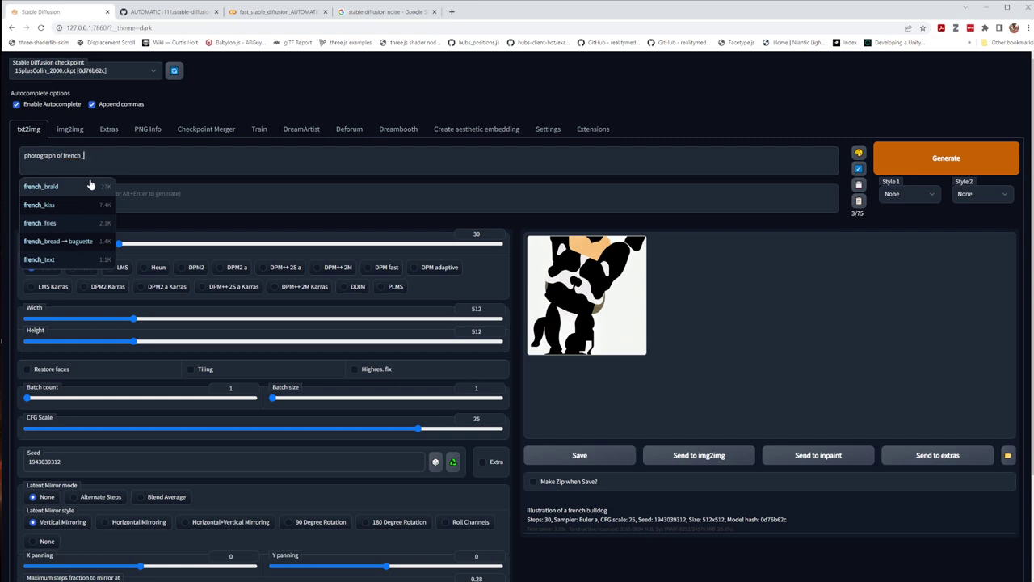
{"action": "type", "text": "_bulldog"}
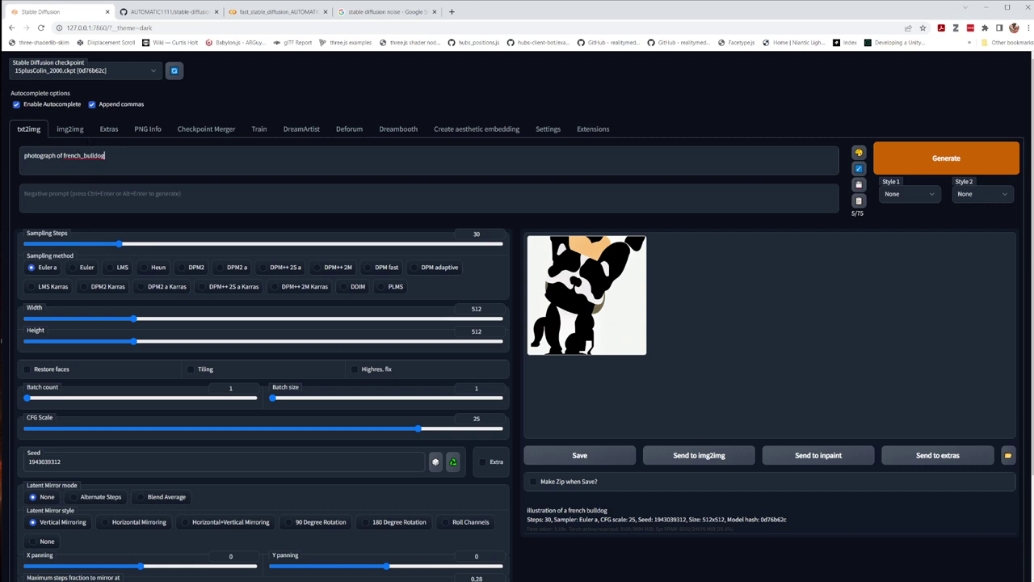
{"action": "left_click_drag", "start_coordinate": [80, 155], "coordinate": [84, 155]}
{"action": "left_click", "coordinate": [962, 160]}
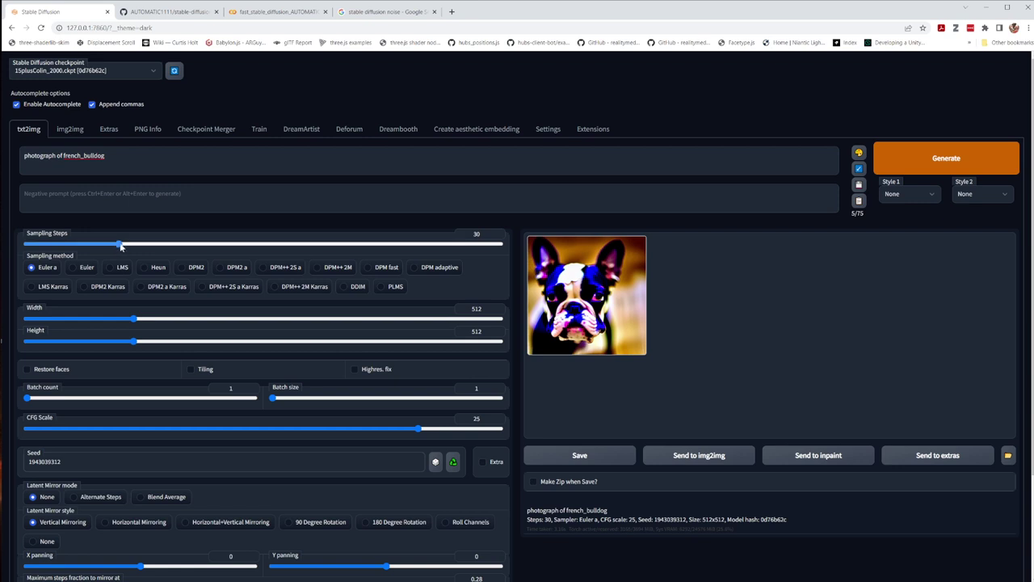
{"action": "left_click_drag", "start_coordinate": [119, 244], "coordinate": [181, 246]}
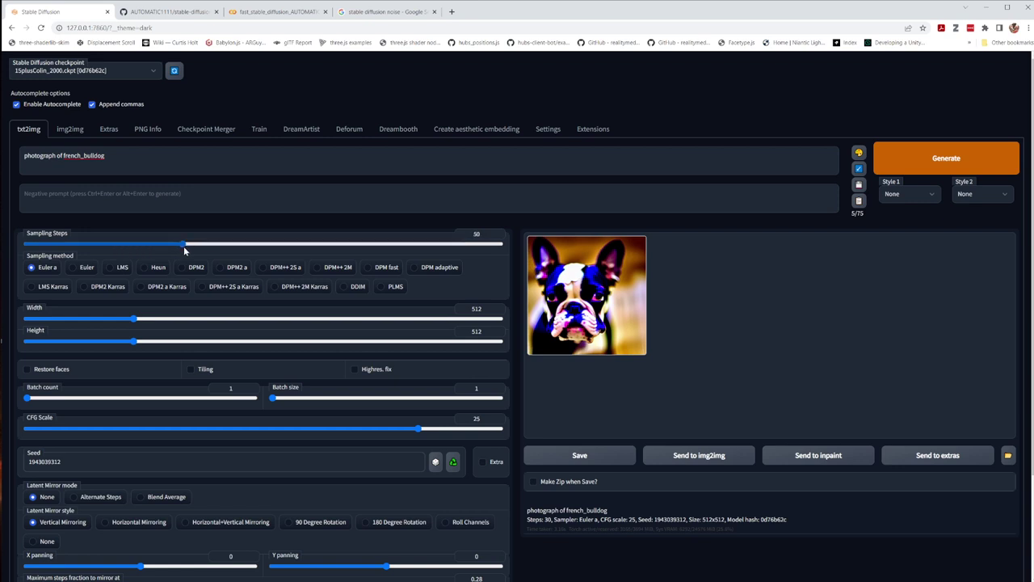
{"action": "left_click", "coordinate": [962, 168]}
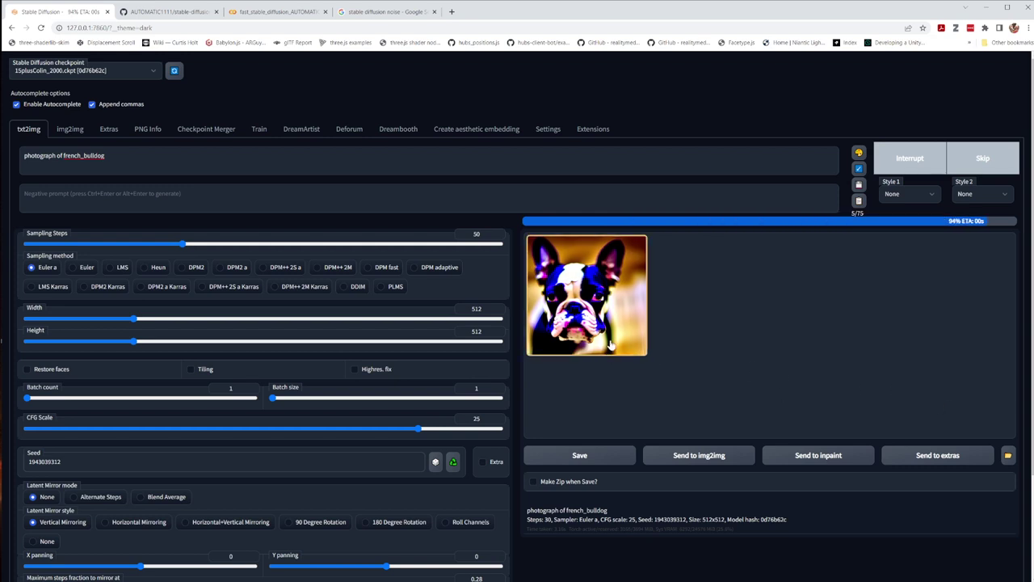
Load the v1-5-pruned-emaonly.ckpt checkpoint, generate the bulldog with it, and list checkpoints again
{"action": "left_click", "coordinate": [60, 72]}
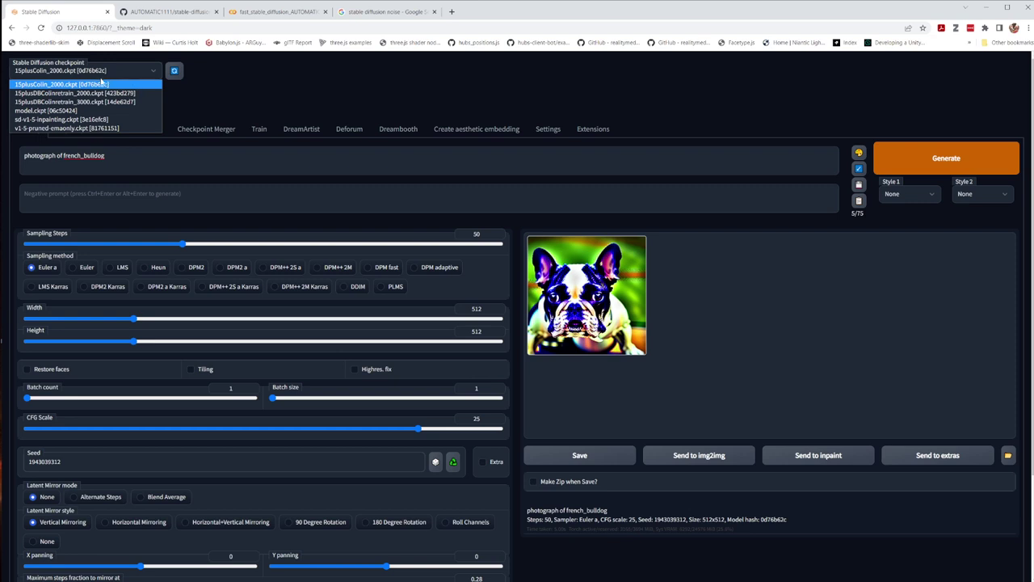
{"action": "left_click", "coordinate": [46, 129]}
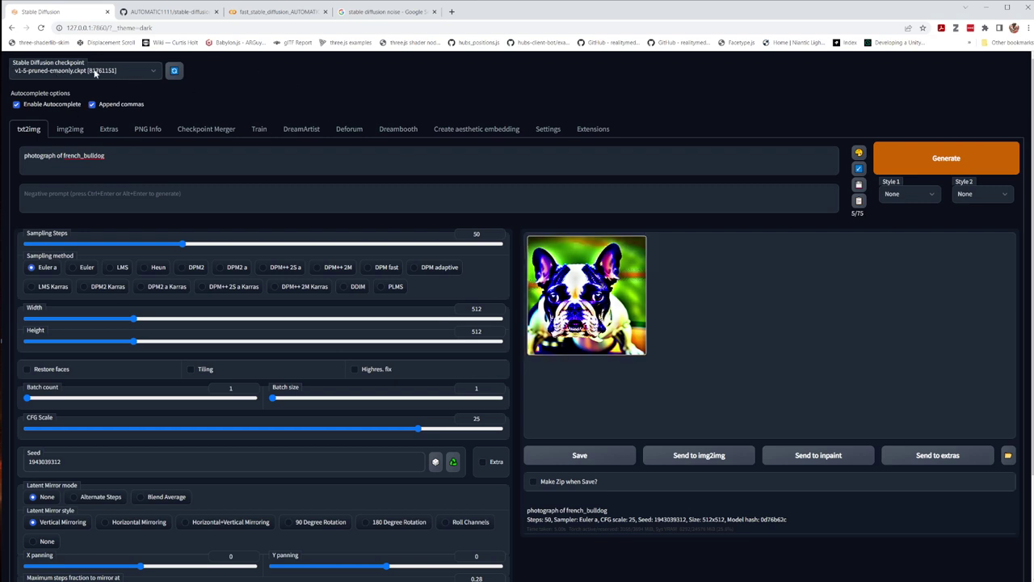
{"action": "left_click", "coordinate": [982, 168]}
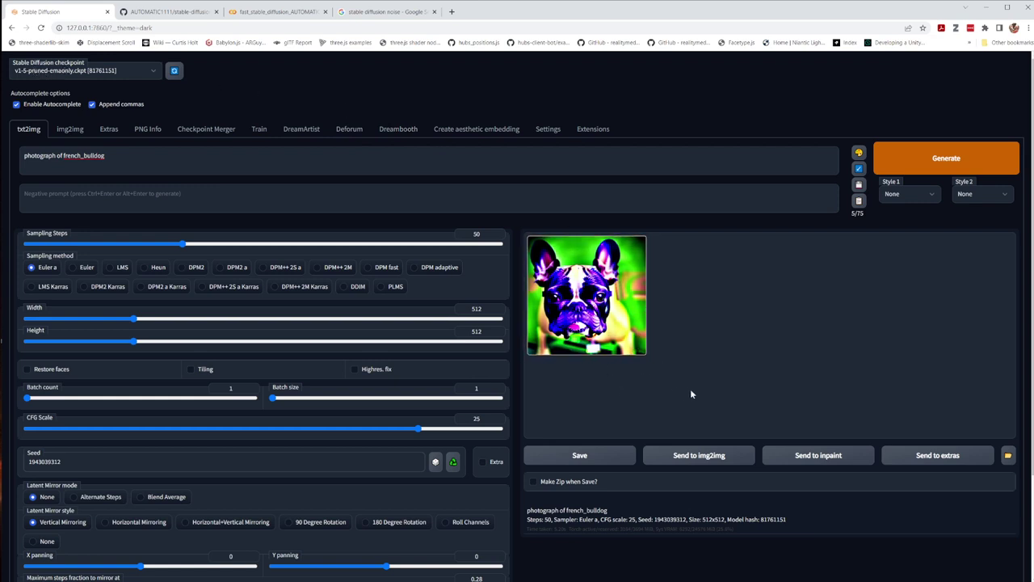
{"action": "left_click", "coordinate": [151, 73]}
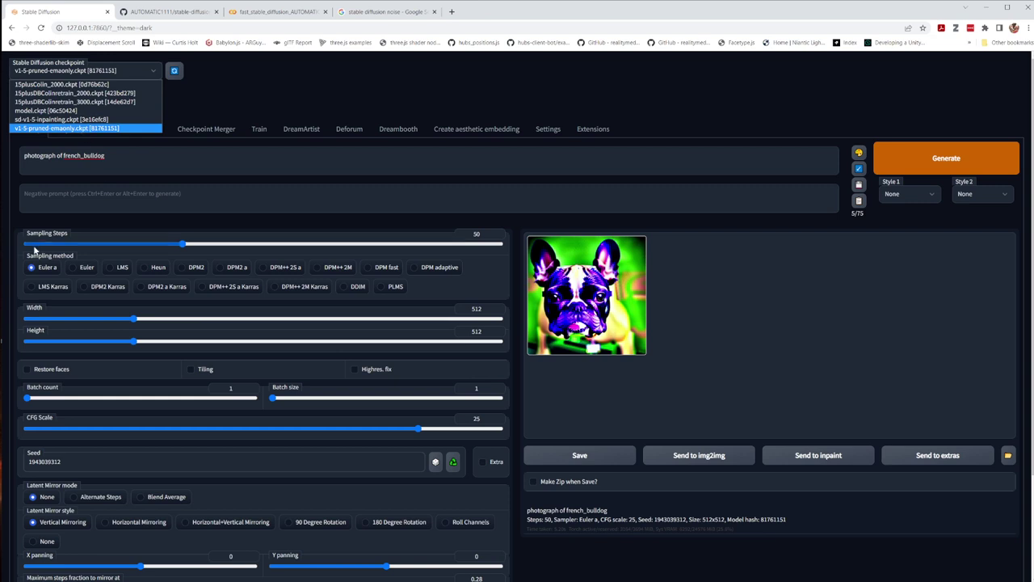
{"action": "left_click", "coordinate": [255, 197]}
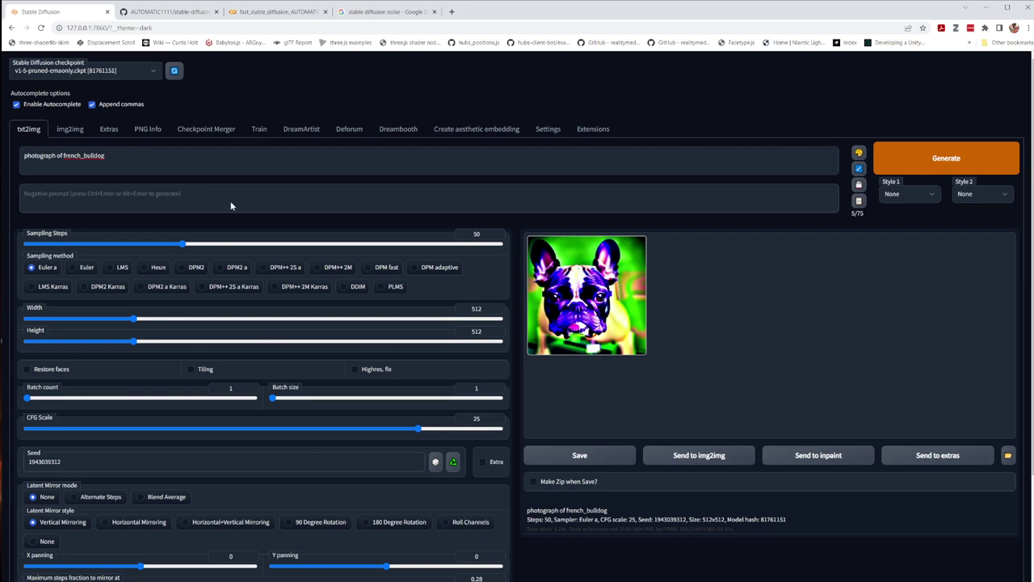
{"action": "left_click", "coordinate": [154, 70]}
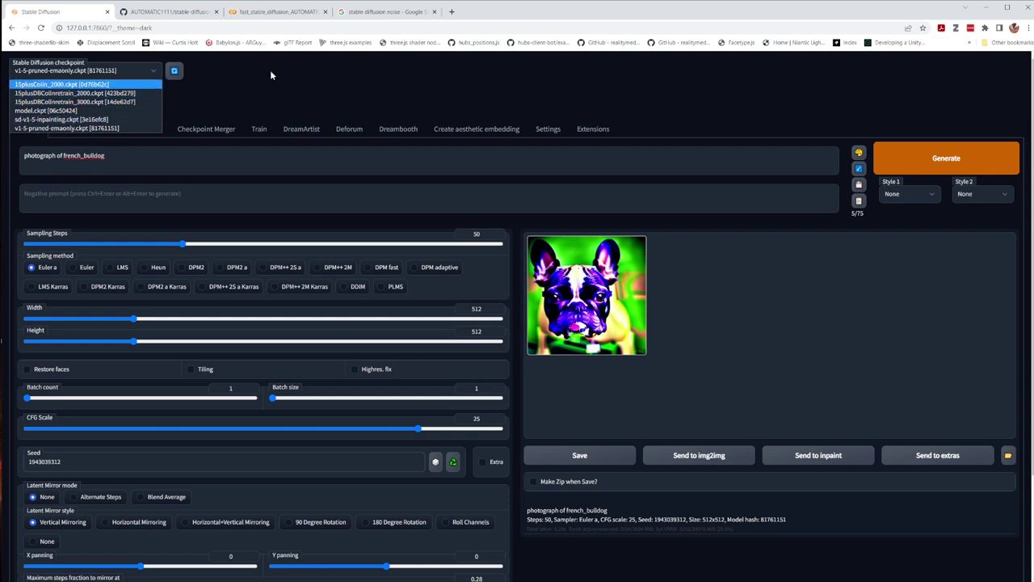
Browse the checkpoint list and load model.ckpt [06c50424]
{"action": "left_click", "coordinate": [293, 93]}
{"action": "left_click", "coordinate": [156, 73]}
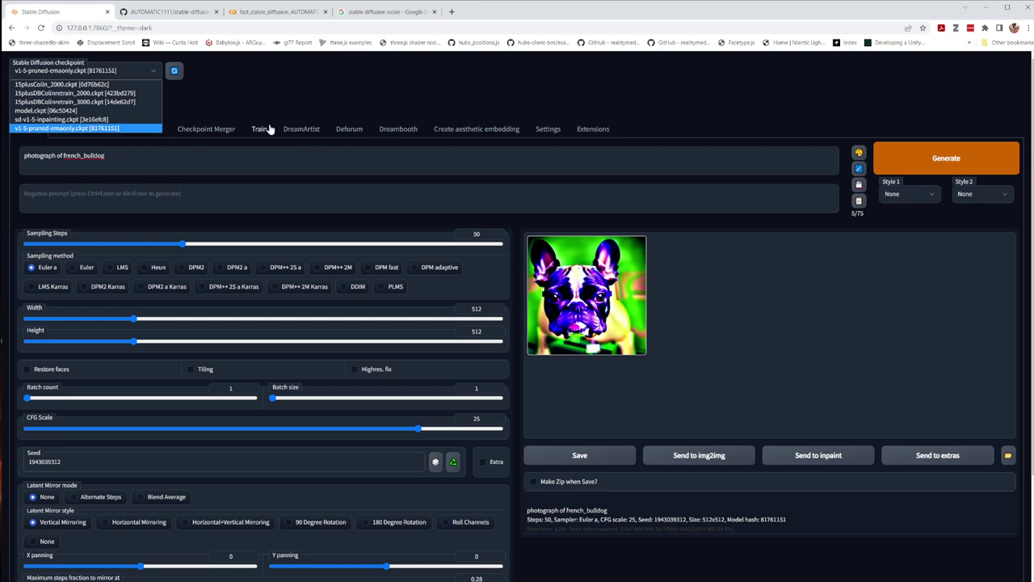
{"action": "key", "text": "Escape"}
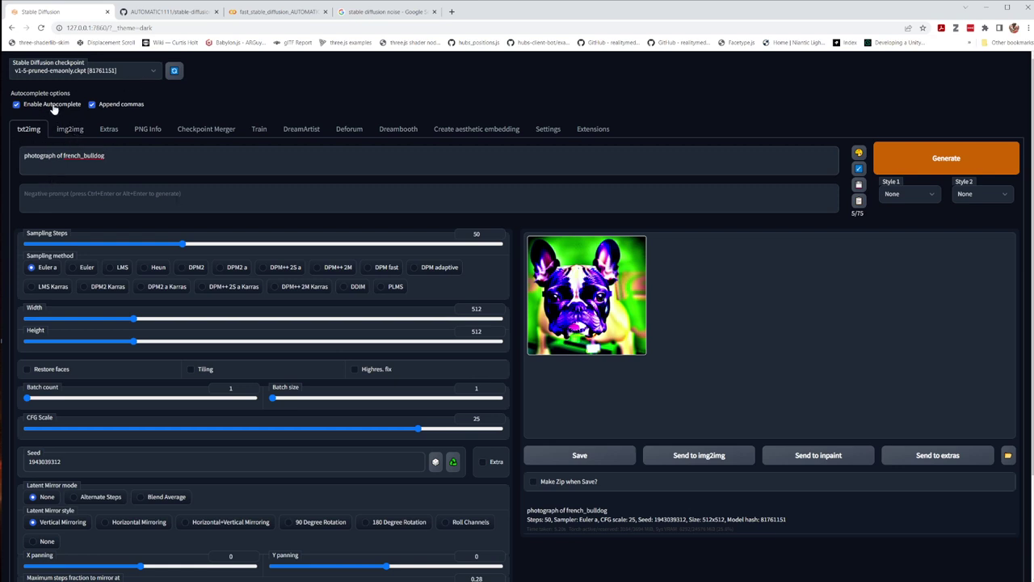
{"action": "left_click", "coordinate": [149, 72]}
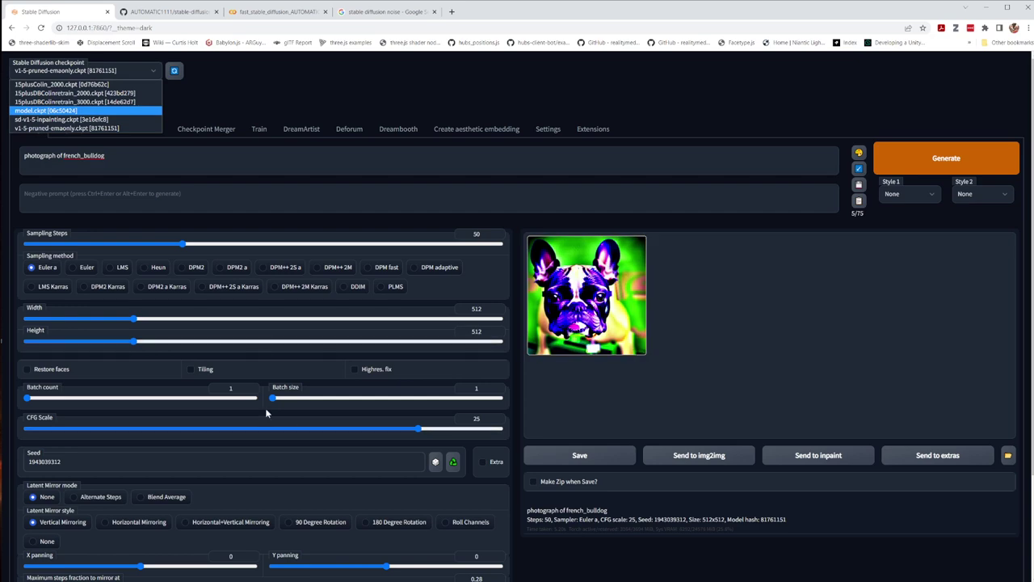
{"action": "left_click", "coordinate": [732, 322]}
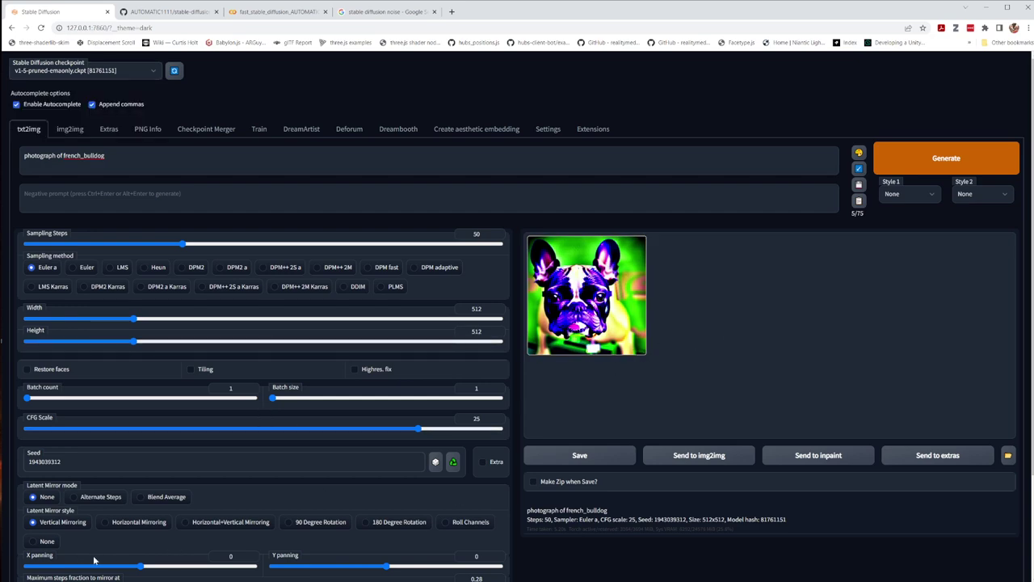
{"action": "scroll", "coordinate": [102, 531], "scroll_direction": "down", "scroll_amount": 2}
{"action": "scroll", "coordinate": [98, 529], "scroll_direction": "up", "scroll_amount": 1}
{"action": "scroll", "coordinate": [98, 529], "scroll_direction": "up", "scroll_amount": 1}
{"action": "left_click", "coordinate": [104, 71]}
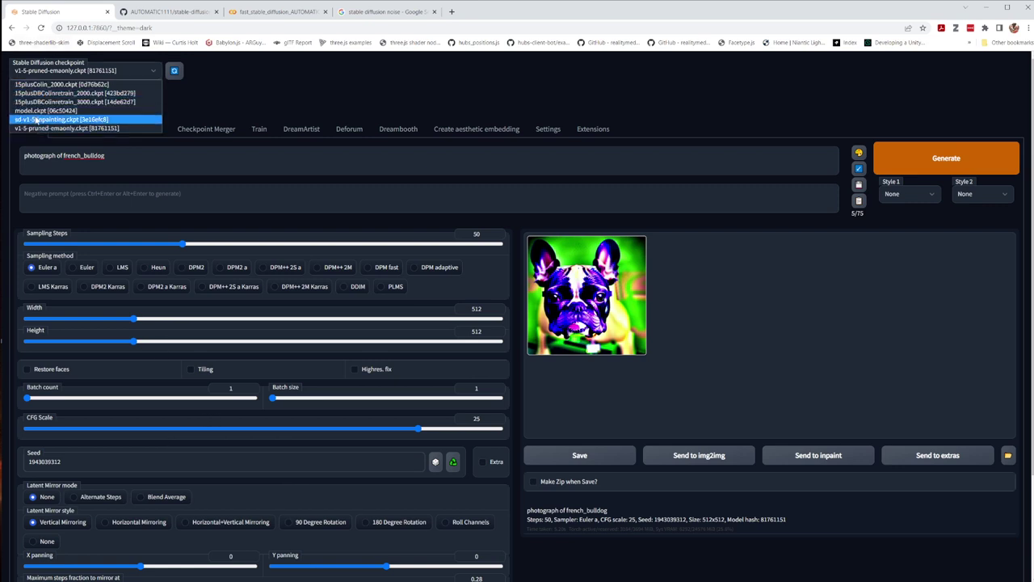
{"action": "left_click", "coordinate": [17, 112]}
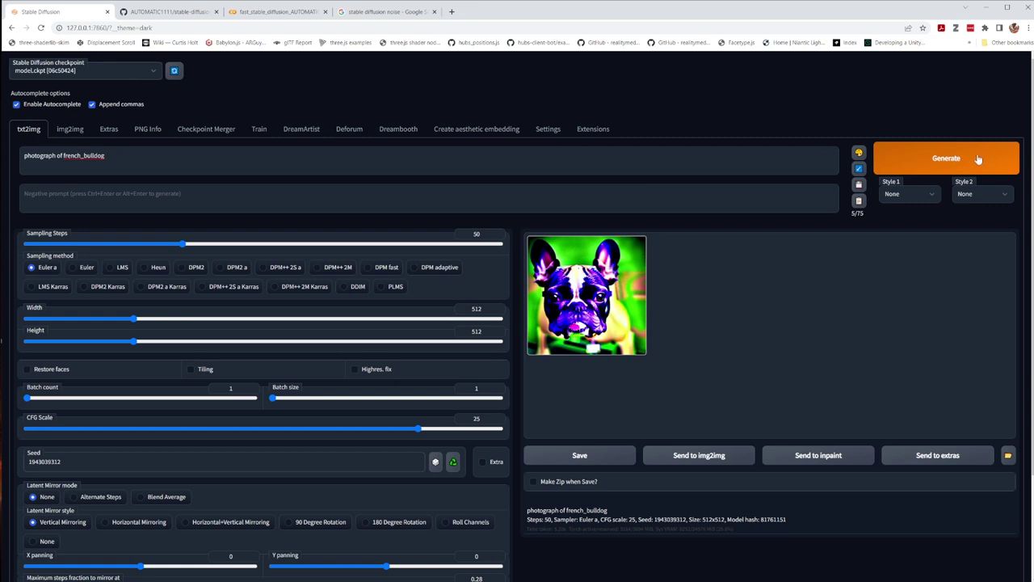
Render the 'photograph of french_bulldog' prompt with model.ckpt on the same seed
{"action": "left_click", "coordinate": [952, 160]}
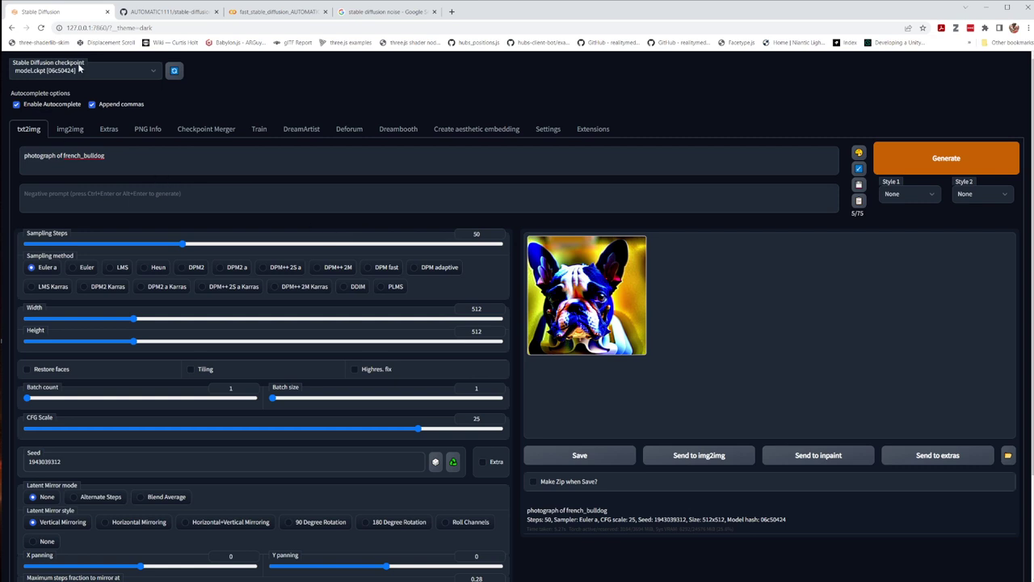
Reload v1-5-pruned-emaonly.ckpt [81761151] and regenerate the bulldog image
{"action": "left_click", "coordinate": [125, 71]}
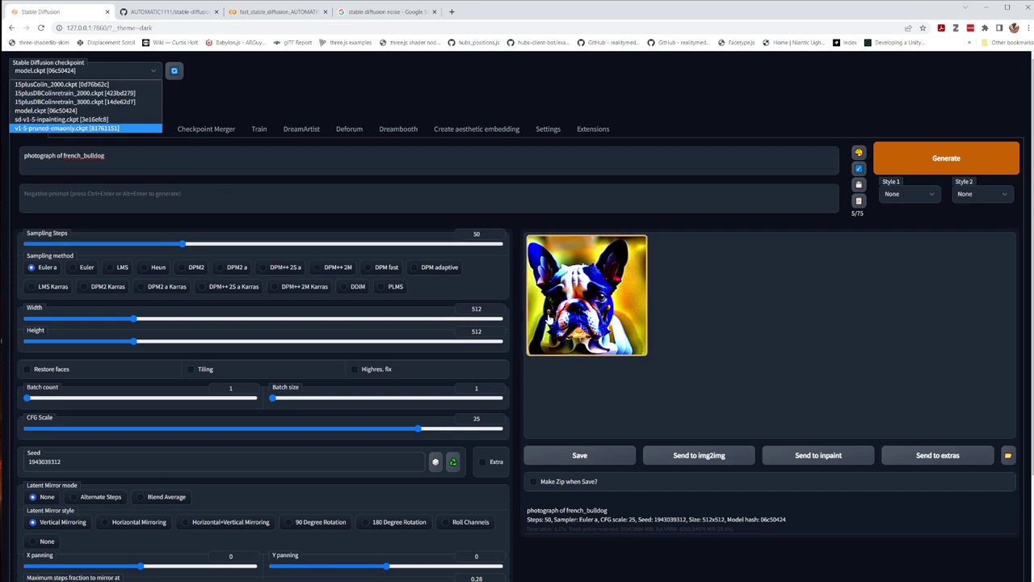
{"action": "left_click", "coordinate": [51, 129]}
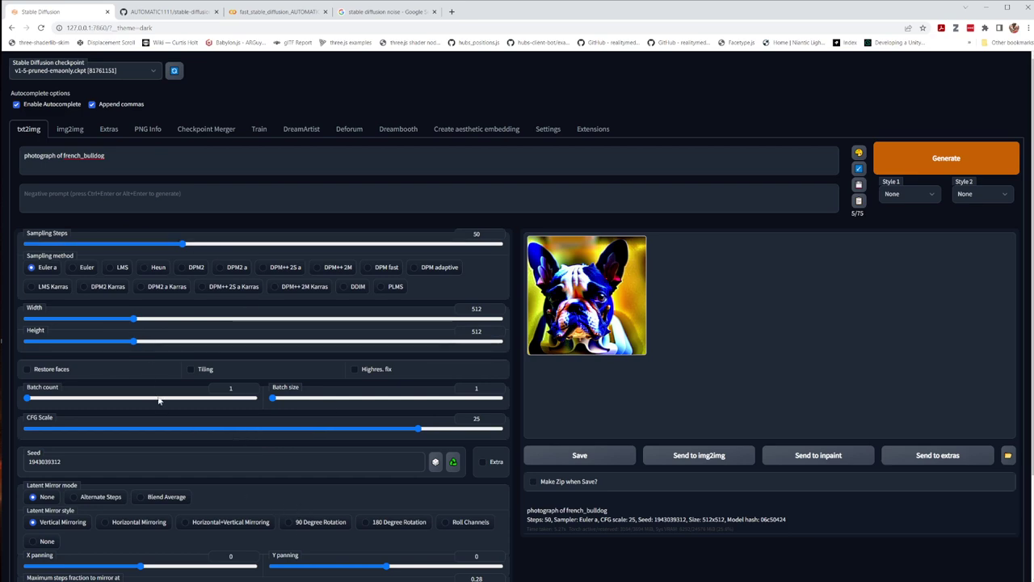
{"action": "scroll", "coordinate": [280, 410], "scroll_direction": "down", "scroll_amount": 3}
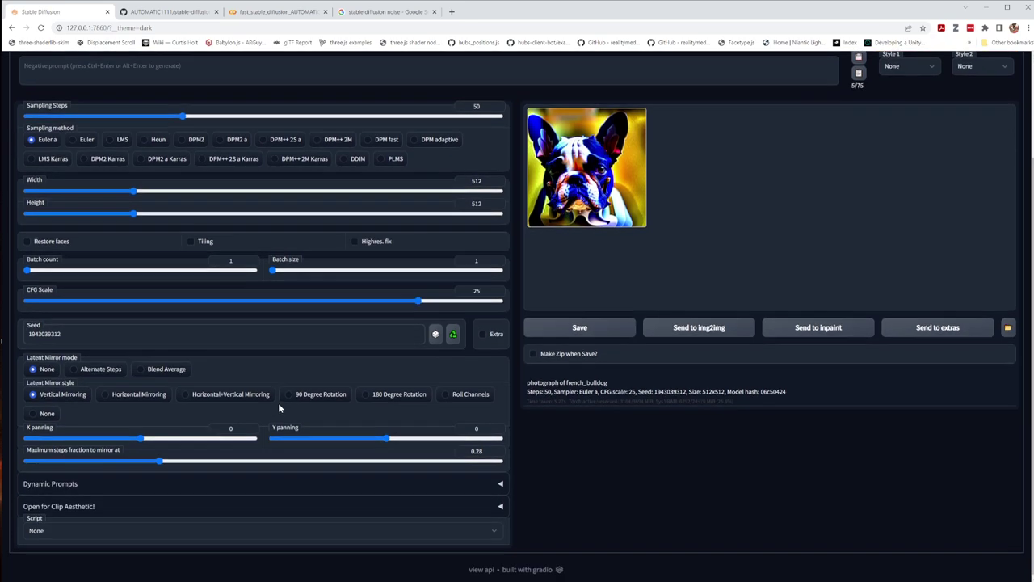
{"action": "scroll", "coordinate": [277, 408], "scroll_direction": "up", "scroll_amount": 3}
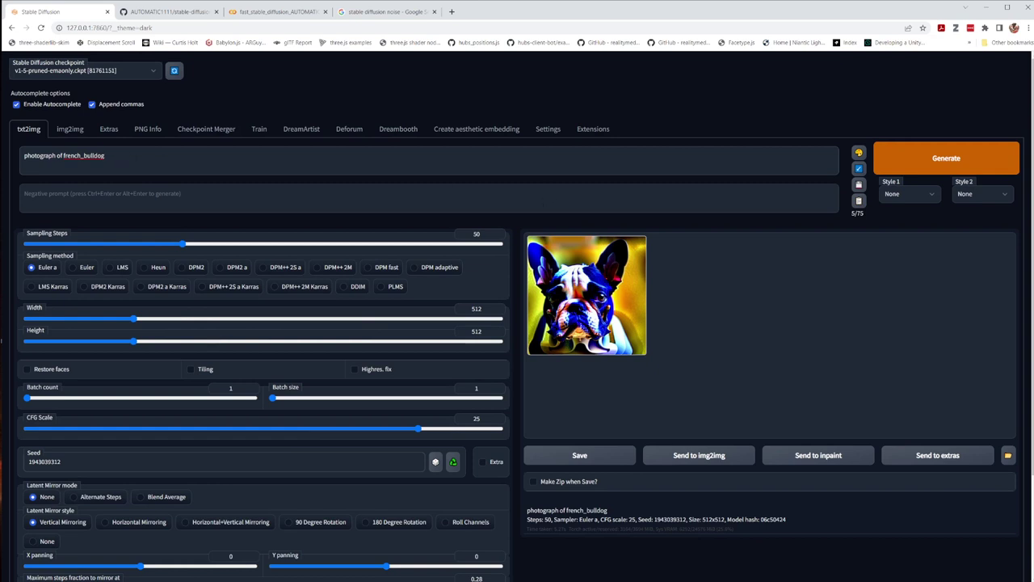
{"action": "left_click", "coordinate": [944, 163]}
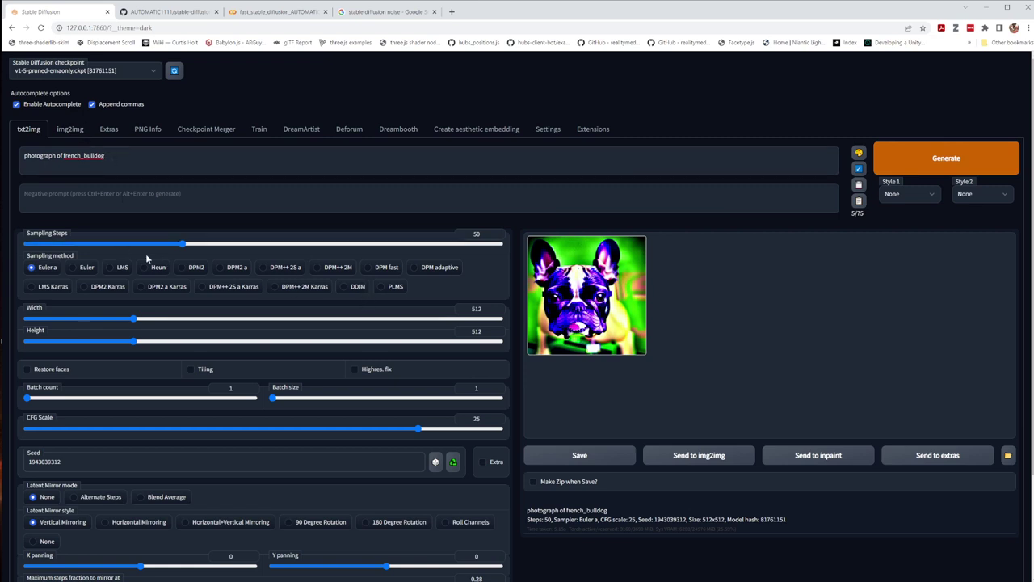
Render the bulldog at 100, then 70, then 30 sampling steps
{"action": "left_click_drag", "start_coordinate": [188, 243], "coordinate": [340, 251]}
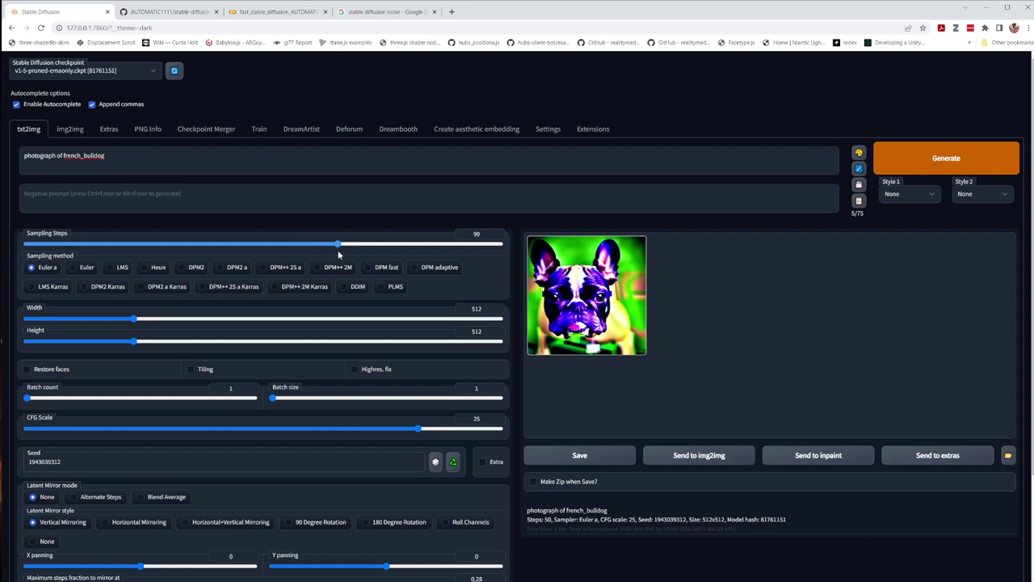
{"action": "left_click", "coordinate": [346, 246]}
{"action": "left_click", "coordinate": [342, 246]}
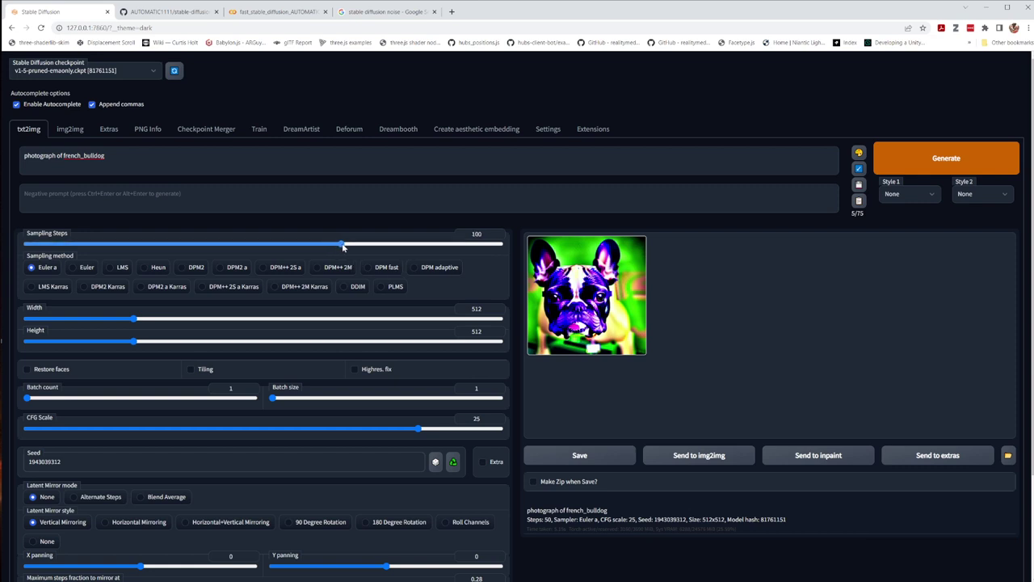
{"action": "left_click", "coordinate": [907, 165]}
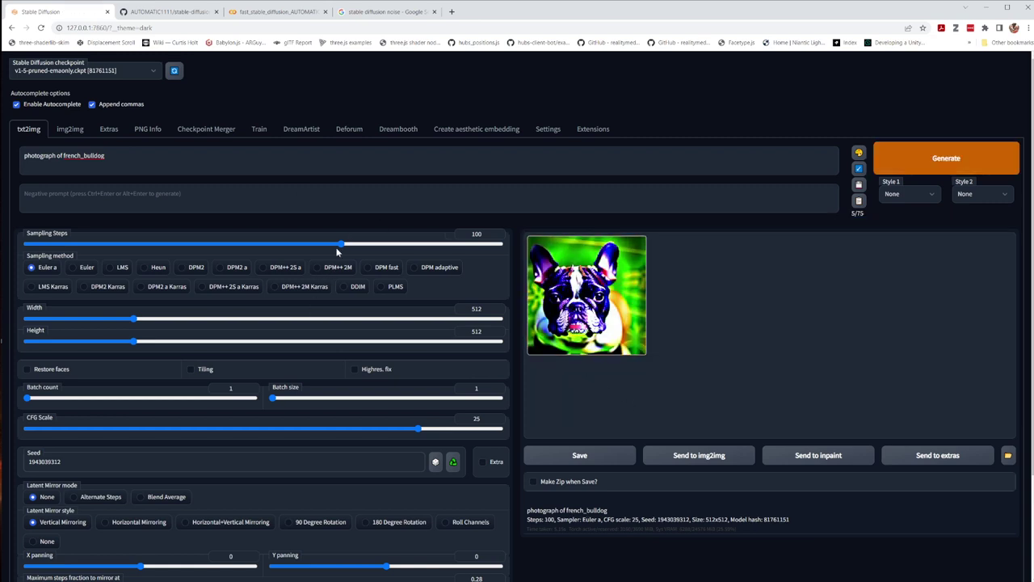
{"action": "left_click_drag", "start_coordinate": [339, 251], "coordinate": [246, 251]}
{"action": "left_click", "coordinate": [889, 170]}
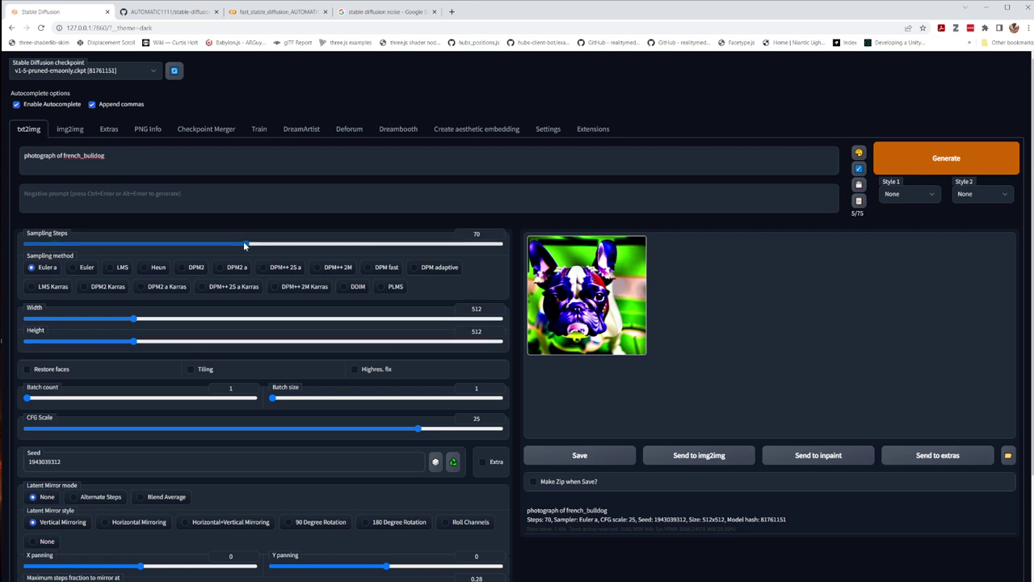
{"action": "left_click_drag", "start_coordinate": [245, 242], "coordinate": [119, 248]}
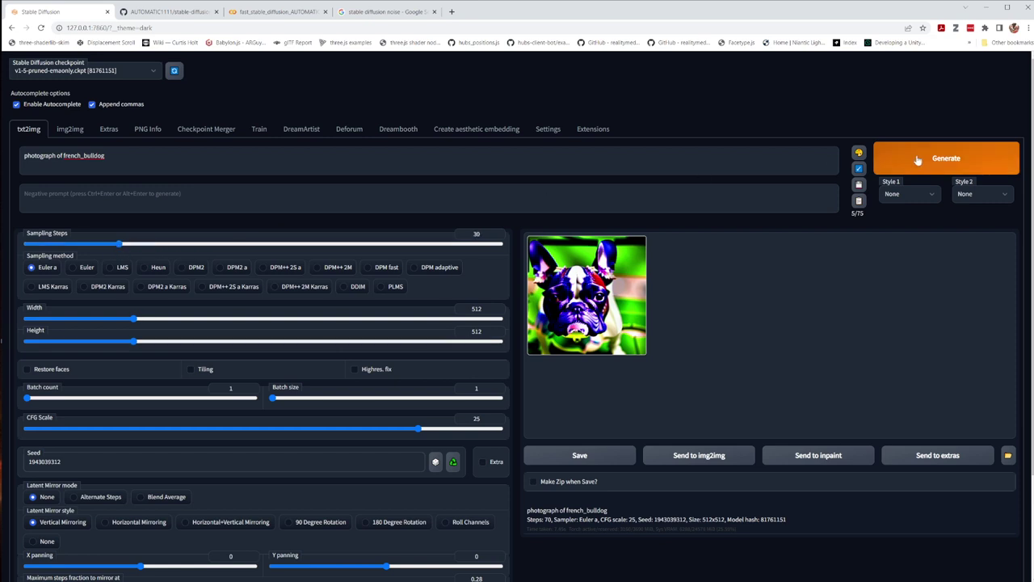
{"action": "left_click", "coordinate": [948, 159]}
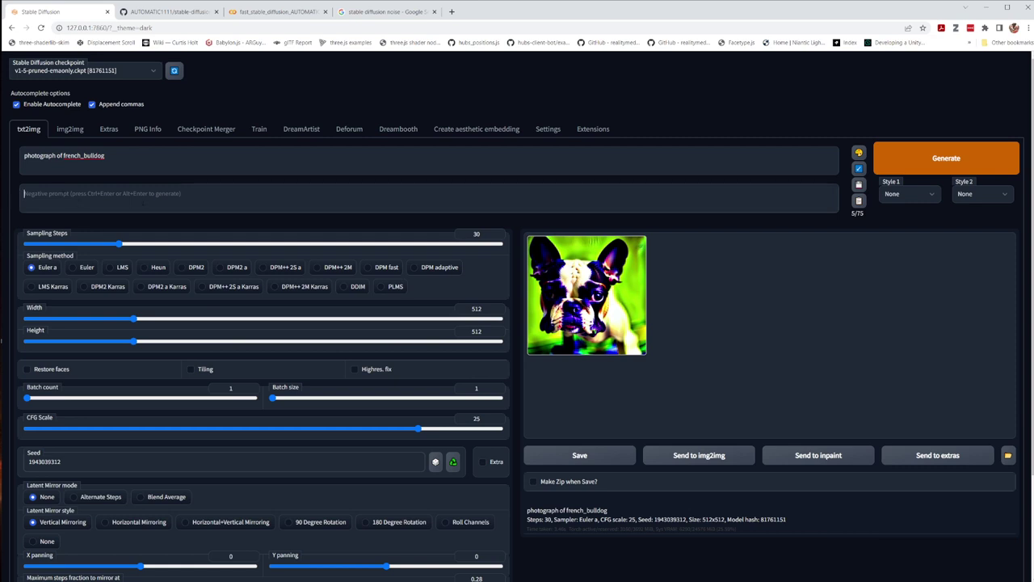
Generate the bulldog with the negative prompt 'color'
{"action": "left_click", "coordinate": [144, 203]}
{"action": "type", "text": "color"}
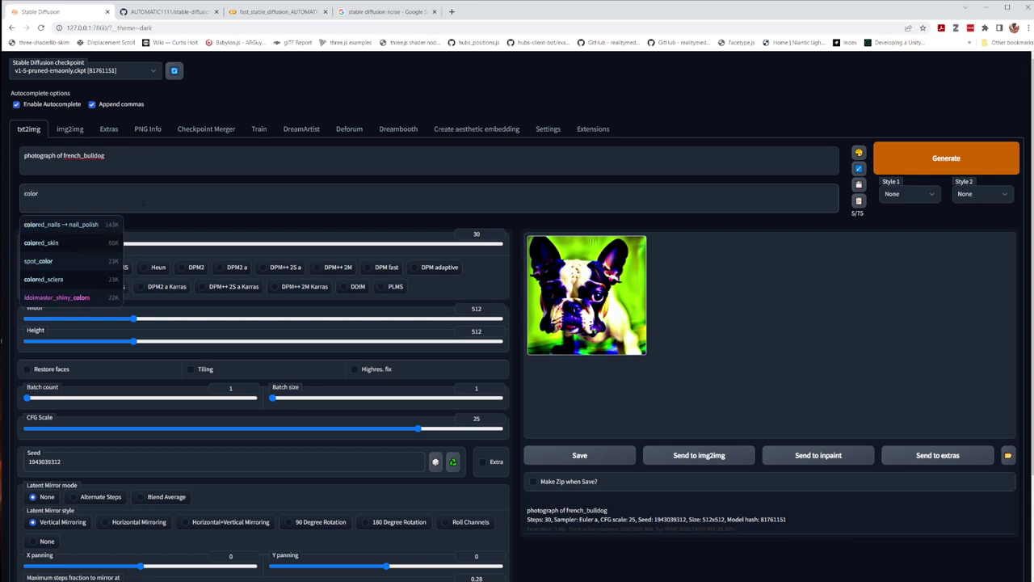
{"action": "left_click", "coordinate": [944, 168]}
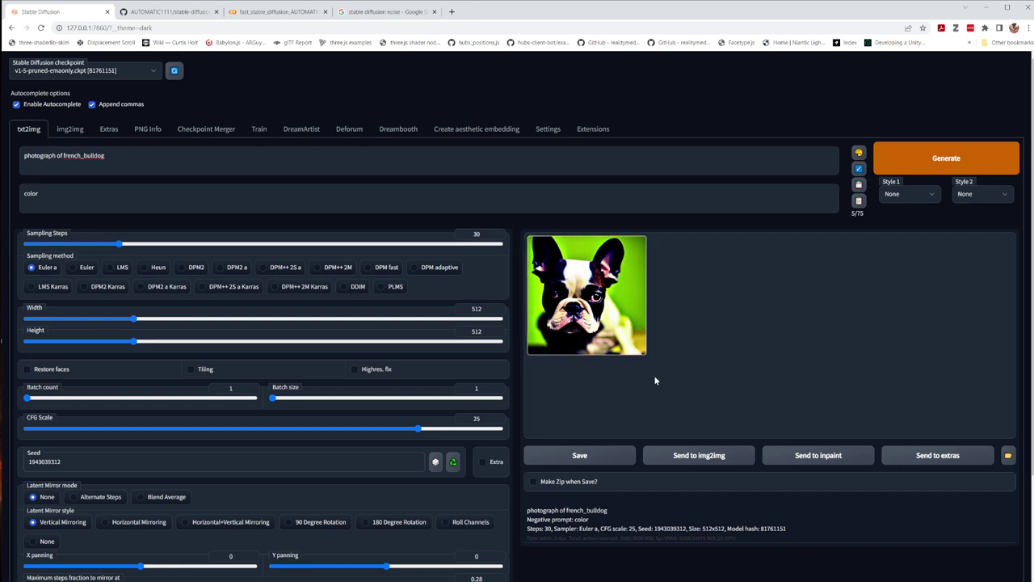
Change the negative prompt to 'color, blurry' and generate
{"action": "left_click", "coordinate": [30, 193]}
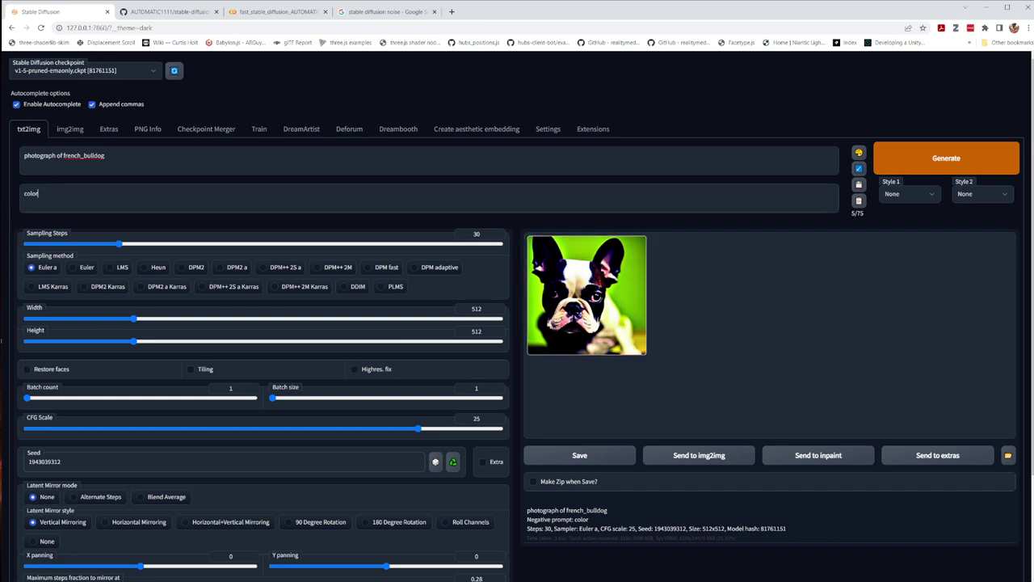
{"action": "key", "text": "ctrl+a"}
{"action": "key", "text": "End"}
{"action": "key", "text": "ctrl+a"}
{"action": "type", "text": "col"}
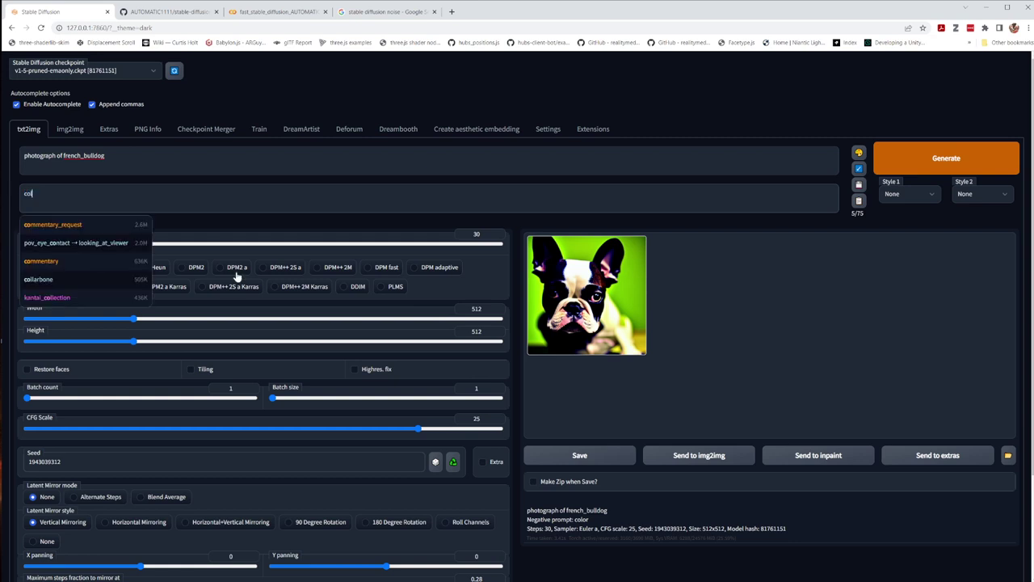
{"action": "type", "text": "or, blur"}
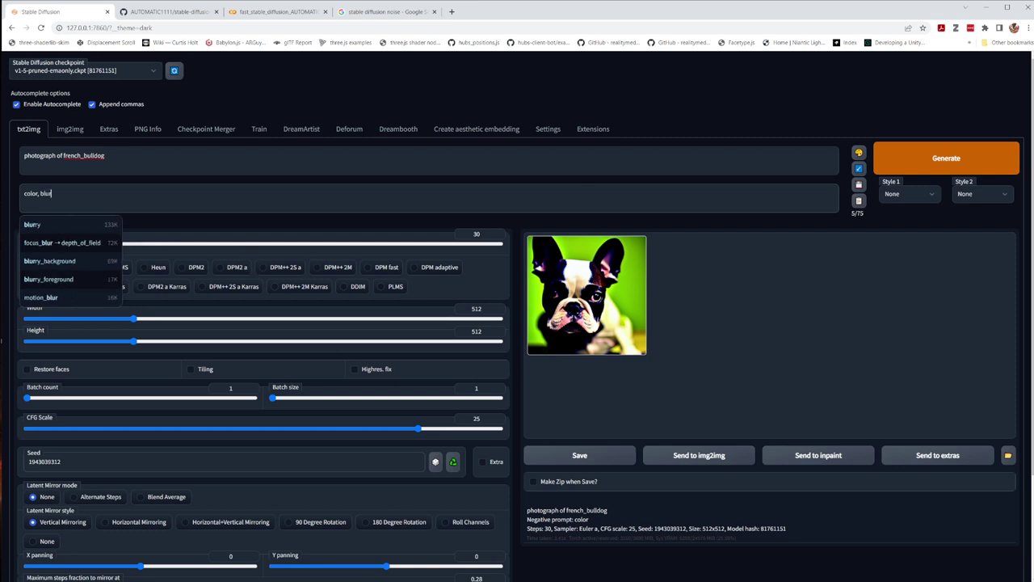
{"action": "left_click", "coordinate": [54, 226]}
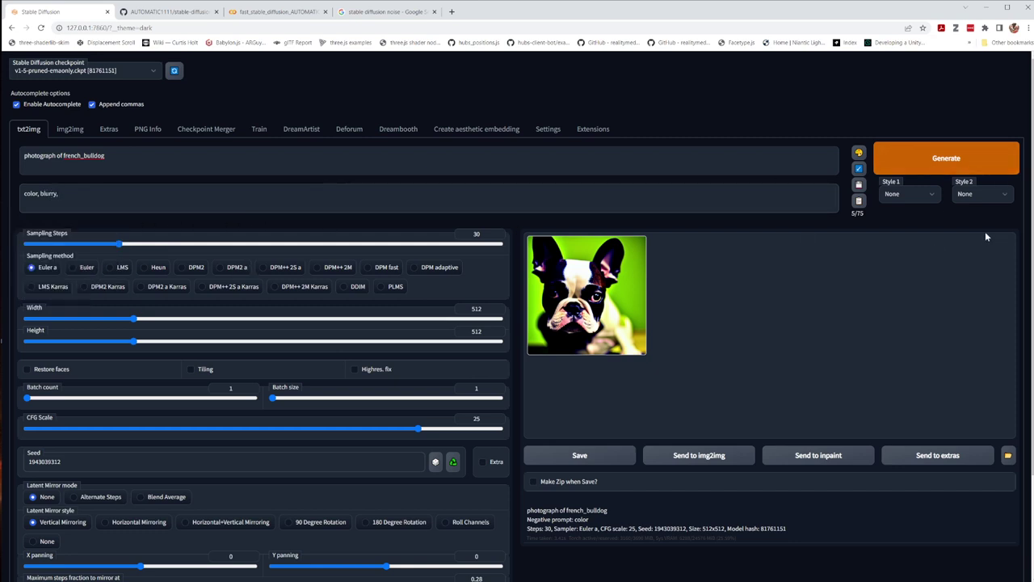
{"action": "left_click", "coordinate": [887, 152]}
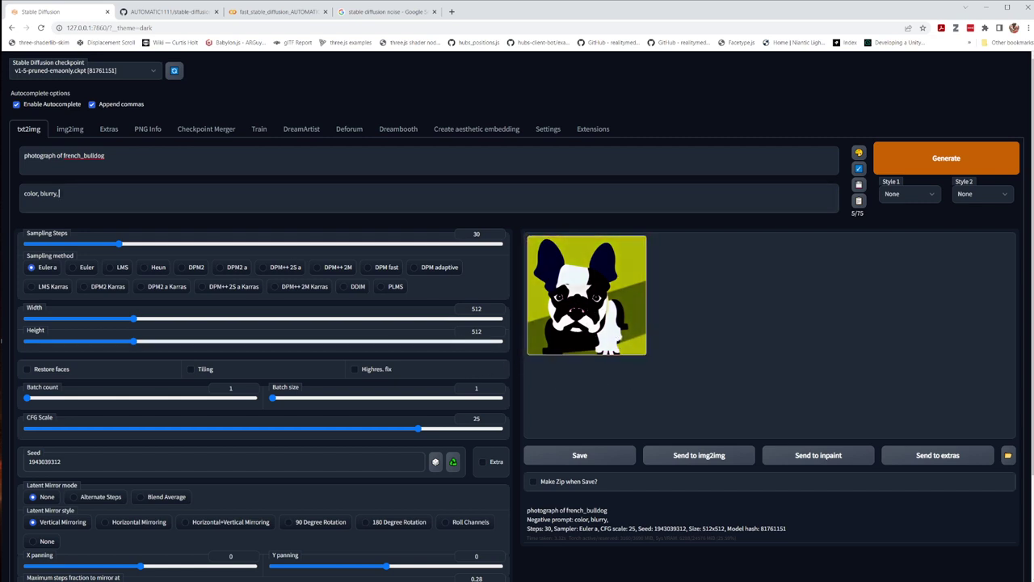
Replace 'blurry' with 'green' in the negative prompt and generate
{"action": "key", "text": "ctrl+shift+Left"}
{"action": "type", "text": "green"}
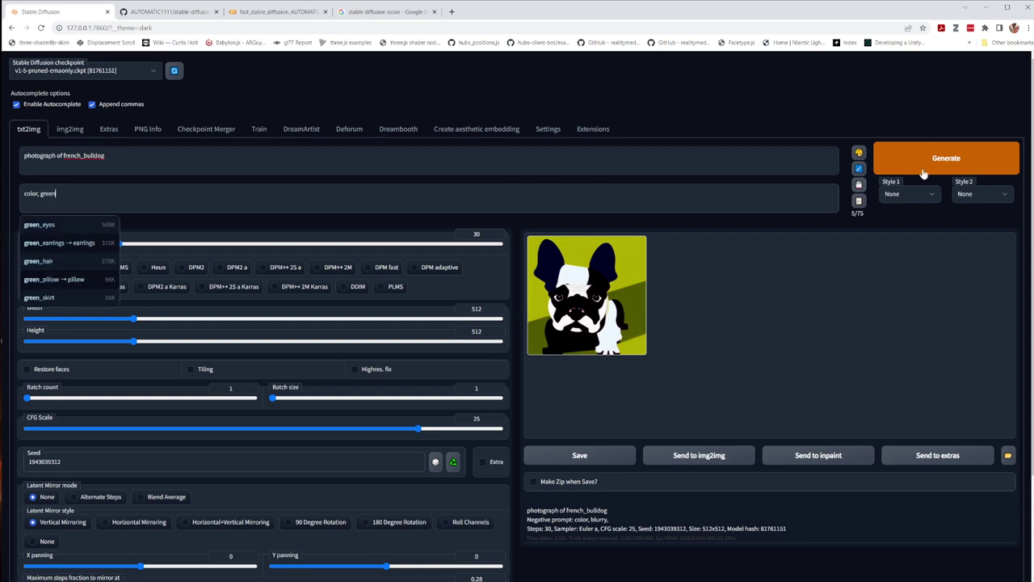
{"action": "left_click", "coordinate": [977, 158]}
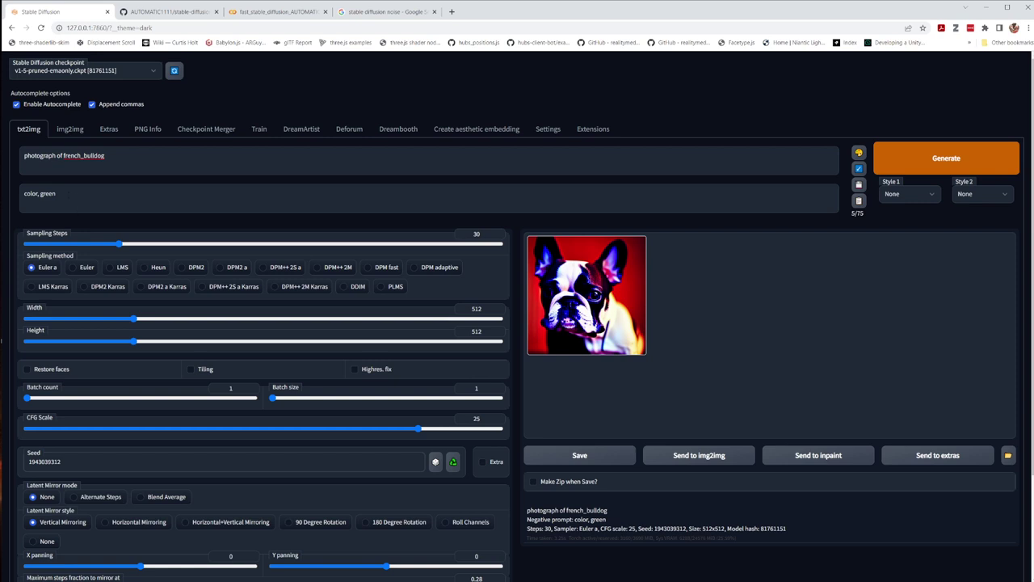
{"action": "left_click", "coordinate": [55, 193]}
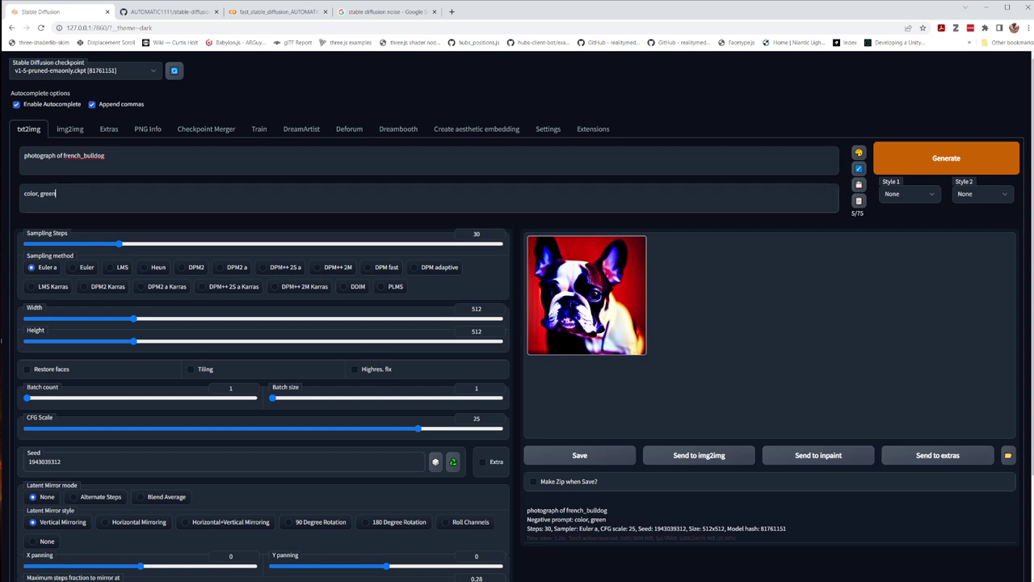
Restore 'black and white' at the start of the prompt, selecting its individual words
{"action": "type", "text": "black and"}
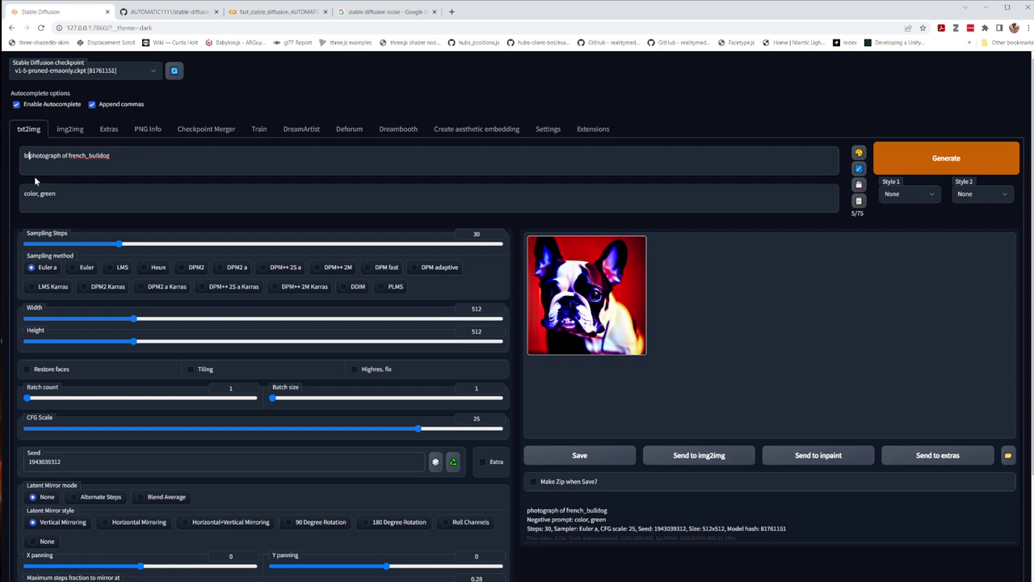
{"action": "type", "text": " white"}
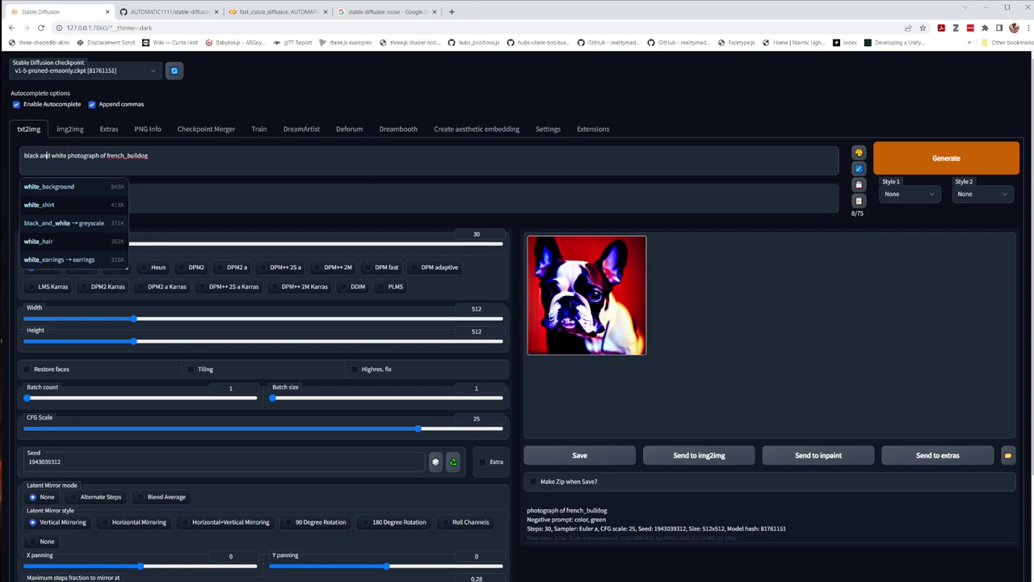
{"action": "left_click_drag", "start_coordinate": [24, 155], "coordinate": [67, 155]}
{"action": "left_click", "coordinate": [148, 155]}
{"action": "left_click_drag", "start_coordinate": [148, 156], "coordinate": [15, 160]}
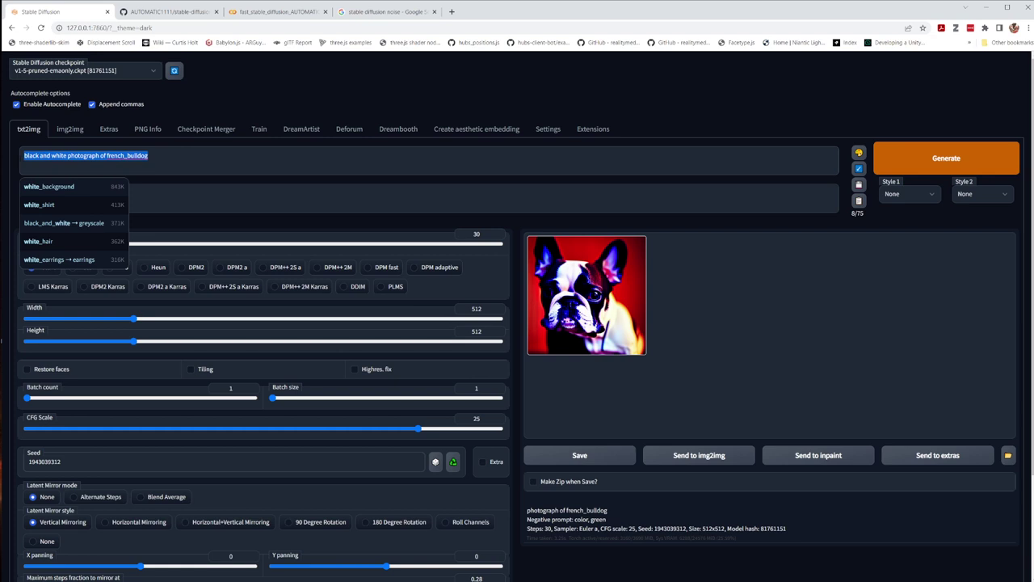
{"action": "left_click", "coordinate": [33, 155]}
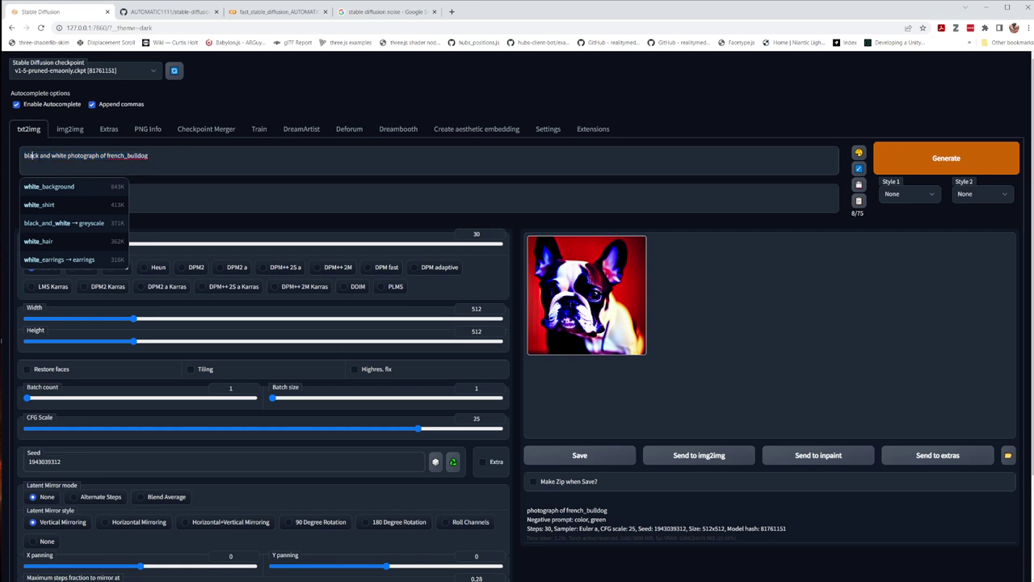
{"action": "double_click", "coordinate": [33, 155]}
{"action": "left_click", "coordinate": [41, 155]}
{"action": "double_click", "coordinate": [63, 155]}
{"action": "triple_click", "coordinate": [32, 155]}
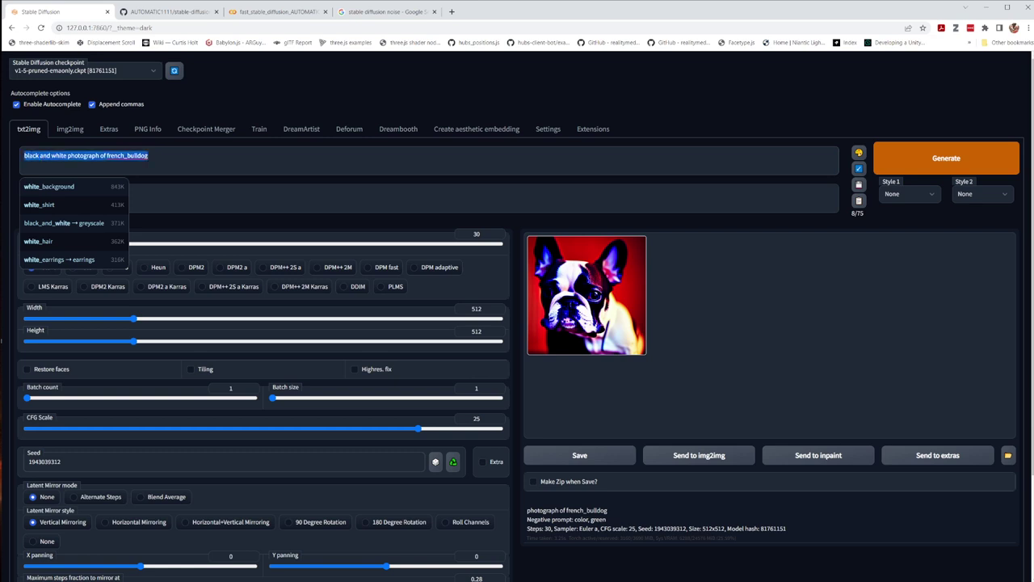
{"action": "double_click", "coordinate": [45, 155]}
{"action": "double_click", "coordinate": [59, 155]}
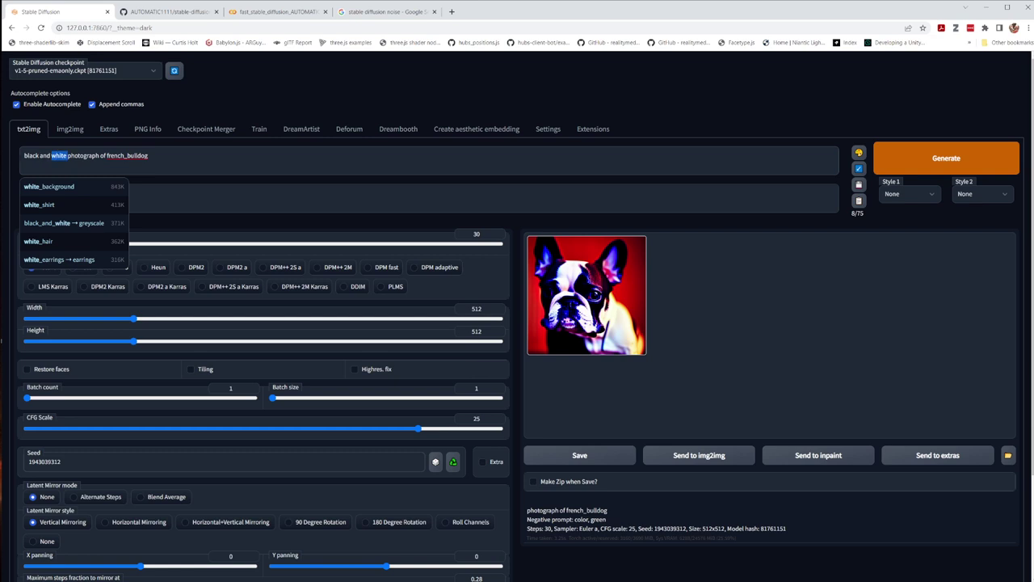
Replace the spaces so the leading words read black_and_white
{"action": "left_click", "coordinate": [39, 155]}
{"action": "key", "text": "BackSpace"}
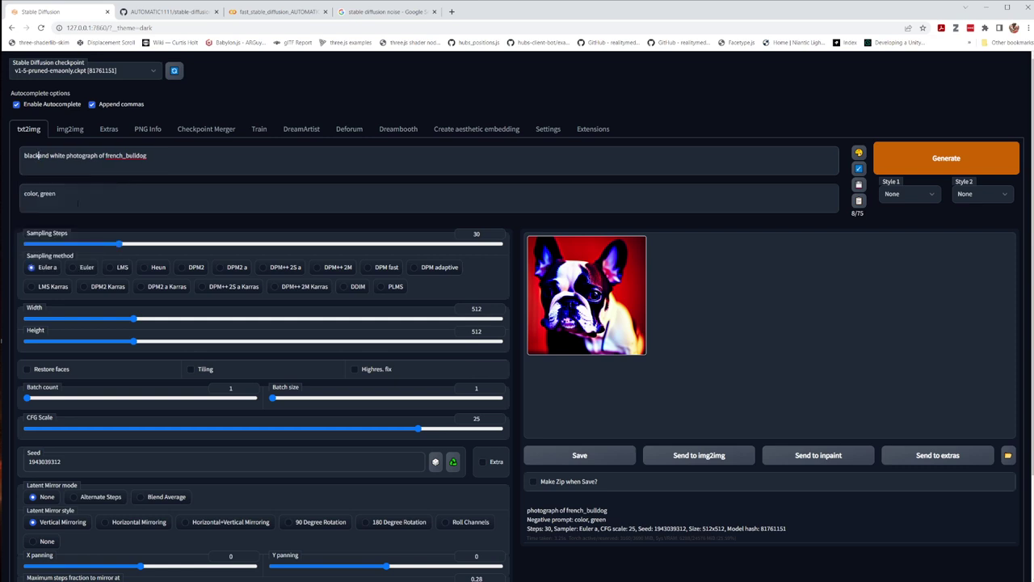
{"action": "type", "text": "_and"}
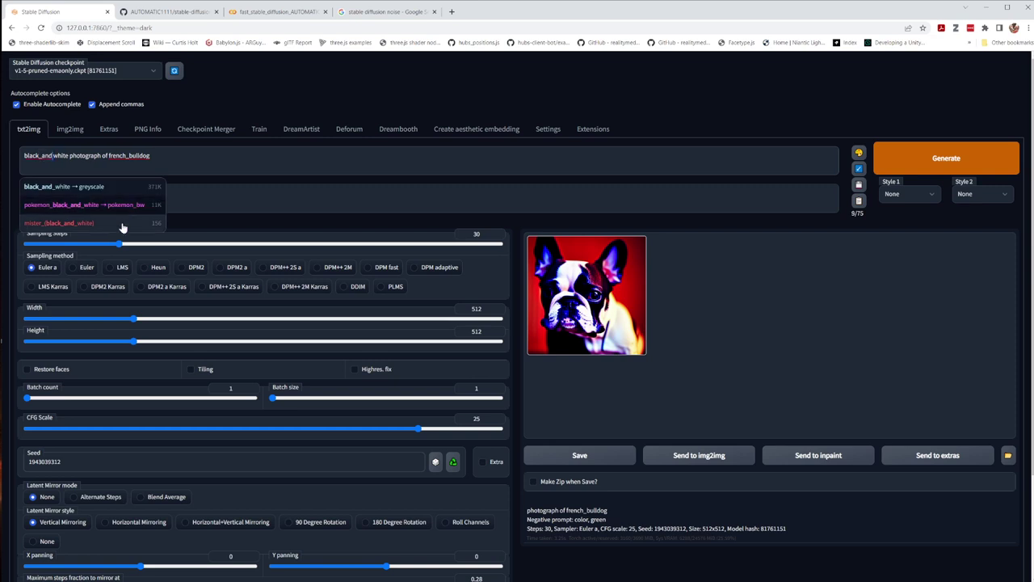
{"action": "type", "text": "_"}
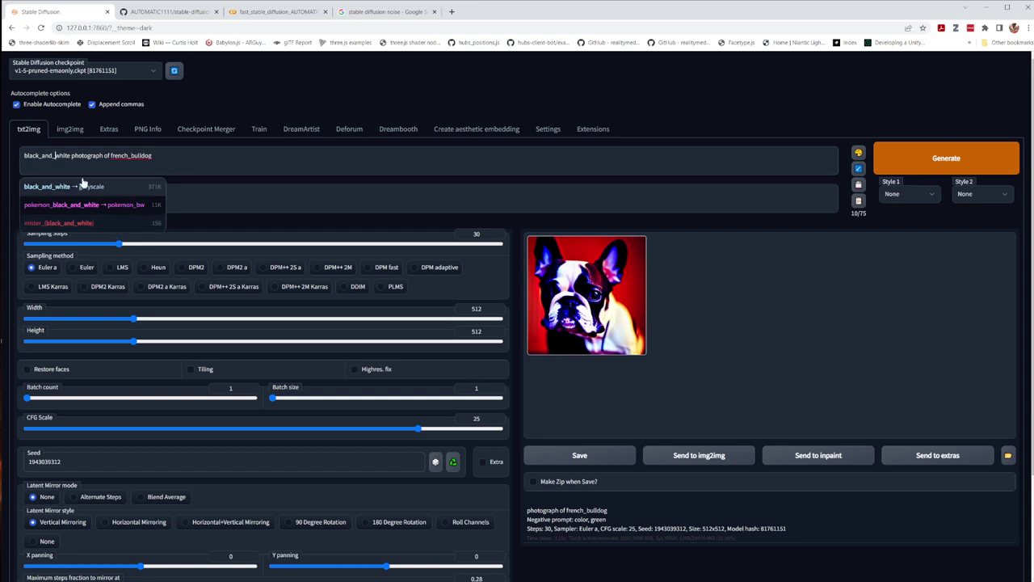
{"action": "left_click", "coordinate": [102, 155]}
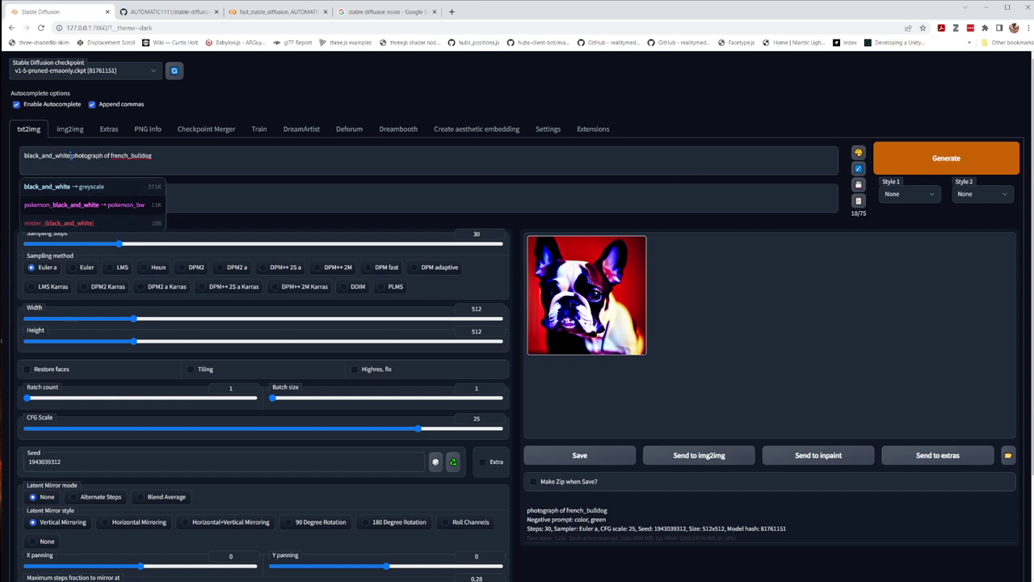
{"action": "type", "text": "_"}
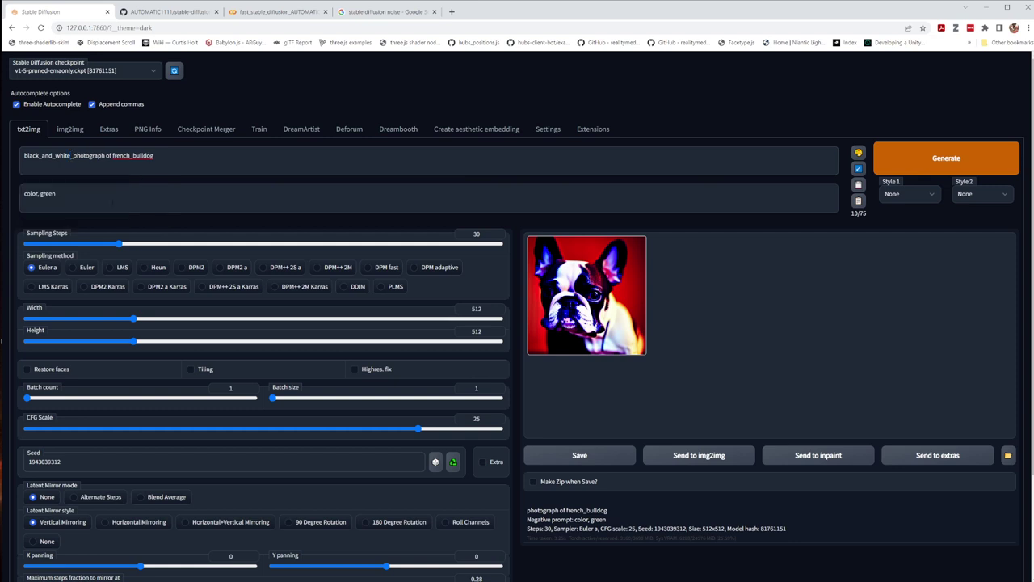
Generate the black-and-white French bulldog image from the black_and_white prompt
{"action": "left_click", "coordinate": [987, 164]}
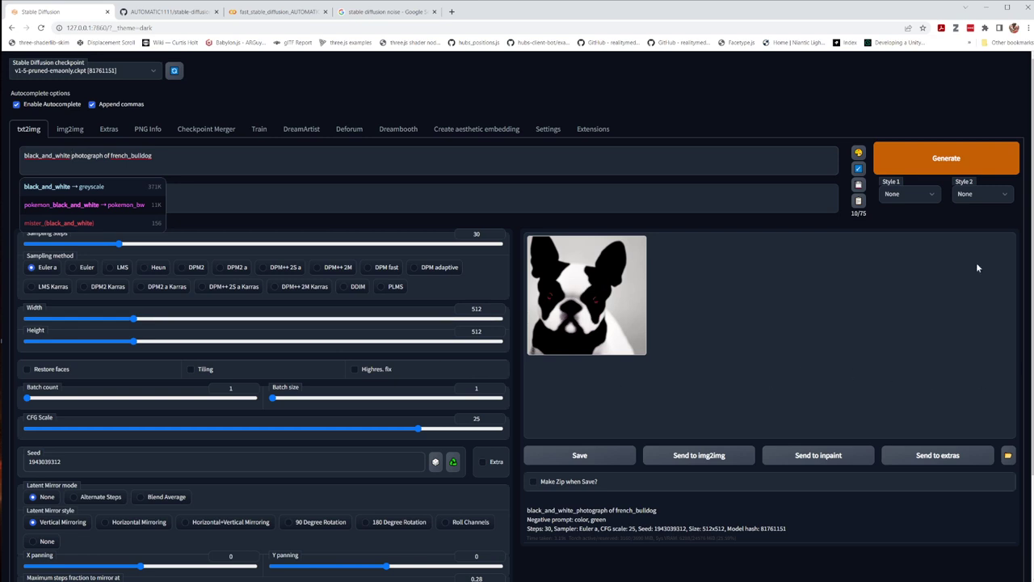
{"action": "left_click", "coordinate": [988, 158]}
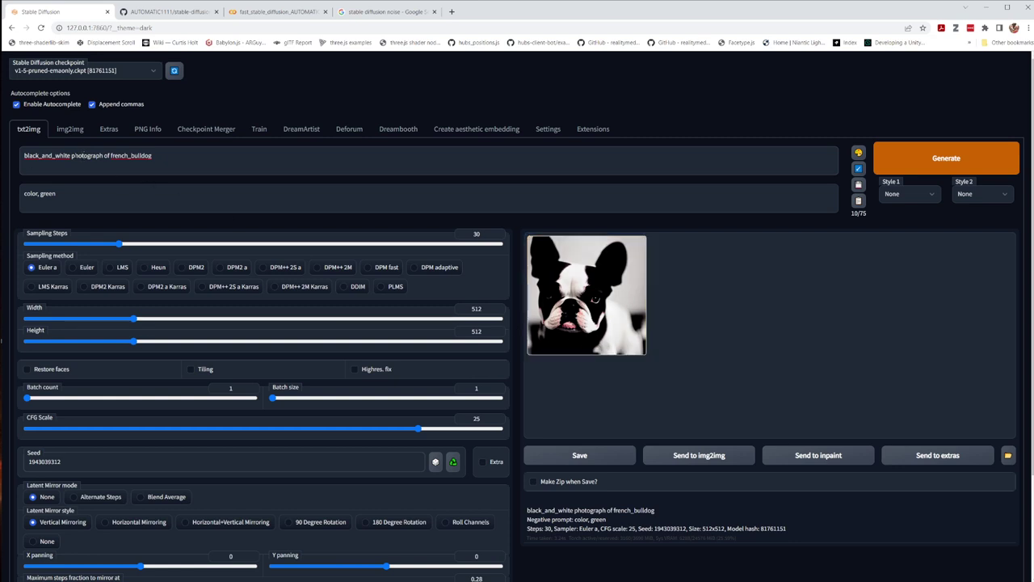
{"action": "left_click_drag", "start_coordinate": [71, 156], "coordinate": [2, 157]}
Generate bulldog images with 'vintage old' and then 'victorian' as the leading words
{"action": "type", "text": "vintage"}
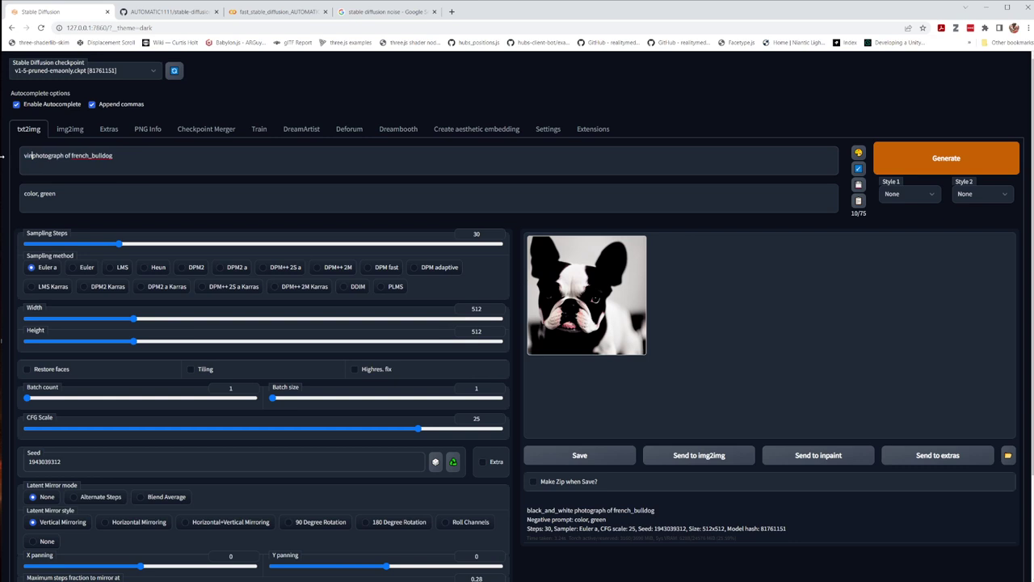
{"action": "type", "text": "e"}
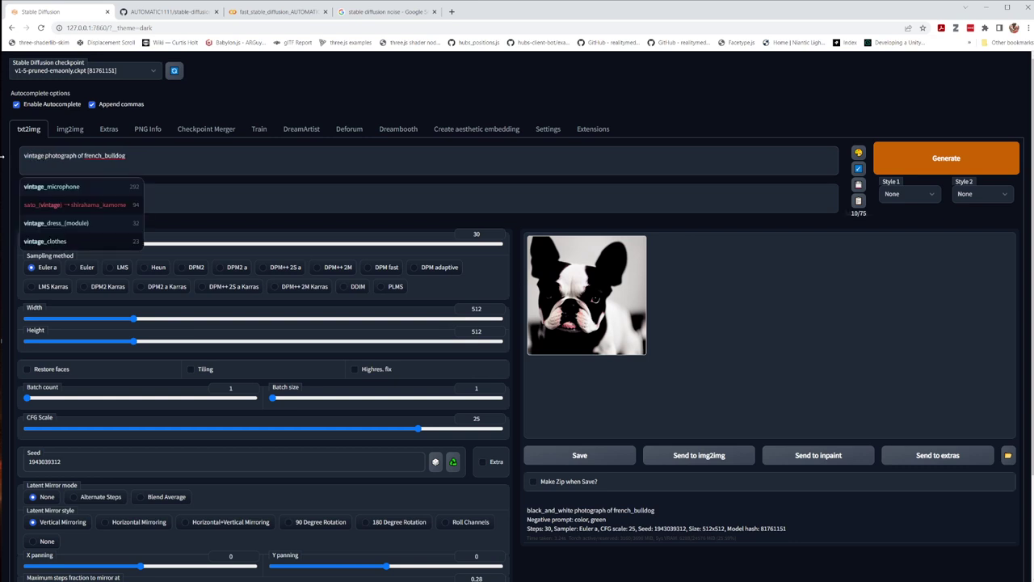
{"action": "type", "text": " old"}
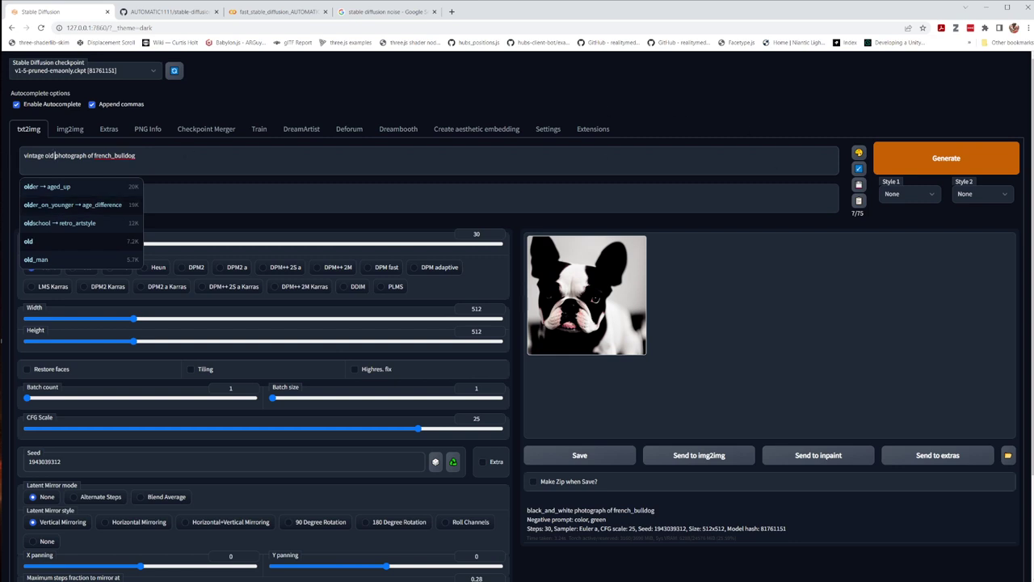
{"action": "left_click", "coordinate": [904, 170]}
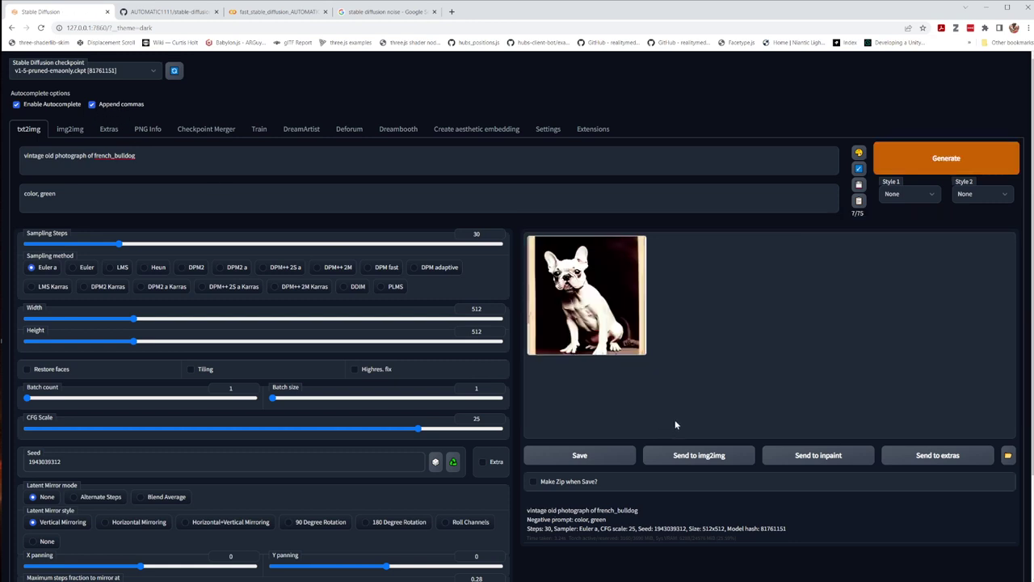
{"action": "left_click", "coordinate": [603, 315]}
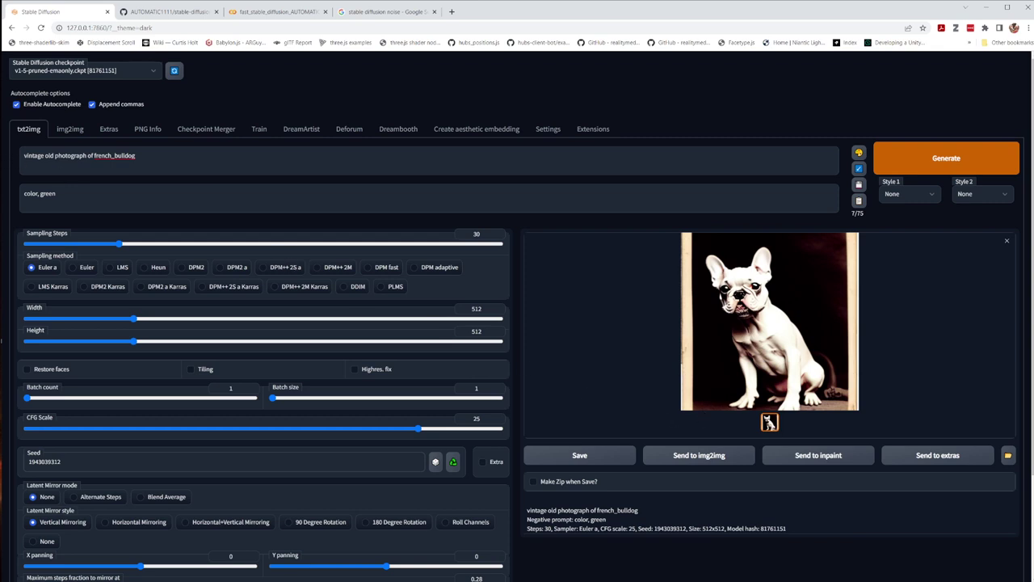
{"action": "left_click_drag", "start_coordinate": [56, 155], "coordinate": [3, 158]}
{"action": "type", "text": "victorian"}
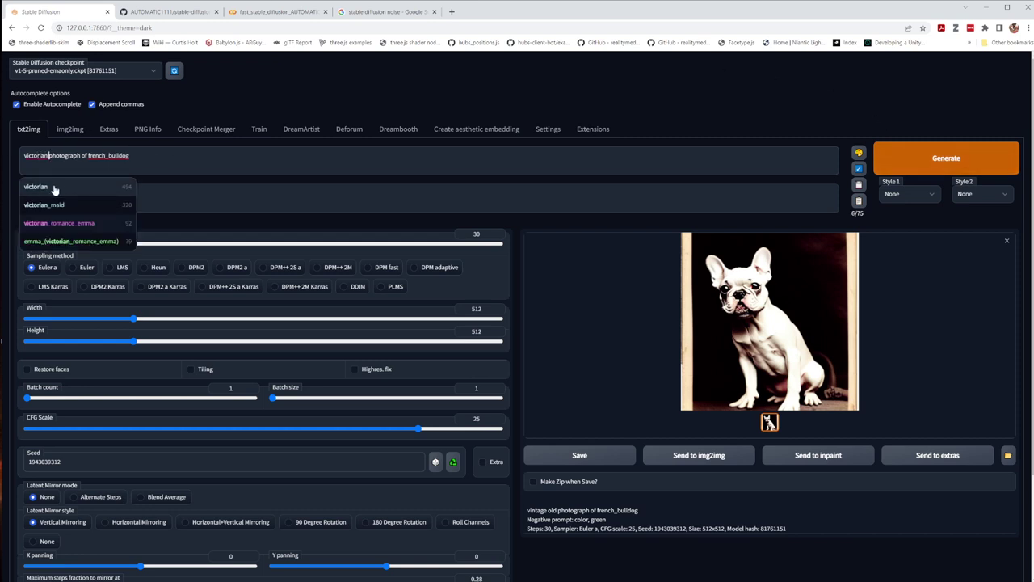
{"action": "key", "text": "Escape"}
{"action": "left_click", "coordinate": [983, 160]}
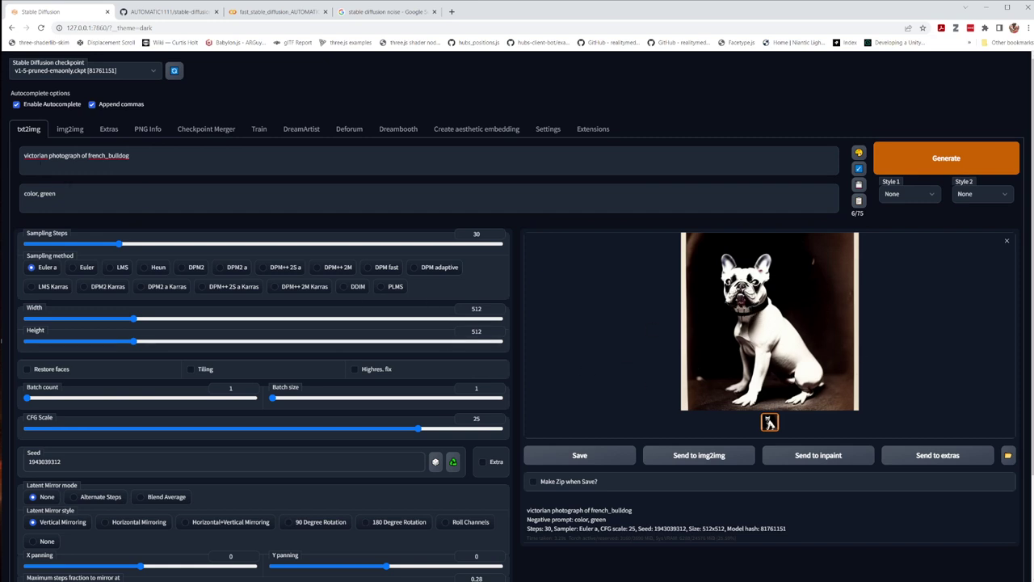
Render a 'retro' version, then rewrite the prompt as 'vintage photograph of french_bulldog, victorian era, 1890s, tintype'
{"action": "double_click", "coordinate": [37, 155]}
{"action": "key", "text": "BackSpace"}
{"action": "type", "text": "retro"}
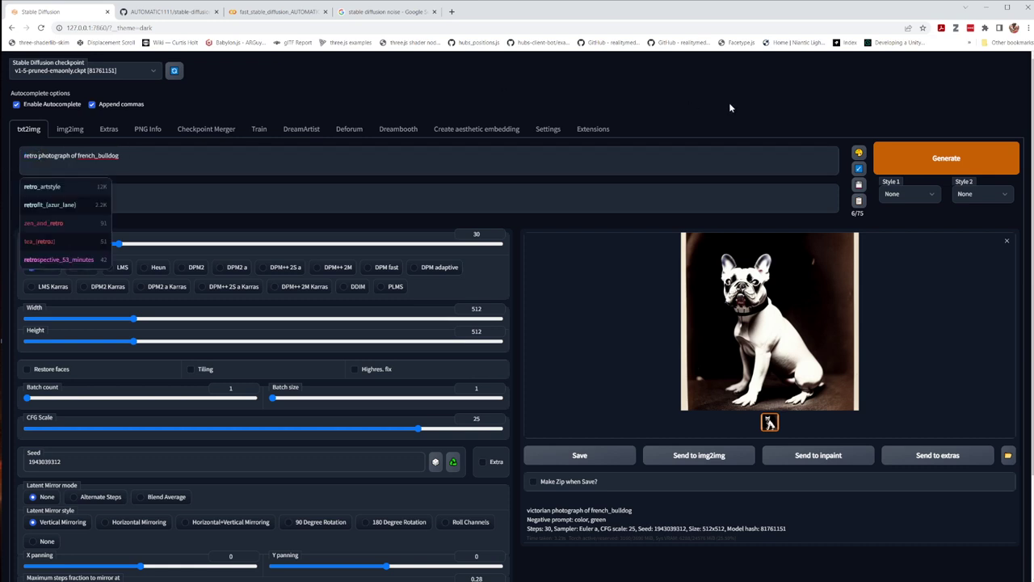
{"action": "key", "text": "ctrl+Return"}
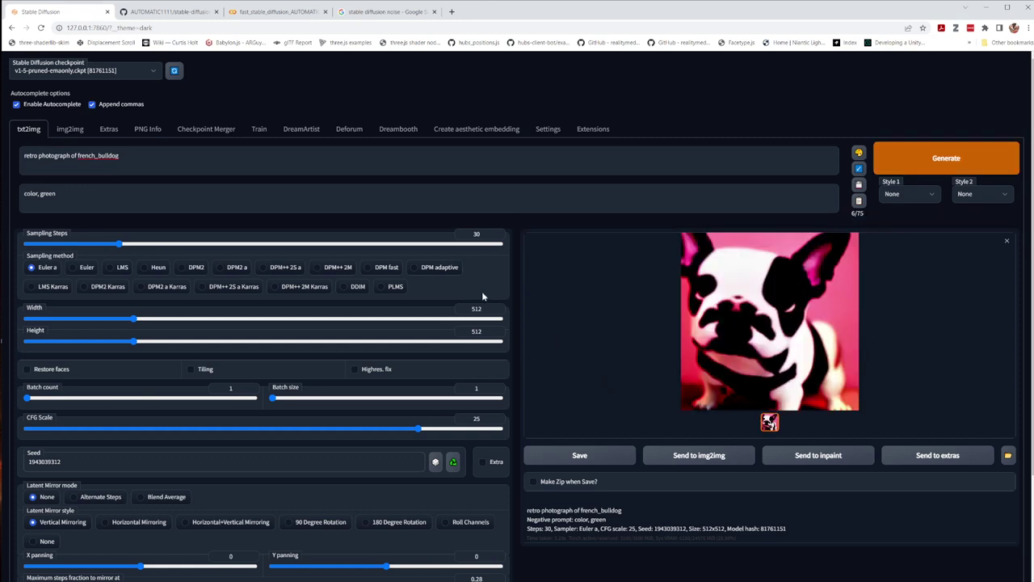
{"action": "left_click_drag", "start_coordinate": [38, 156], "coordinate": [1, 164]}
{"action": "type", "text": "vintage photograph of french_bulldog"}
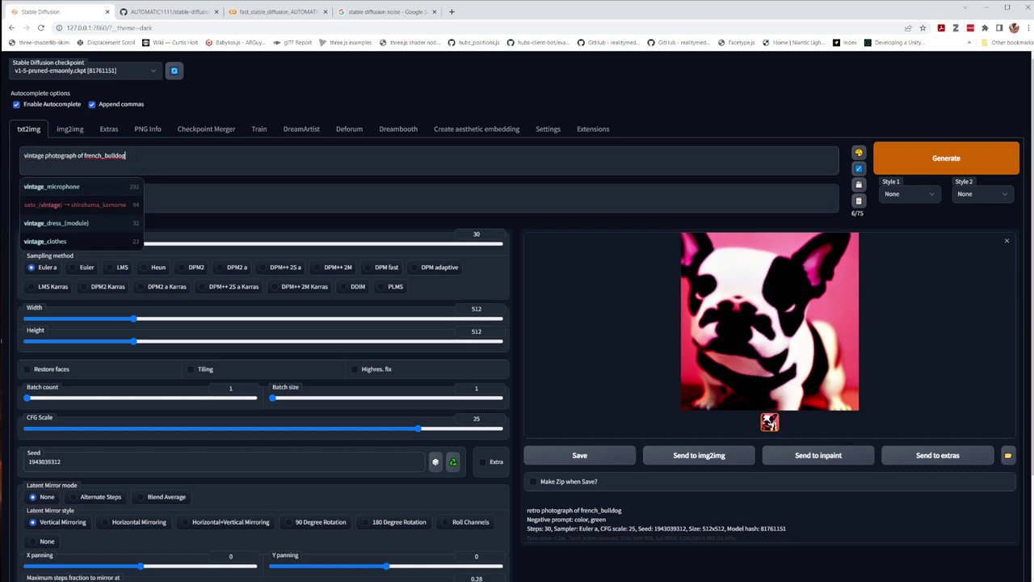
{"action": "type", "text": ", "}
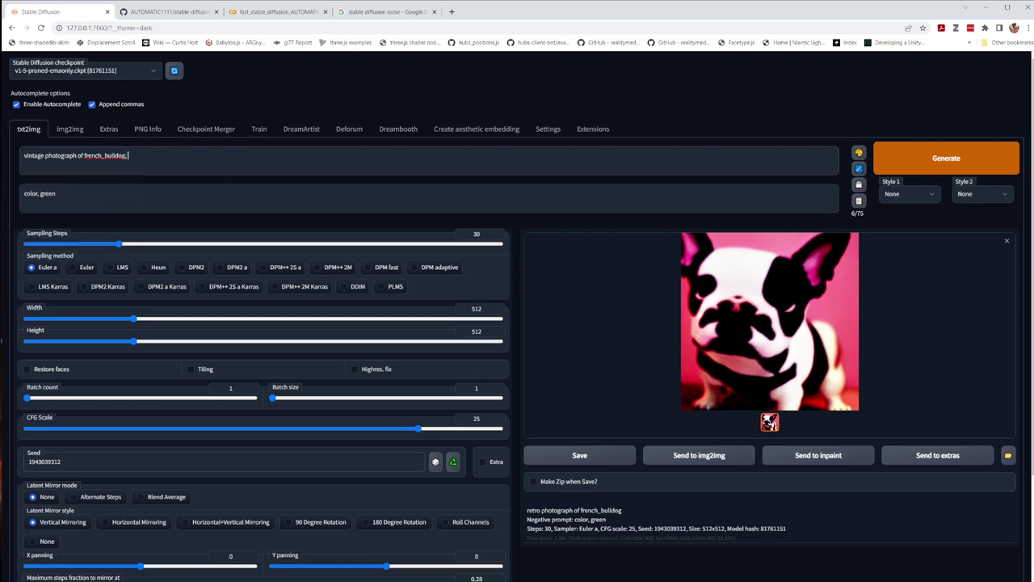
{"action": "type", "text": "victoria"}
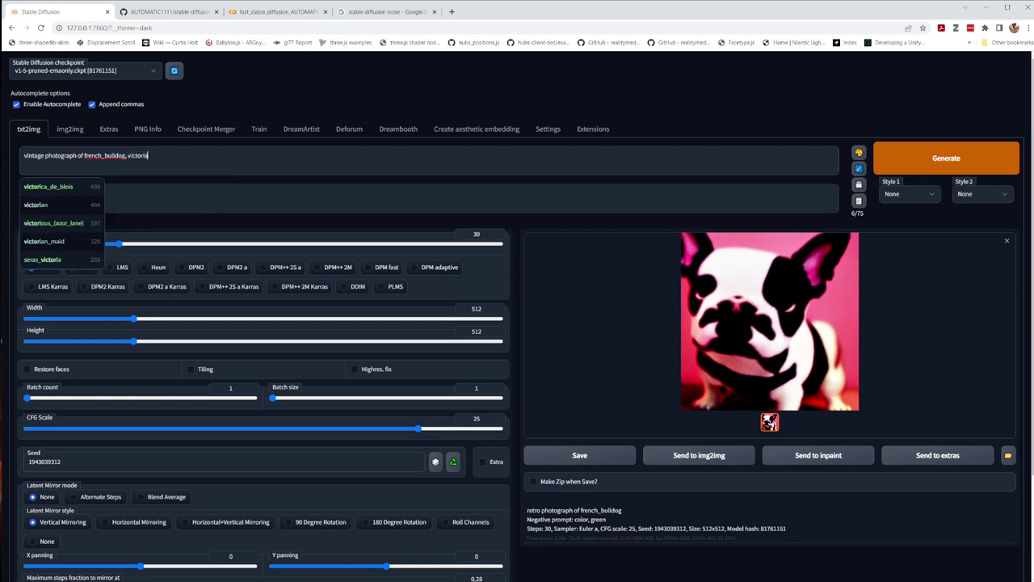
{"action": "type", "text": "n era"}
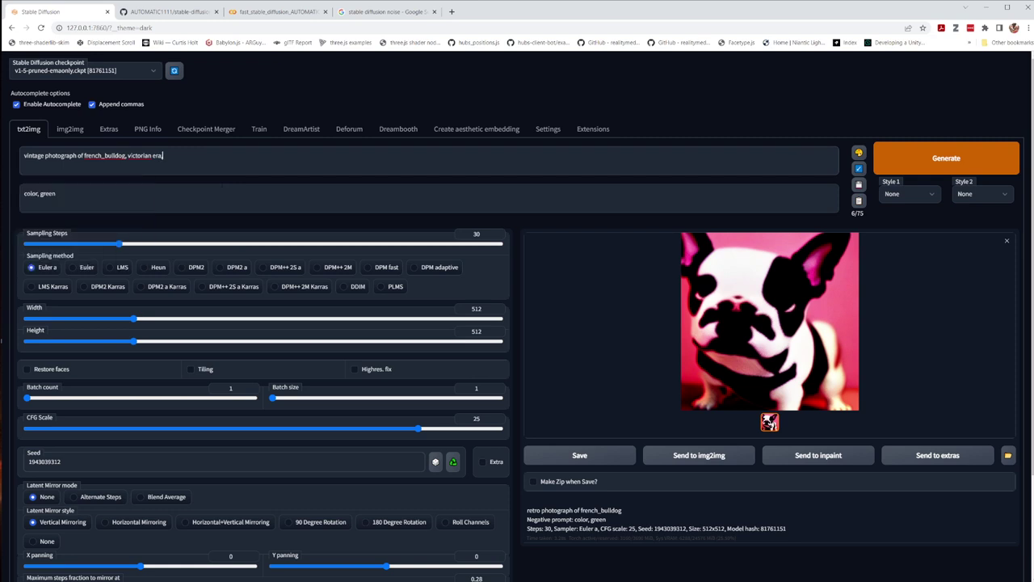
{"action": "type", "text": ", 1"}
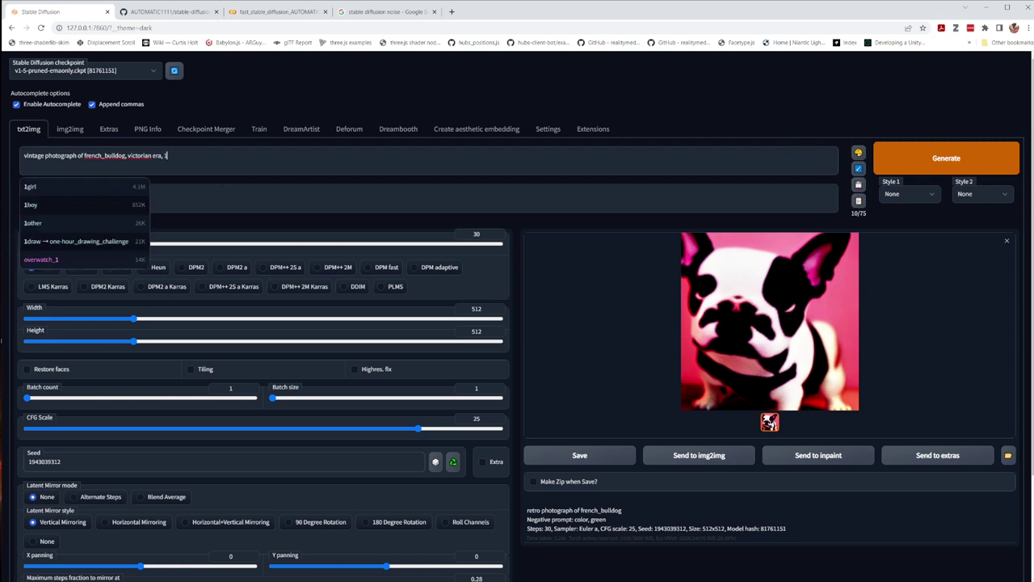
{"action": "type", "text": "890s"}
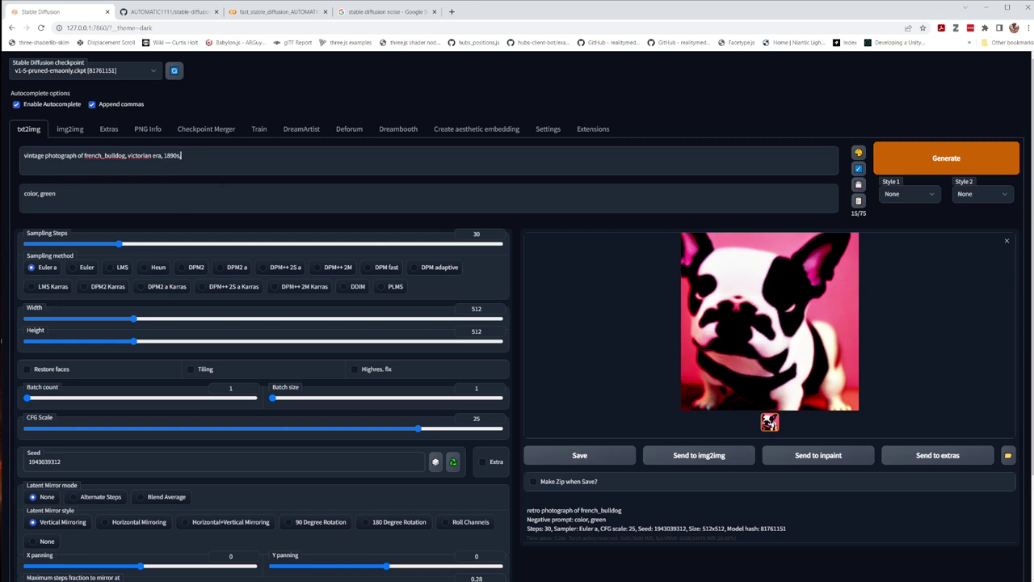
{"action": "type", "text": ", tintype"}
Edit the prompt's ending to 'victorian era, 1890s, tin_type' and generate the portrait
{"action": "key", "text": "BackSpace"}
{"action": "key", "text": "BackSpace"}
{"action": "key", "text": "BackSpace"}
{"action": "key", "text": "BackSpace"}
{"action": "key", "text": "BackSpace"}
{"action": "key", "text": "BackSpace"}
{"action": "key", "text": "BackSpace"}
{"action": "key", "text": "BackSpace"}
{"action": "type", "text": "blac"}
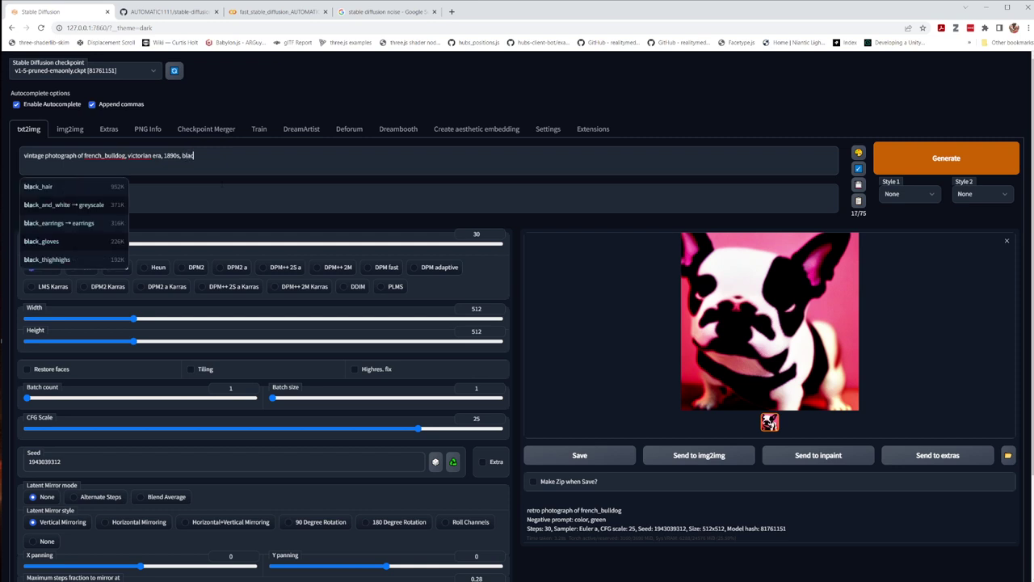
{"action": "type", "text": "k"}
{"action": "key", "text": "BackSpace"}
{"action": "key", "text": "BackSpace"}
{"action": "key", "text": "BackSpace"}
{"action": "key", "text": "BackSpace"}
{"action": "key", "text": "BackSpace"}
{"action": "key", "text": "BackSpace"}
{"action": "key", "text": "BackSpace"}
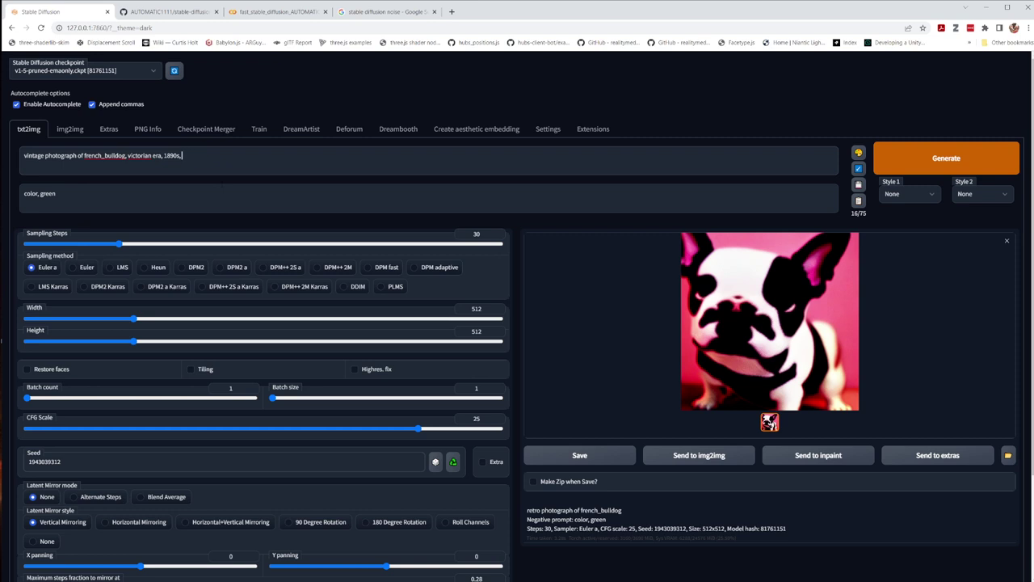
{"action": "type", "text": "t"}
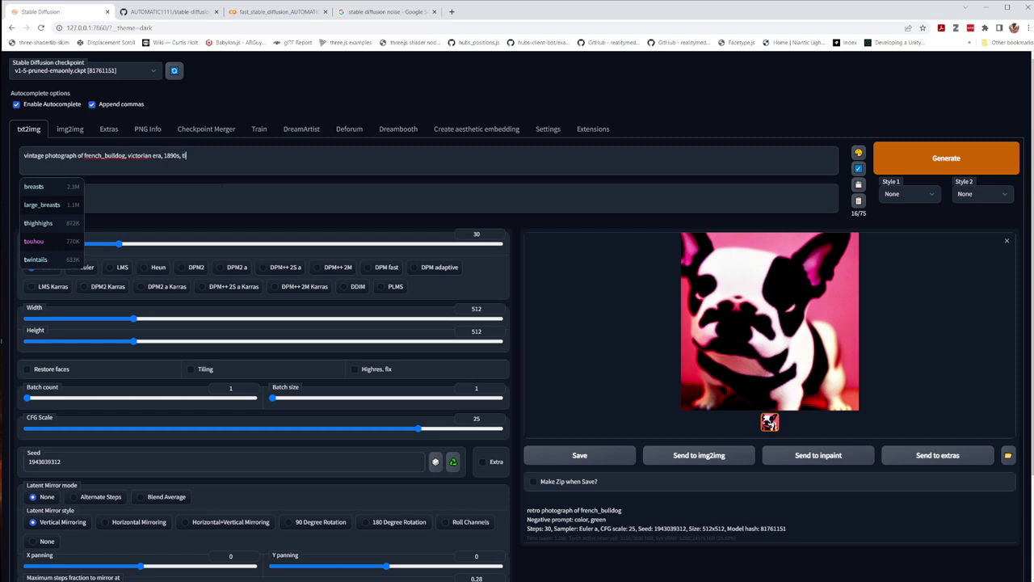
{"action": "type", "text": "intype"}
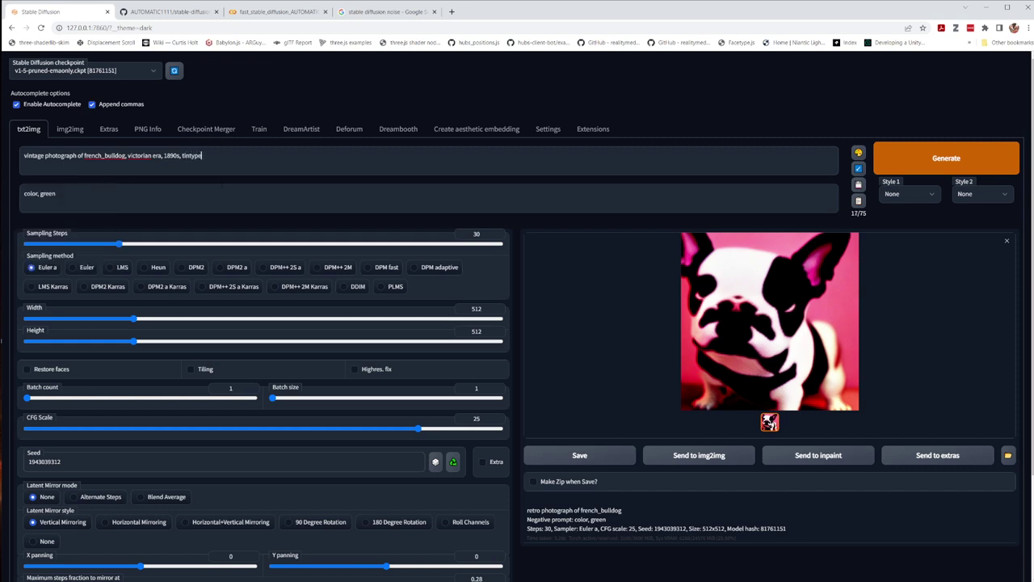
{"action": "key", "text": "BackSpace"}
{"action": "key", "text": "BackSpace"}
{"action": "key", "text": "BackSpace"}
{"action": "key", "text": "BackSpace"}
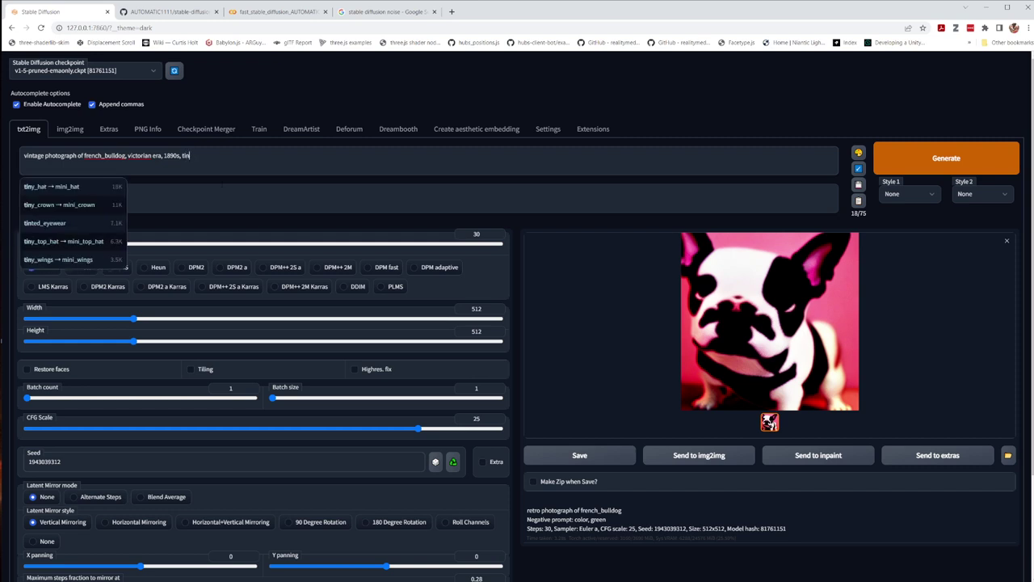
{"action": "type", "text": "tyep"}
{"action": "key", "text": "BackSpace"}
{"action": "key", "text": "BackSpace"}
{"action": "type", "text": "pe"}
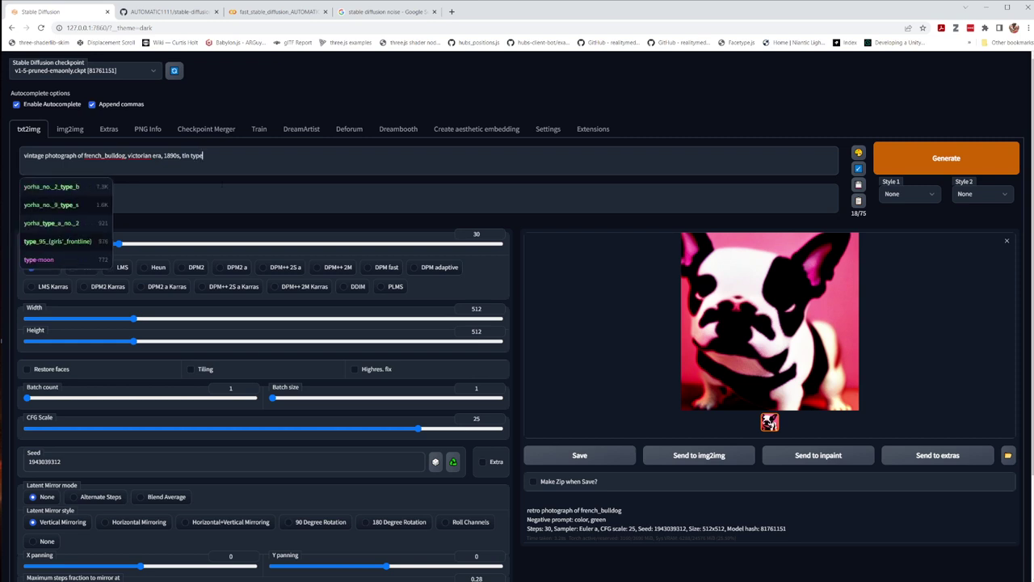
{"action": "key", "text": "BackSpace"}
{"action": "key", "text": "BackSpace"}
{"action": "key", "text": "BackSpace"}
{"action": "key", "text": "BackSpace"}
{"action": "key", "text": "BackSpace"}
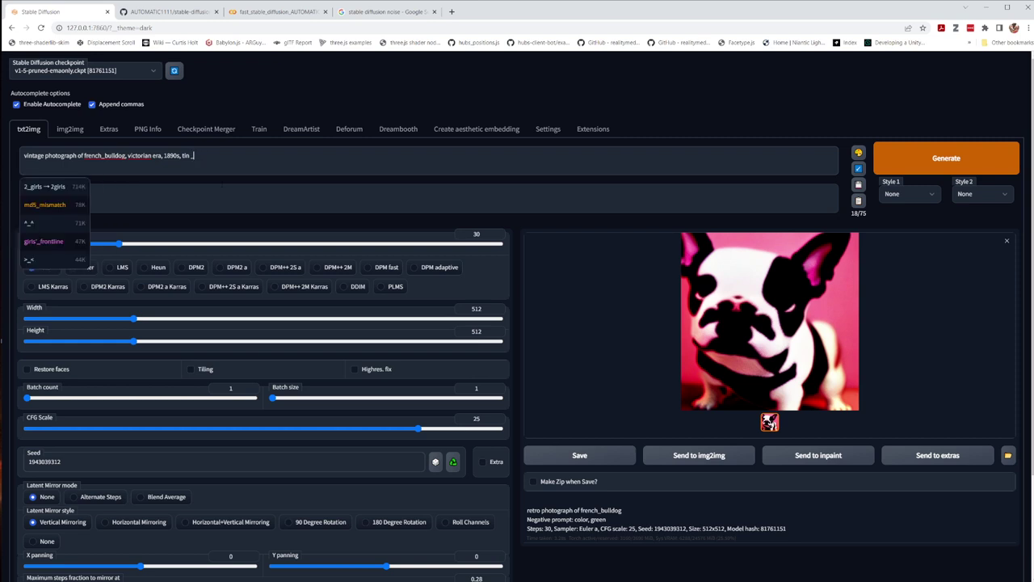
{"action": "type", "text": "_type"}
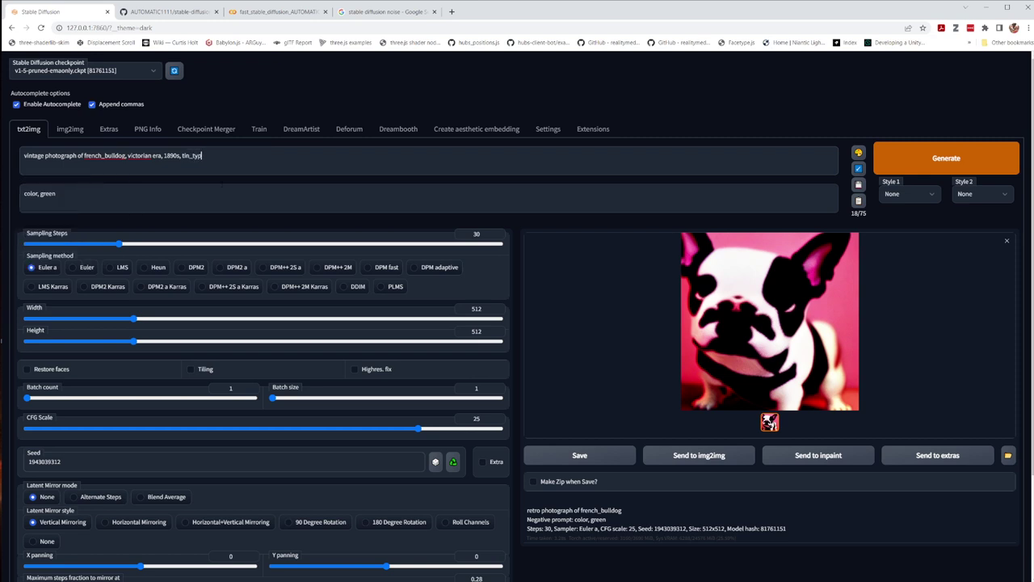
{"action": "left_click", "coordinate": [977, 148]}
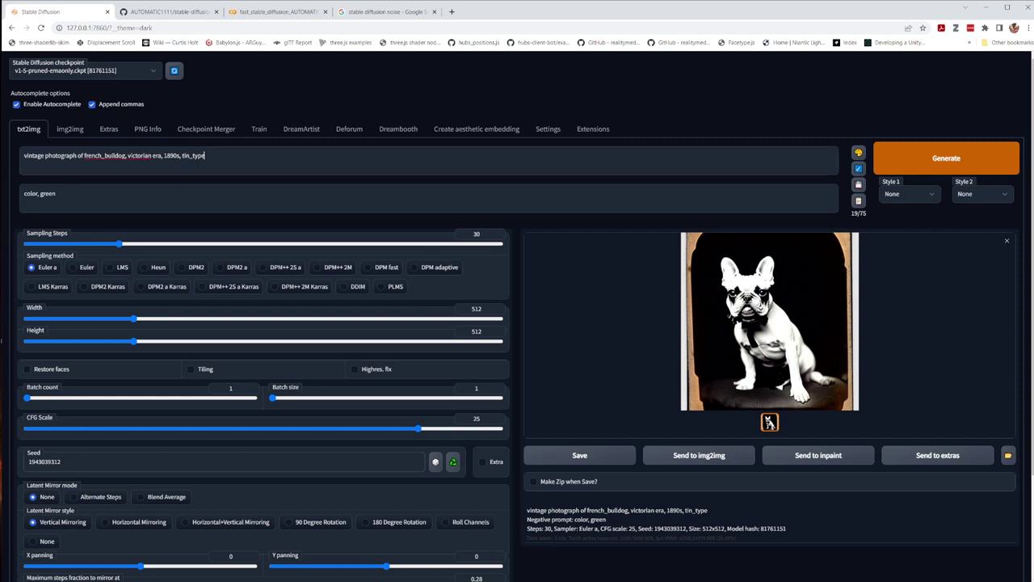
Append 'wearing a bowler hat' after tin_type and generate the bulldog tintype portrait
{"action": "type", "text": "wearing a"}
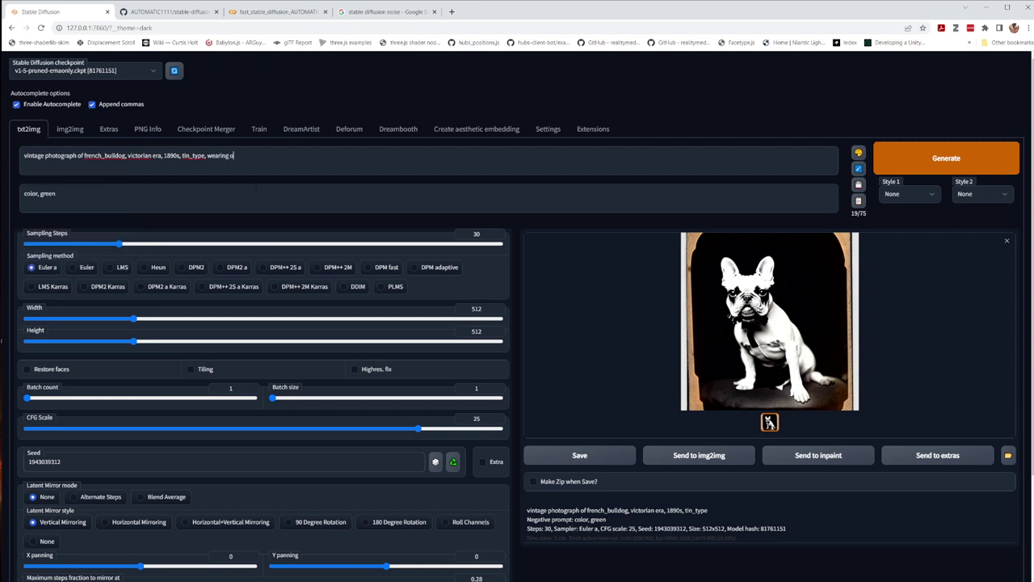
{"action": "key", "text": "BackSpace"}
{"action": "type", "text": "a bo"}
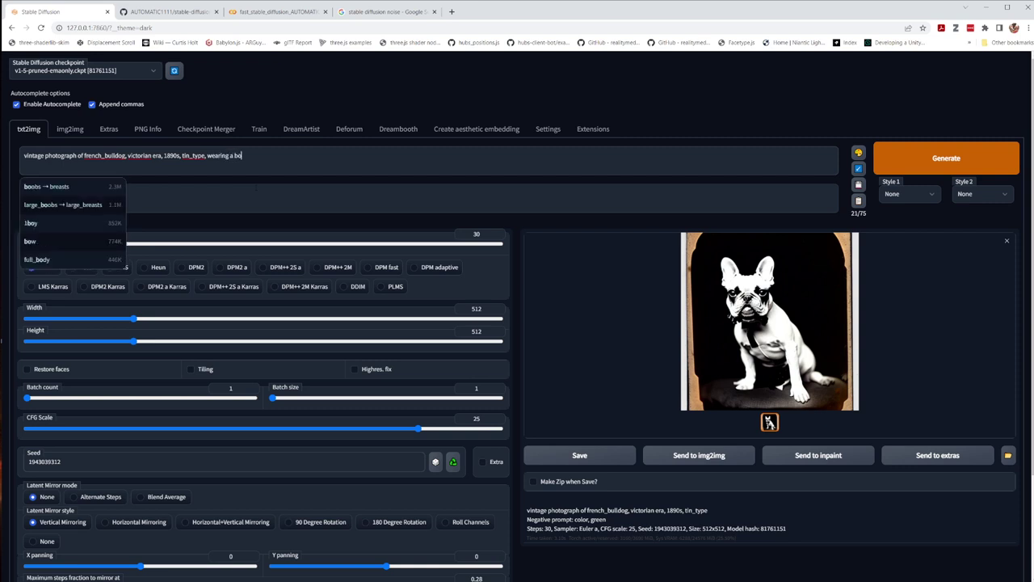
{"action": "type", "text": "wler hat"}
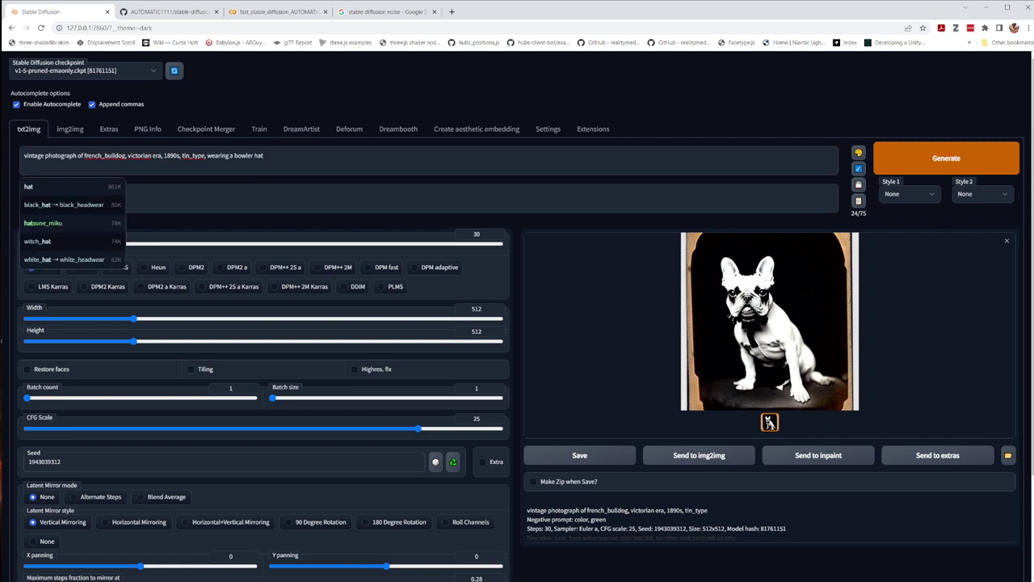
{"action": "double_click", "coordinate": [232, 155]}
{"action": "left_click", "coordinate": [1000, 165]}
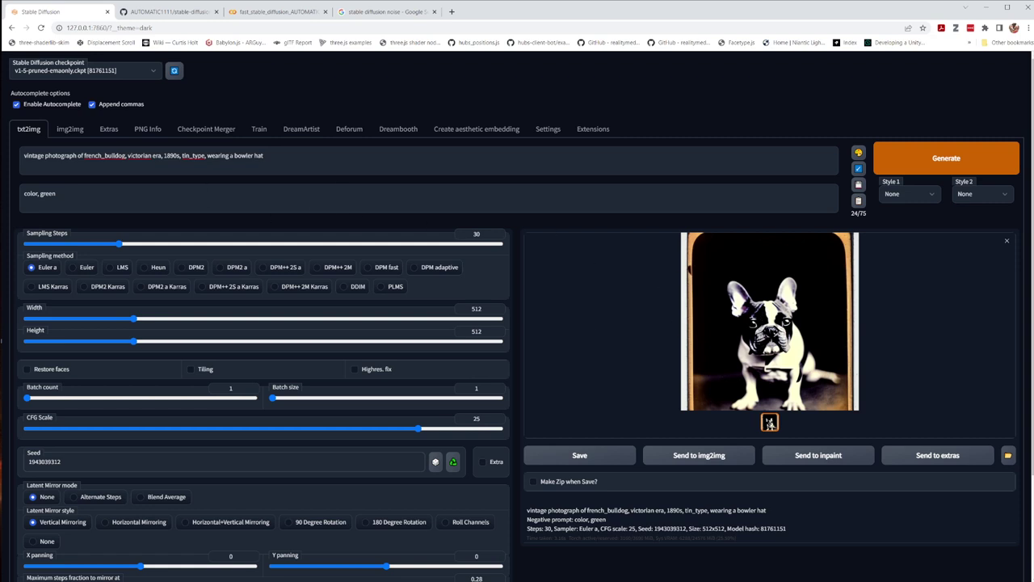
{"action": "double_click", "coordinate": [231, 155]}
Replace the trailing hat phrase with 'wearing a tiny bowler_hat'
{"action": "left_click", "coordinate": [234, 155]}
{"action": "left_click_drag", "start_coordinate": [264, 155], "coordinate": [205, 155]}
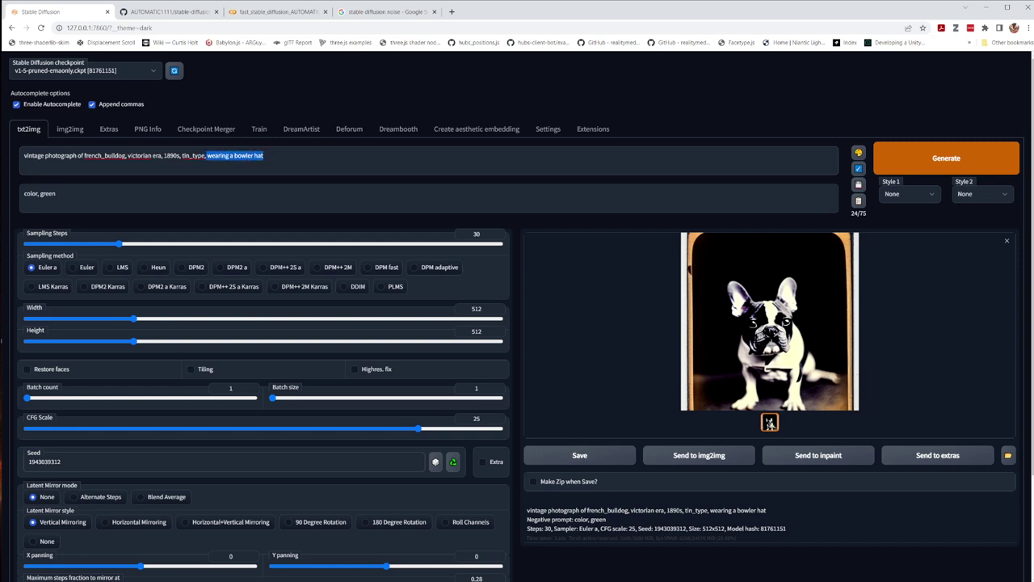
{"action": "key", "text": "BackSpace"}
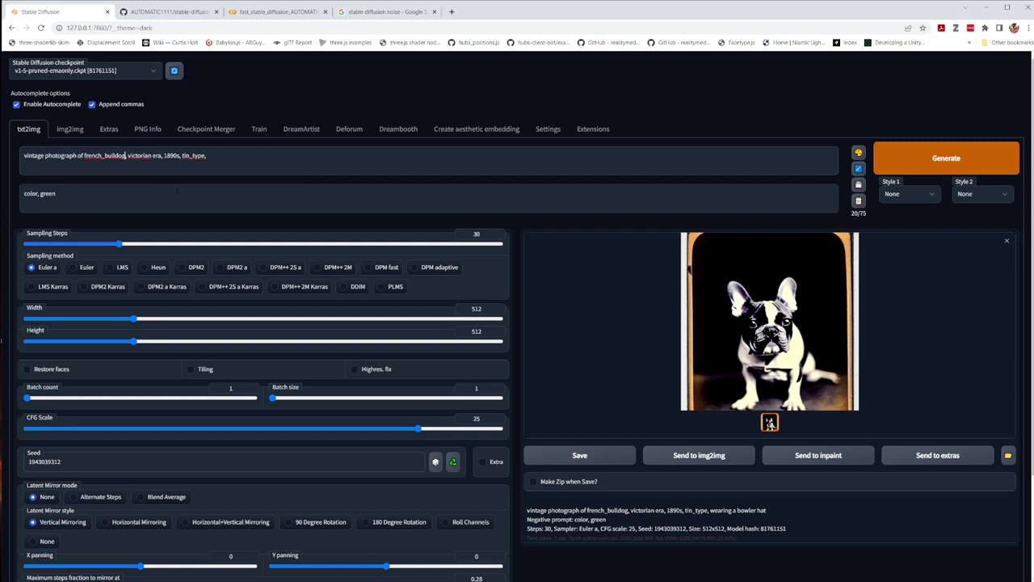
{"action": "type", "text": "we "}
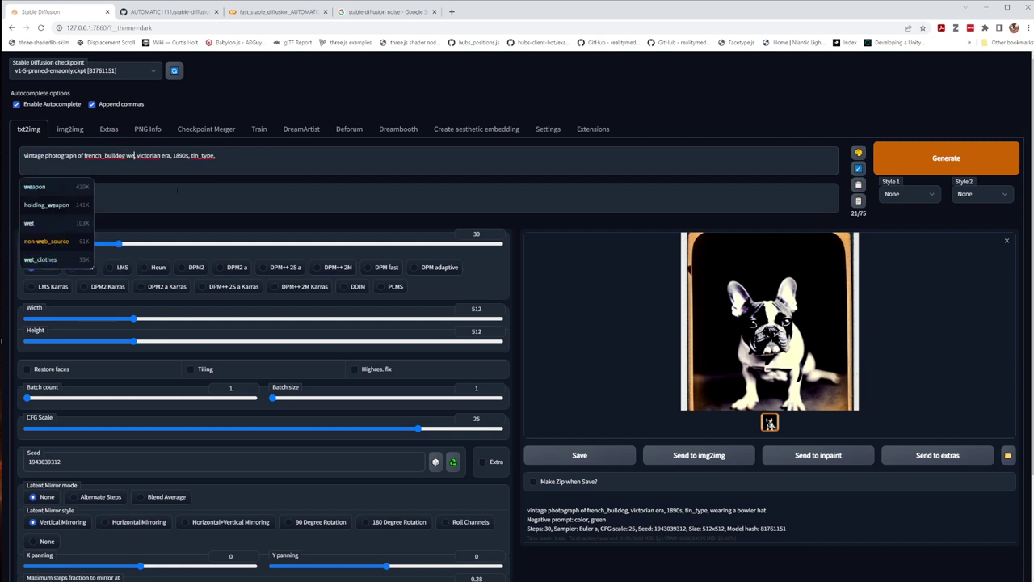
{"action": "type", "text": "aring"}
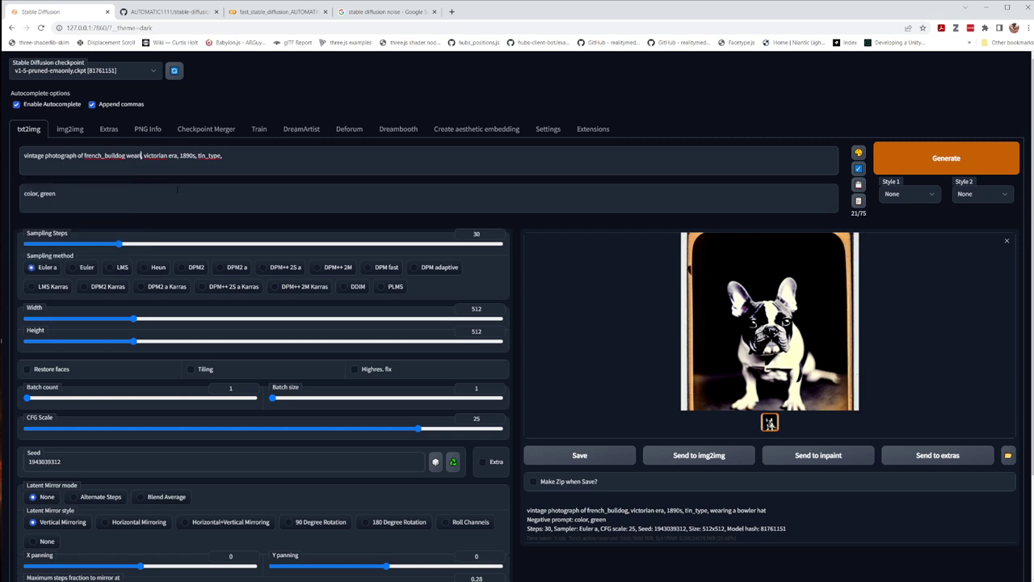
{"action": "type", "text": " a tin"}
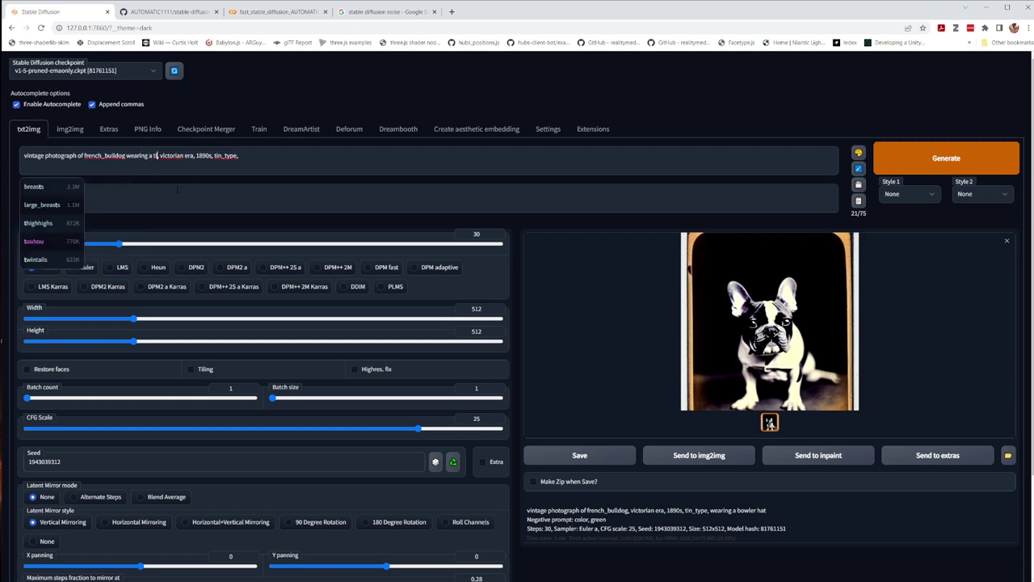
{"action": "type", "text": "y bowler"}
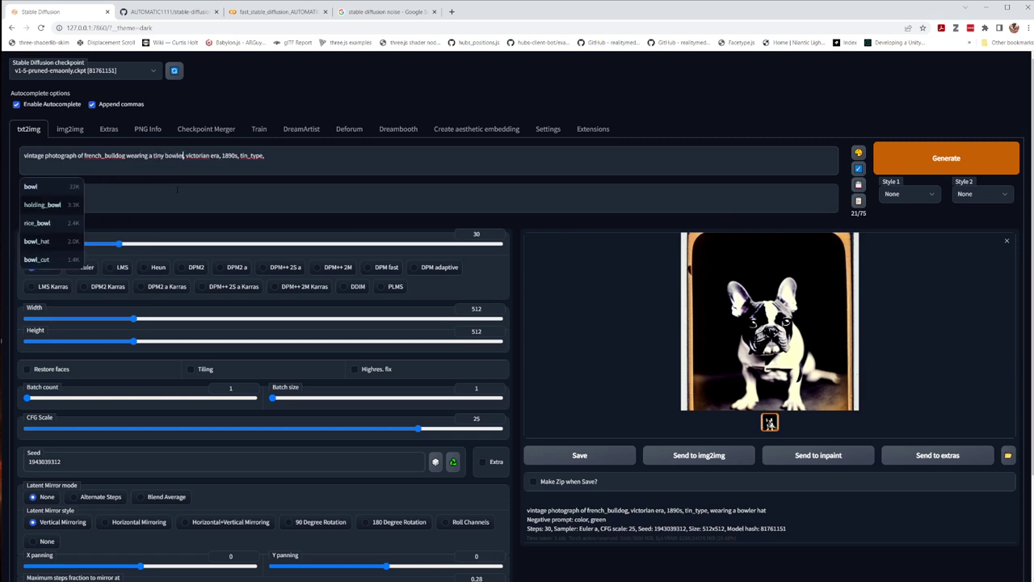
{"action": "key", "text": "BackSpace"}
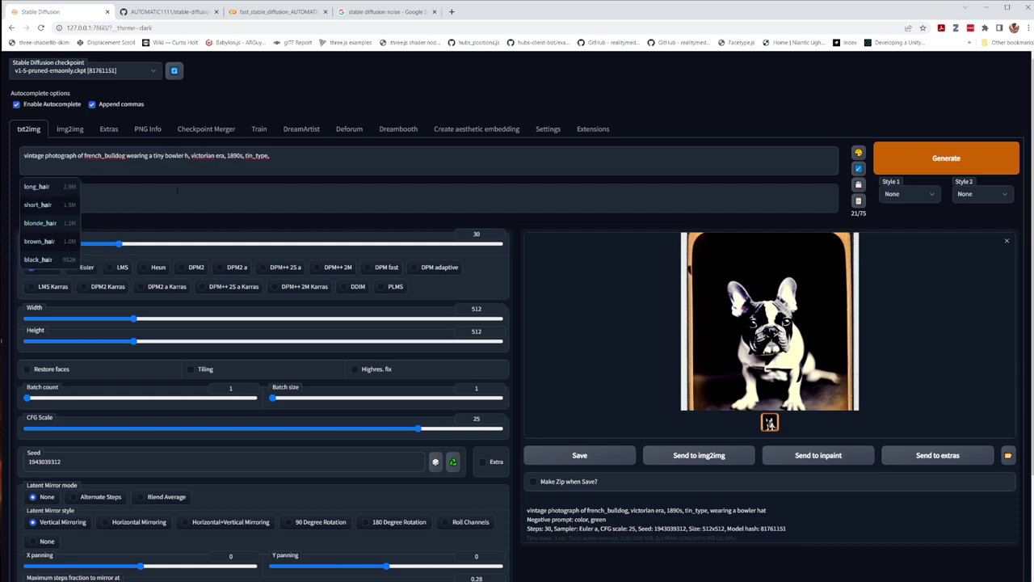
{"action": "type", "text": "r_hat"}
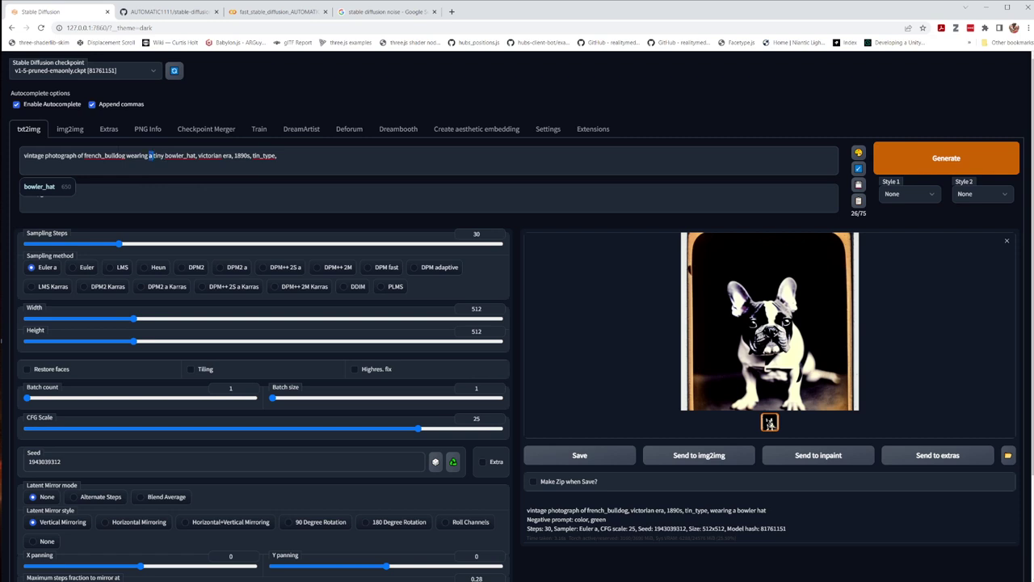
Drop 'a' and 'tiny' to leave 'wearing bowler_hat', generating after each removal
{"action": "key", "text": "BackSpace"}
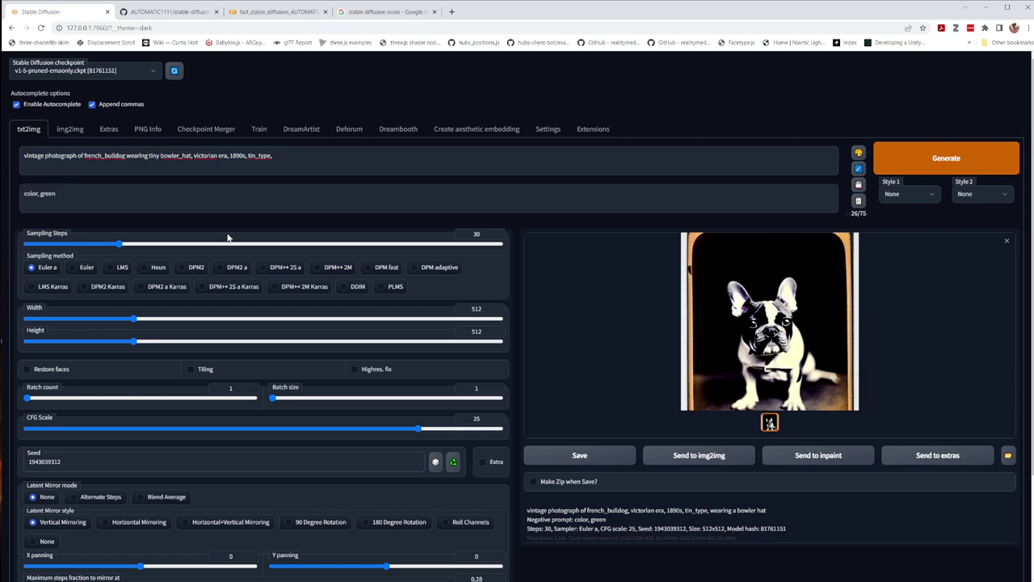
{"action": "left_click", "coordinate": [951, 155]}
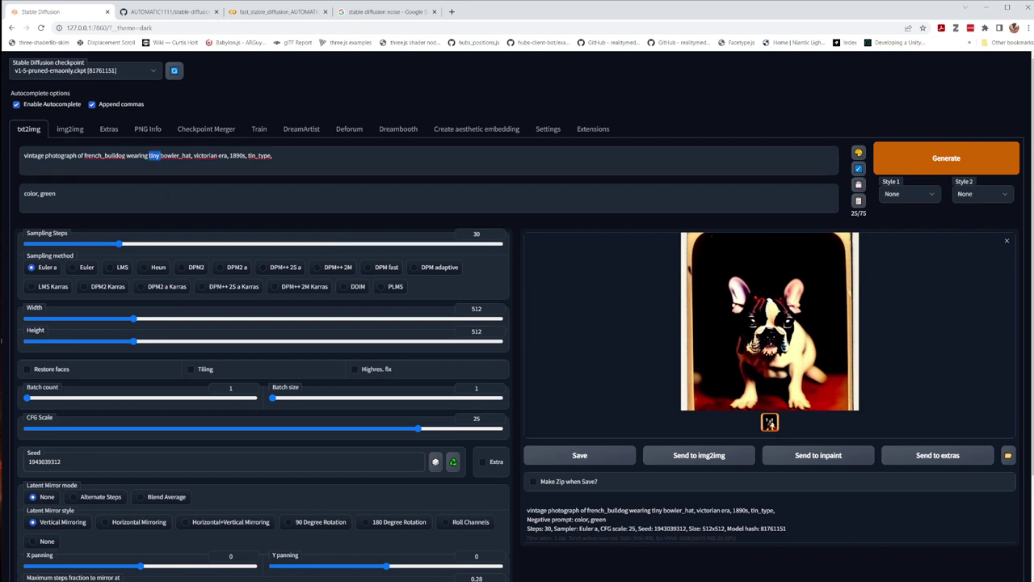
{"action": "key", "text": "BackSpace"}
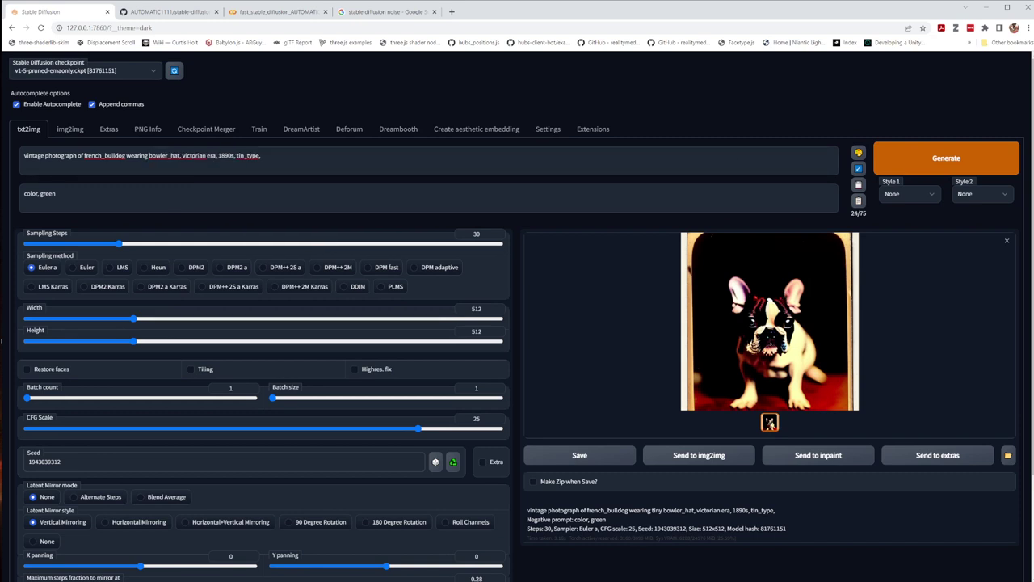
{"action": "left_click", "coordinate": [921, 160]}
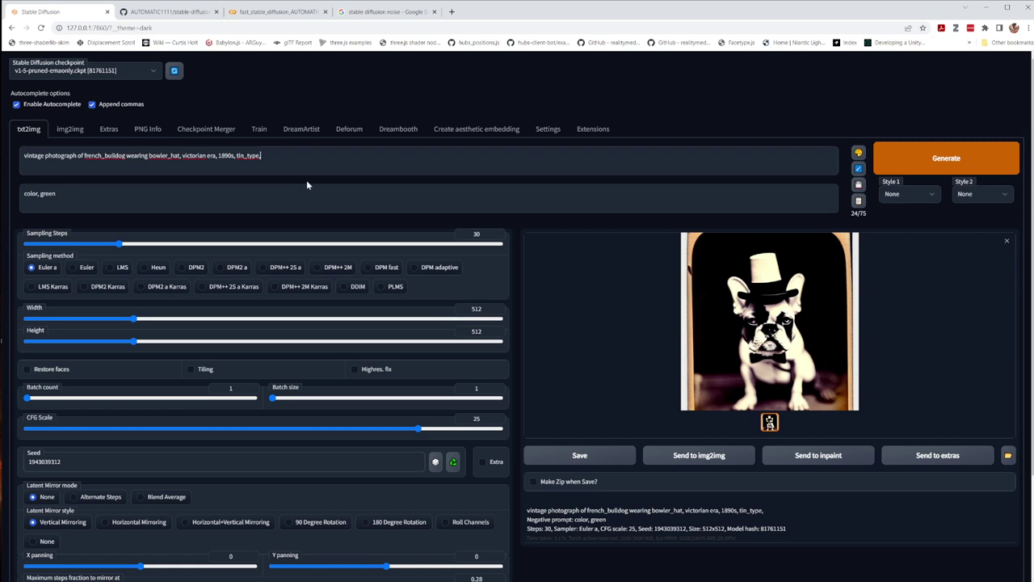
Delete the tin_type tag from the prompt and regenerate the top-hat bulldog
{"action": "left_click_drag", "start_coordinate": [261, 156], "coordinate": [240, 155]}
{"action": "key", "text": "BackSpace"}
{"action": "left_click", "coordinate": [946, 155]}
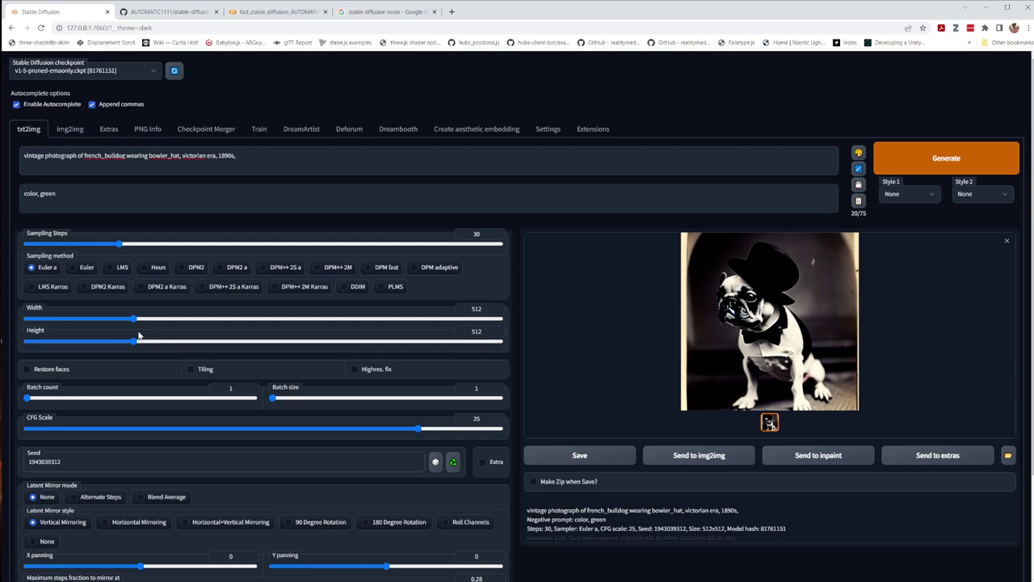
Set Height to 704 with width 512 and generate the taller portrait
{"action": "left_click_drag", "start_coordinate": [137, 341], "coordinate": [179, 343]}
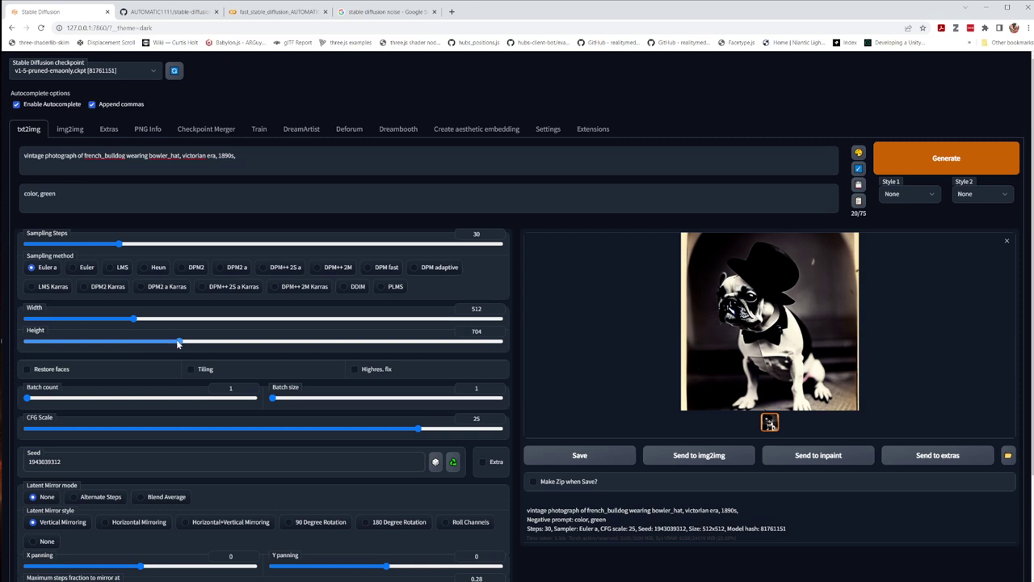
{"action": "left_click", "coordinate": [970, 166]}
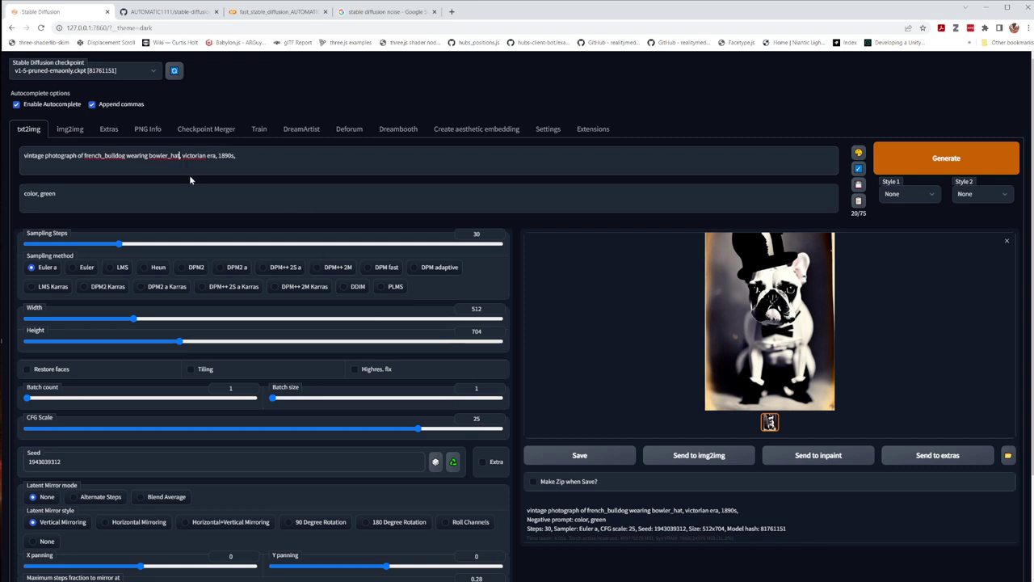
Add 'sitting on a pillow' after bowler_hat and generate the seated bulldog
{"action": "type", "text": "sitti"}
{"action": "type", "text": "ng on a p"}
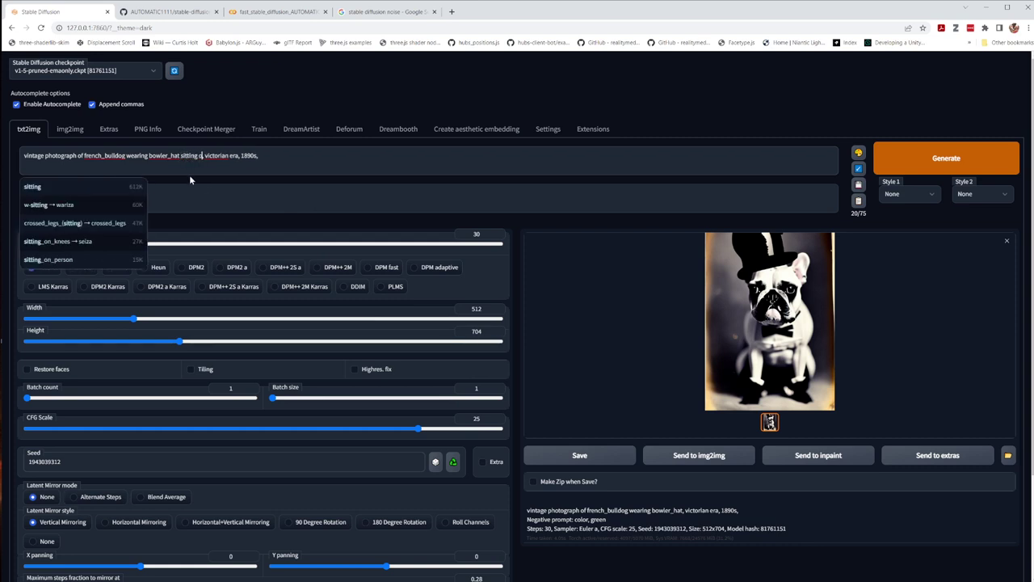
{"action": "type", "text": "illow,"}
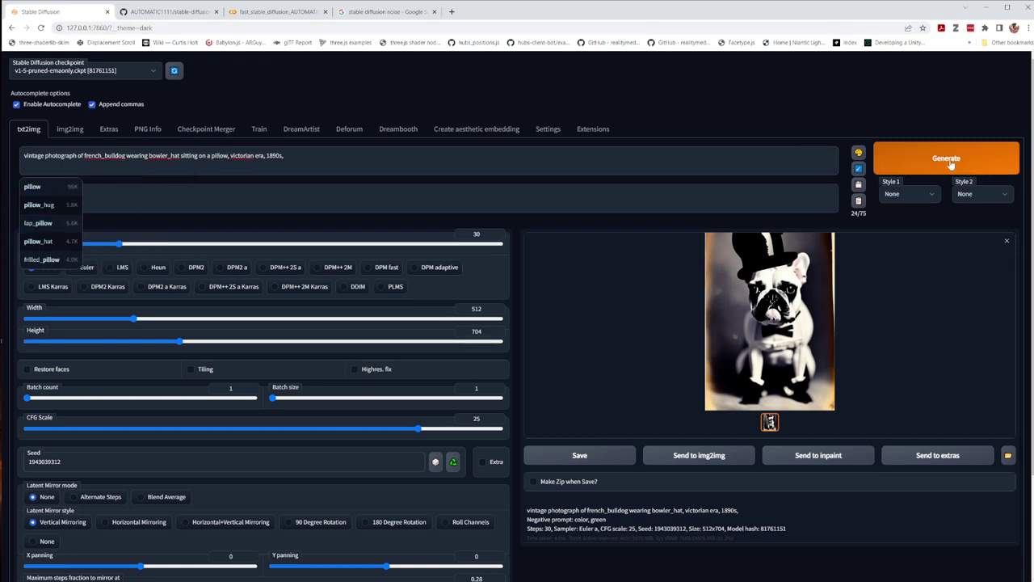
{"action": "left_click", "coordinate": [950, 167]}
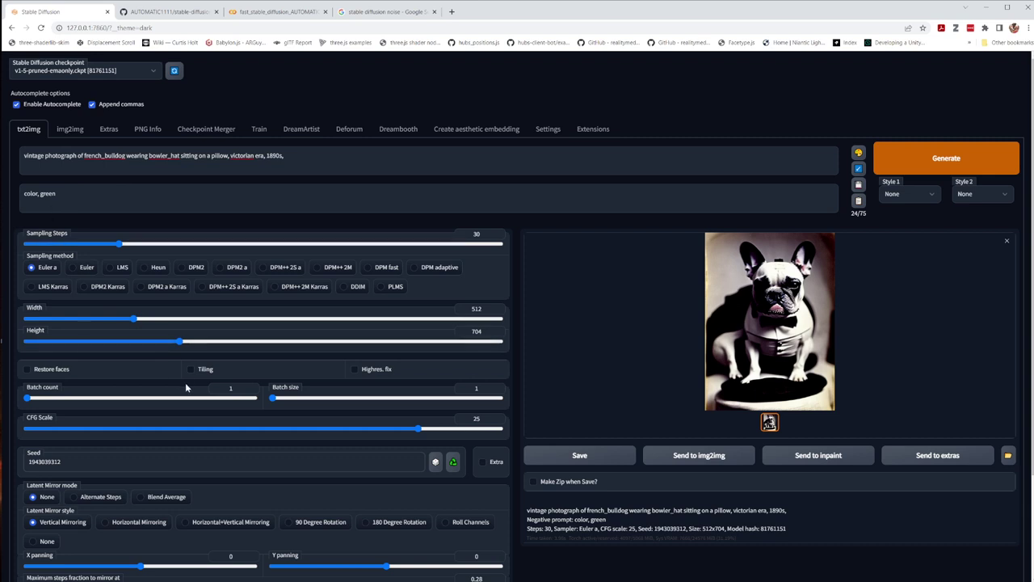
Remove 'green' so the negative prompt is just 'color', then regenerate
{"action": "double_click", "coordinate": [47, 193]}
{"action": "key", "text": "BackSpace"}
{"action": "key", "text": "BackSpace"}
{"action": "key", "text": "BackSpace"}
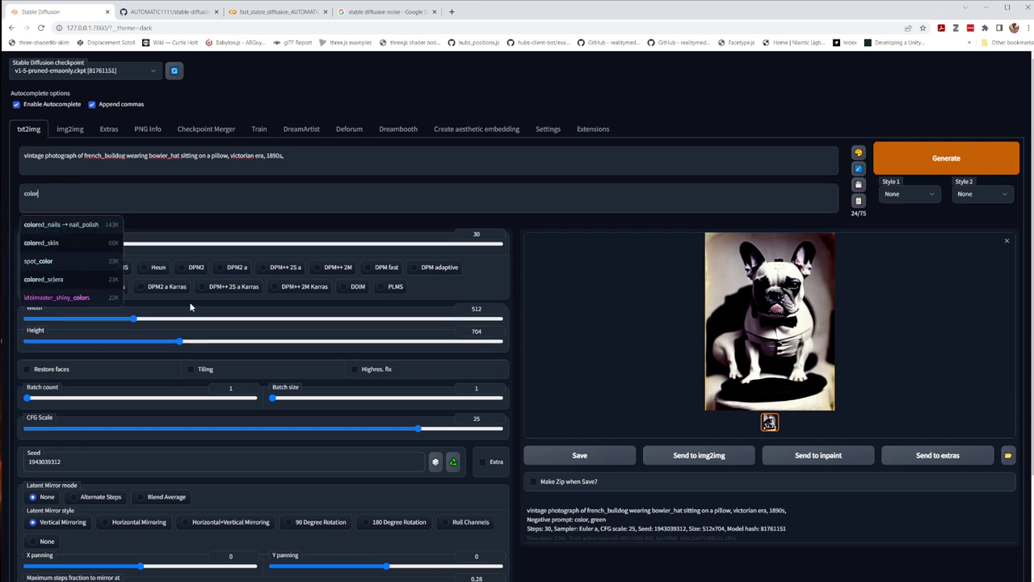
{"action": "left_click", "coordinate": [954, 164]}
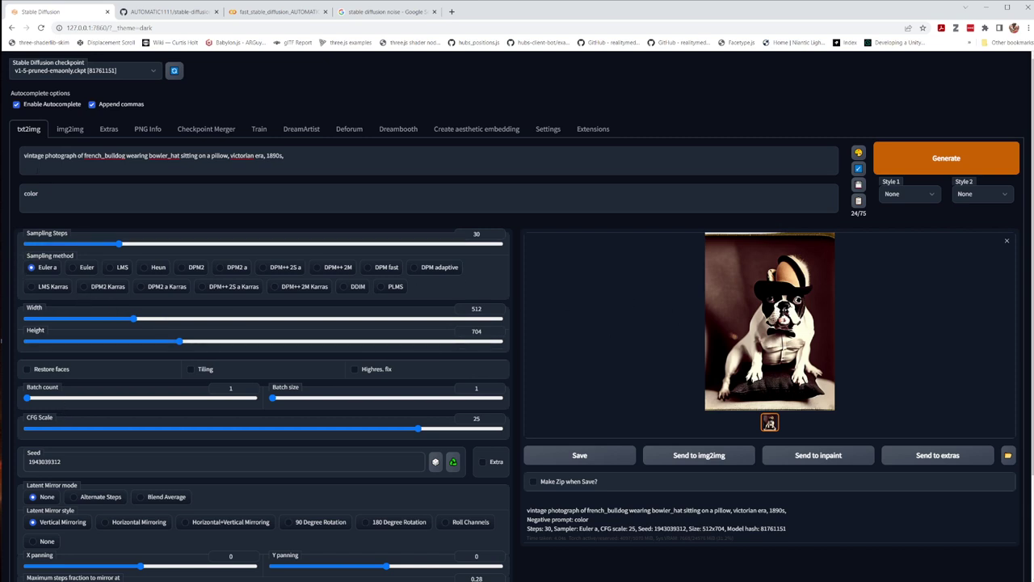
{"action": "left_click_drag", "start_coordinate": [15, 162], "coordinate": [462, 180]}
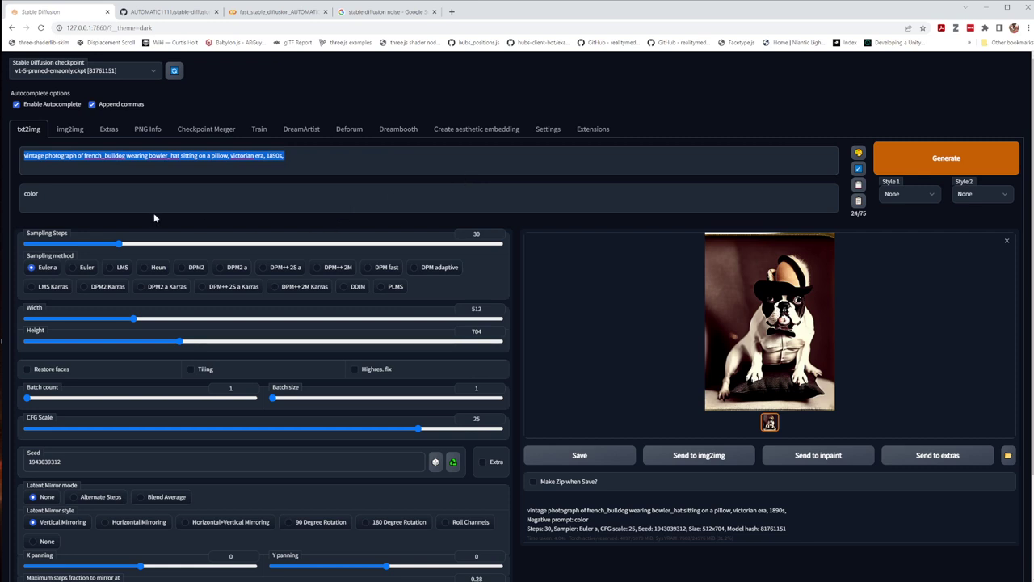
Replace french_bulldog with 'person' in the prompt
{"action": "double_click", "coordinate": [30, 194]}
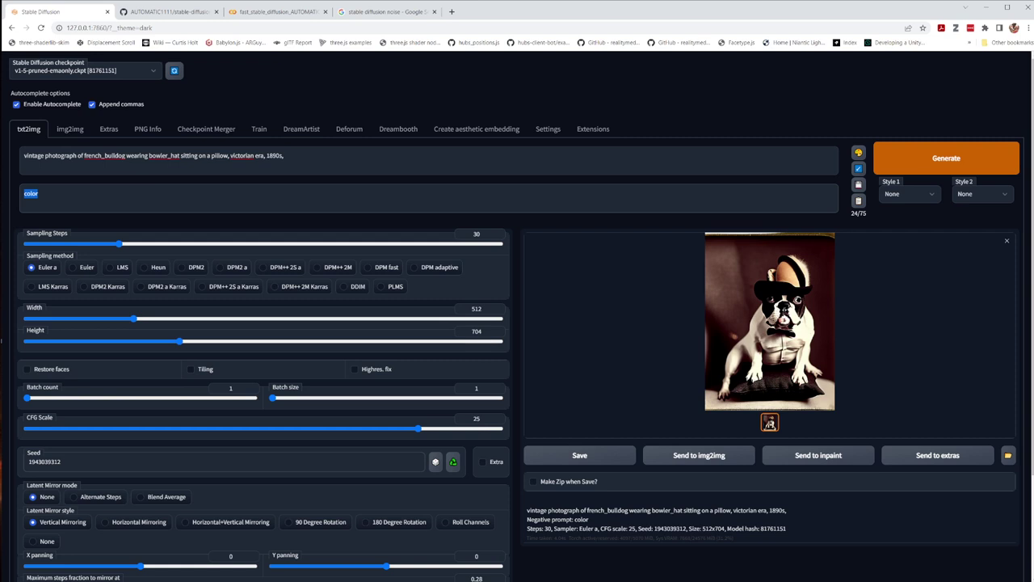
{"action": "left_click_drag", "start_coordinate": [102, 155], "coordinate": [126, 155]}
{"action": "left_click", "coordinate": [84, 155]}
{"action": "left_click_drag", "start_coordinate": [126, 155], "coordinate": [84, 155]}
{"action": "type", "text": "person"}
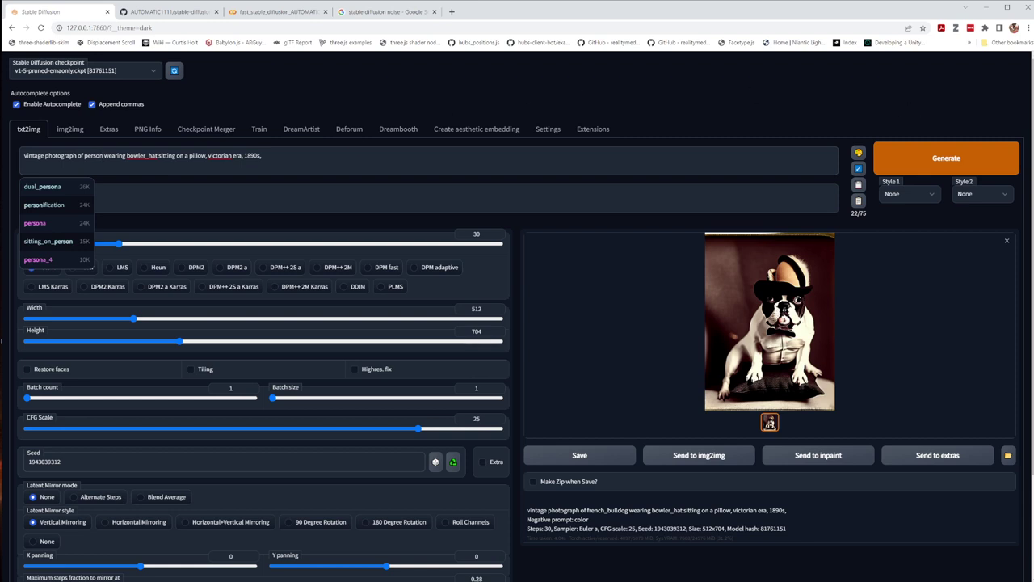
Delete 'sitting on a pillow' and generate the Victorian man in a top hat
{"action": "left_click_drag", "start_coordinate": [205, 155], "coordinate": [159, 155]}
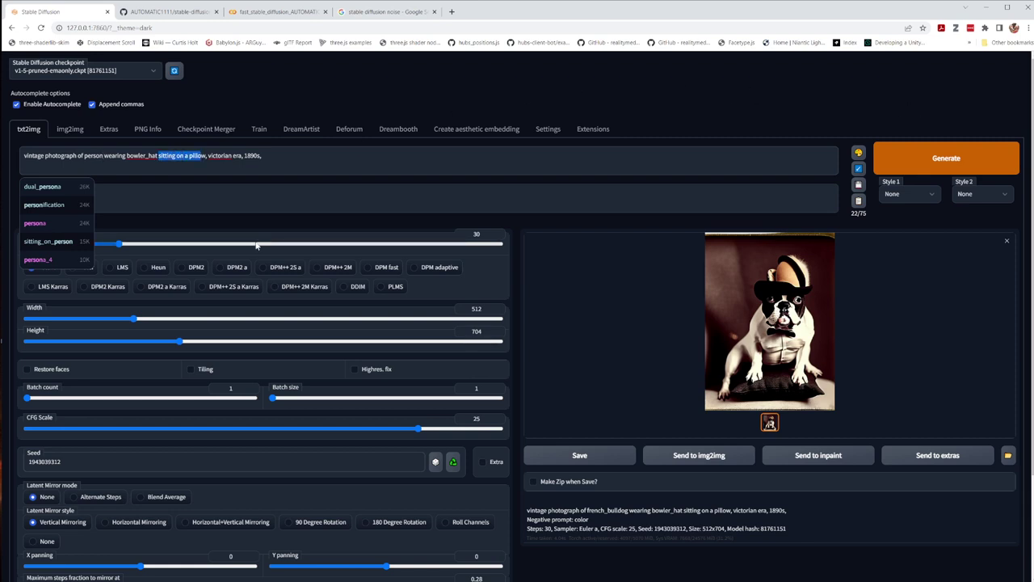
{"action": "key", "text": "BackSpace"}
{"action": "key", "text": "BackSpace"}
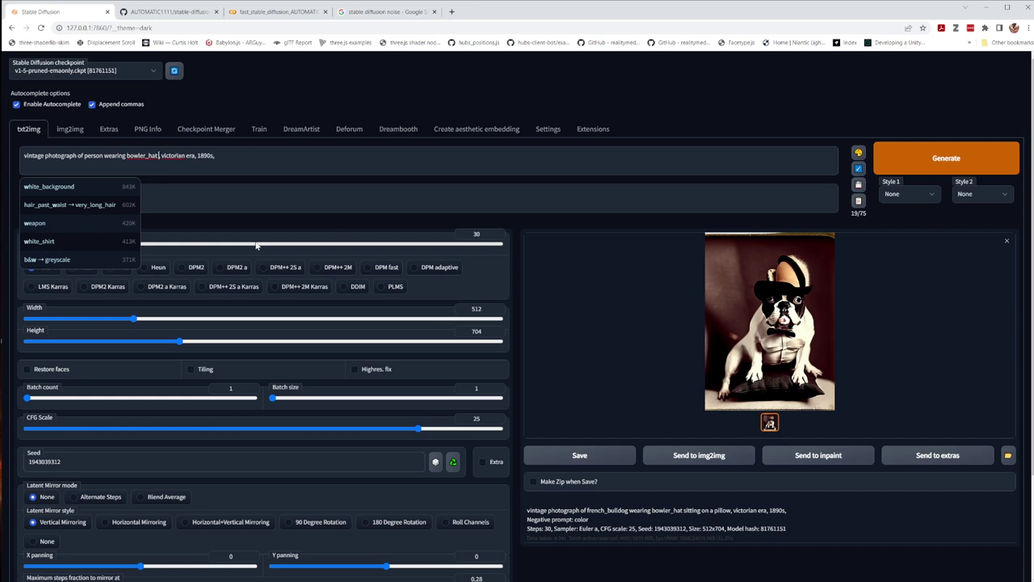
{"action": "key", "text": "BackSpace"}
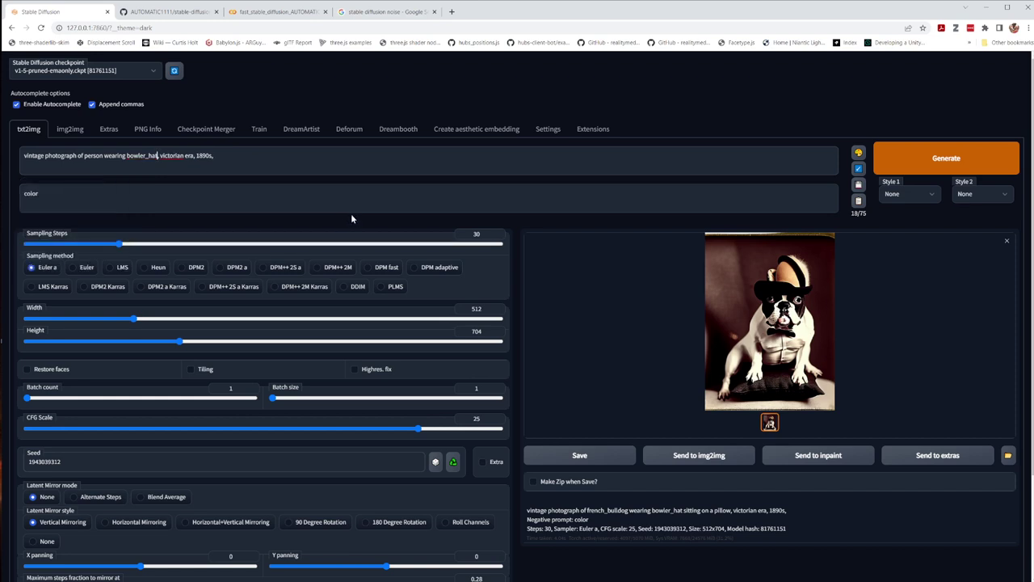
{"action": "left_click", "coordinate": [970, 158]}
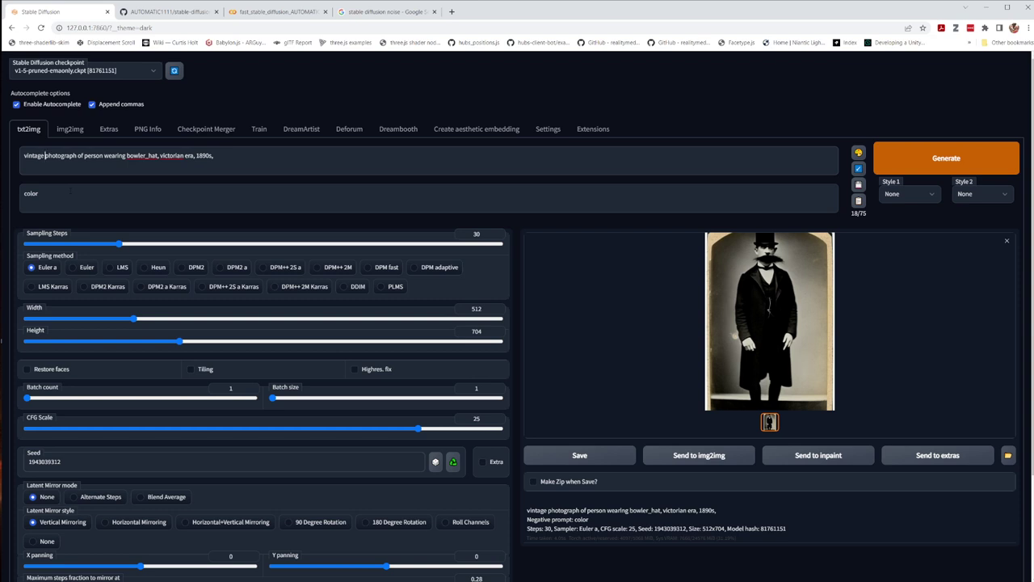
Select the StylePile script, leaving its Image type and View options at Not set
{"action": "scroll", "coordinate": [149, 296], "scroll_direction": "down", "scroll_amount": 2}
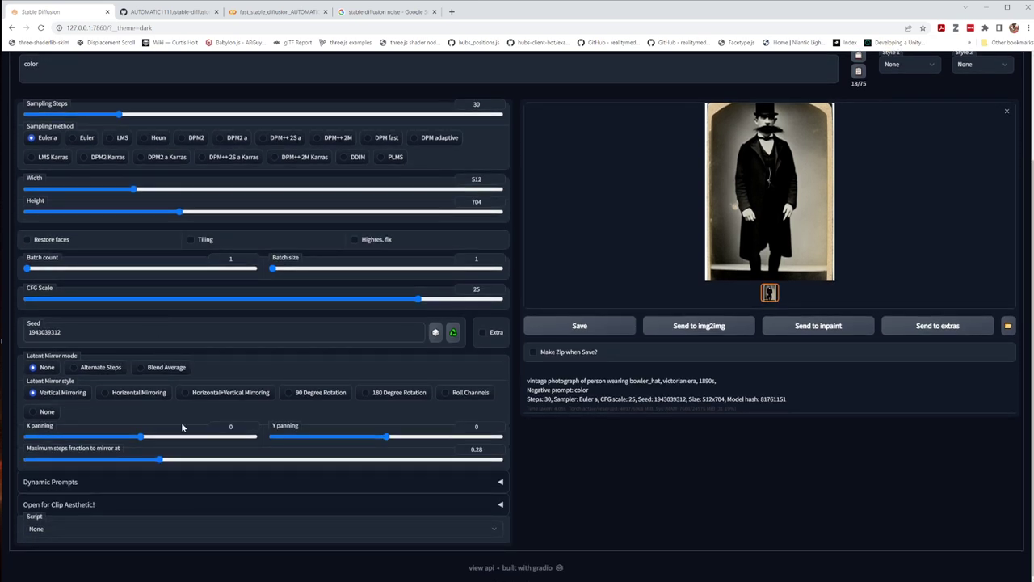
{"action": "left_click", "coordinate": [480, 529]}
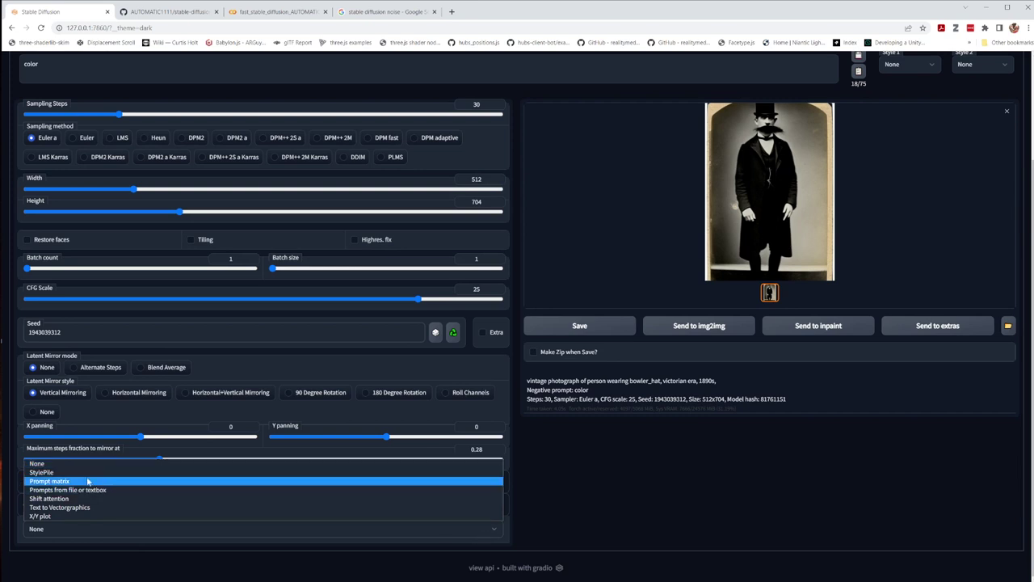
{"action": "left_click", "coordinate": [41, 473]}
{"action": "scroll", "coordinate": [379, 531], "scroll_direction": "down", "scroll_amount": 2}
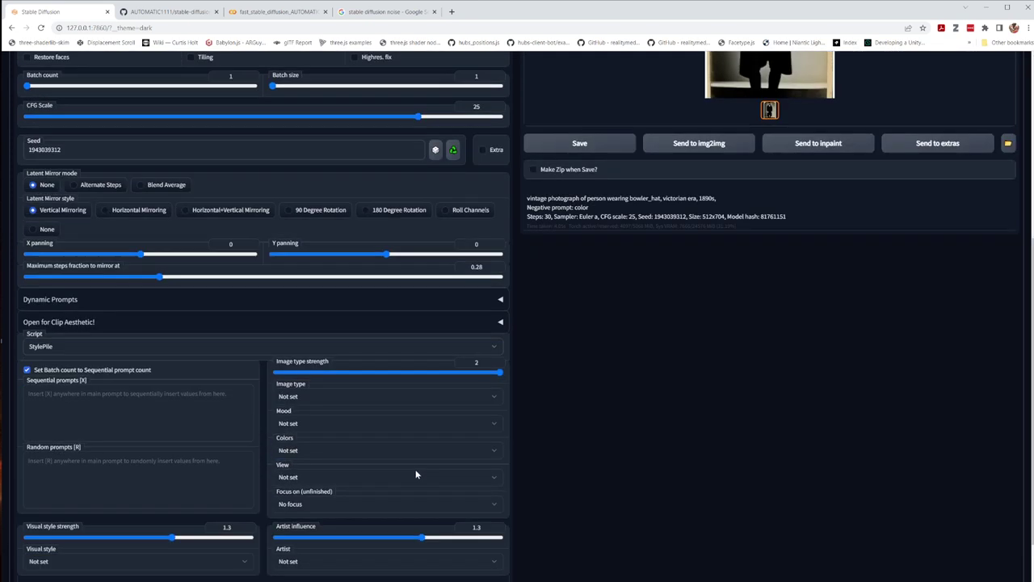
{"action": "left_click", "coordinate": [327, 396]}
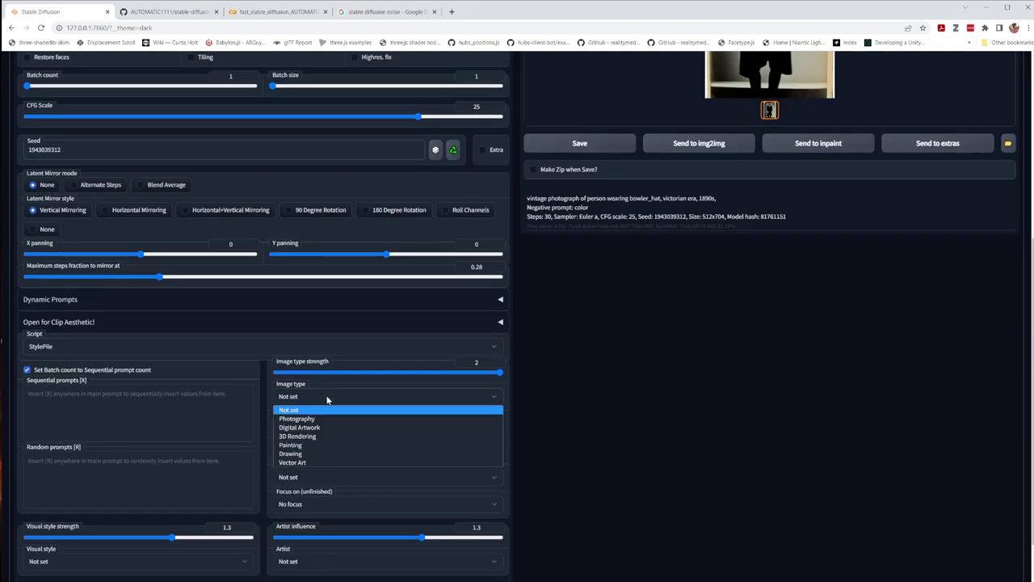
{"action": "left_click", "coordinate": [269, 385]}
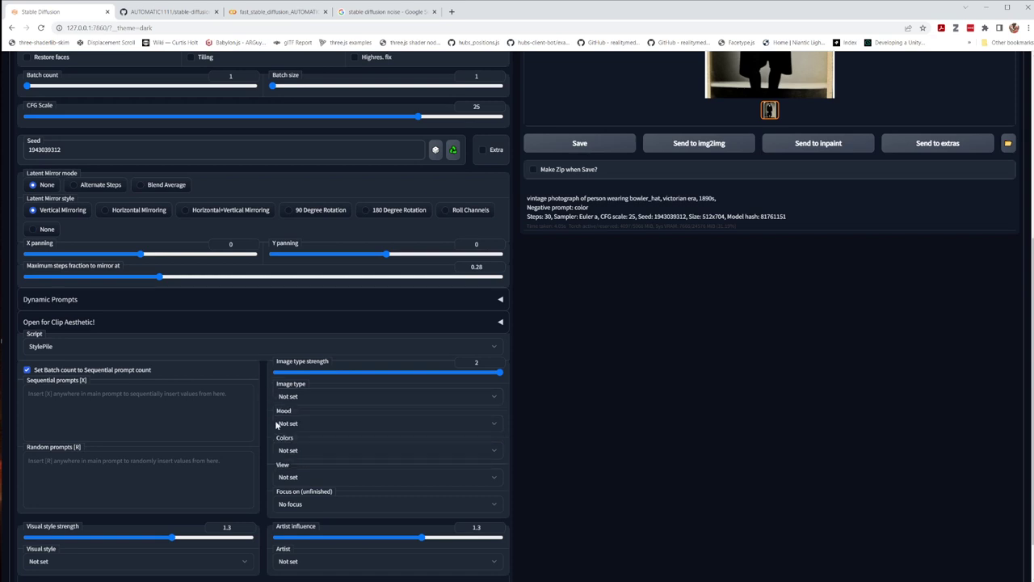
{"action": "left_click", "coordinate": [303, 476]}
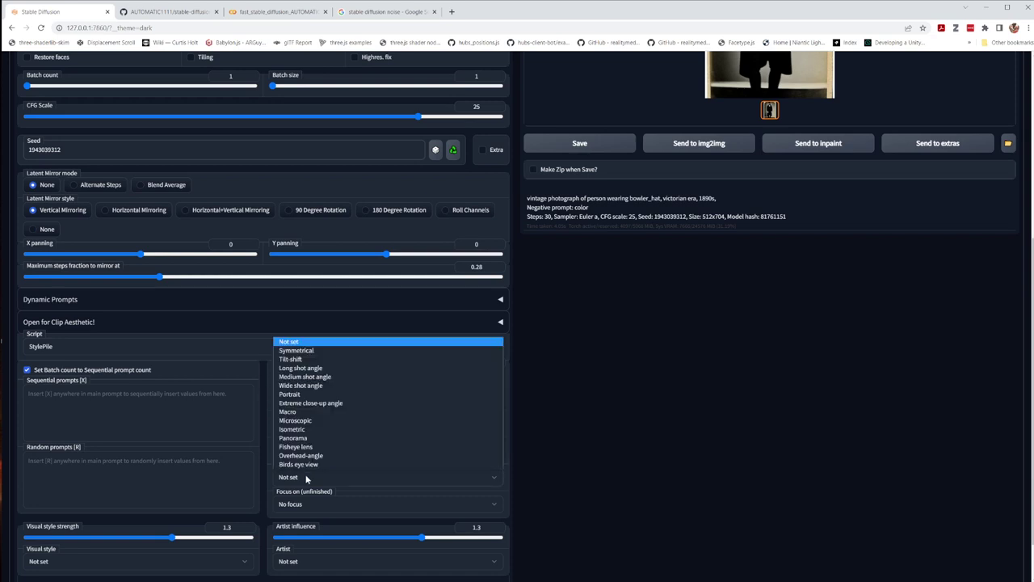
{"action": "left_click", "coordinate": [313, 377]}
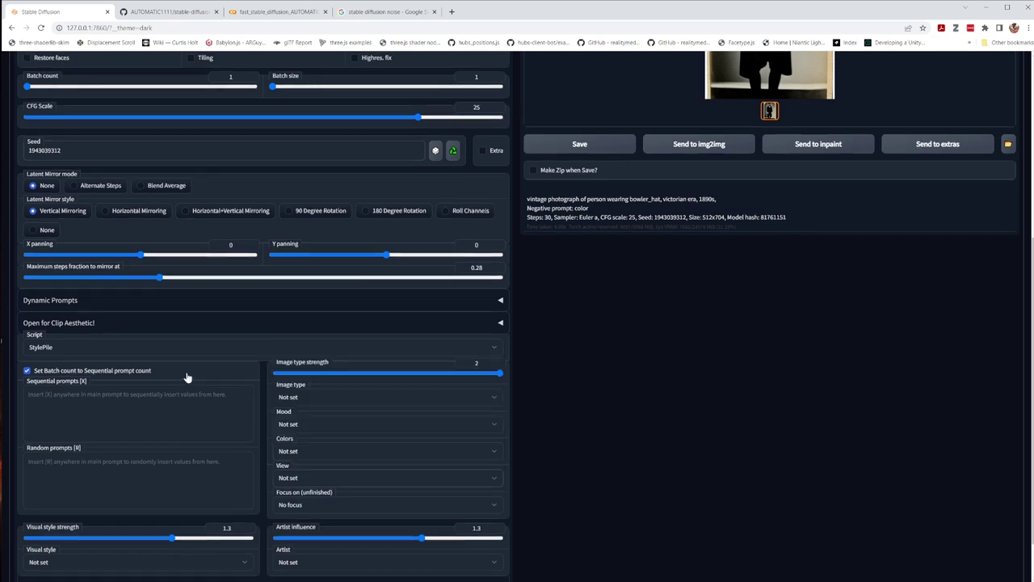
{"action": "scroll", "coordinate": [187, 375], "scroll_direction": "up", "scroll_amount": 4}
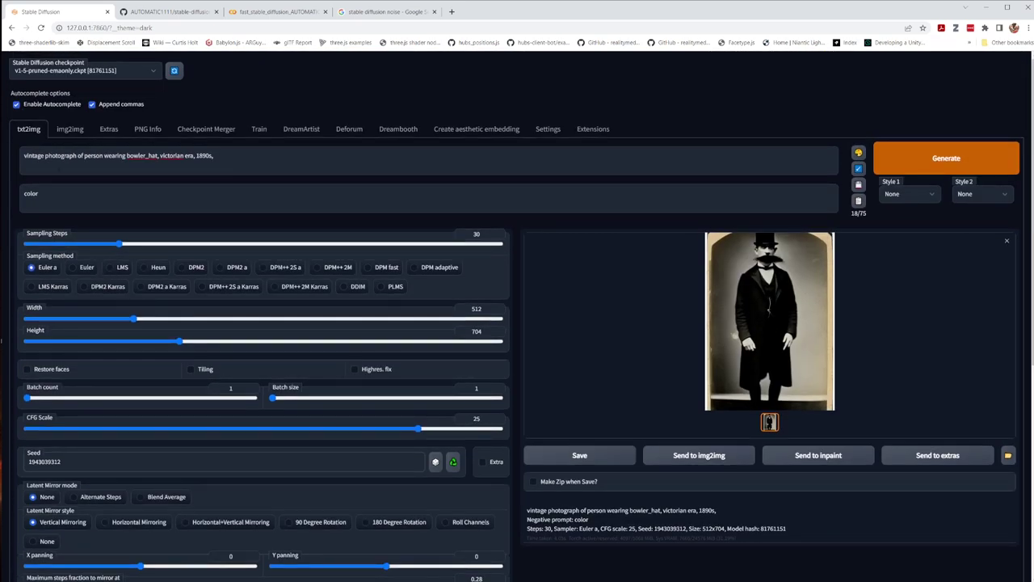
Add 'medium shot_angle' after 'vintage' in the prompt and generate a new image
{"action": "type", "text": "medium "}
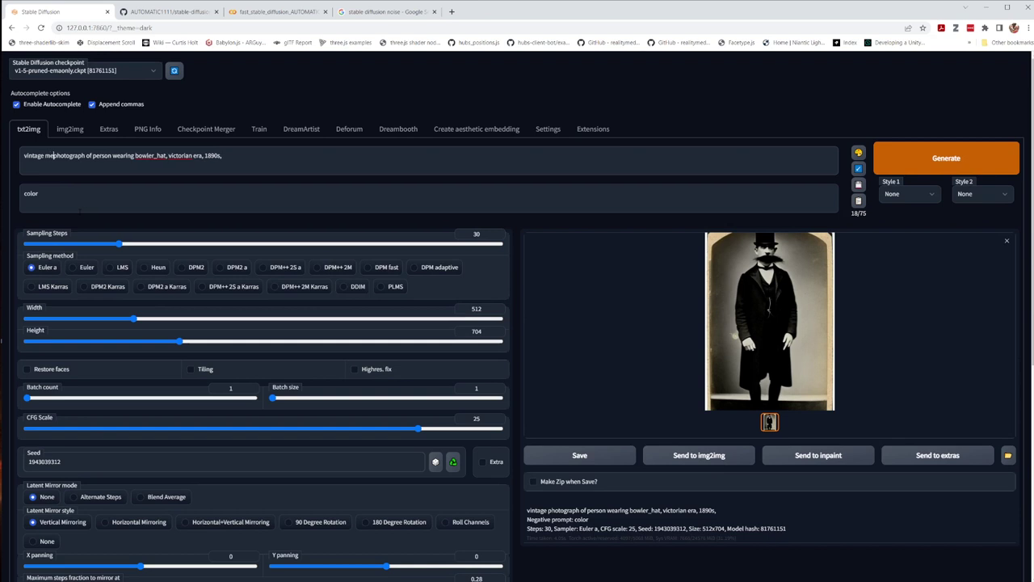
{"action": "type", "text": "shot_ang"}
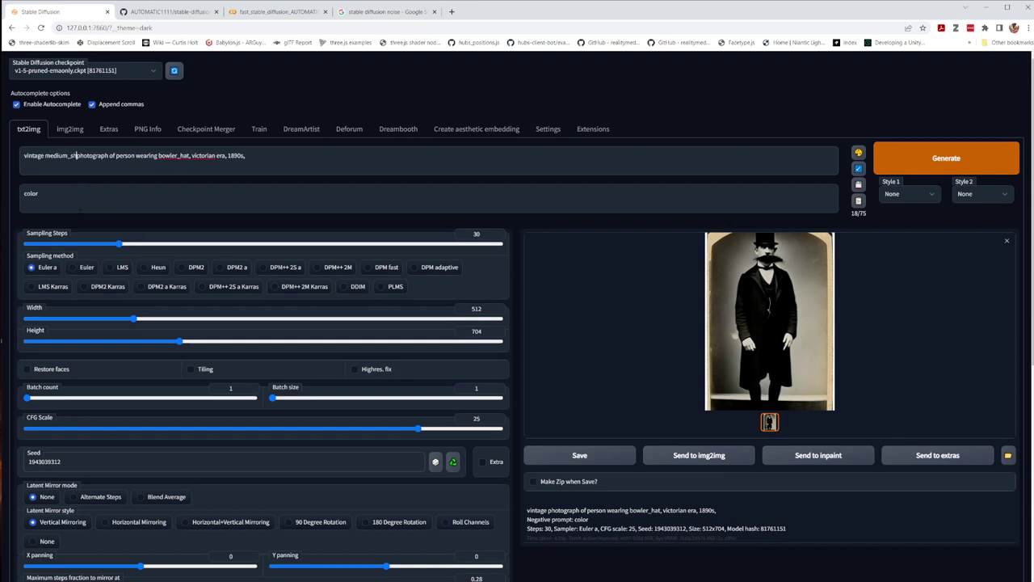
{"action": "type", "text": "le"}
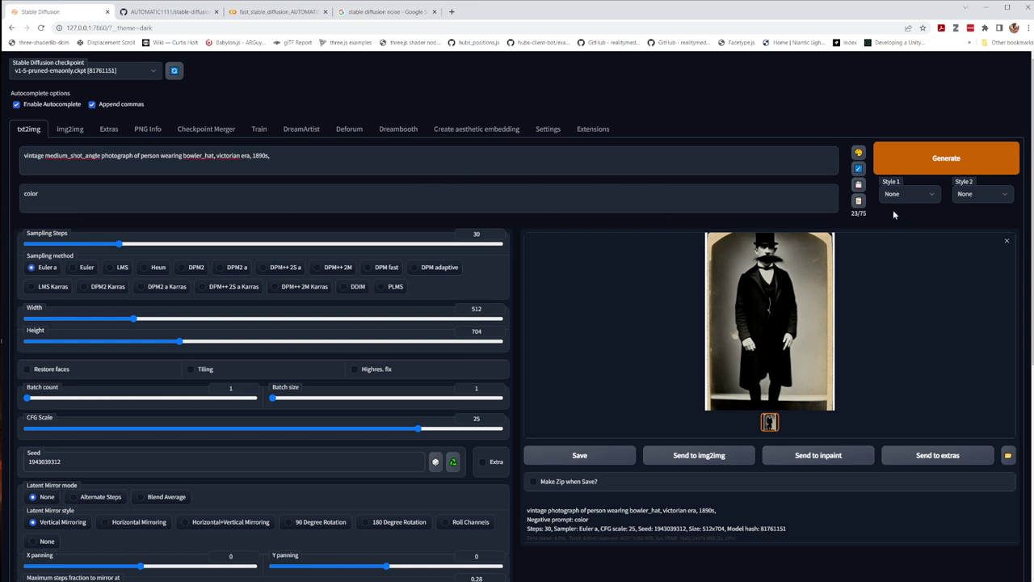
{"action": "left_click", "coordinate": [965, 161]}
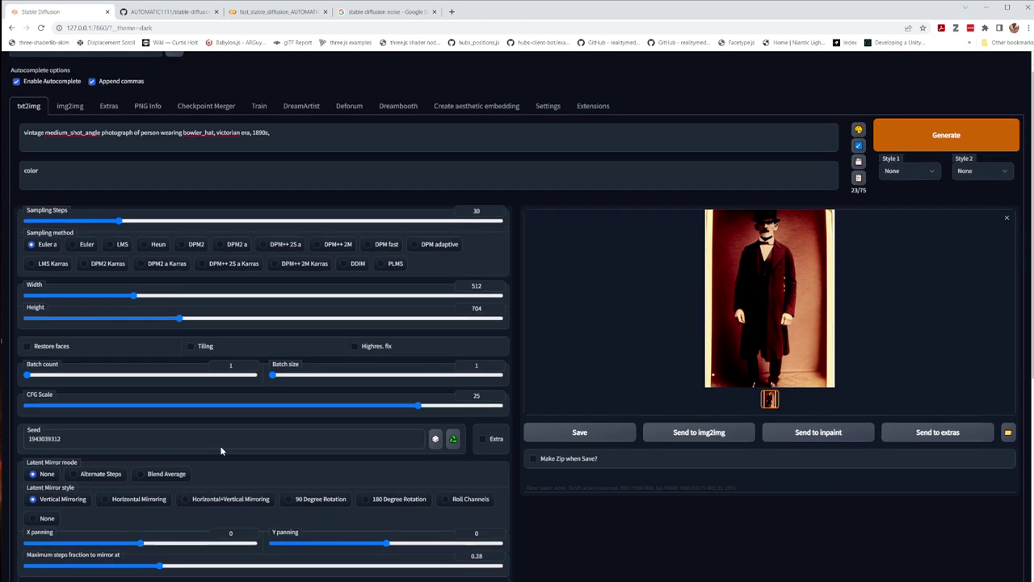
Reset the seed to -1 for random values, raise batch count to 4, and generate
{"action": "scroll", "coordinate": [220, 445], "scroll_direction": "down", "scroll_amount": 3}
{"action": "scroll", "coordinate": [87, 318], "scroll_direction": "up", "scroll_amount": 2}
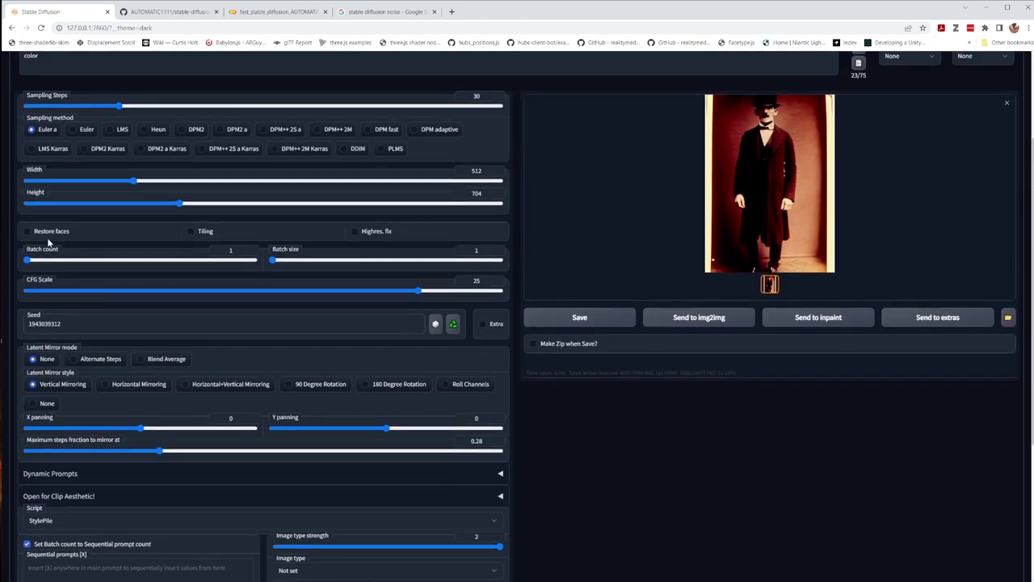
{"action": "left_click_drag", "start_coordinate": [87, 324], "coordinate": [3, 325]}
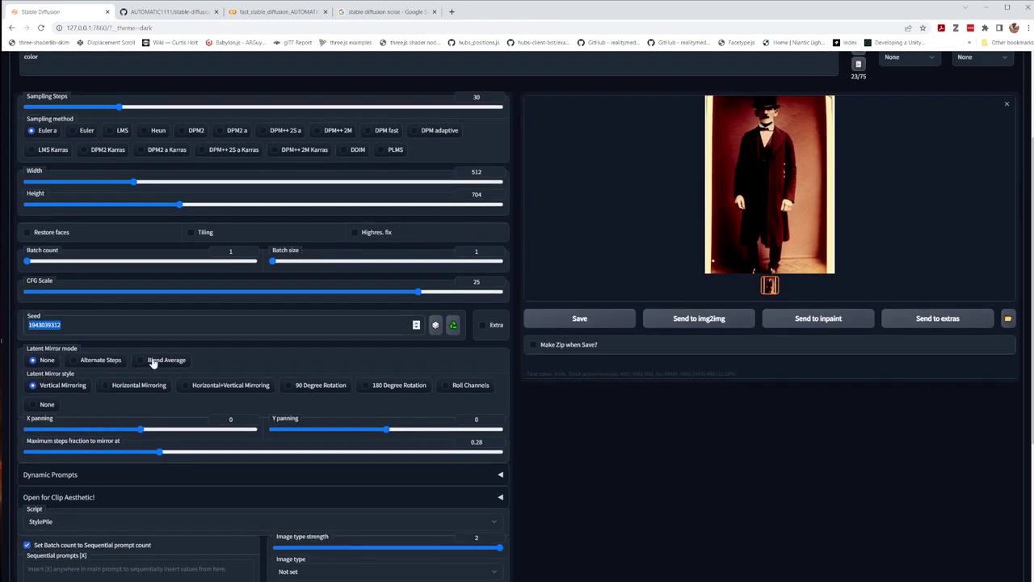
{"action": "left_click", "coordinate": [436, 325]}
{"action": "scroll", "coordinate": [689, 552], "scroll_direction": "up", "scroll_amount": 2}
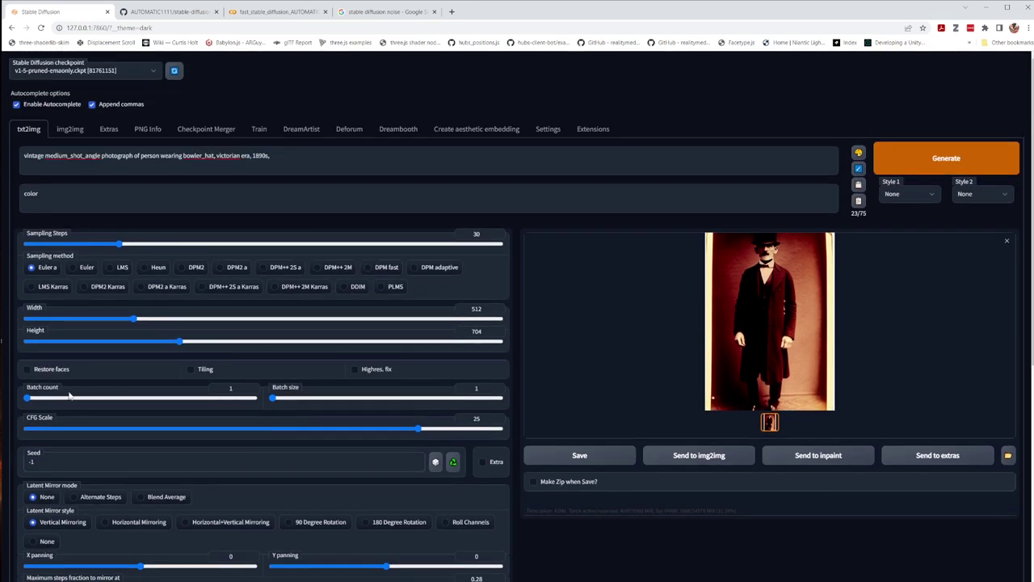
{"action": "left_click_drag", "start_coordinate": [25, 398], "coordinate": [73, 401]}
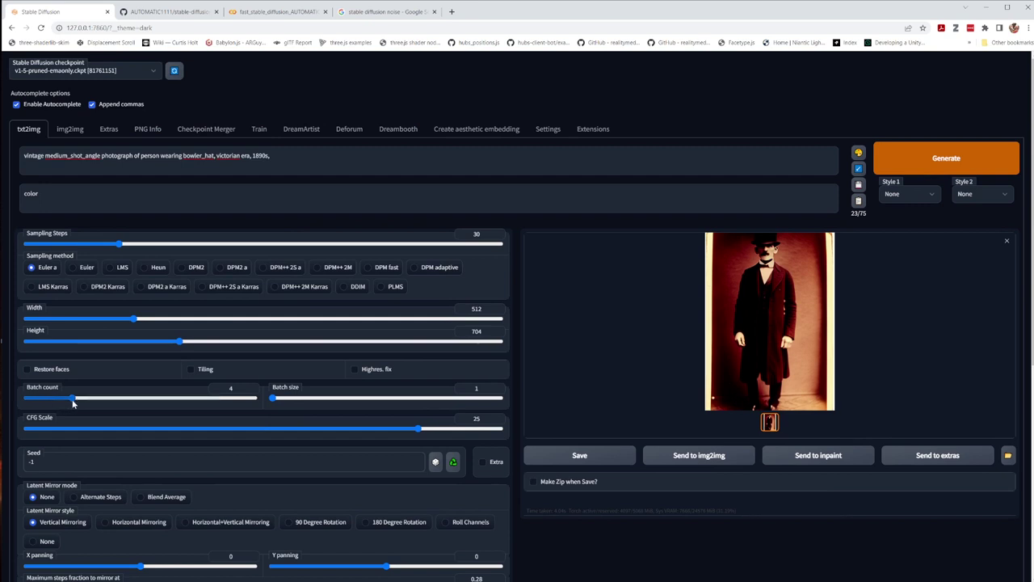
{"action": "left_click", "coordinate": [931, 162]}
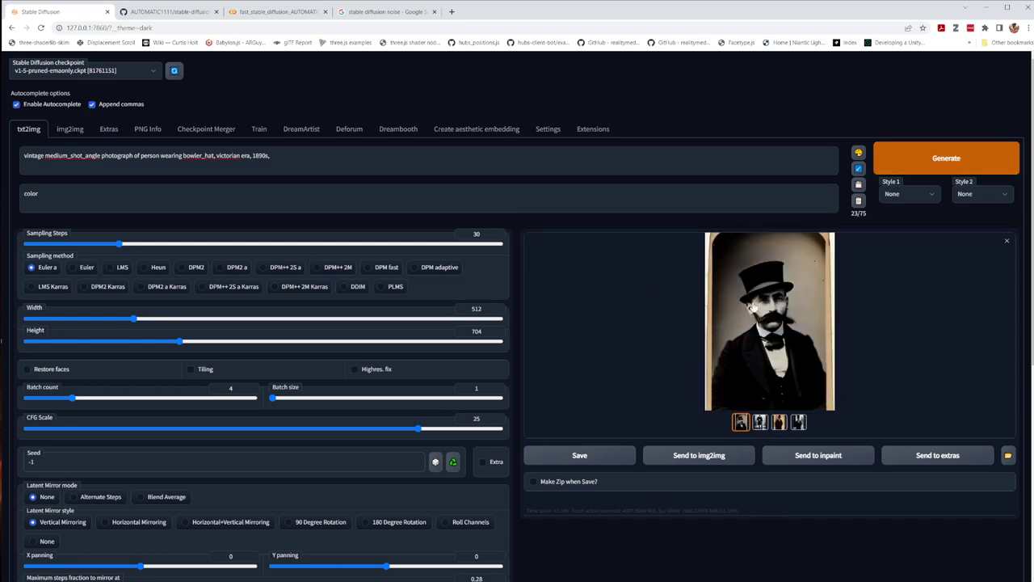
{"action": "left_click", "coordinate": [778, 421]}
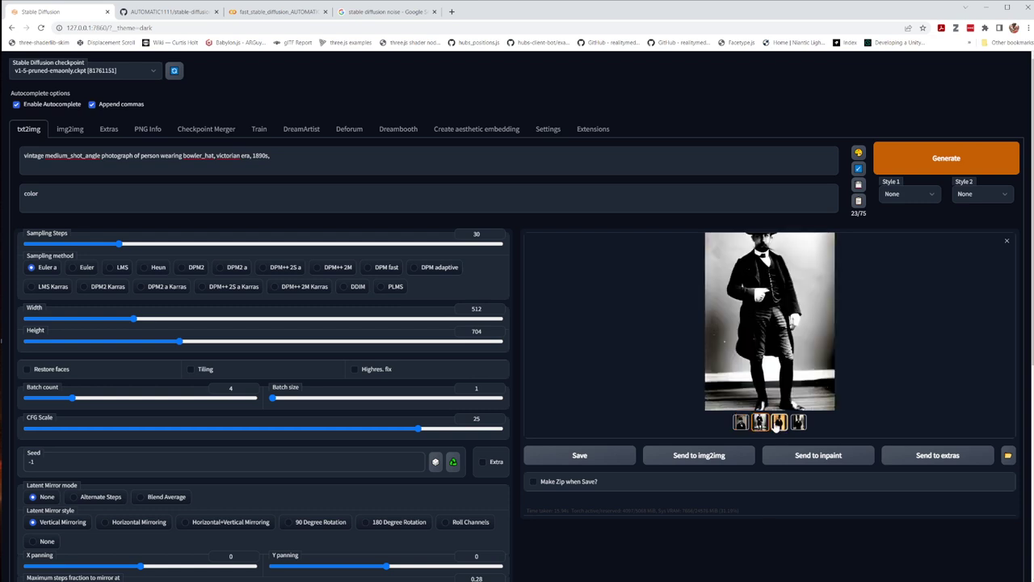
{"action": "left_click", "coordinate": [779, 421]}
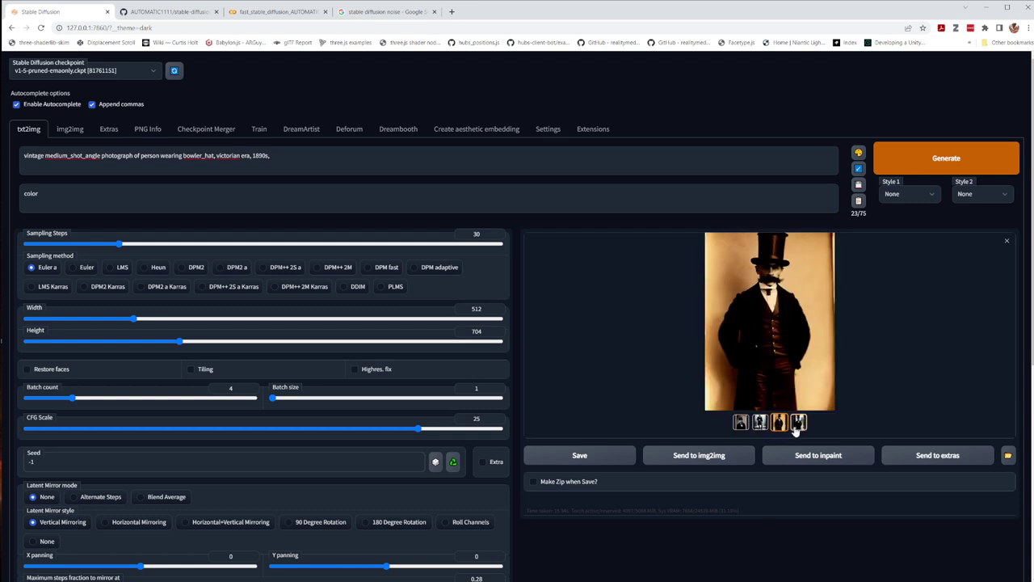
{"action": "left_click", "coordinate": [798, 421]}
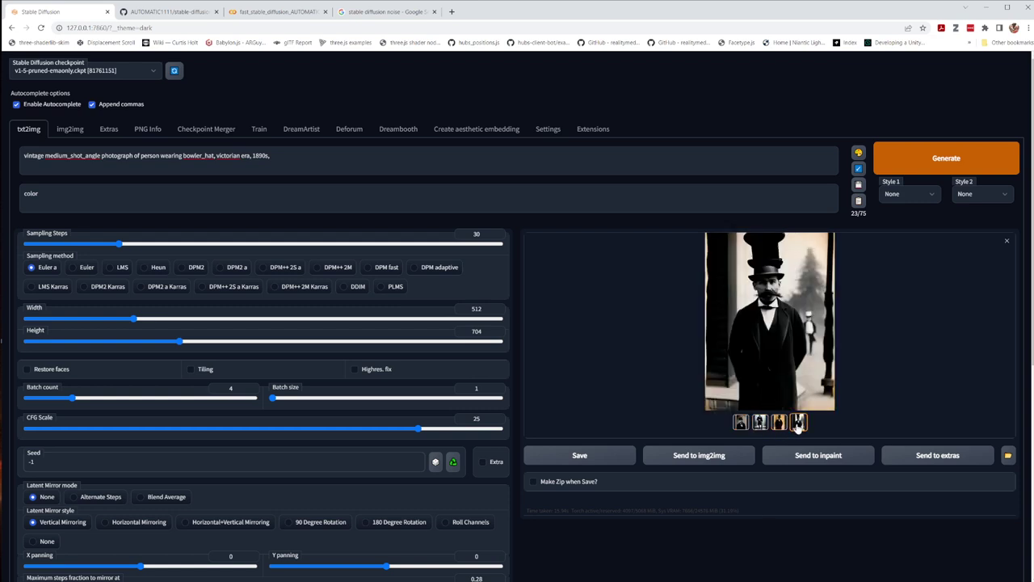
{"action": "left_click", "coordinate": [741, 426]}
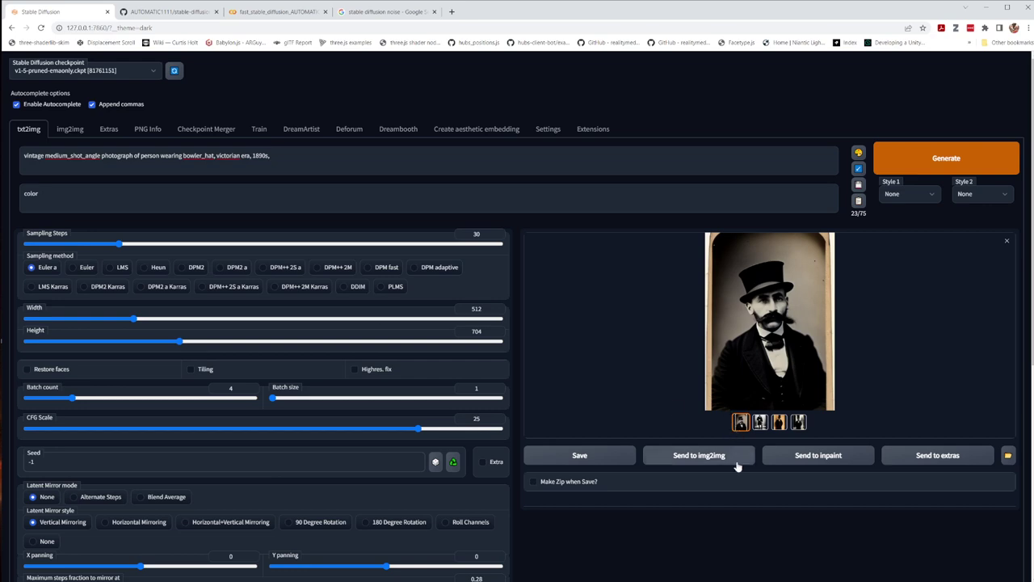
{"action": "scroll", "coordinate": [590, 481], "scroll_direction": "down", "scroll_amount": 5}
{"action": "scroll", "coordinate": [689, 380], "scroll_direction": "up", "scroll_amount": 2}
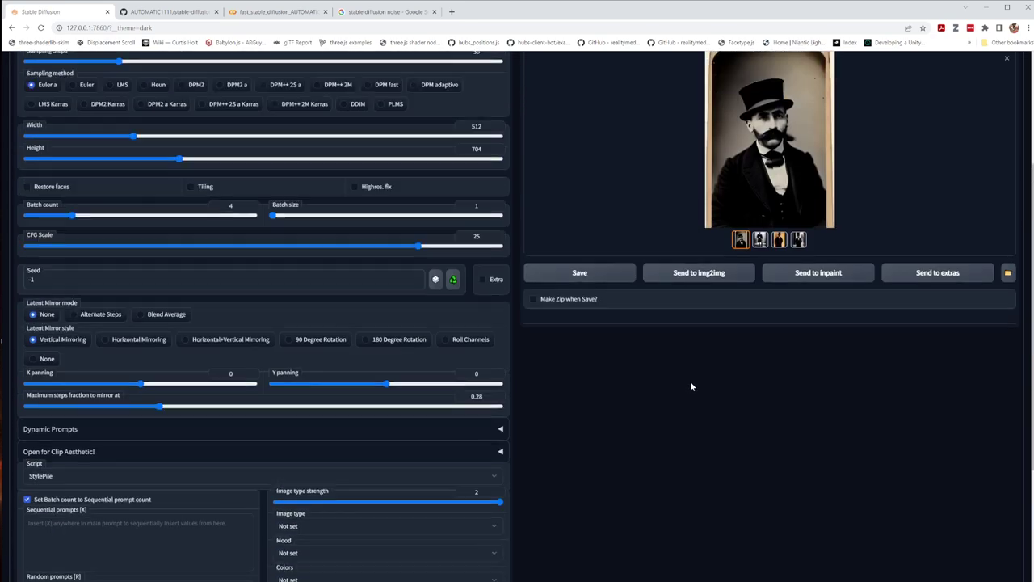
{"action": "scroll", "coordinate": [690, 380], "scroll_direction": "down", "scroll_amount": 2}
{"action": "scroll", "coordinate": [690, 354], "scroll_direction": "up", "scroll_amount": 4}
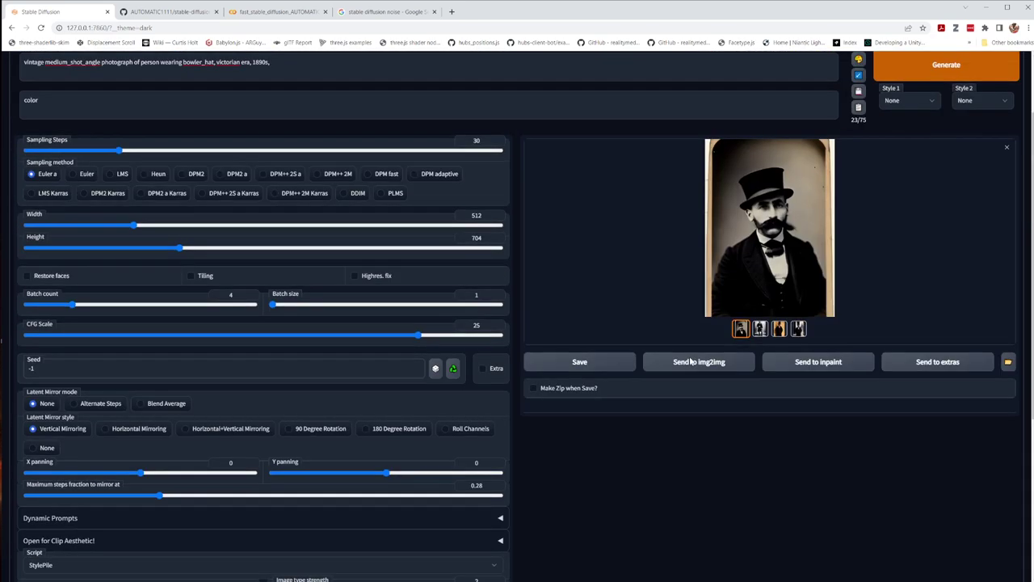
{"action": "left_click", "coordinate": [770, 275]}
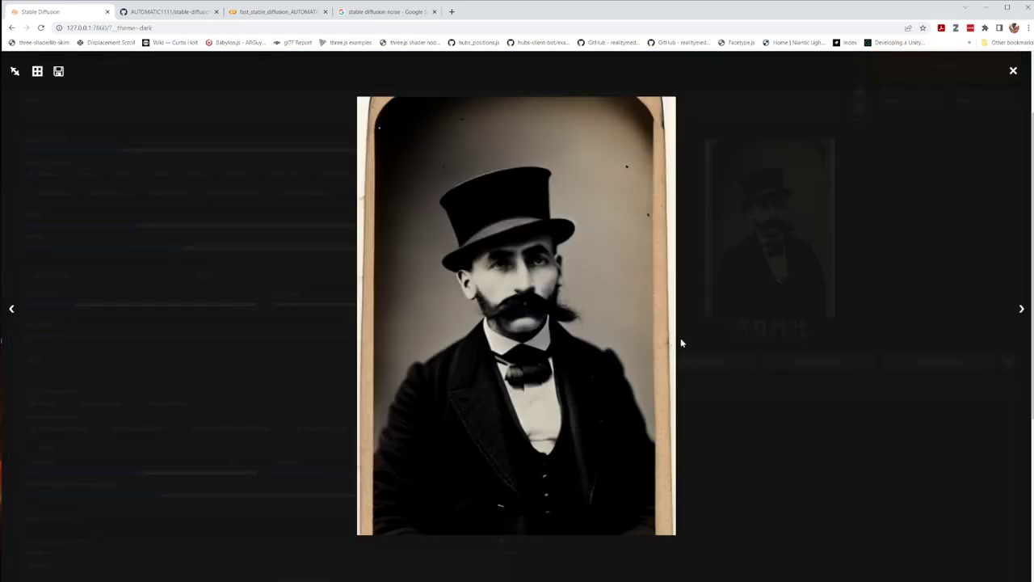
{"action": "left_click", "coordinate": [1013, 71]}
{"action": "scroll", "coordinate": [801, 388], "scroll_direction": "up", "scroll_amount": 2}
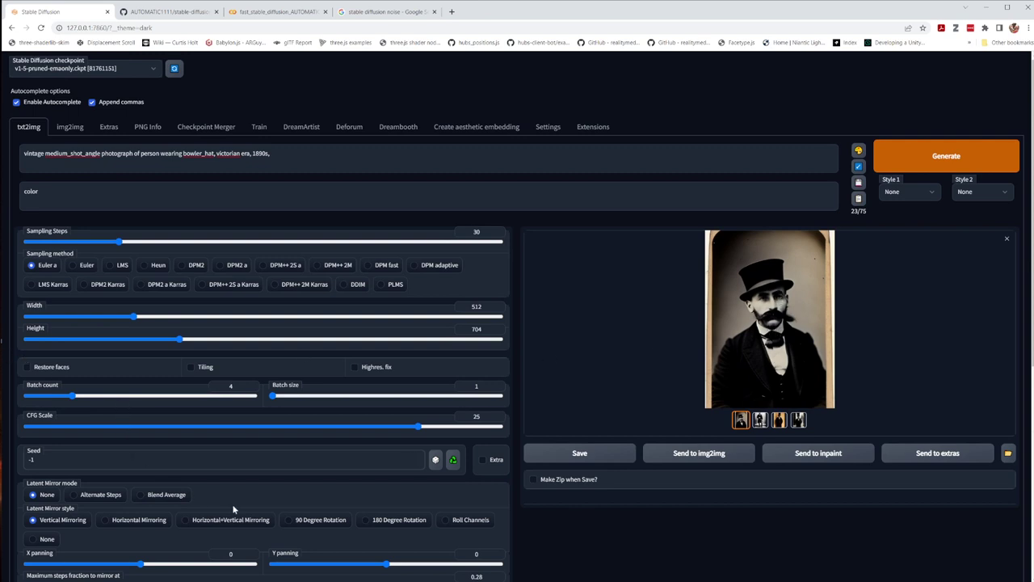
{"action": "scroll", "coordinate": [236, 491], "scroll_direction": "down", "scroll_amount": 3}
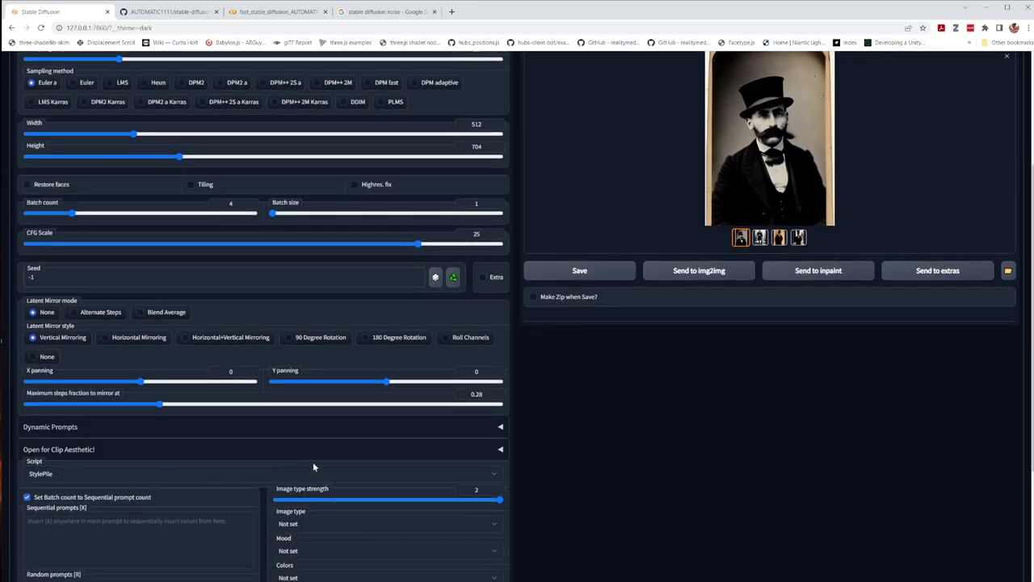
{"action": "scroll", "coordinate": [279, 489], "scroll_direction": "down", "scroll_amount": 3}
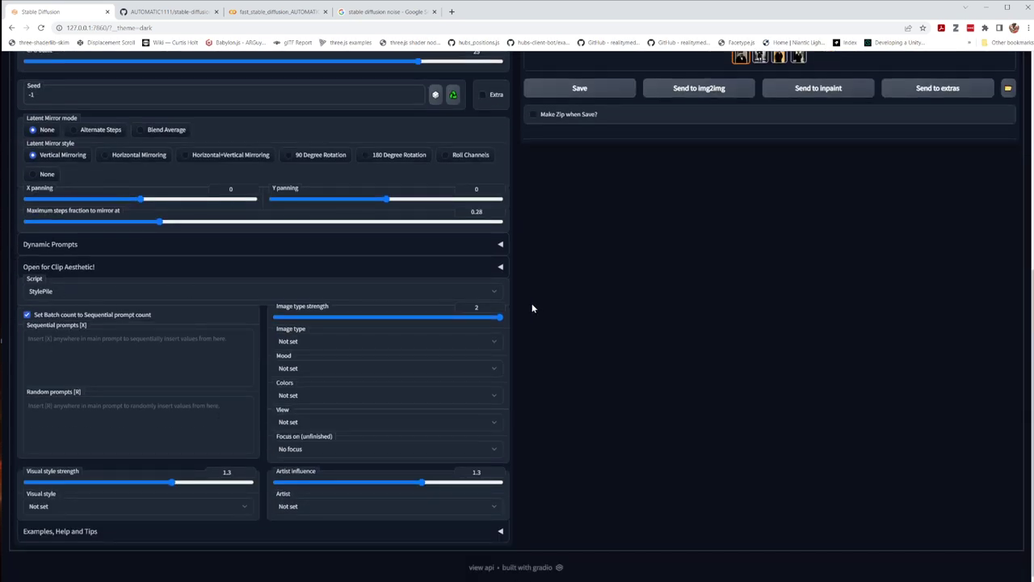
{"action": "scroll", "coordinate": [791, 448], "scroll_direction": "up", "scroll_amount": 4}
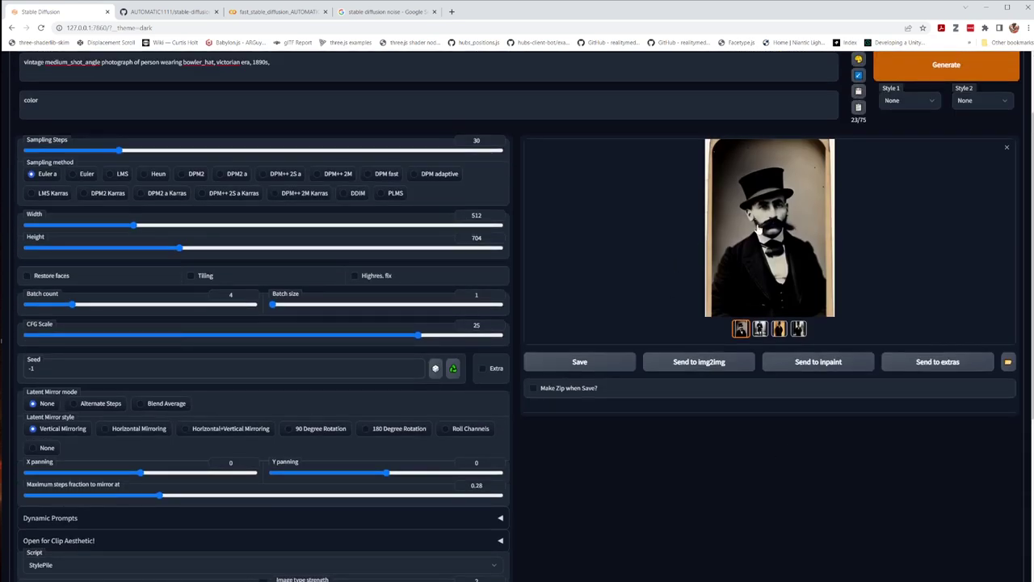
{"action": "scroll", "coordinate": [450, 489], "scroll_direction": "down", "scroll_amount": 3}
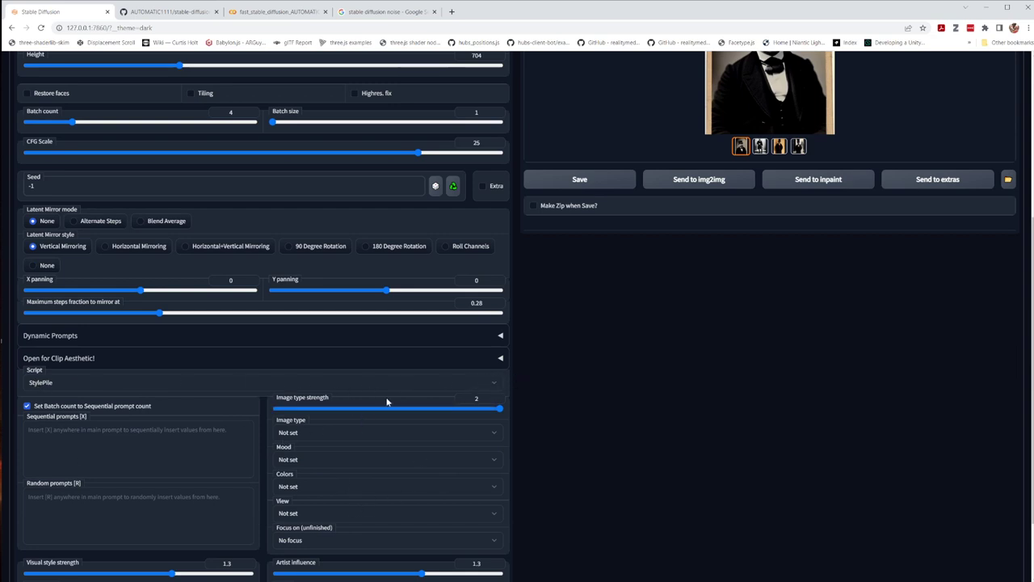
Set StylePile to Photography, Amusing mood, Grayscale colours, Tilt-shift view and Masculine portrait focus
{"action": "left_click", "coordinate": [328, 434]}
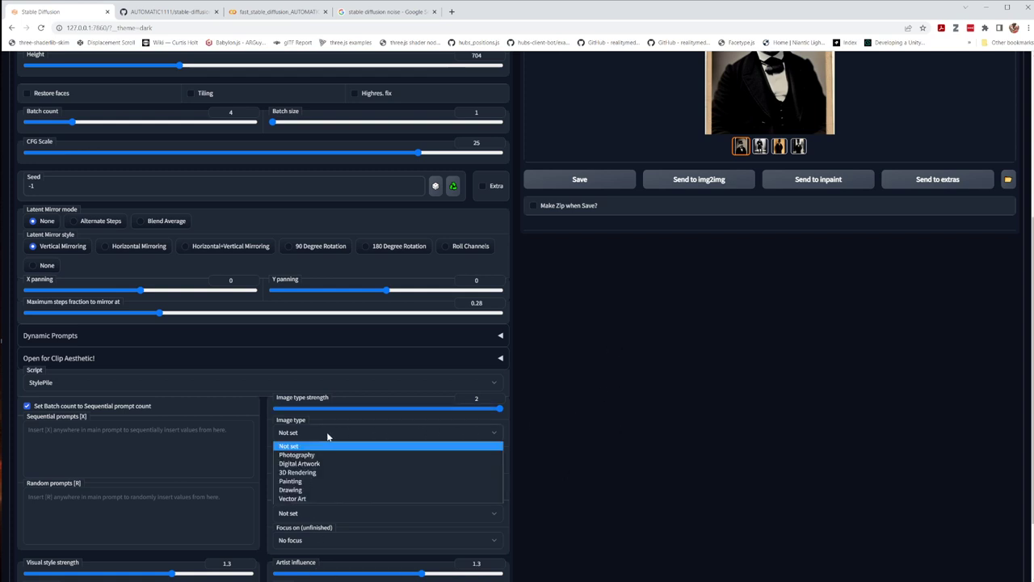
{"action": "left_click", "coordinate": [307, 456]}
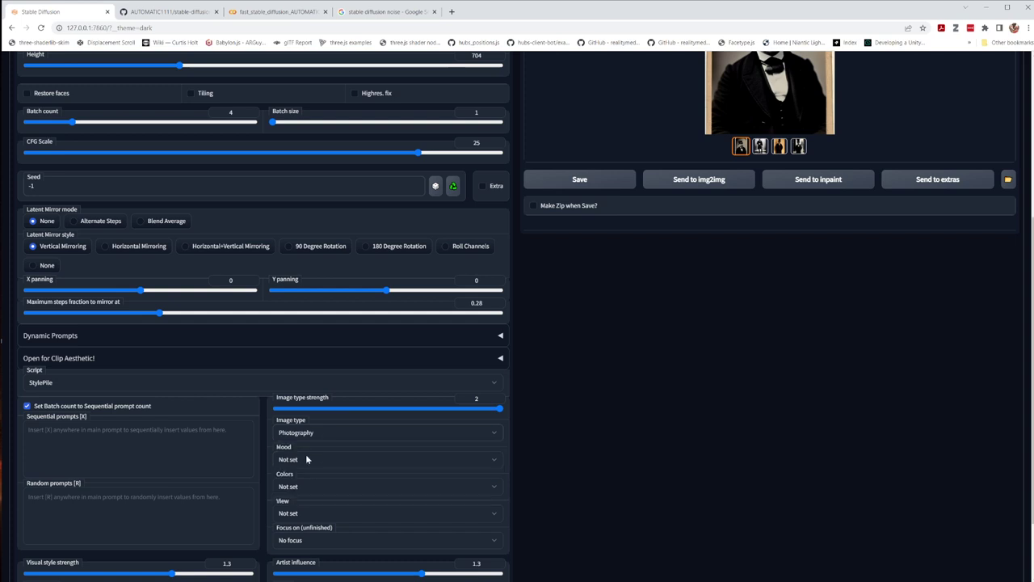
{"action": "left_click", "coordinate": [320, 462]}
{"action": "left_click", "coordinate": [316, 486]}
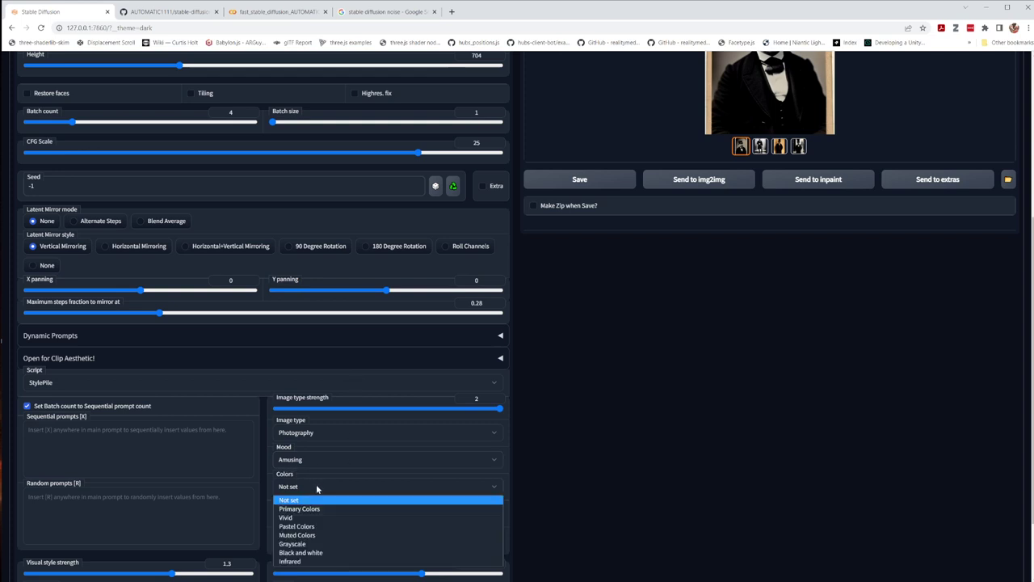
{"action": "left_click", "coordinate": [312, 544]}
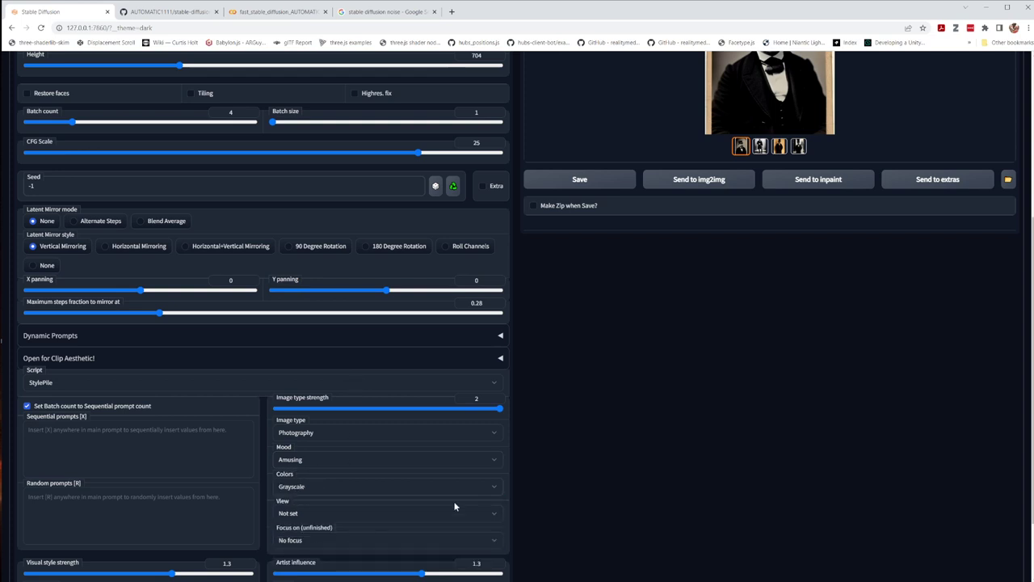
{"action": "left_click", "coordinate": [323, 512]}
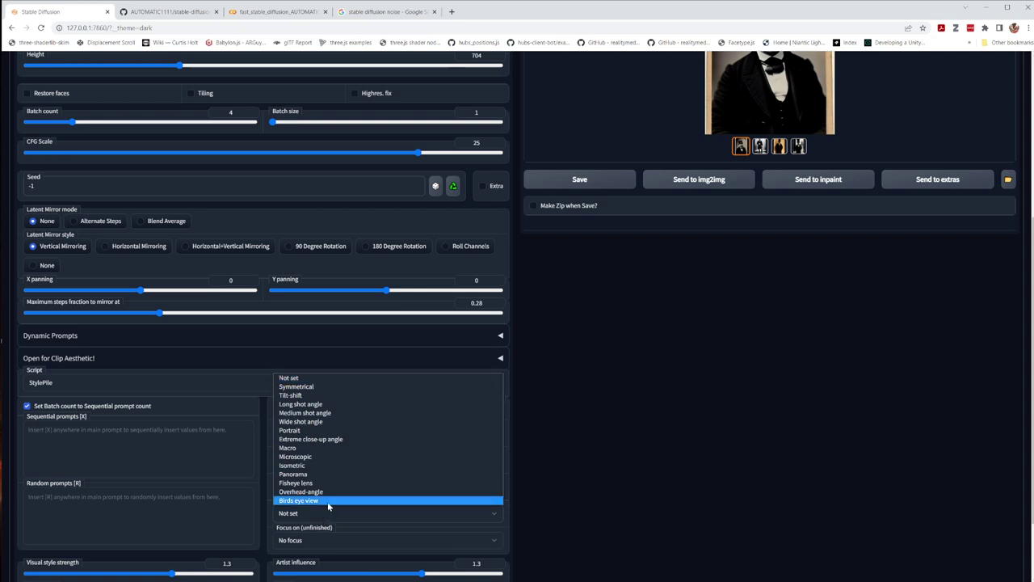
{"action": "left_click", "coordinate": [301, 396]}
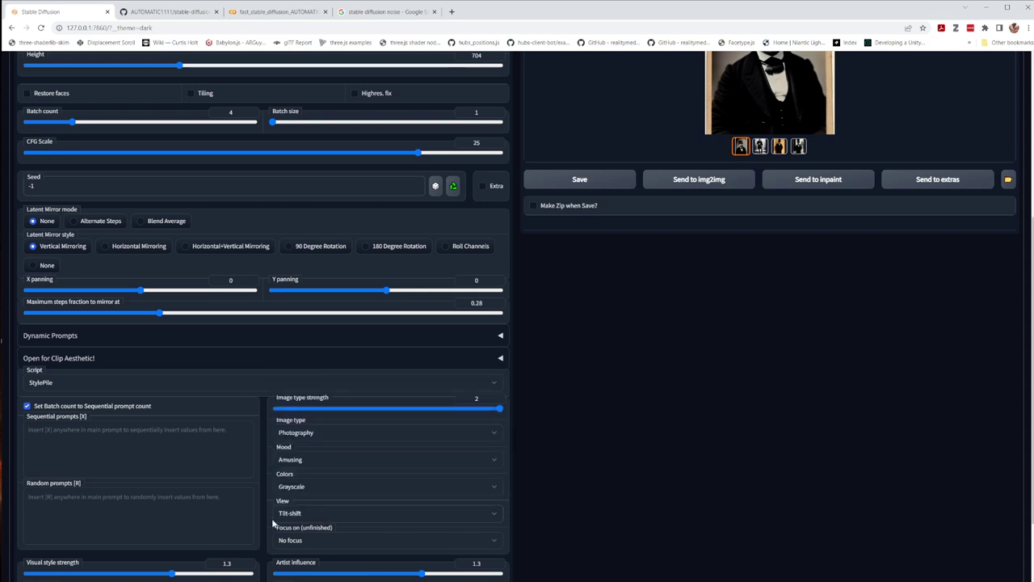
{"action": "left_click", "coordinate": [327, 545]}
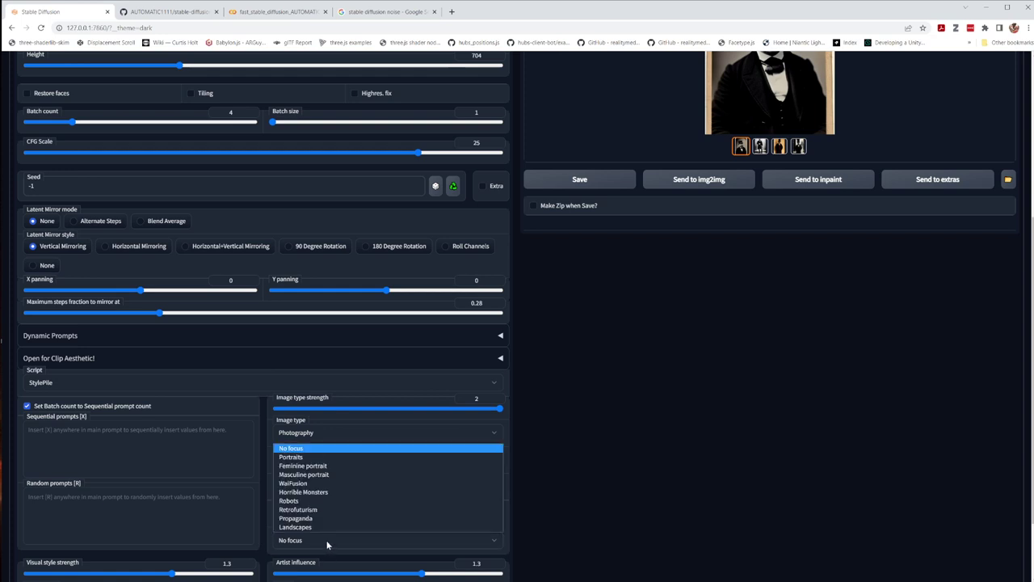
{"action": "left_click", "coordinate": [323, 475]}
{"action": "scroll", "coordinate": [620, 502], "scroll_direction": "down", "scroll_amount": 2}
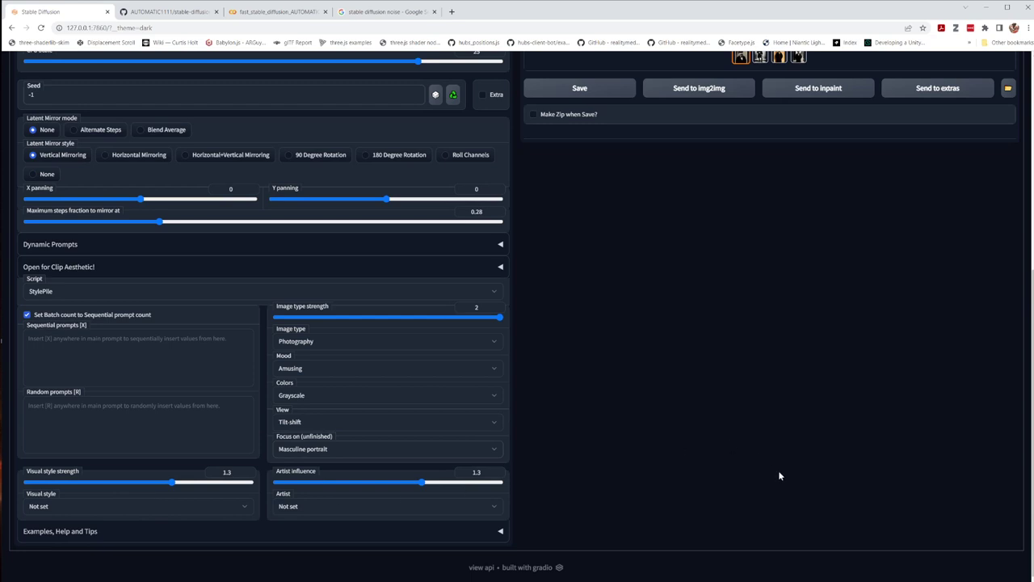
{"action": "scroll", "coordinate": [779, 475], "scroll_direction": "up", "scroll_amount": 8}
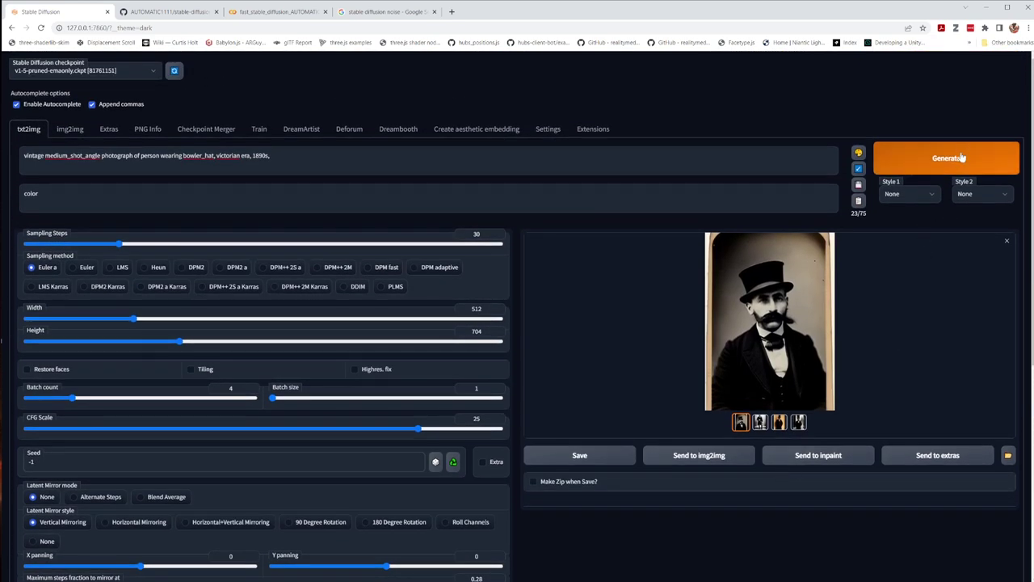
Generate four StylePile-styled top-hat portraits and view each thumbnail to compare them
{"action": "left_click", "coordinate": [960, 159]}
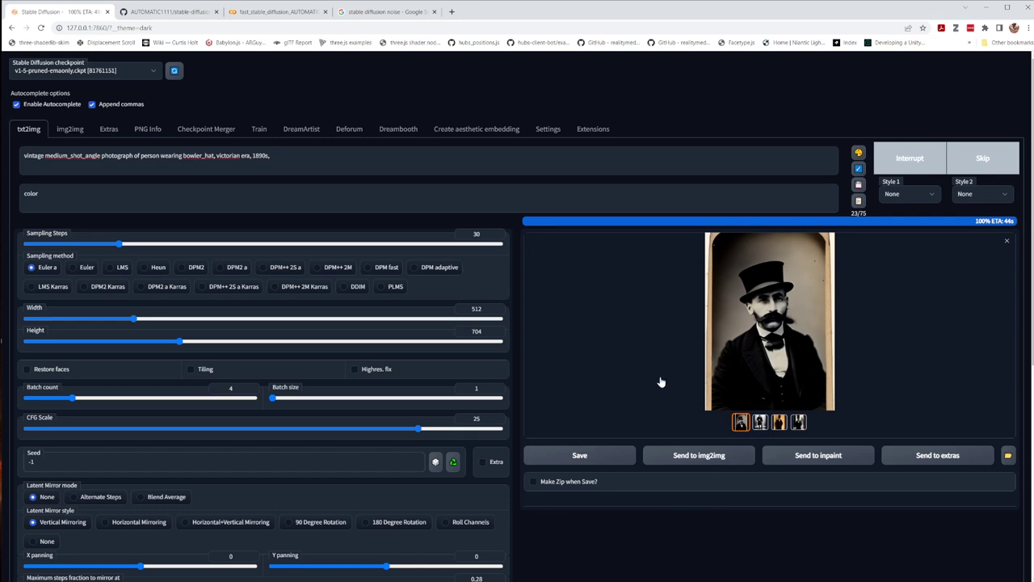
{"action": "left_click", "coordinate": [761, 422]}
{"action": "left_click", "coordinate": [781, 422]}
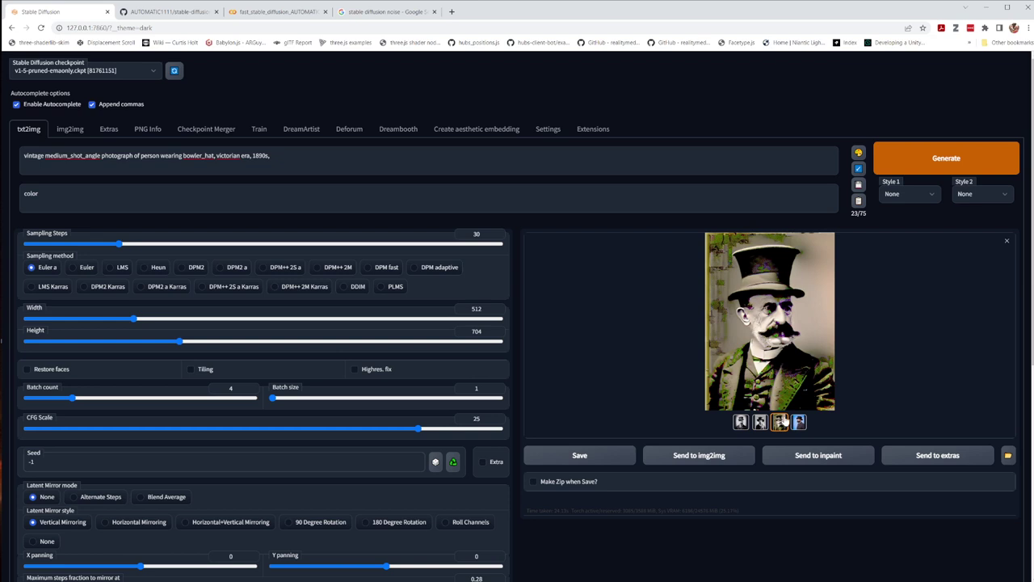
{"action": "left_click", "coordinate": [797, 423]}
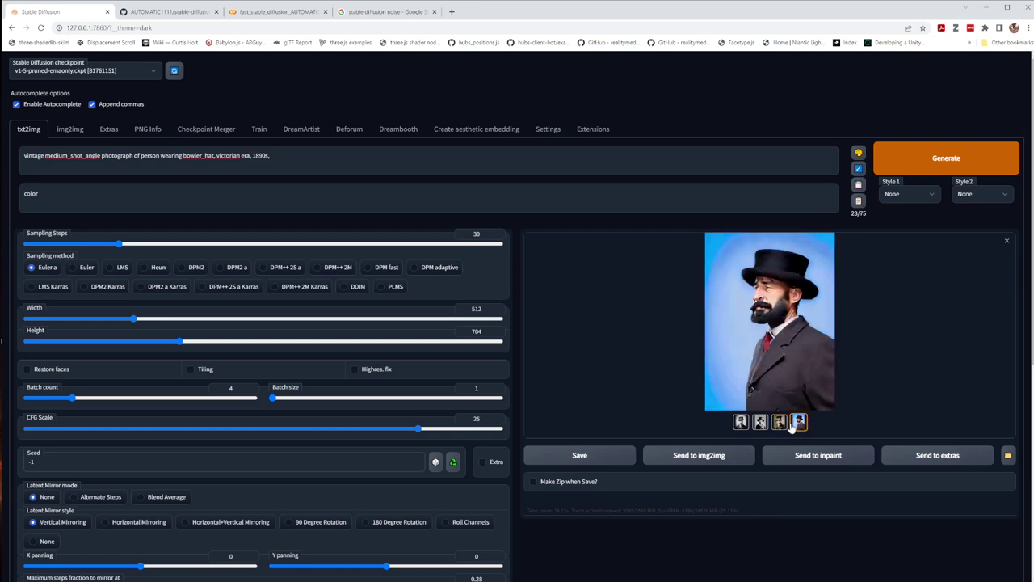
{"action": "left_click", "coordinate": [780, 423]}
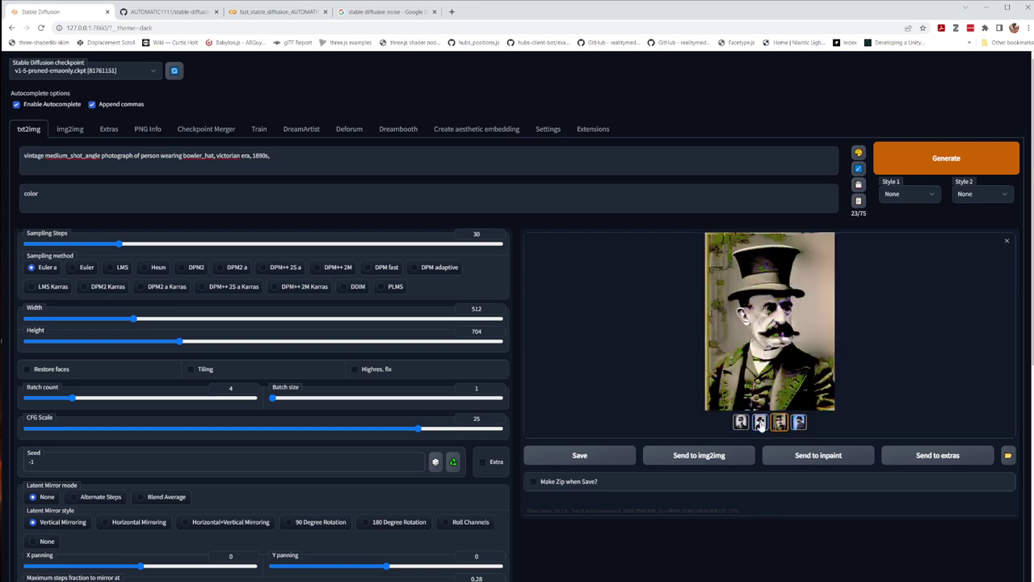
{"action": "left_click", "coordinate": [762, 423]}
{"action": "key", "text": "Left"}
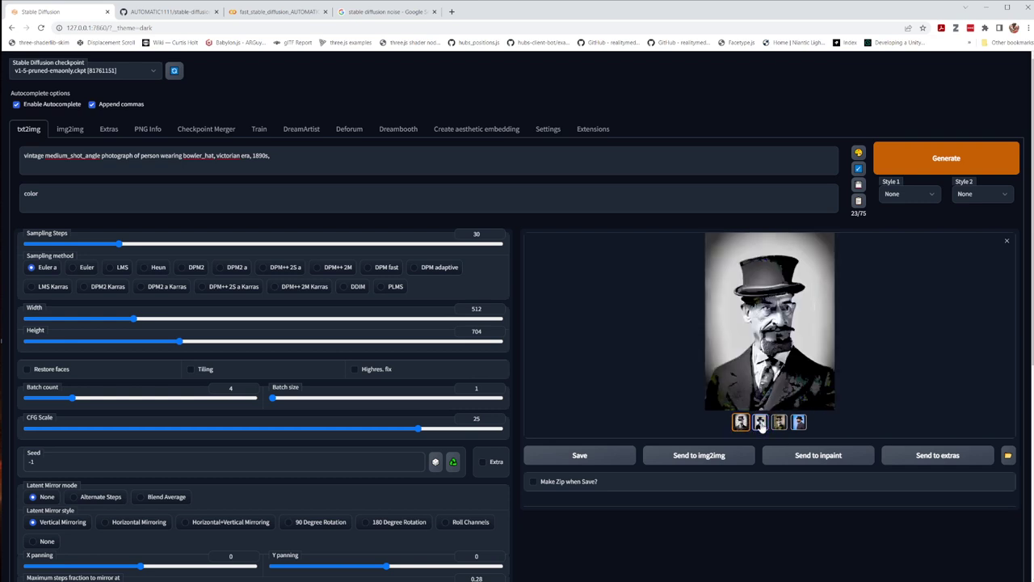
{"action": "left_click", "coordinate": [761, 424]}
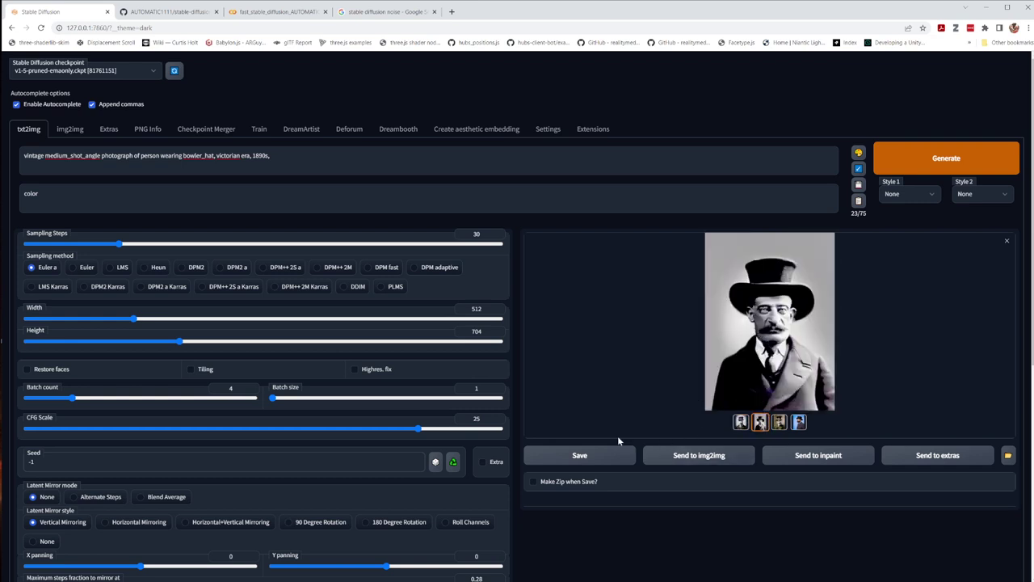
{"action": "scroll", "coordinate": [229, 490], "scroll_direction": "down", "scroll_amount": 3}
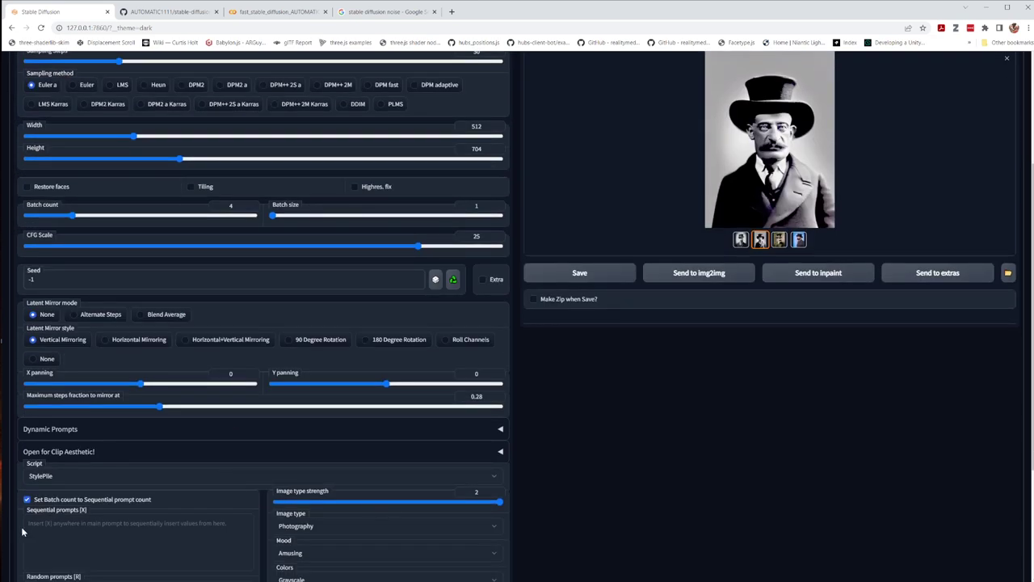
Set the Script dropdown back to None, turning off StylePile
{"action": "scroll", "coordinate": [849, 301], "scroll_direction": "up", "scroll_amount": 4}
{"action": "scroll", "coordinate": [672, 339], "scroll_direction": "down", "scroll_amount": 4}
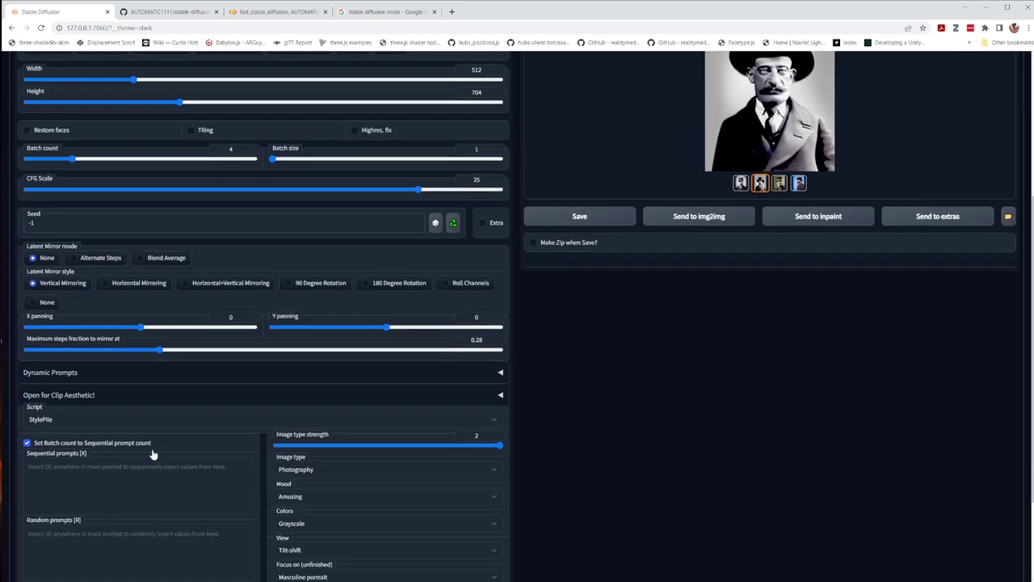
{"action": "scroll", "coordinate": [154, 455], "scroll_direction": "down", "scroll_amount": 1}
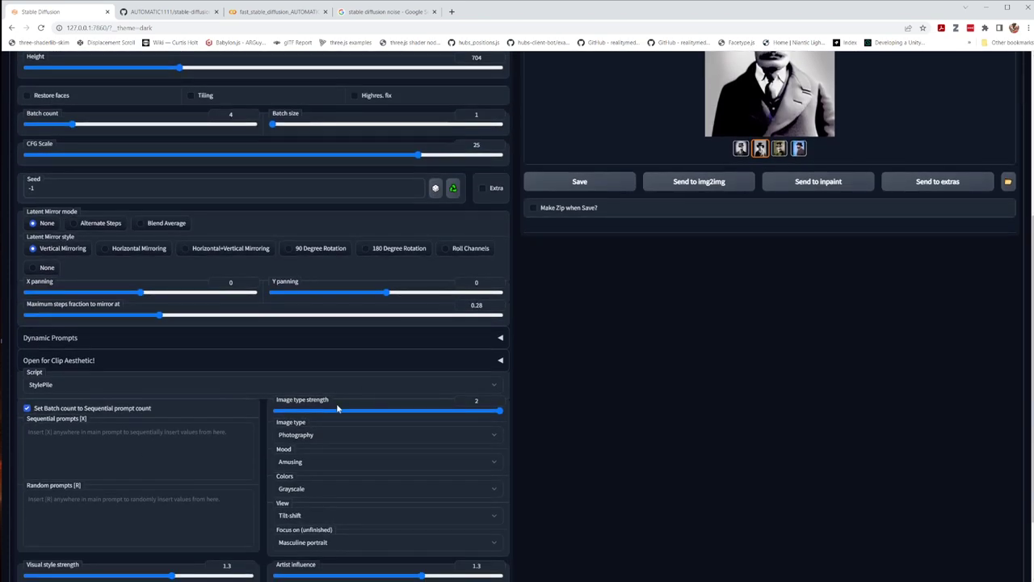
{"action": "left_click", "coordinate": [492, 389]}
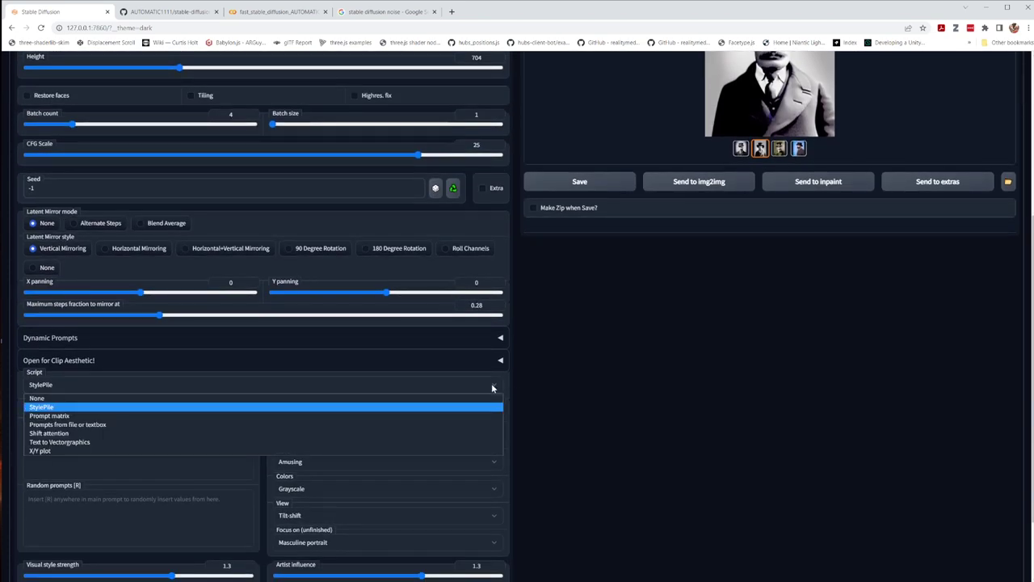
{"action": "left_click", "coordinate": [51, 400]}
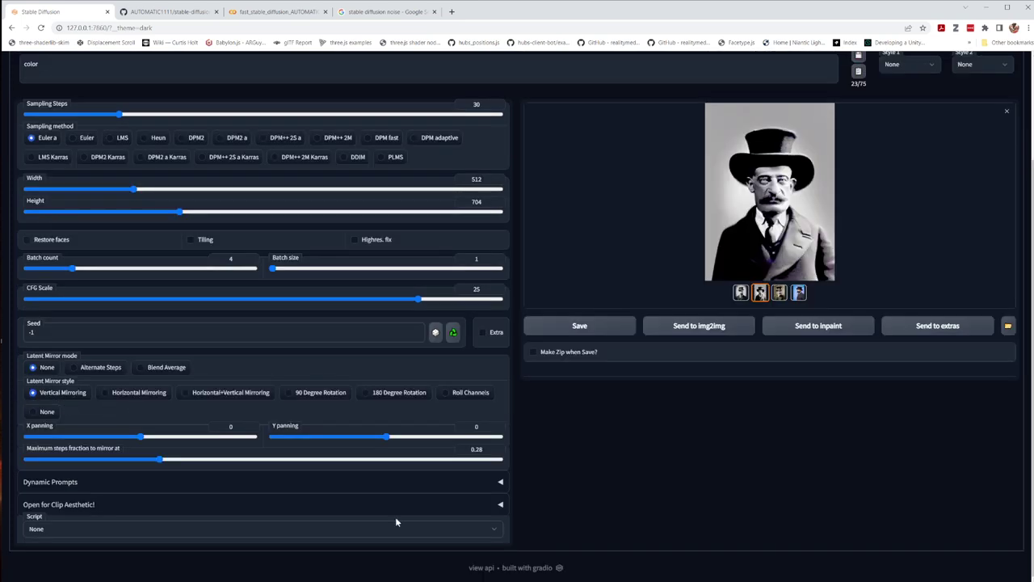
Generate a new batch of plain vintage portraits and view each result thumbnail
{"action": "scroll", "coordinate": [897, 528], "scroll_direction": "up", "scroll_amount": 2}
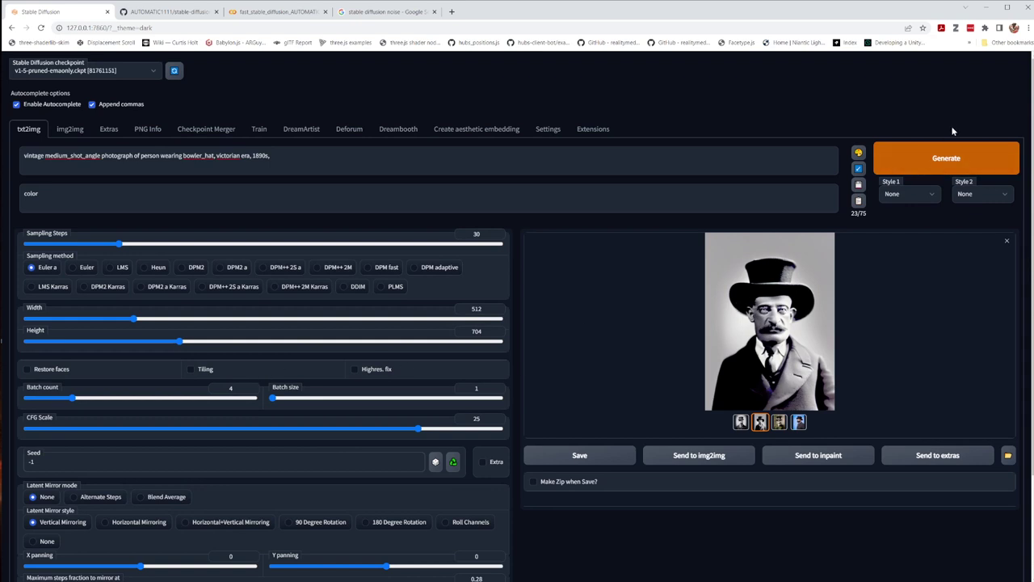
{"action": "left_click", "coordinate": [955, 159]}
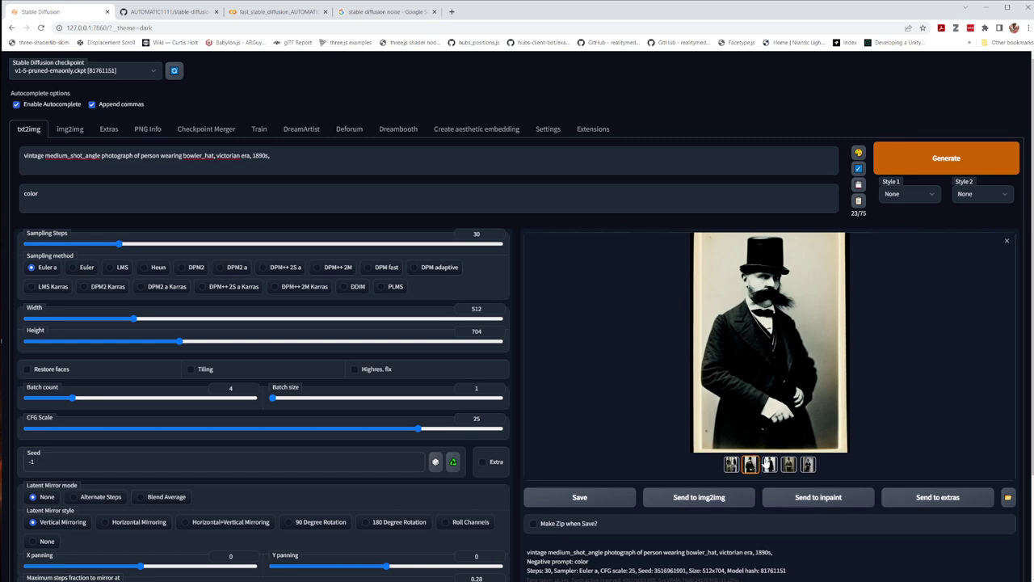
{"action": "left_click", "coordinate": [769, 464]}
{"action": "left_click", "coordinate": [785, 469]}
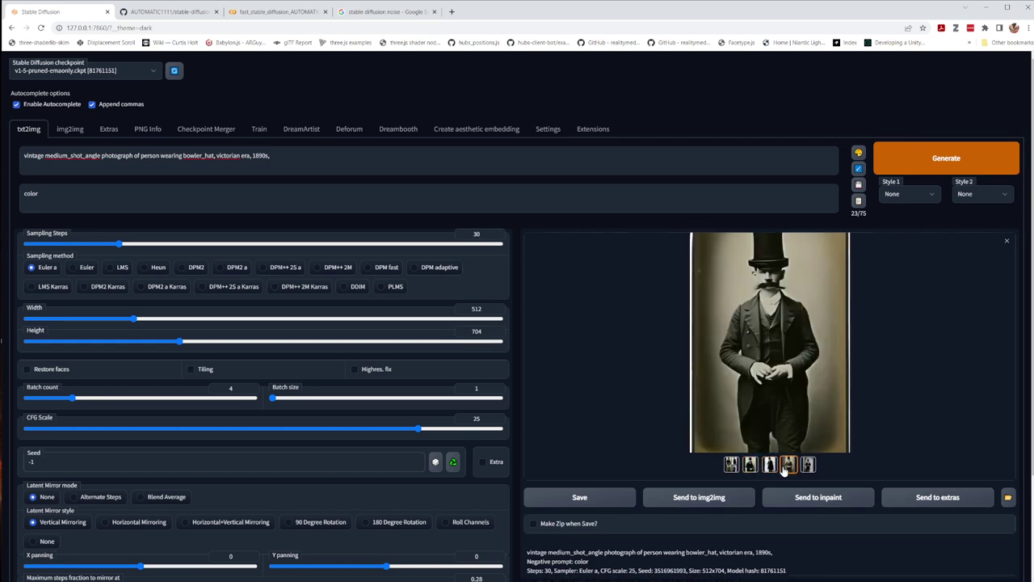
{"action": "left_click", "coordinate": [807, 466]}
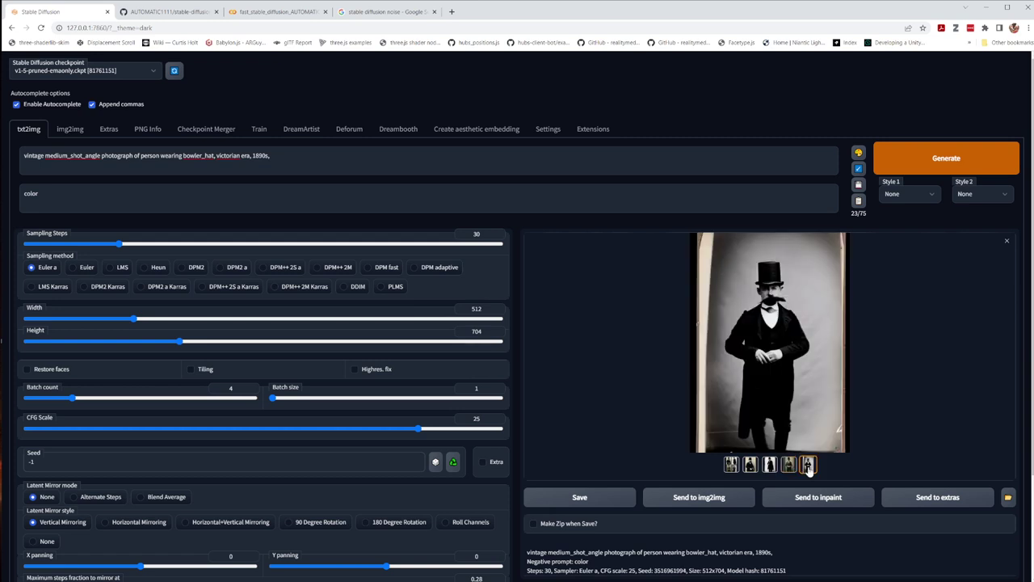
{"action": "left_click", "coordinate": [750, 464]}
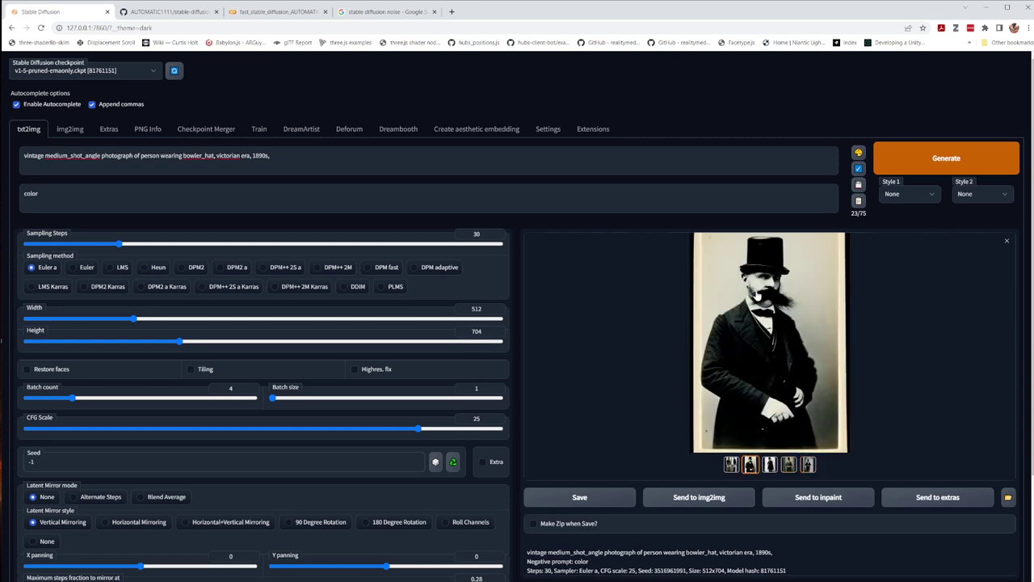
{"action": "scroll", "coordinate": [725, 460], "scroll_direction": "down", "scroll_amount": 3}
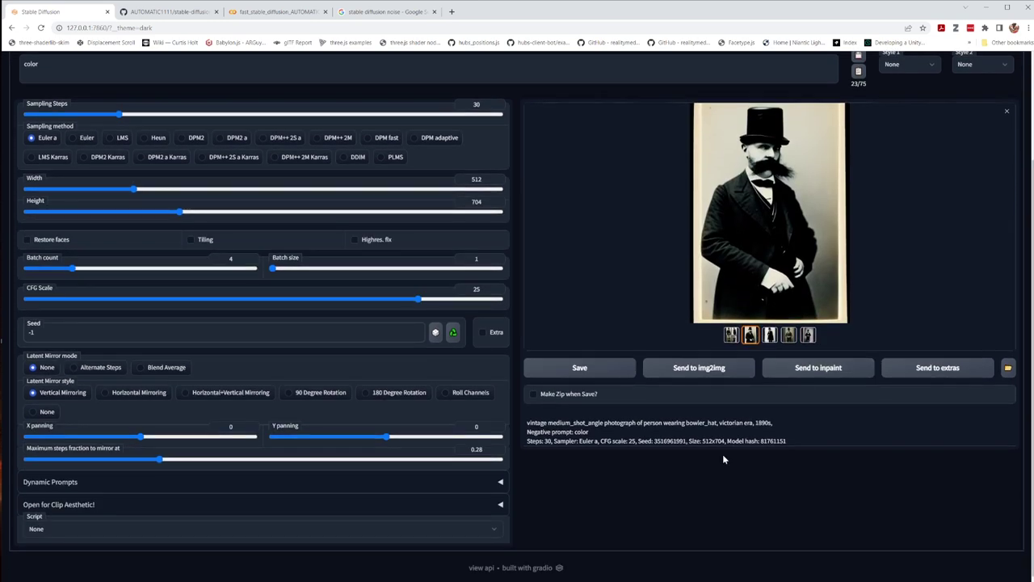
{"action": "double_click", "coordinate": [670, 441]}
{"action": "key", "text": "ctrl+c"}
{"action": "left_click", "coordinate": [34, 333]}
{"action": "key", "text": "ctrl+v"}
{"action": "left_click", "coordinate": [648, 299]}
{"action": "left_click", "coordinate": [595, 279]}
Set batch count to 1, regenerate the portrait, inspect it, and enable Restore faces
{"action": "scroll", "coordinate": [299, 449], "scroll_direction": "up", "scroll_amount": 2}
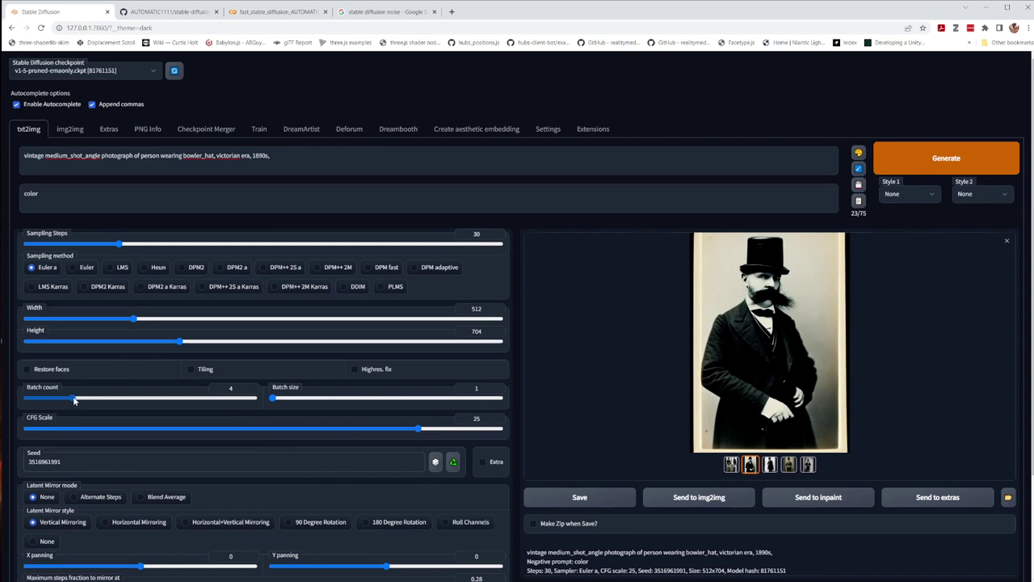
{"action": "left_click_drag", "start_coordinate": [74, 401], "coordinate": [27, 399]}
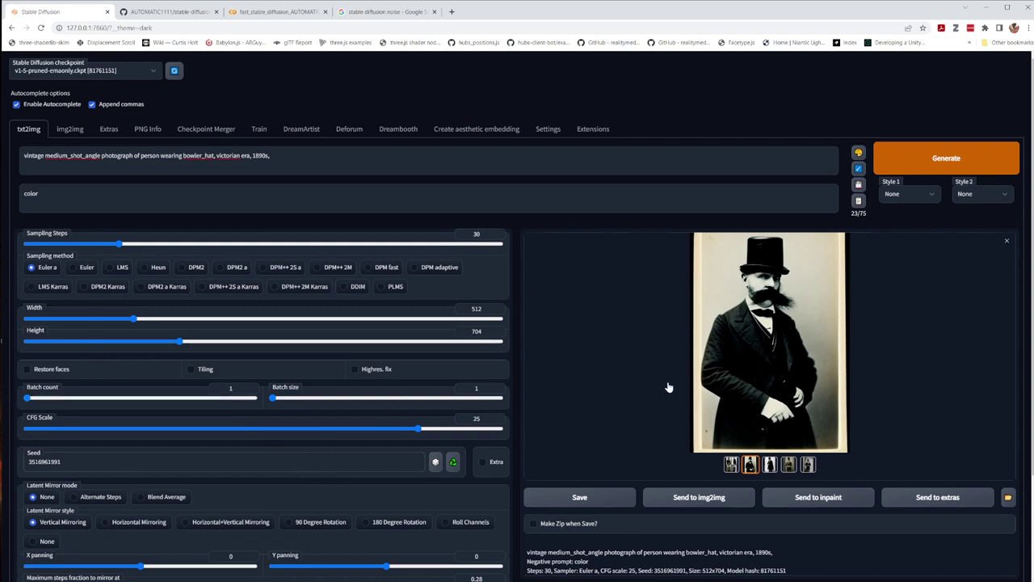
{"action": "left_click", "coordinate": [931, 166]}
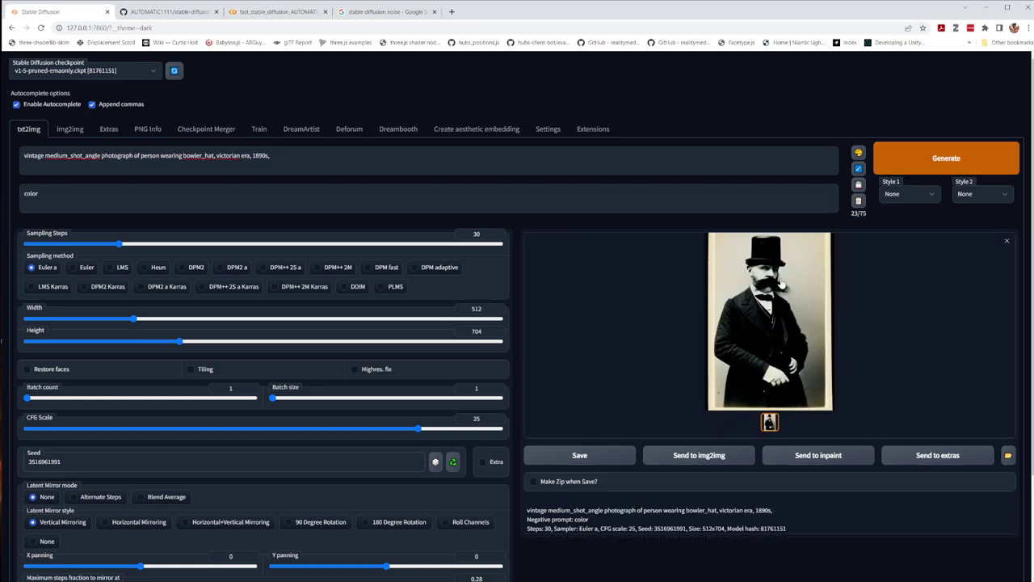
{"action": "left_click", "coordinate": [778, 291]}
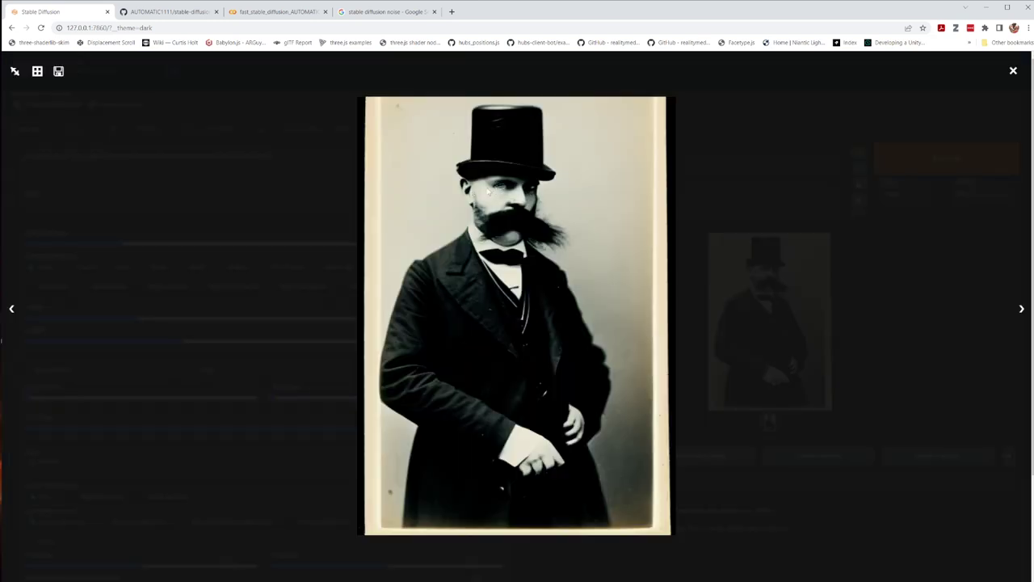
{"action": "left_click", "coordinate": [1014, 71]}
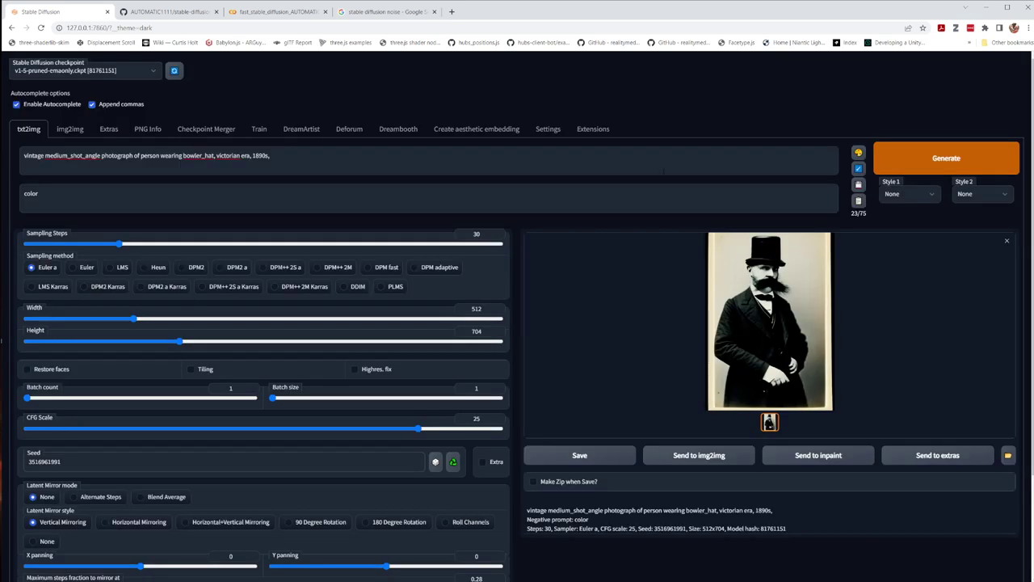
{"action": "left_click", "coordinate": [27, 369]}
{"action": "left_click", "coordinate": [954, 158]}
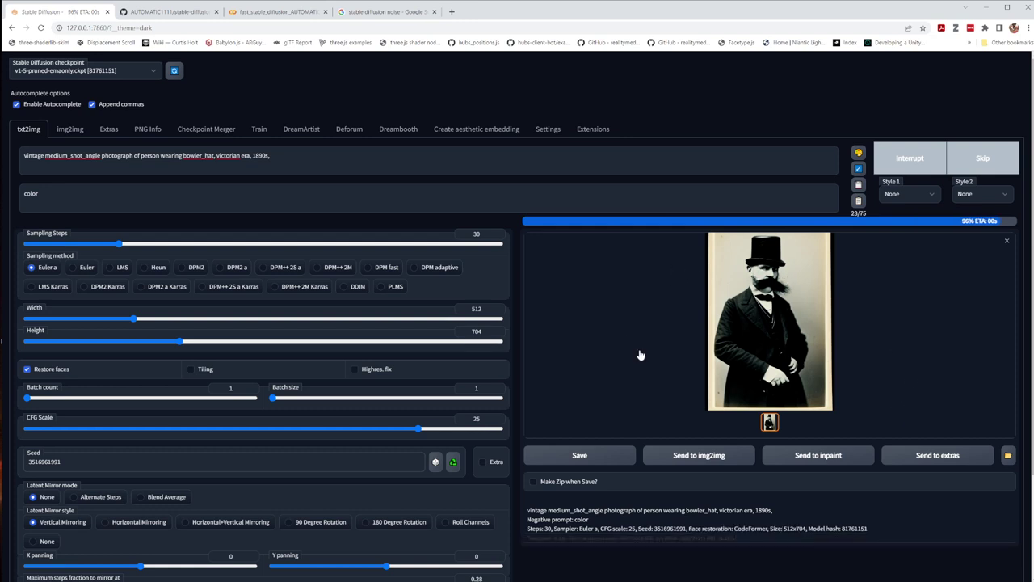
{"action": "left_click", "coordinate": [773, 277]}
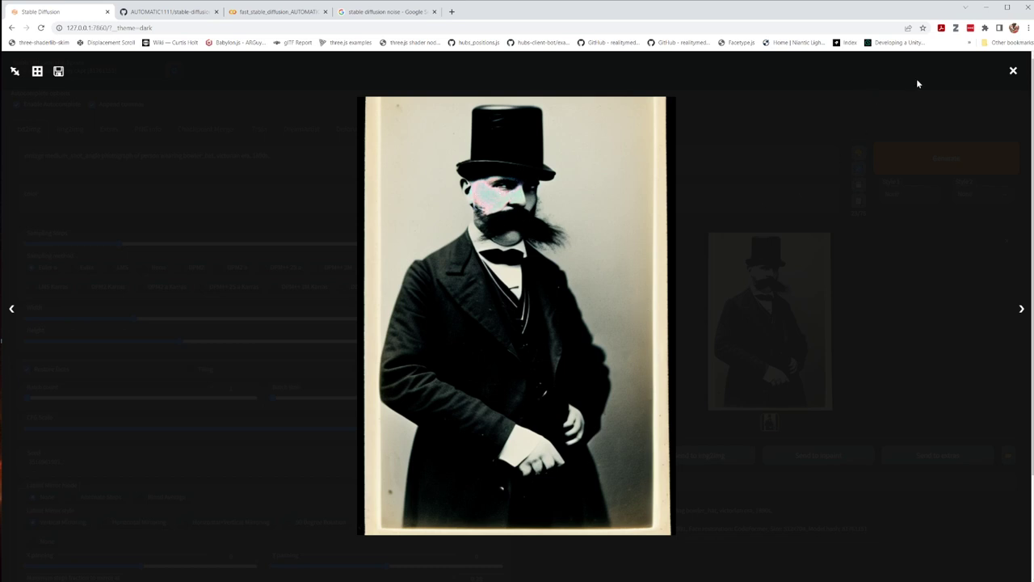
{"action": "left_click", "coordinate": [1010, 71]}
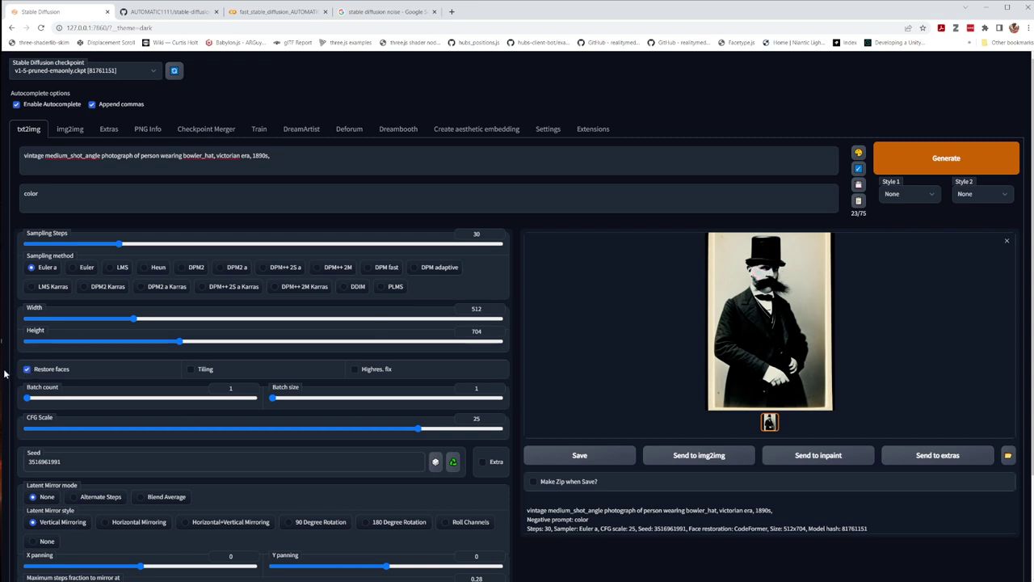
{"action": "left_click", "coordinate": [26, 370]}
Select GFPGAN instead of CodeFormer as the face restoration model in Settings, then return to txt2img
{"action": "left_click", "coordinate": [549, 131]}
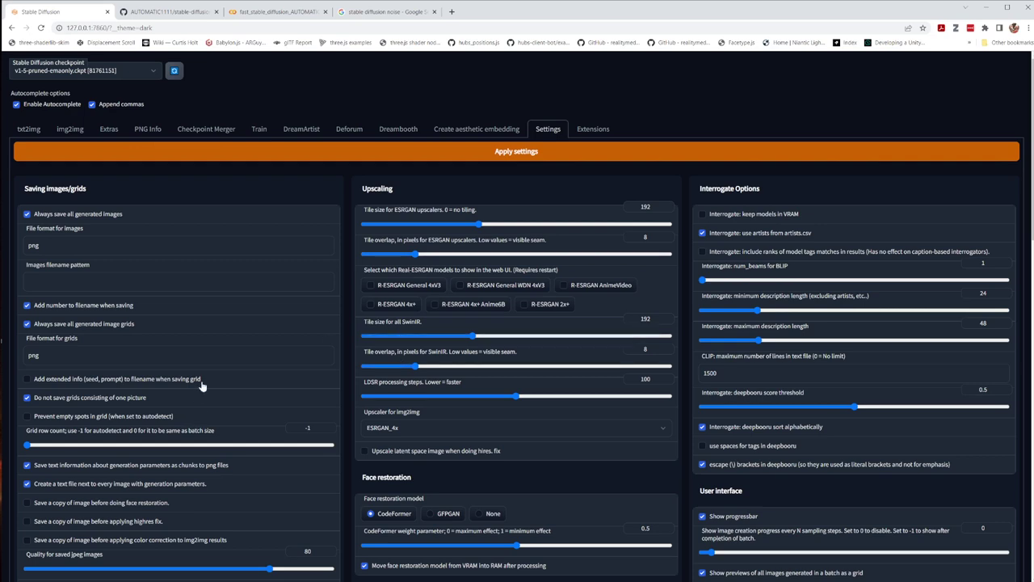
{"action": "scroll", "coordinate": [198, 392], "scroll_direction": "down", "scroll_amount": 3}
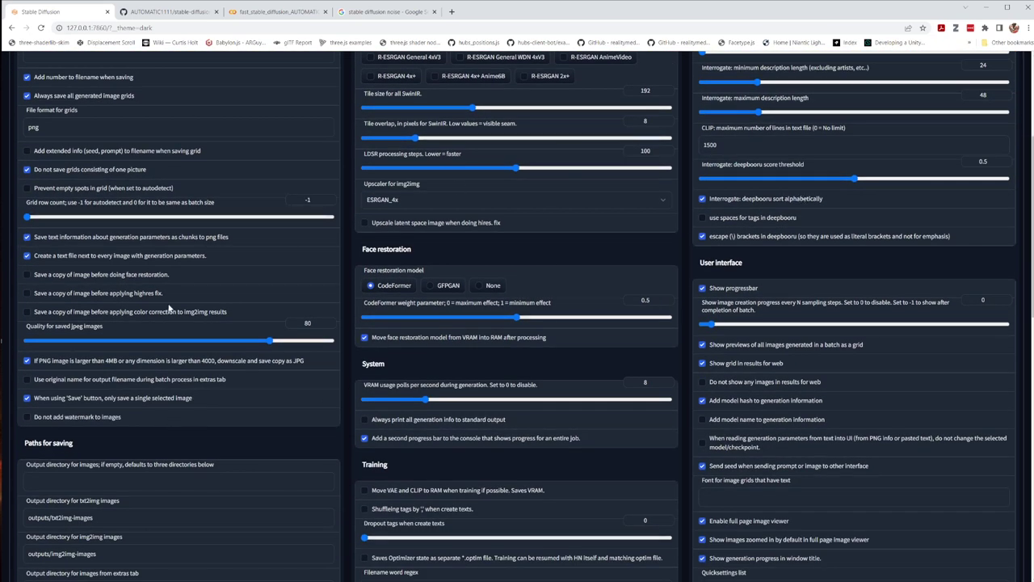
{"action": "scroll", "coordinate": [421, 392], "scroll_direction": "up", "scroll_amount": 1}
{"action": "scroll", "coordinate": [419, 392], "scroll_direction": "up", "scroll_amount": 3}
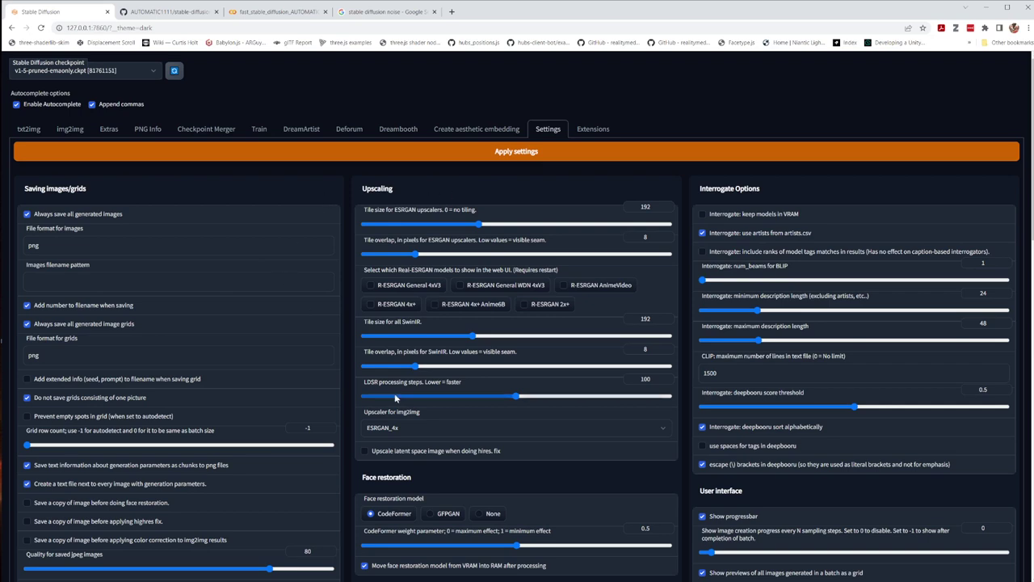
{"action": "scroll", "coordinate": [560, 423], "scroll_direction": "down", "scroll_amount": 4}
{"action": "scroll", "coordinate": [560, 424], "scroll_direction": "up", "scroll_amount": 4}
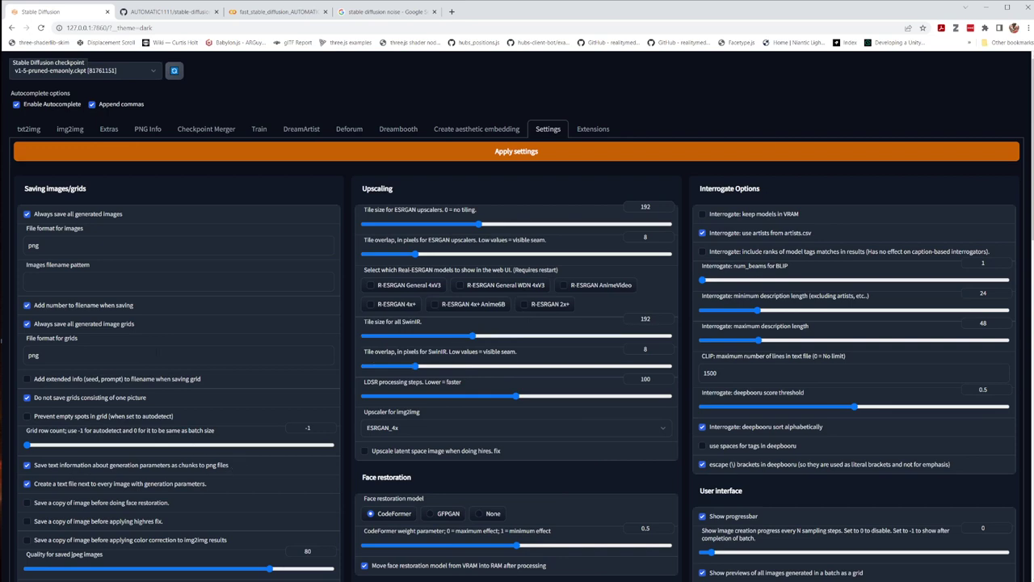
{"action": "scroll", "coordinate": [339, 397], "scroll_direction": "down", "scroll_amount": 1}
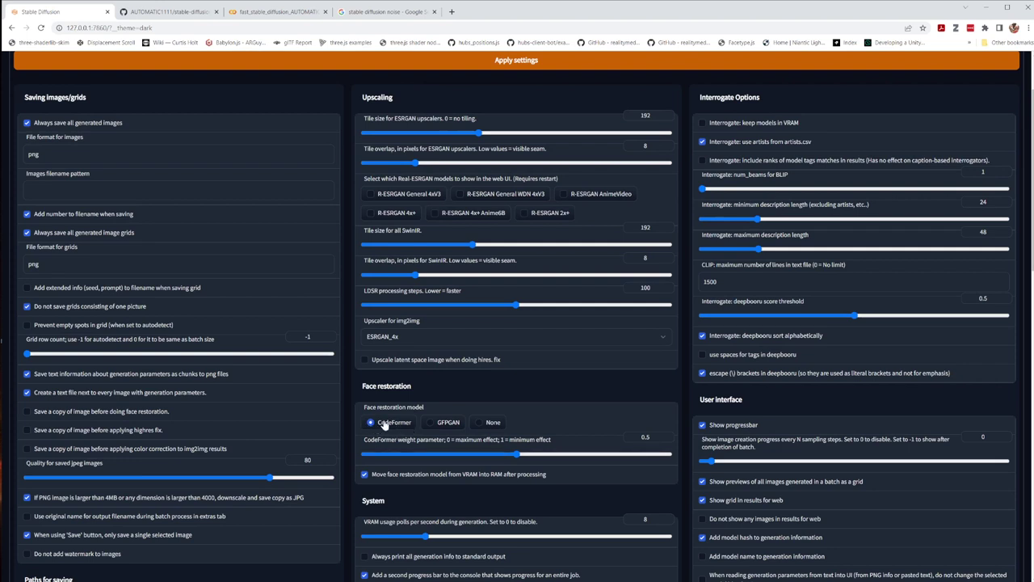
{"action": "left_click", "coordinate": [436, 425]}
{"action": "scroll", "coordinate": [131, 232], "scroll_direction": "up", "scroll_amount": 2}
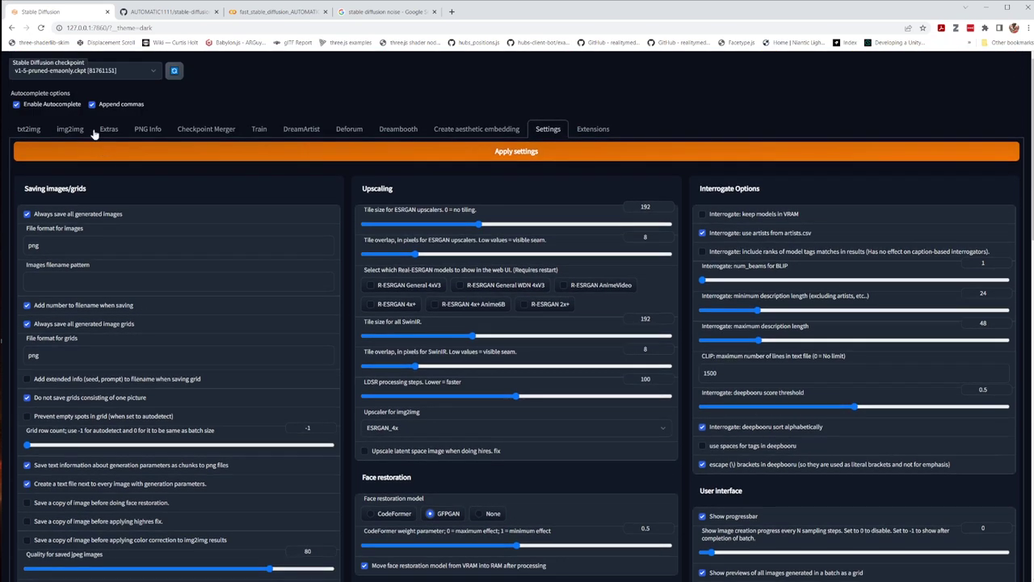
{"action": "left_click", "coordinate": [29, 129]}
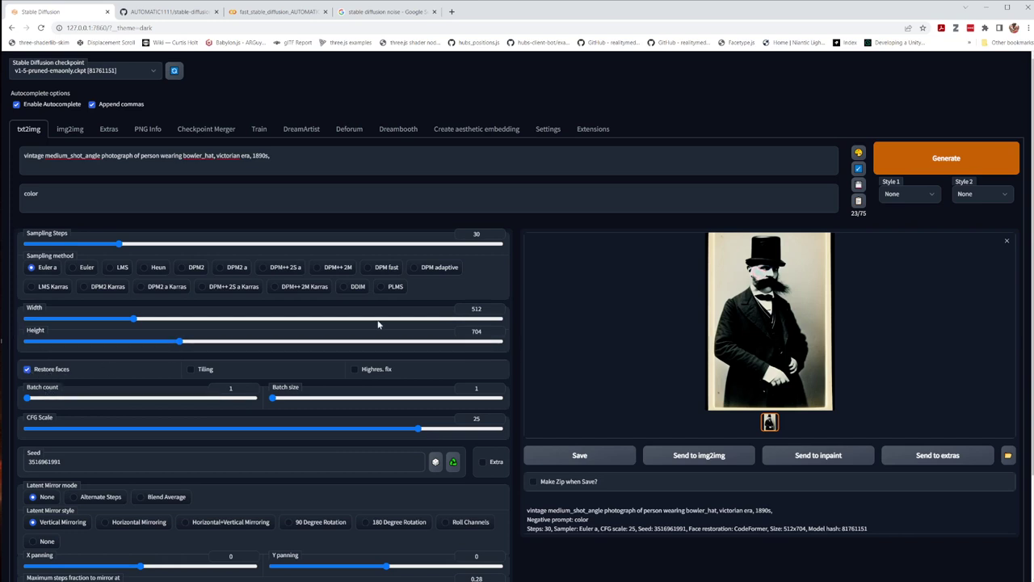
Regenerate the portrait with face restoration on and inspect the face full size
{"action": "left_click", "coordinate": [924, 168]}
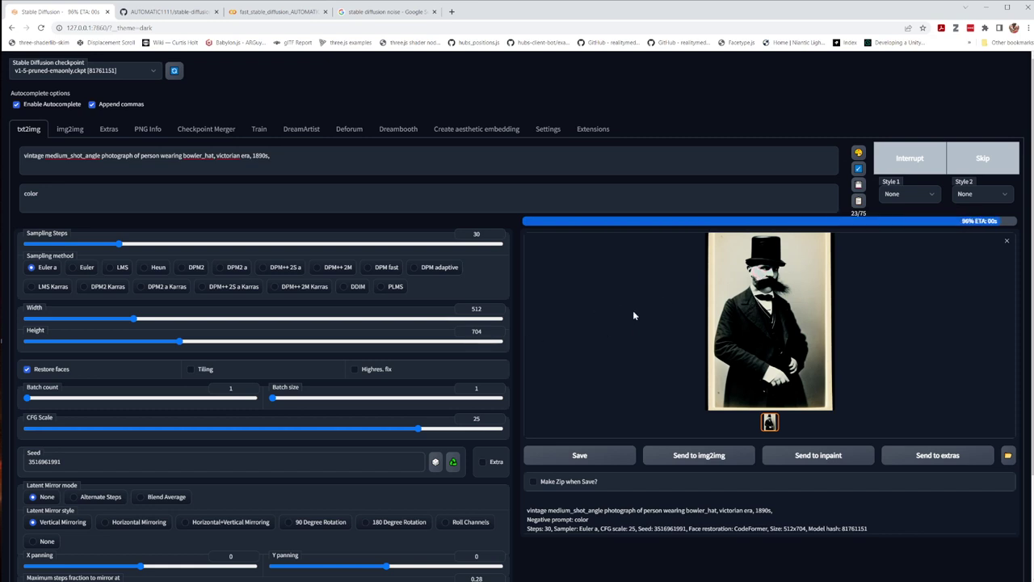
{"action": "left_click", "coordinate": [766, 277]}
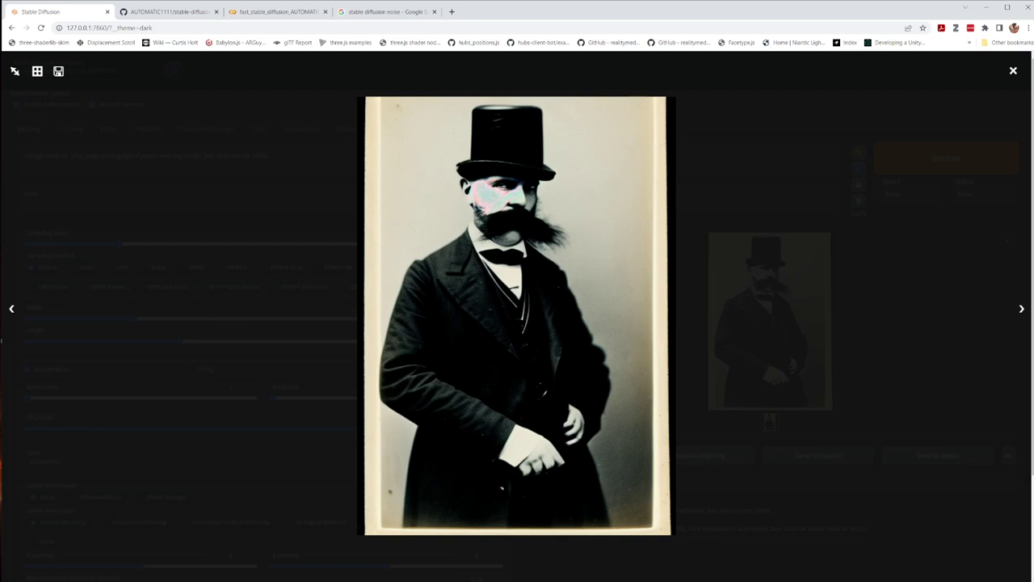
{"action": "left_click", "coordinate": [1013, 70]}
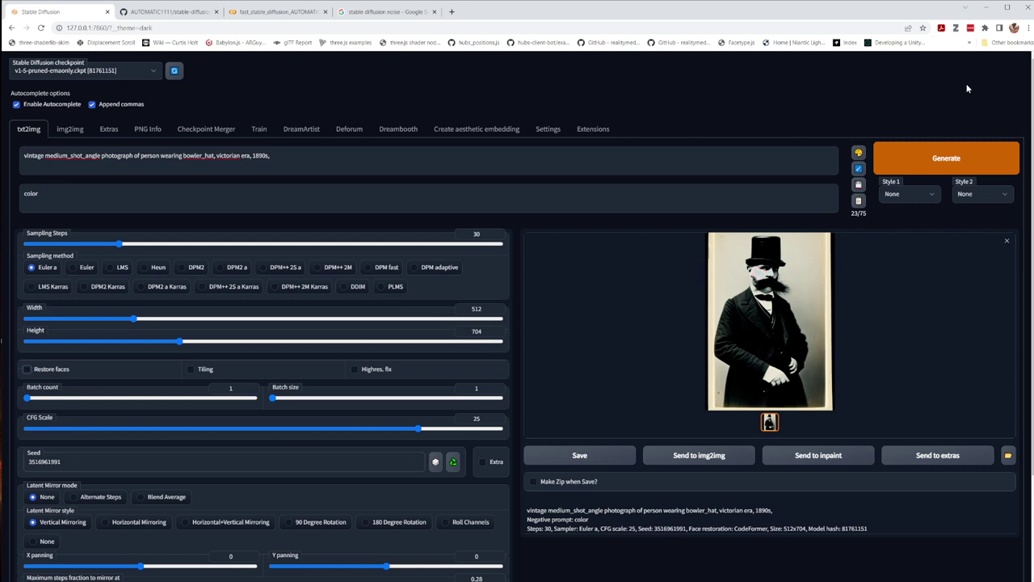
Regenerate the portrait without face restoration using Ctrl+Enter and inspect it full size
{"action": "key", "text": "ctrl+Return"}
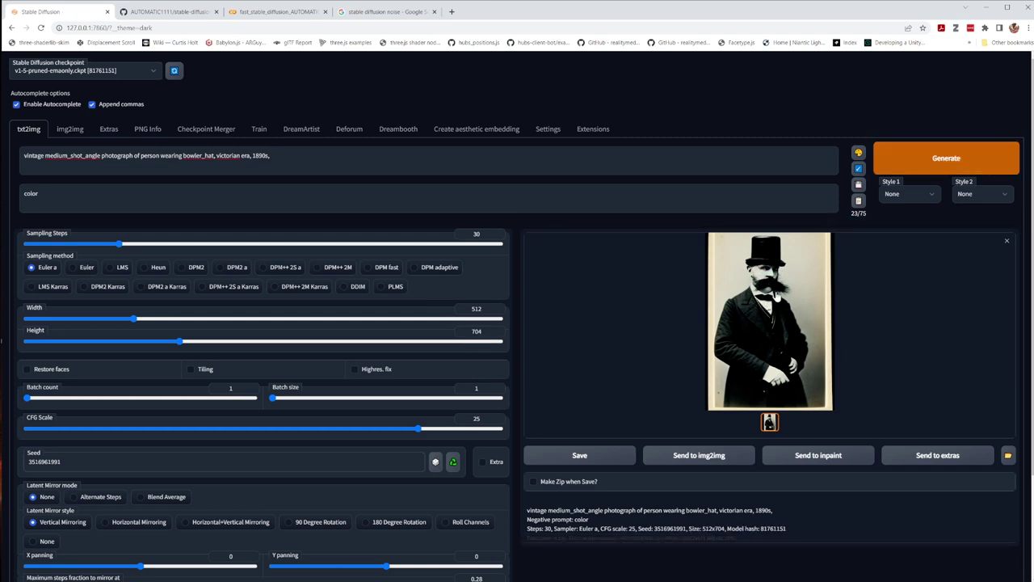
{"action": "left_click", "coordinate": [775, 298]}
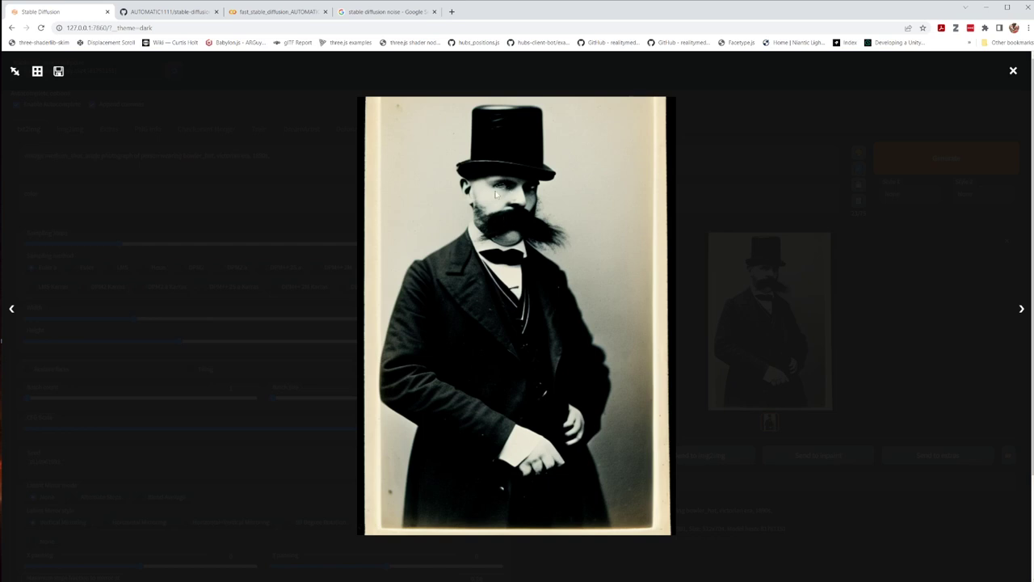
{"action": "left_click", "coordinate": [1013, 72]}
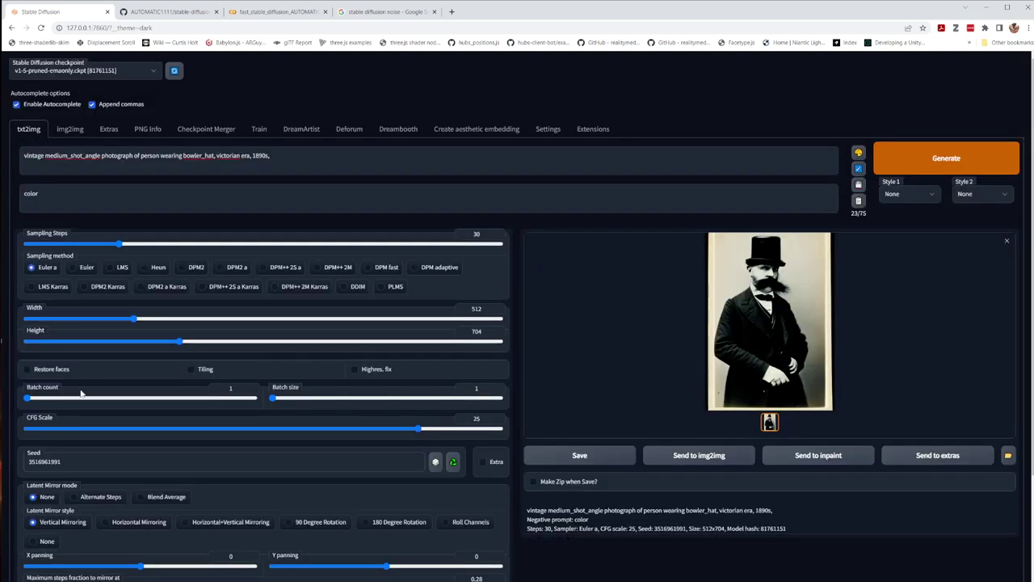
Turn on Highres. fix, keep denoising strength at 0.45, and render the top-hat portrait
{"action": "left_click", "coordinate": [353, 369]}
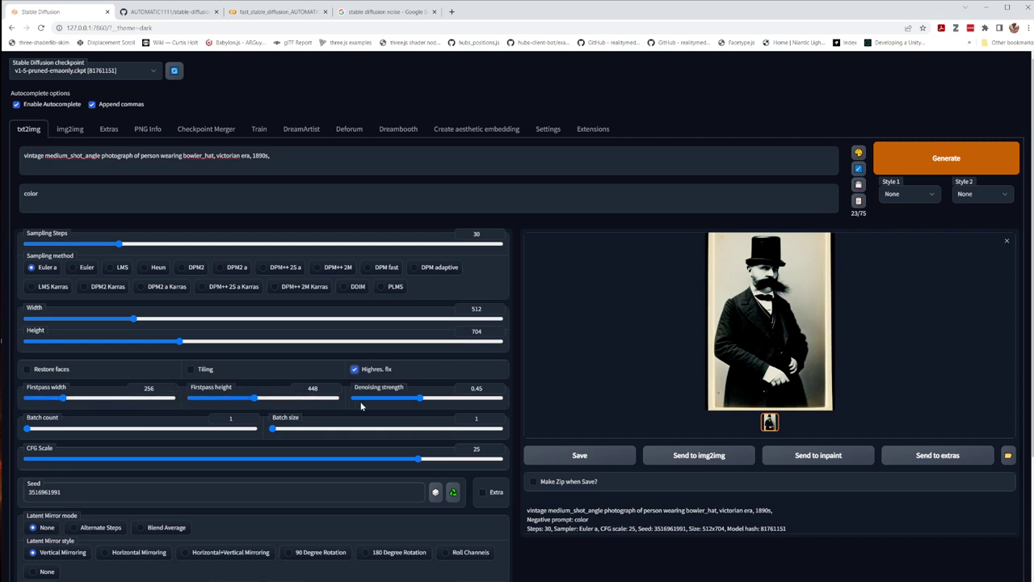
{"action": "left_click_drag", "start_coordinate": [421, 401], "coordinate": [426, 401]}
{"action": "left_click", "coordinate": [420, 401]}
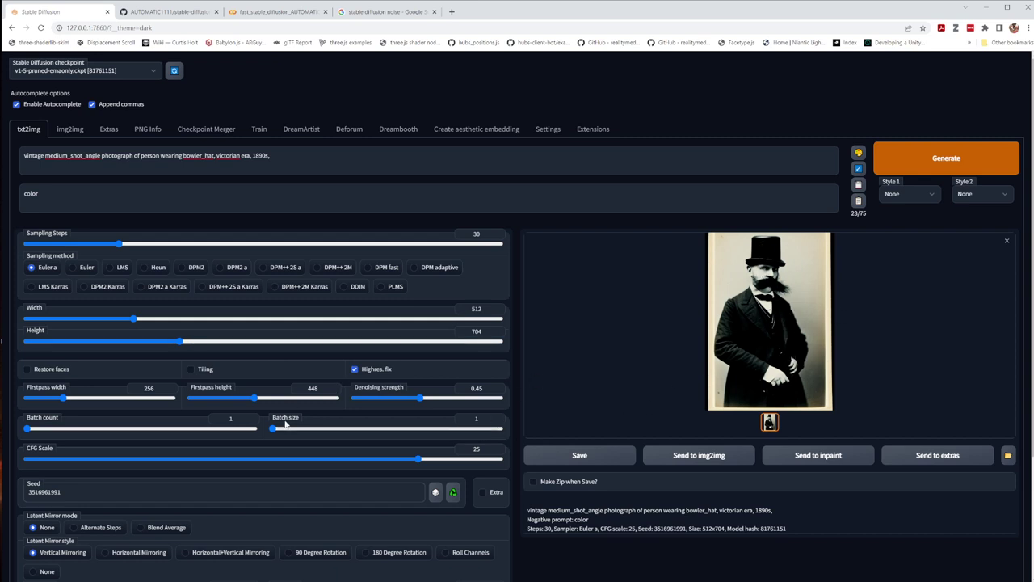
{"action": "left_click", "coordinate": [962, 157]}
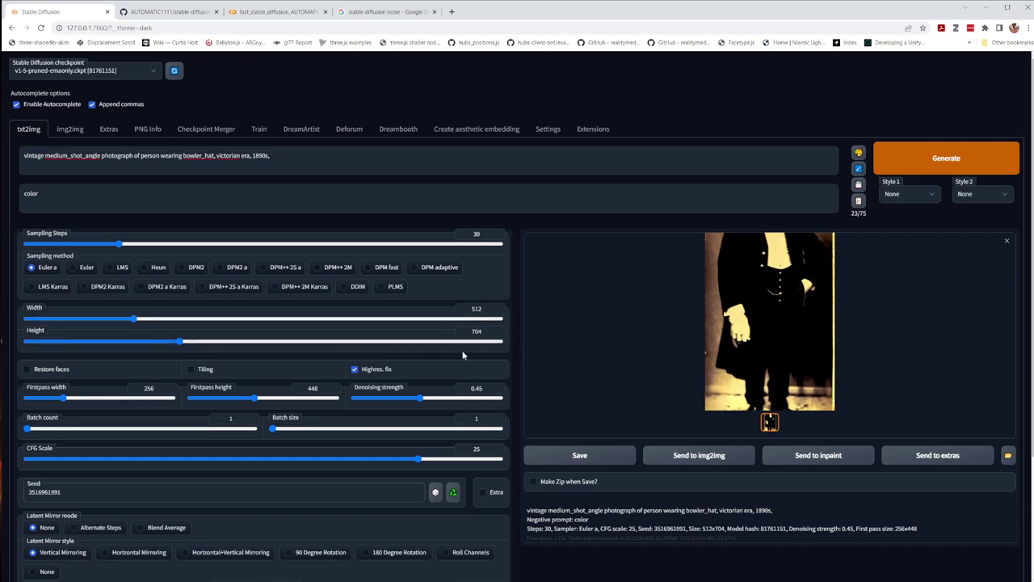
Set the first pass to 512×704 and the output size to 640×960
{"action": "left_click_drag", "start_coordinate": [64, 401], "coordinate": [100, 405]}
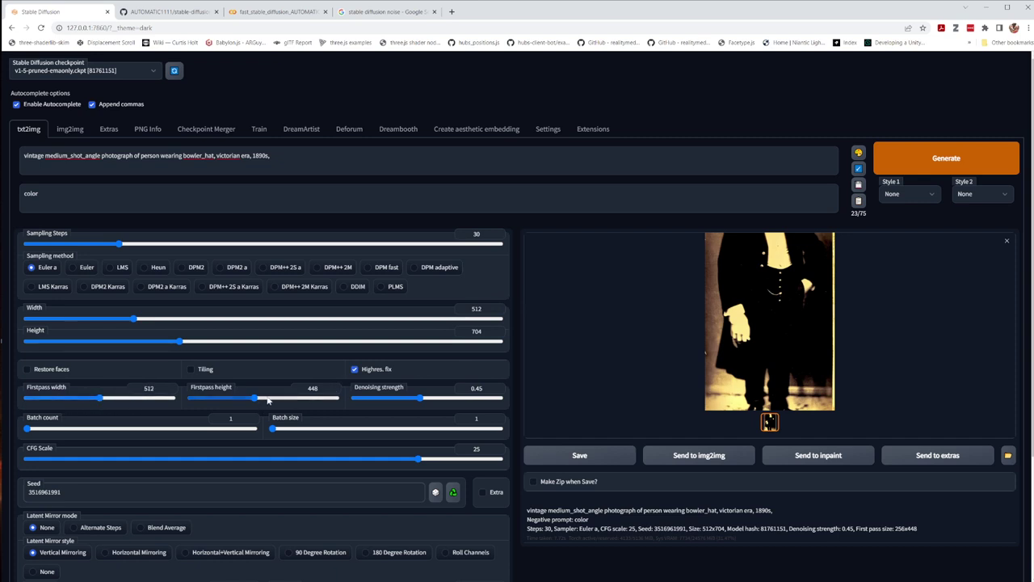
{"action": "left_click_drag", "start_coordinate": [255, 402], "coordinate": [287, 407]}
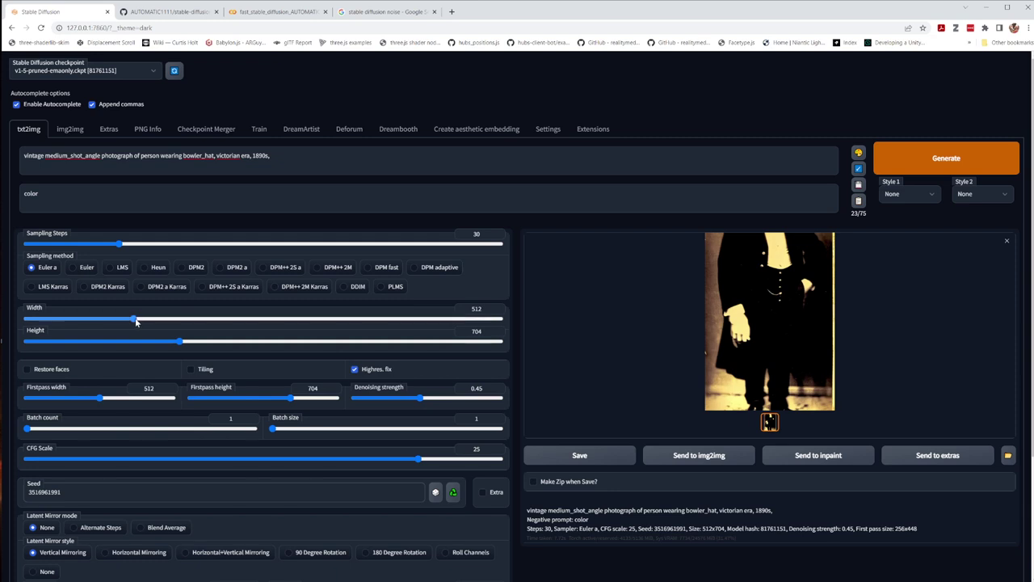
{"action": "left_click_drag", "start_coordinate": [135, 322], "coordinate": [226, 343]}
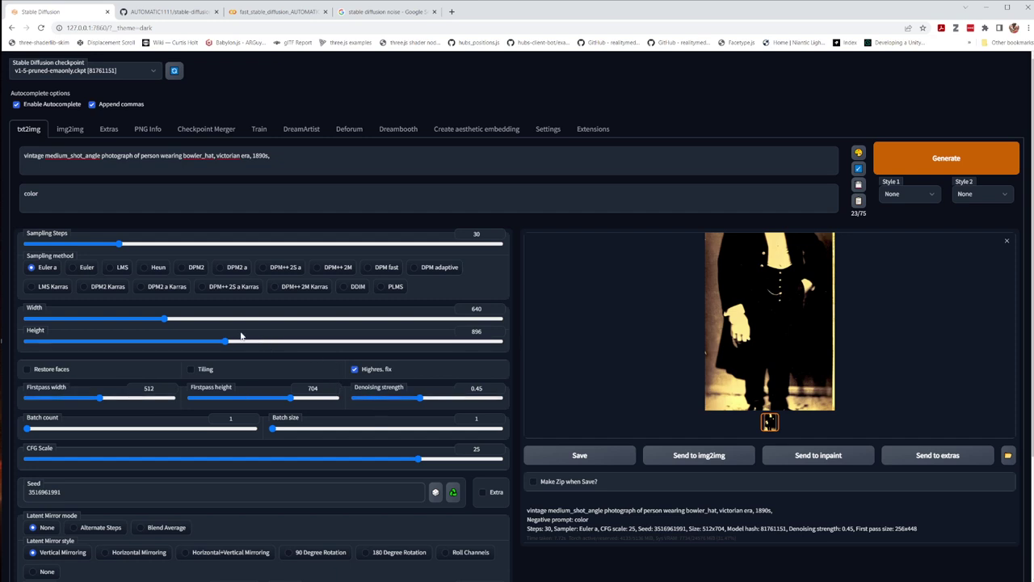
{"action": "left_click_drag", "start_coordinate": [231, 345], "coordinate": [241, 343]}
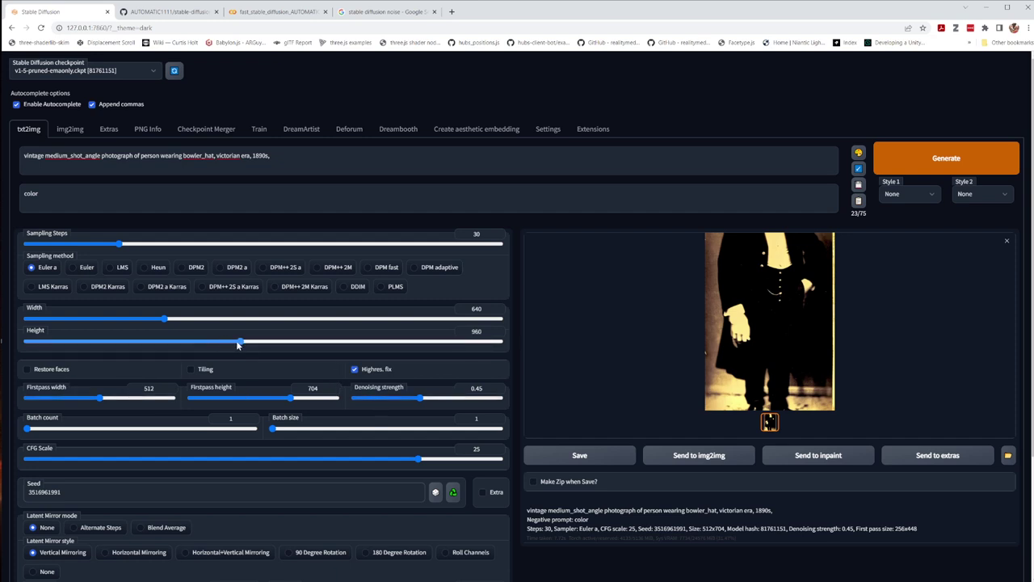
Generate the 640×960 portrait and inspect it full size in the lightbox
{"action": "left_click", "coordinate": [966, 165]}
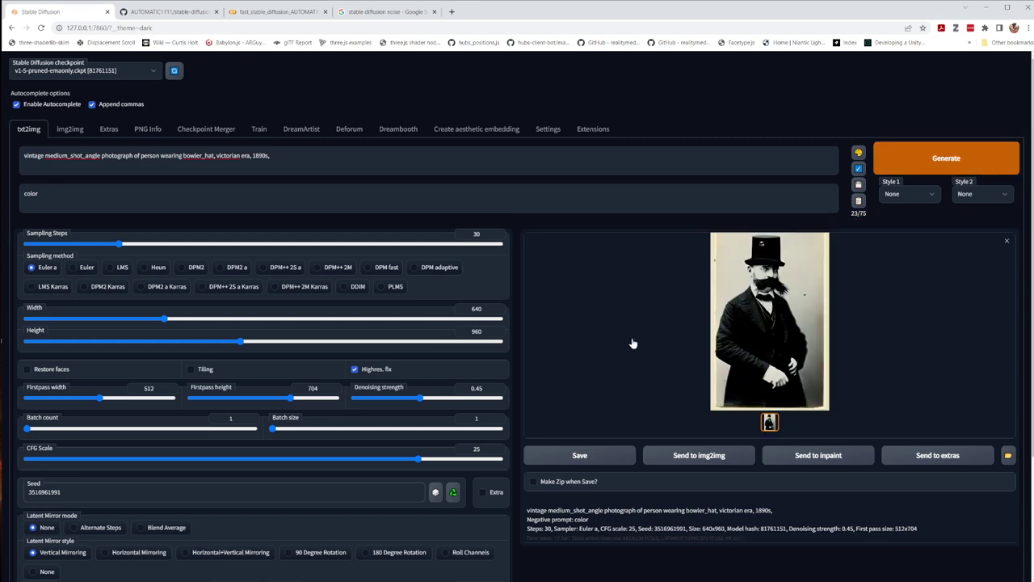
{"action": "left_click", "coordinate": [767, 315]}
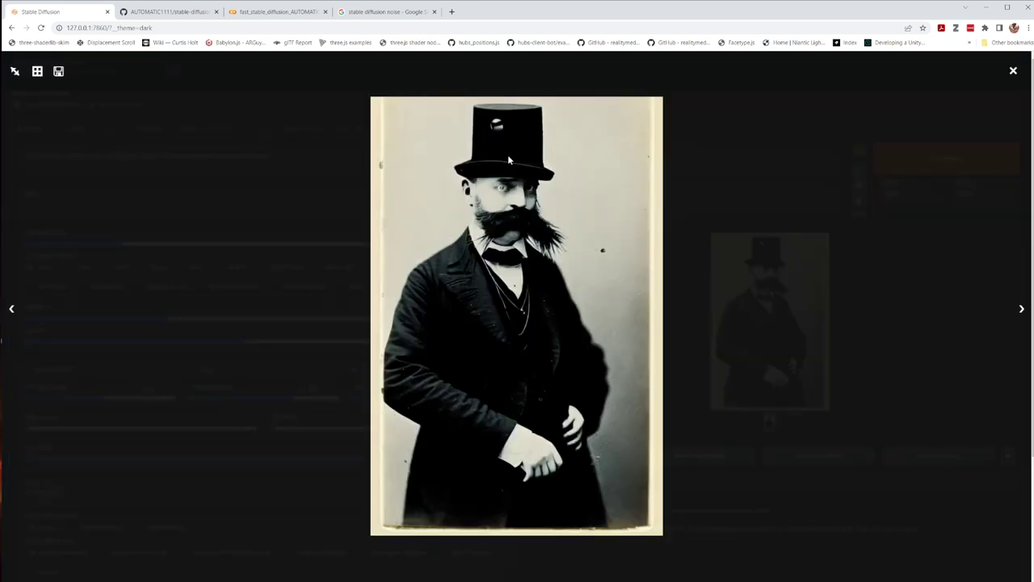
{"action": "left_click", "coordinate": [1015, 73]}
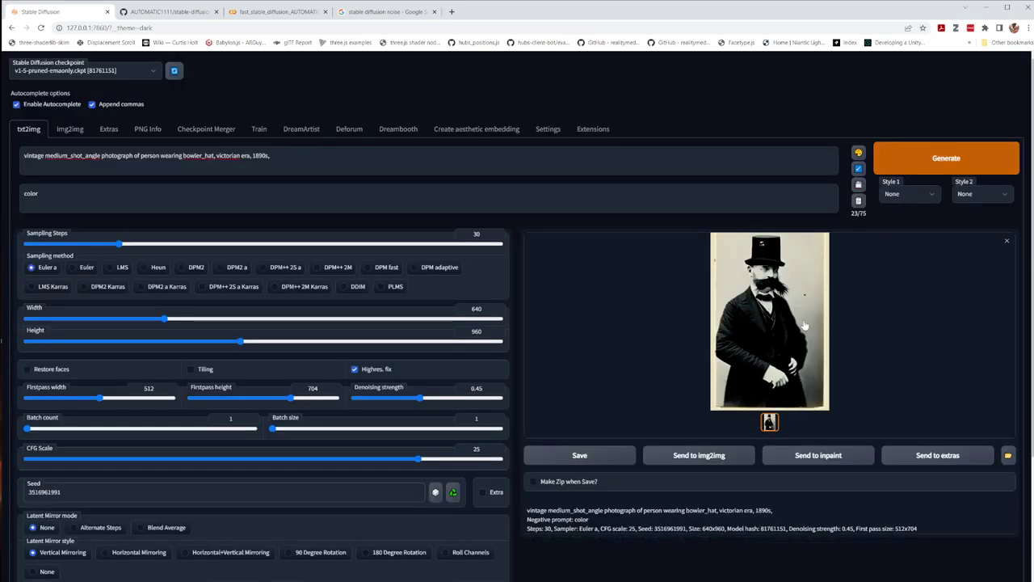
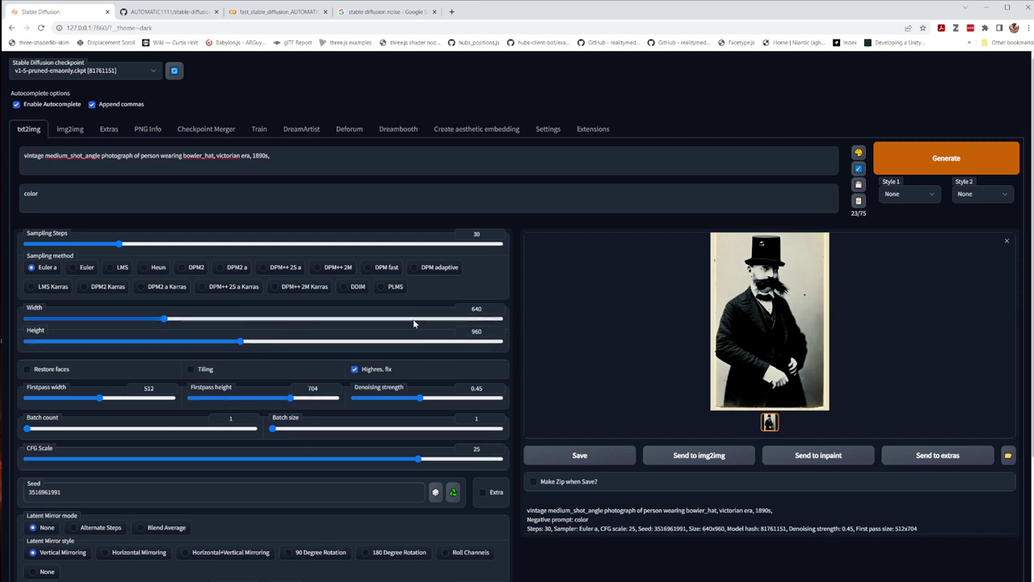
Set the image size to 512×704, then inspect the regenerated portrait full-size and close it
{"action": "mouse_move", "coordinate": [169, 324]}
{"action": "left_mouse_down"}
{"action": "mouse_move", "coordinate": [181, 322]}
{"action": "mouse_move", "coordinate": [170, 322]}
{"action": "left_mouse_up"}
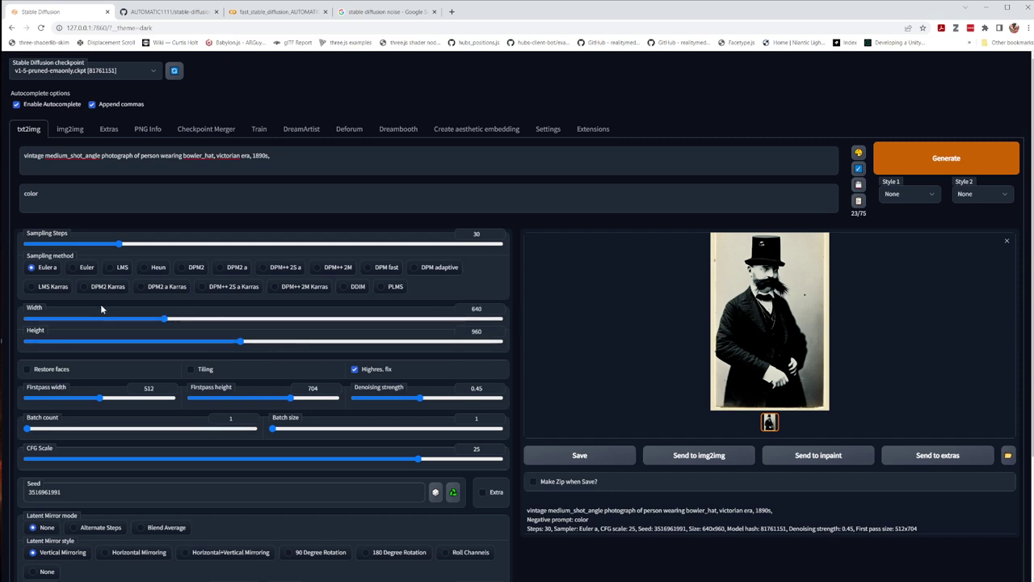
{"action": "left_click_drag", "start_coordinate": [165, 321], "coordinate": [135, 322]}
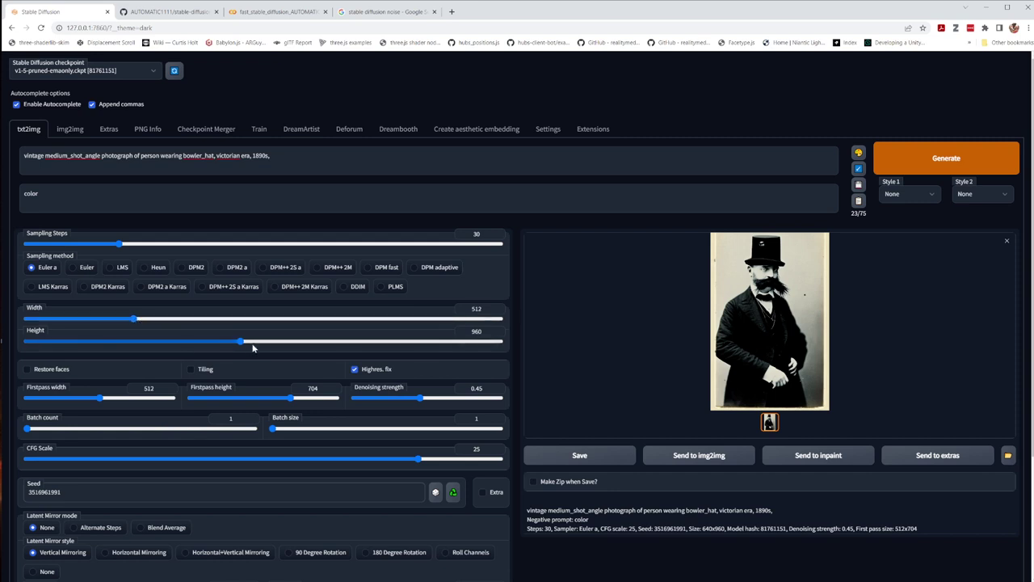
{"action": "left_click_drag", "start_coordinate": [239, 345], "coordinate": [186, 350]}
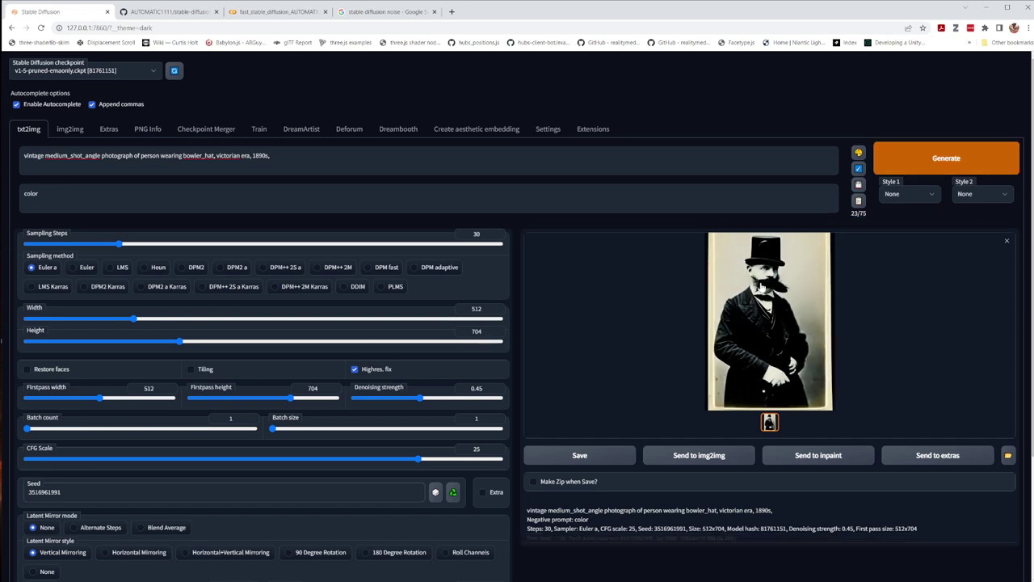
{"action": "left_click", "coordinate": [775, 345]}
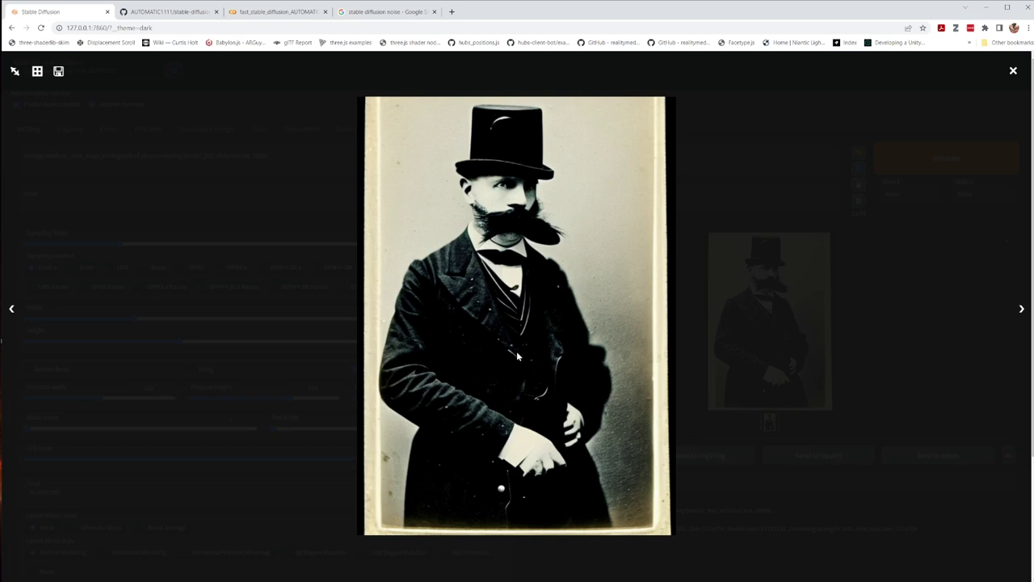
{"action": "left_click", "coordinate": [1013, 72]}
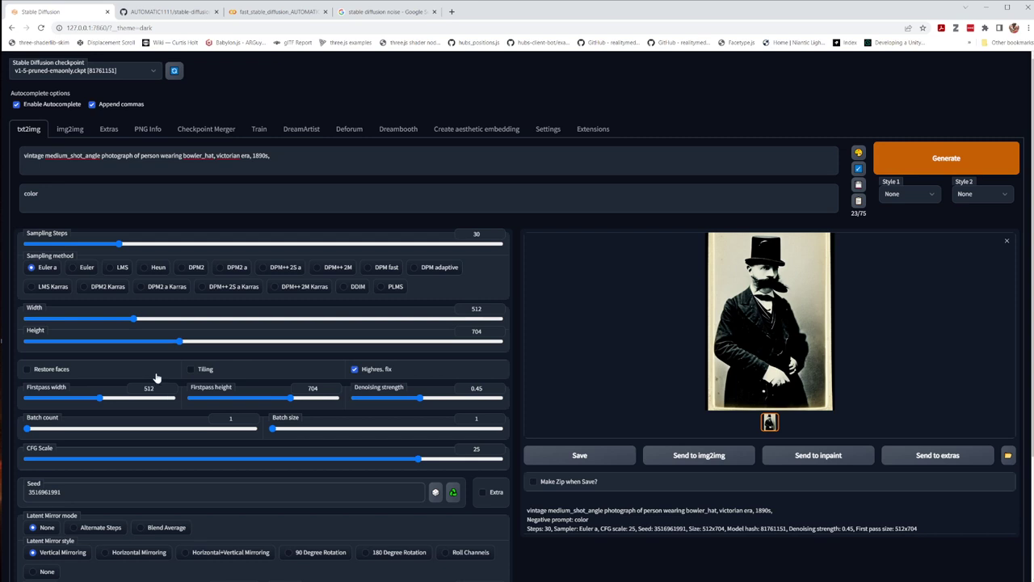
Render the 512×704 portrait without Highres. fix, then re-enable it and render again
{"action": "left_click", "coordinate": [355, 371]}
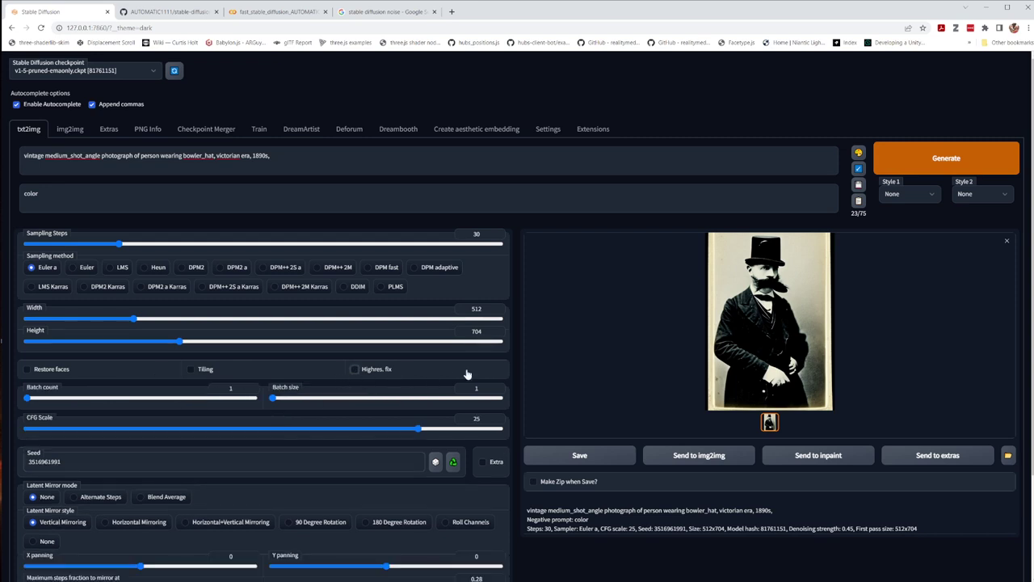
{"action": "left_click", "coordinate": [981, 165]}
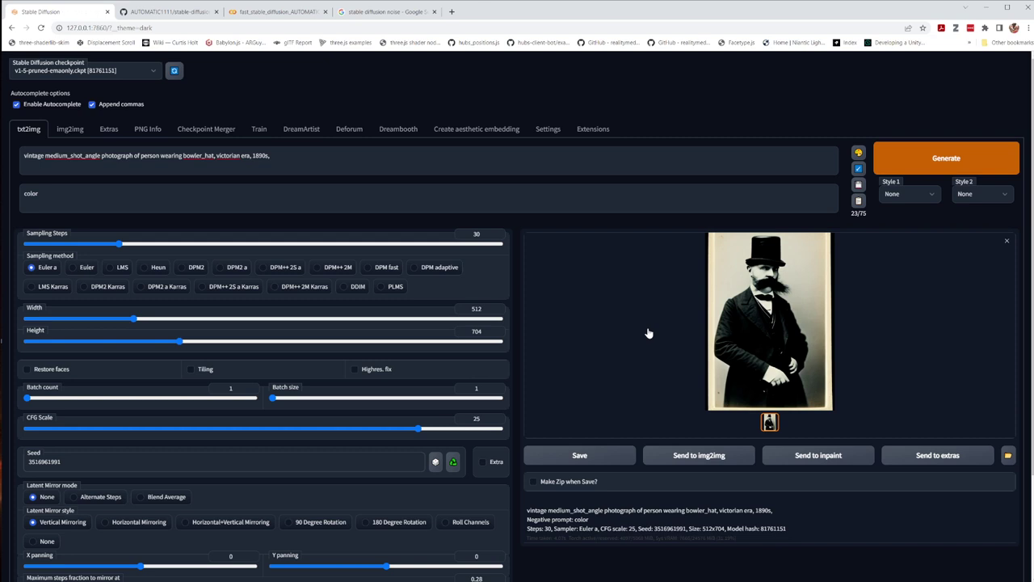
{"action": "left_click", "coordinate": [354, 370]}
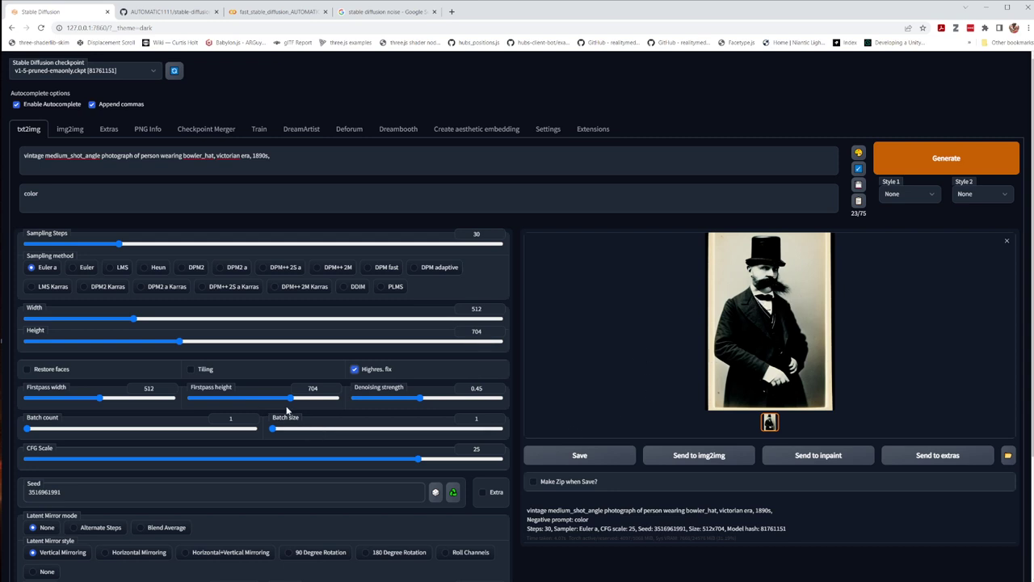
{"action": "left_click", "coordinate": [981, 164]}
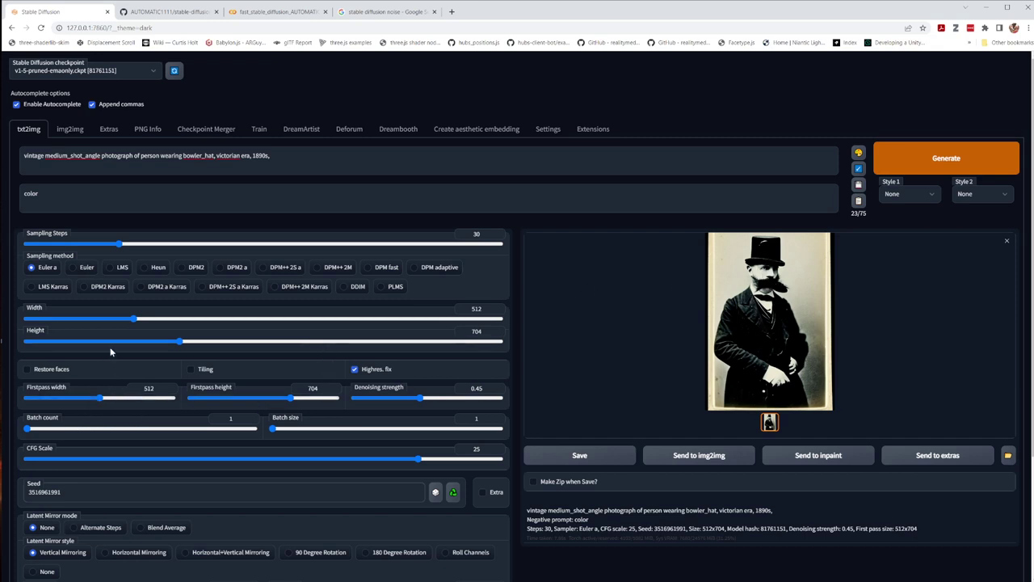
Generate the portrait at 768×1024, preview it full-size, then check Restore faces
{"action": "left_click_drag", "start_coordinate": [134, 319], "coordinate": [255, 340]}
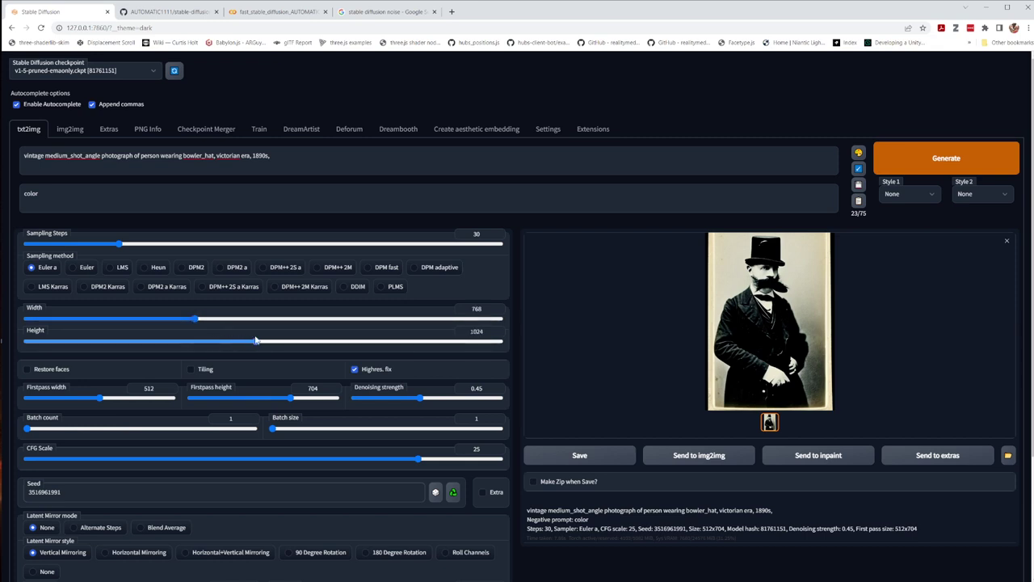
{"action": "left_click", "coordinate": [973, 172]}
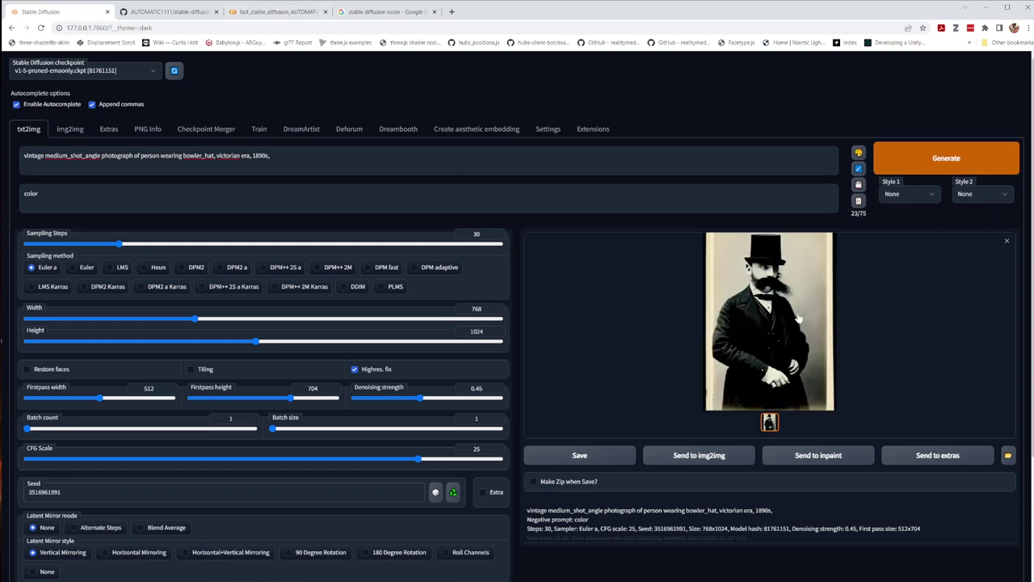
{"action": "left_click", "coordinate": [780, 286]}
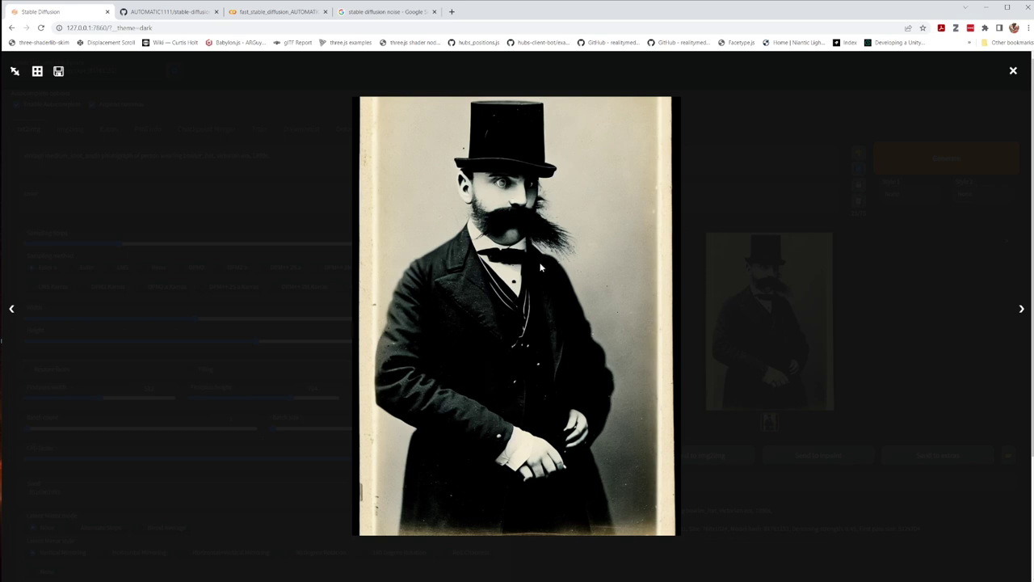
{"action": "left_click", "coordinate": [1014, 71]}
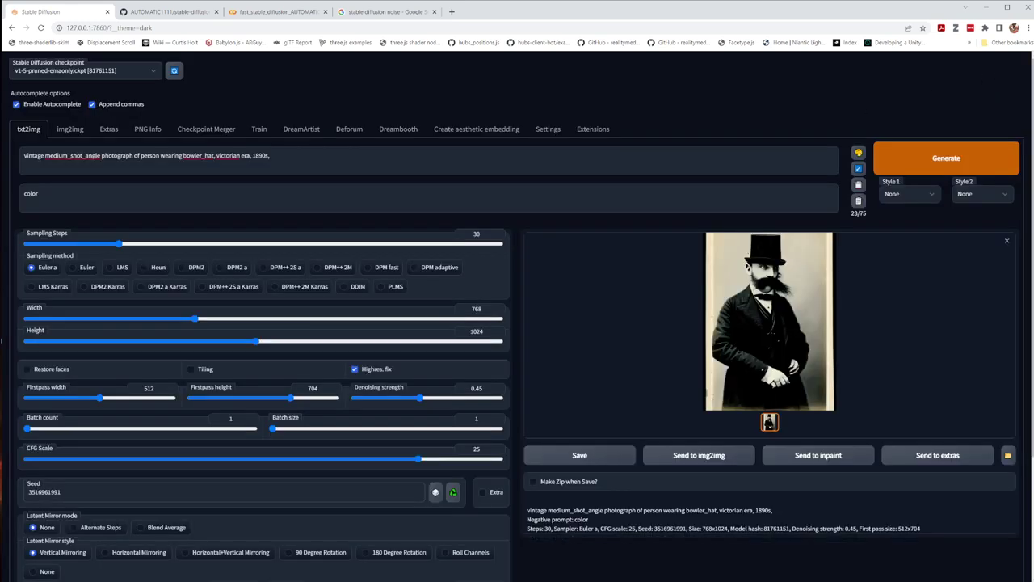
{"action": "left_click", "coordinate": [29, 369]}
Generate and inspect the face-restored 768×1024 portrait, then uncheck Restore faces and Highres. fix
{"action": "left_click", "coordinate": [917, 162]}
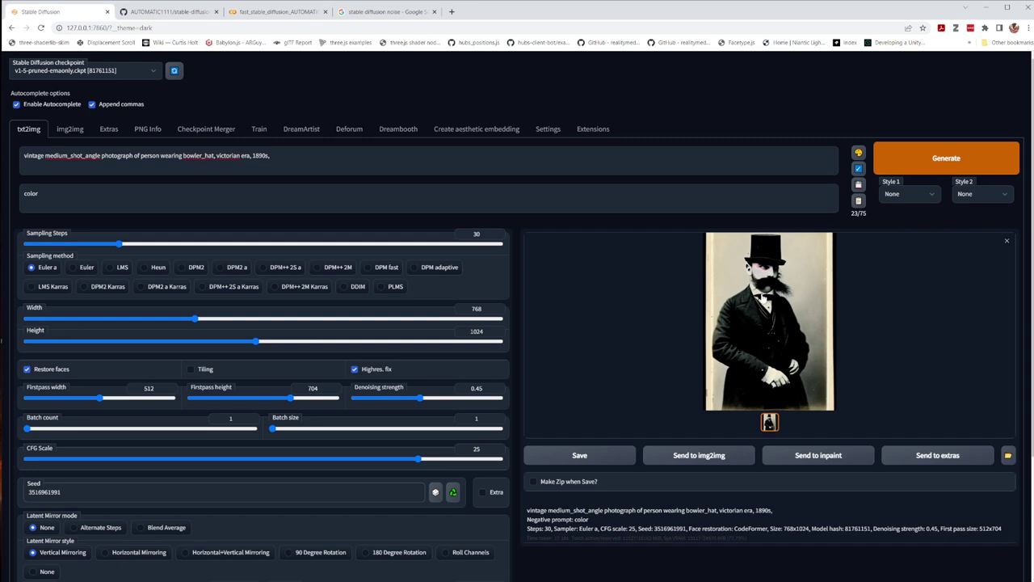
{"action": "left_click", "coordinate": [760, 278]}
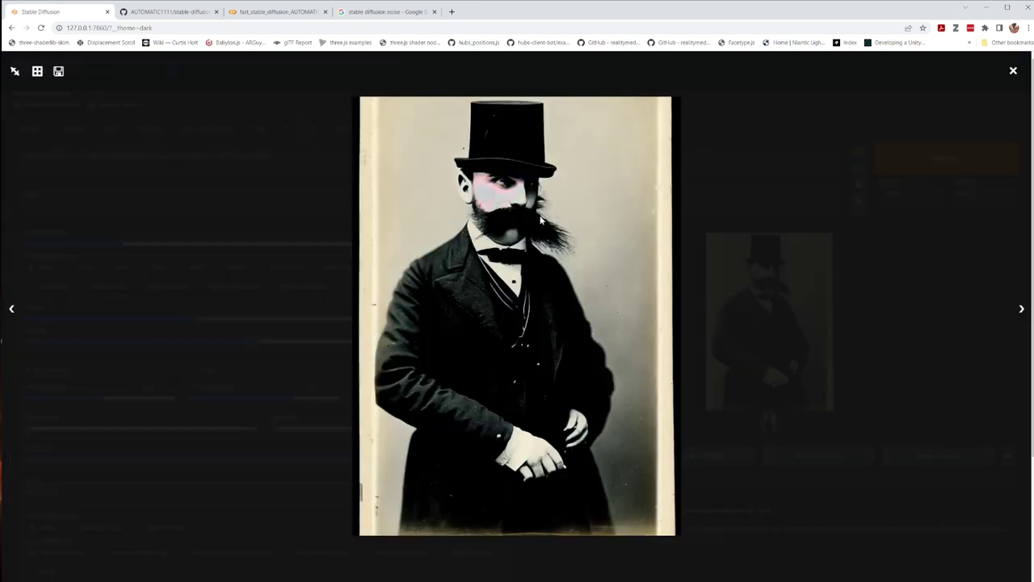
{"action": "left_click", "coordinate": [1015, 71]}
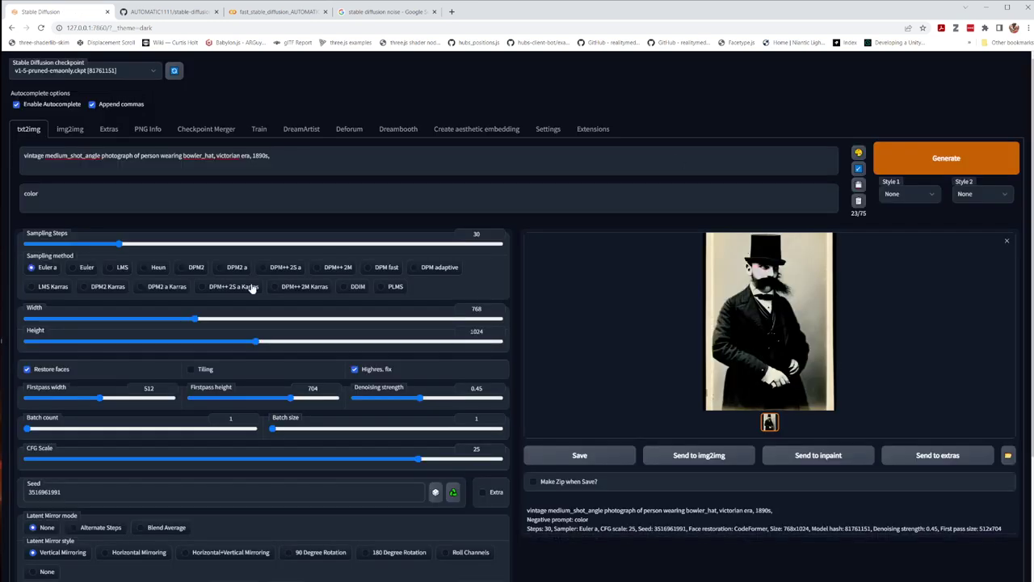
{"action": "left_click", "coordinate": [30, 369]}
{"action": "left_click", "coordinate": [352, 370]}
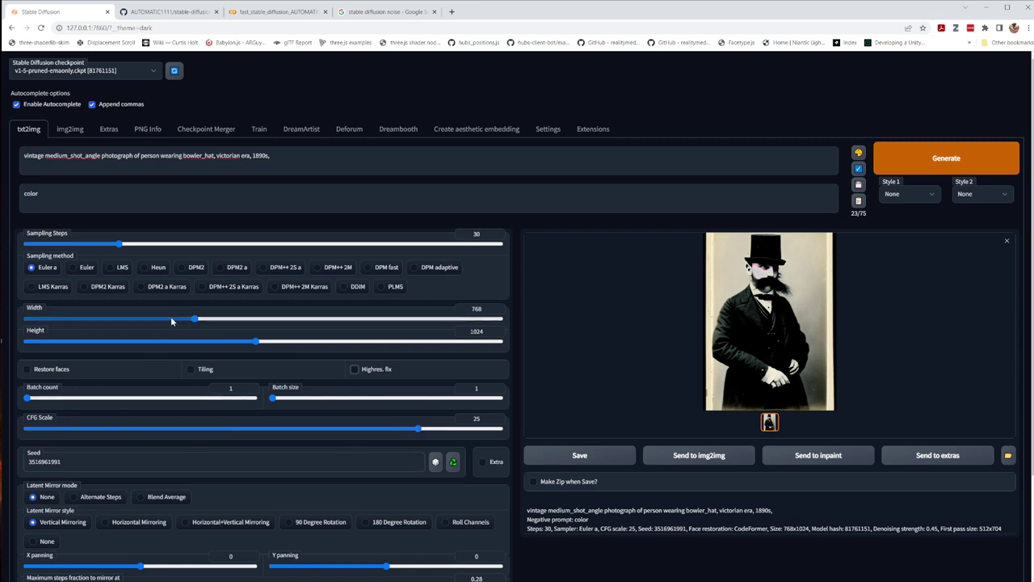
Bring width back to 512 and height to 704, ending with Highres. fix unchecked
{"action": "left_click_drag", "start_coordinate": [195, 319], "coordinate": [153, 325]}
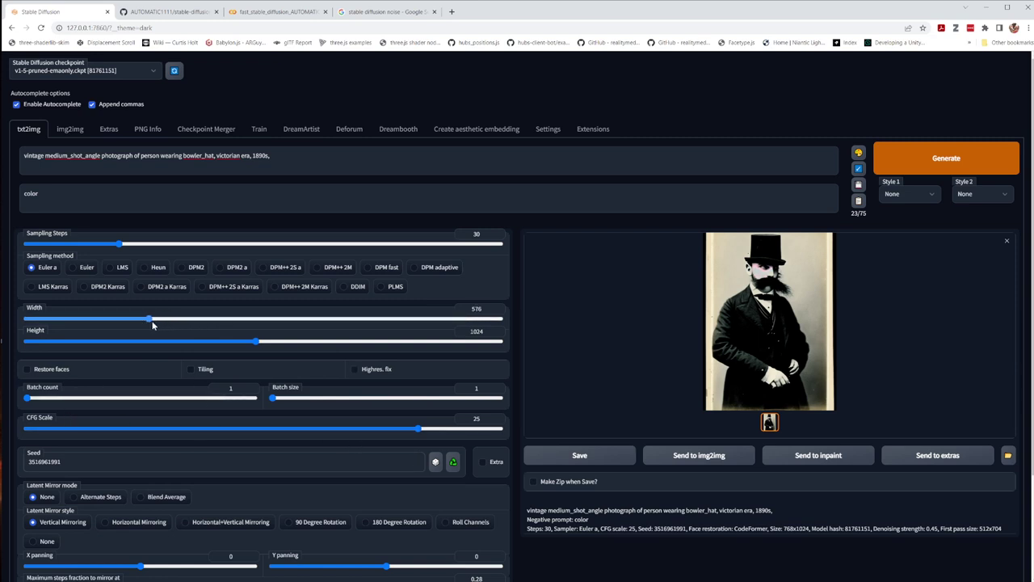
{"action": "left_click", "coordinate": [354, 370]}
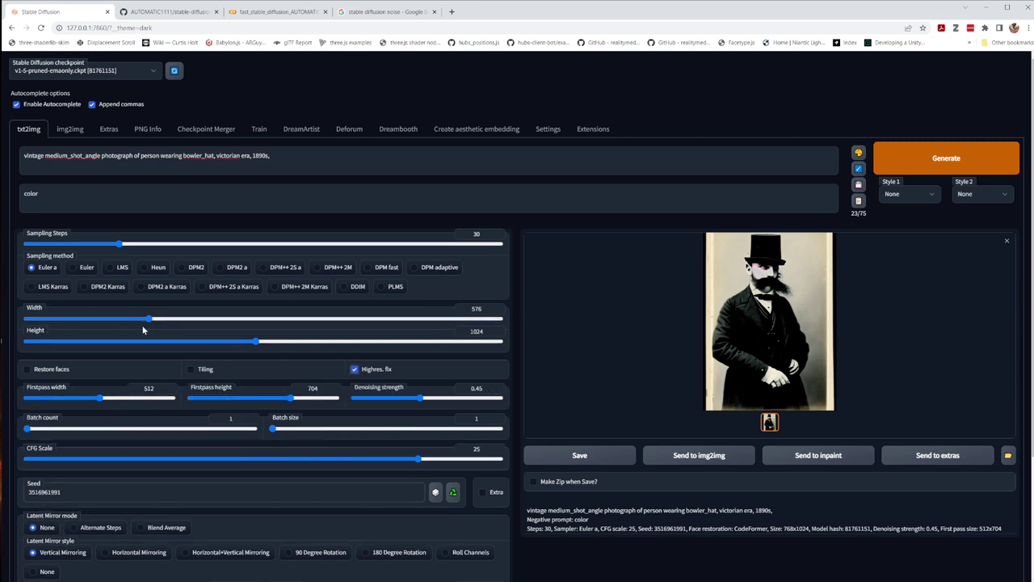
{"action": "left_click_drag", "start_coordinate": [149, 322], "coordinate": [131, 324]}
{"action": "left_click_drag", "start_coordinate": [188, 341], "coordinate": [178, 361]}
{"action": "left_click", "coordinate": [355, 369]}
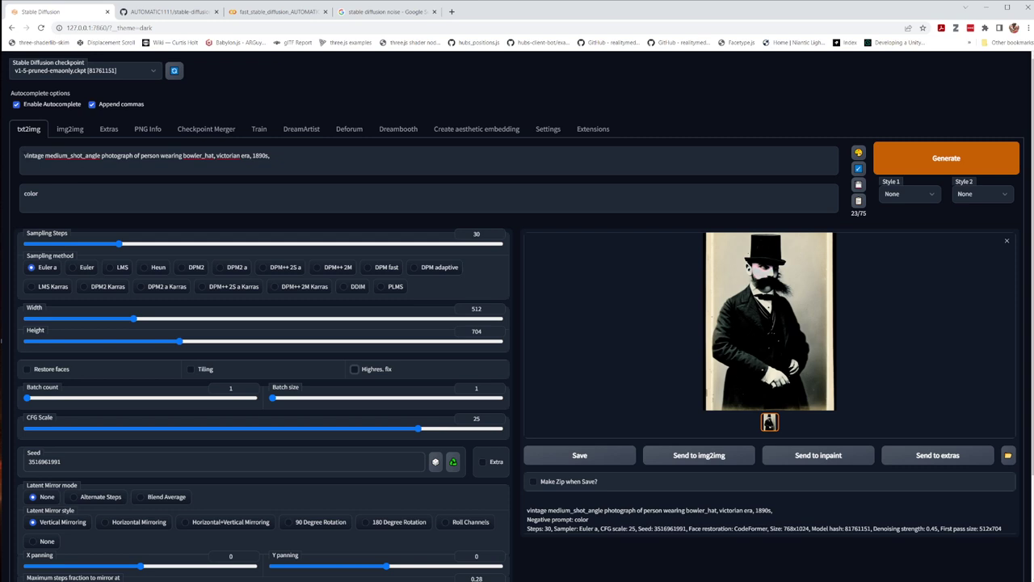
Lower the CFG scale to 7.5 and generate the portrait
{"action": "left_click_drag", "start_coordinate": [23, 155], "coordinate": [291, 158]}
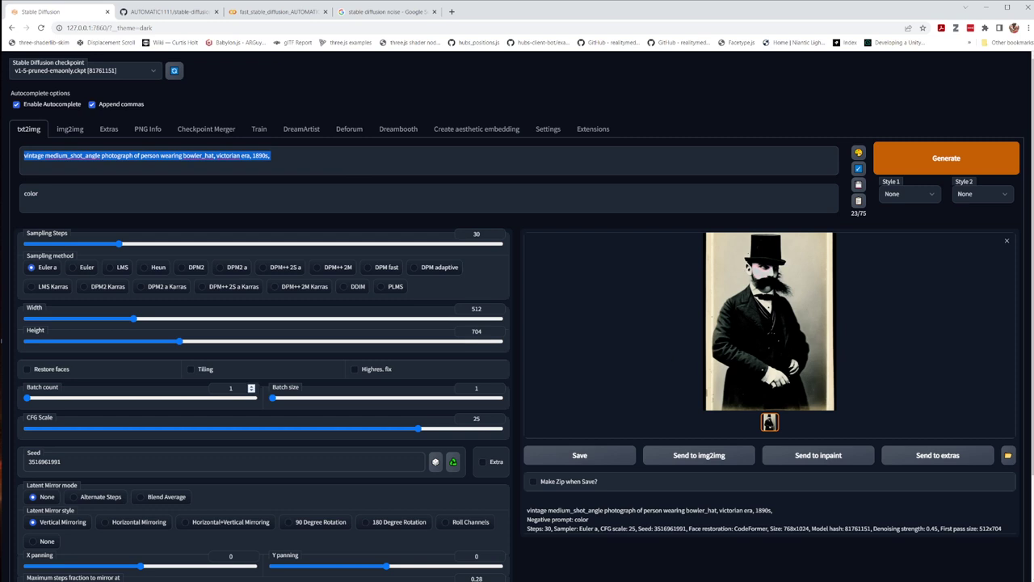
{"action": "left_click_drag", "start_coordinate": [417, 434], "coordinate": [424, 434]}
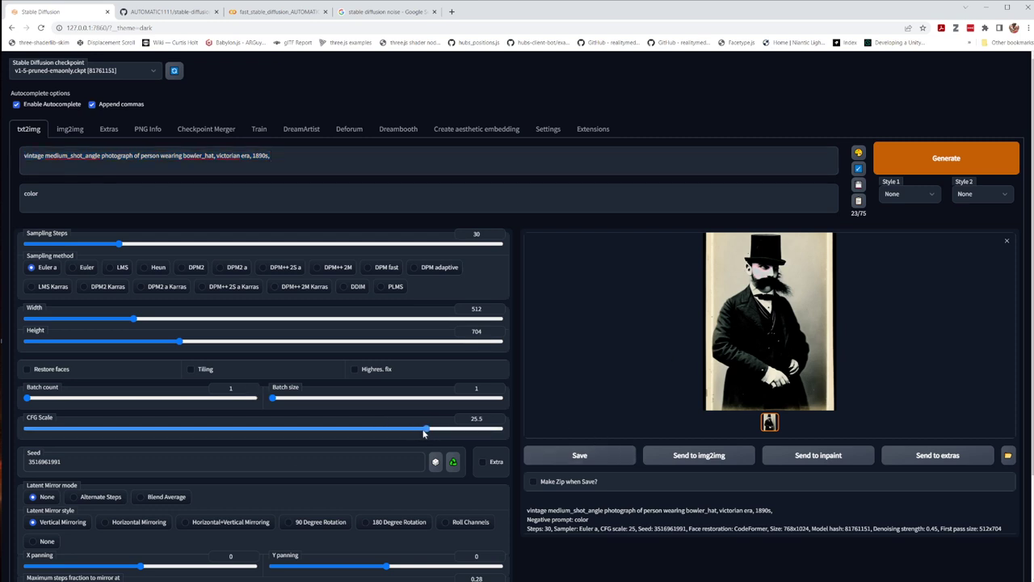
{"action": "left_click_drag", "start_coordinate": [428, 432], "coordinate": [132, 434]}
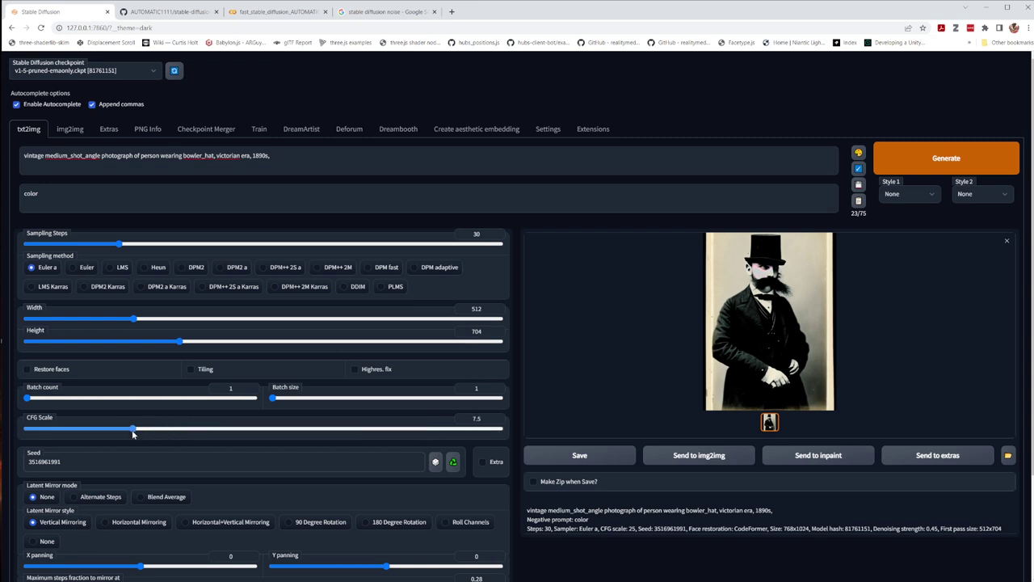
{"action": "left_click", "coordinate": [918, 164]}
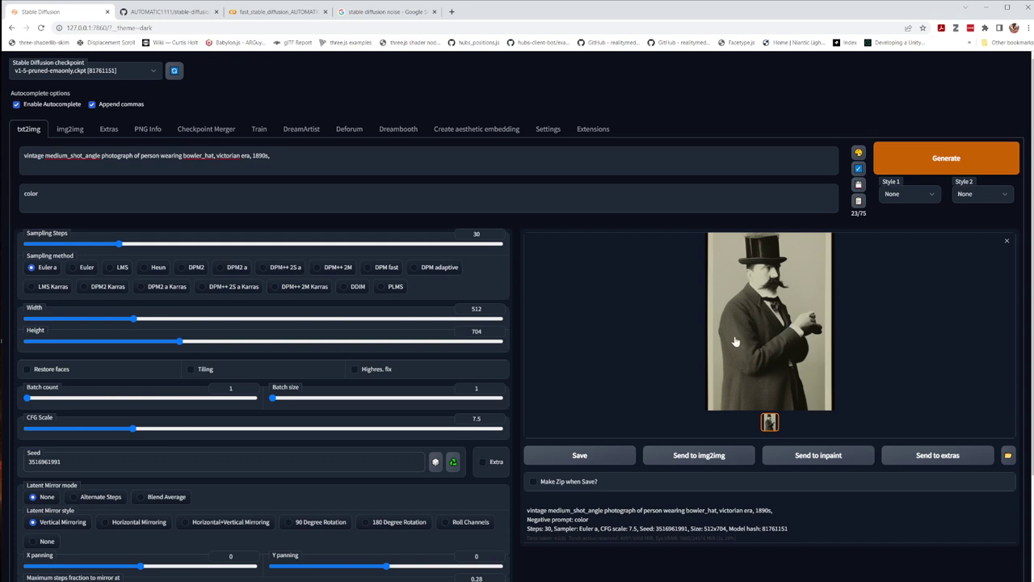
Regenerate the portrait at CFG scale 3, then drop CFG scale to 1
{"action": "left_click_drag", "start_coordinate": [129, 433], "coordinate": [59, 440]}
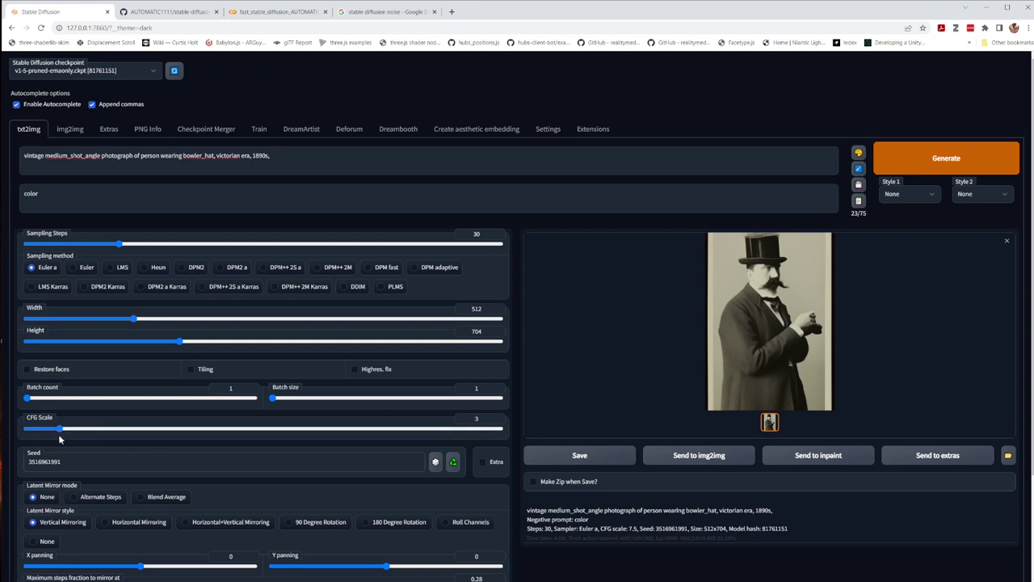
{"action": "left_click", "coordinate": [919, 167]}
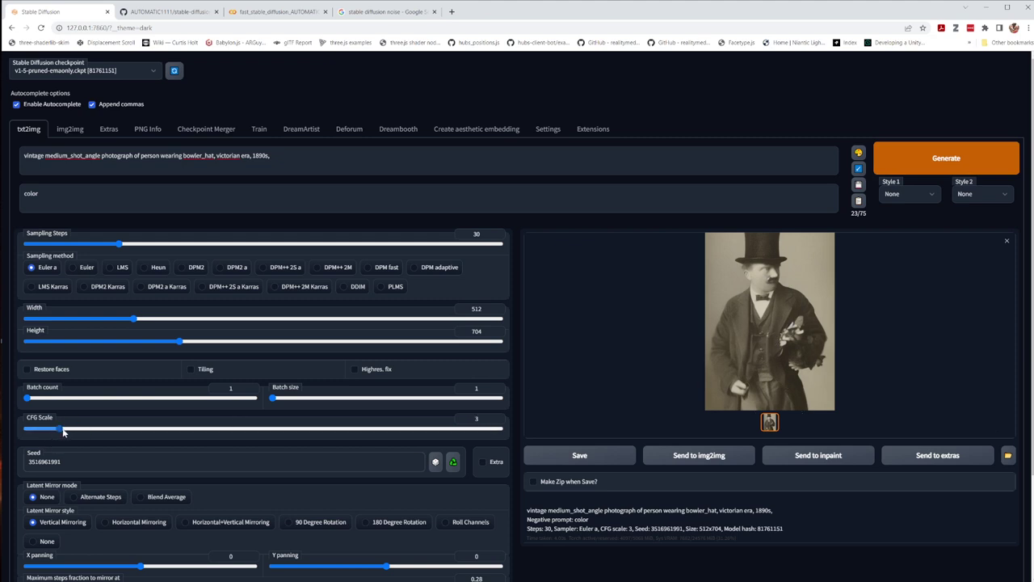
{"action": "left_click_drag", "start_coordinate": [58, 429], "coordinate": [27, 429]}
{"action": "left_click_drag", "start_coordinate": [61, 462], "coordinate": [27, 462]}
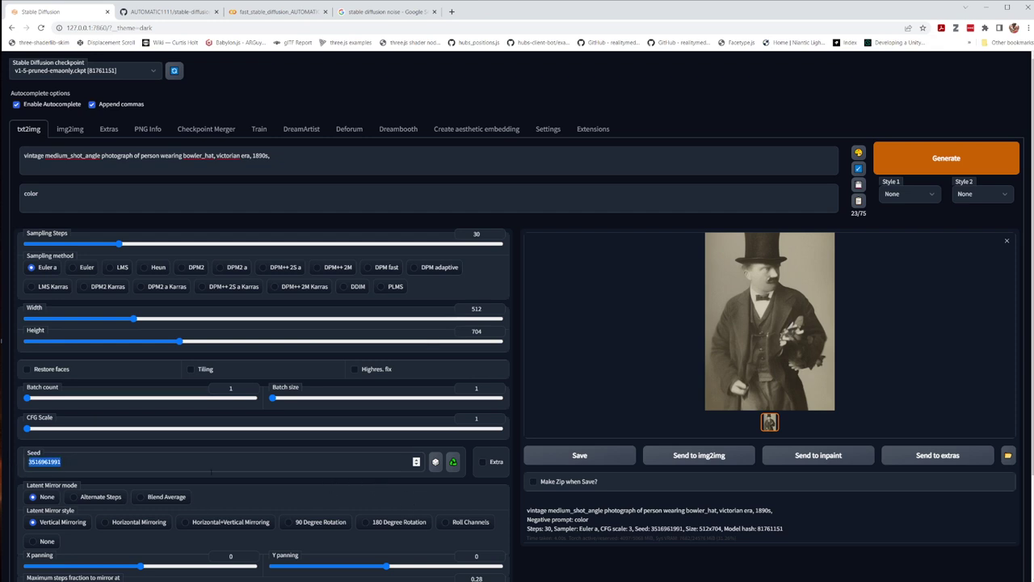
Generate the portrait at CFG scale 1 and view the washed-out result full-size
{"action": "left_click", "coordinate": [27, 430]}
{"action": "left_click_drag", "start_coordinate": [61, 461], "coordinate": [18, 464]}
{"action": "left_click", "coordinate": [61, 461]}
{"action": "left_click_drag", "start_coordinate": [96, 461], "coordinate": [3, 469]}
{"action": "left_click", "coordinate": [937, 162]}
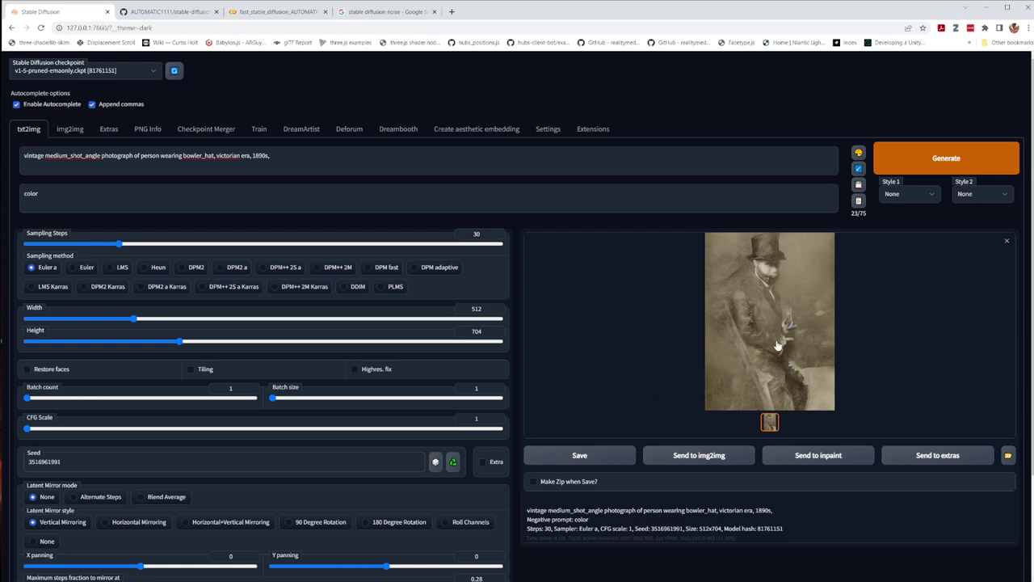
{"action": "left_click", "coordinate": [773, 339]}
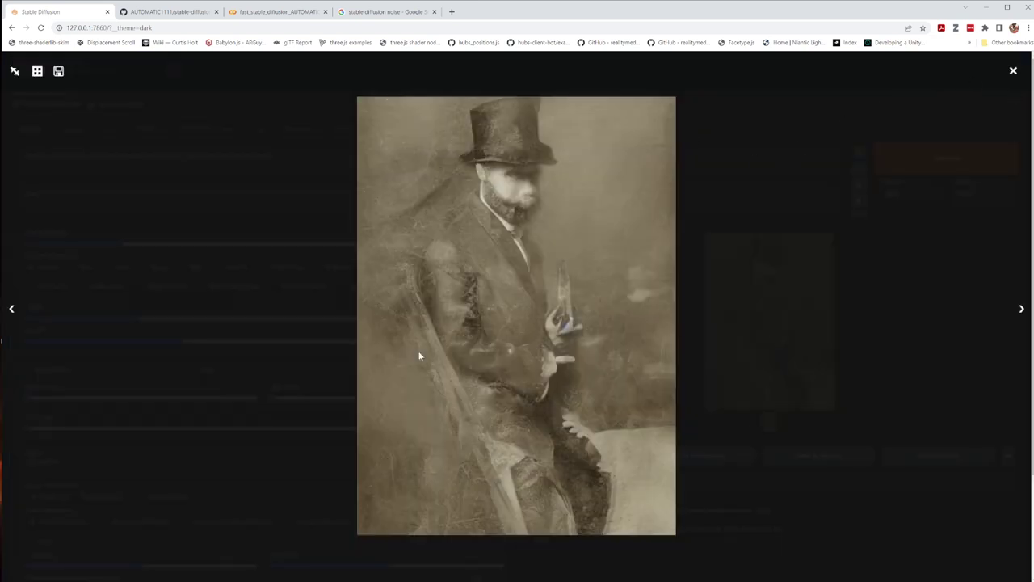
{"action": "left_click", "coordinate": [1015, 72]}
Copy the newest CFG 1 portrait to the clipboard from the lightbox, then close it
{"action": "left_click", "coordinate": [773, 327]}
{"action": "right_click", "coordinate": [554, 326]}
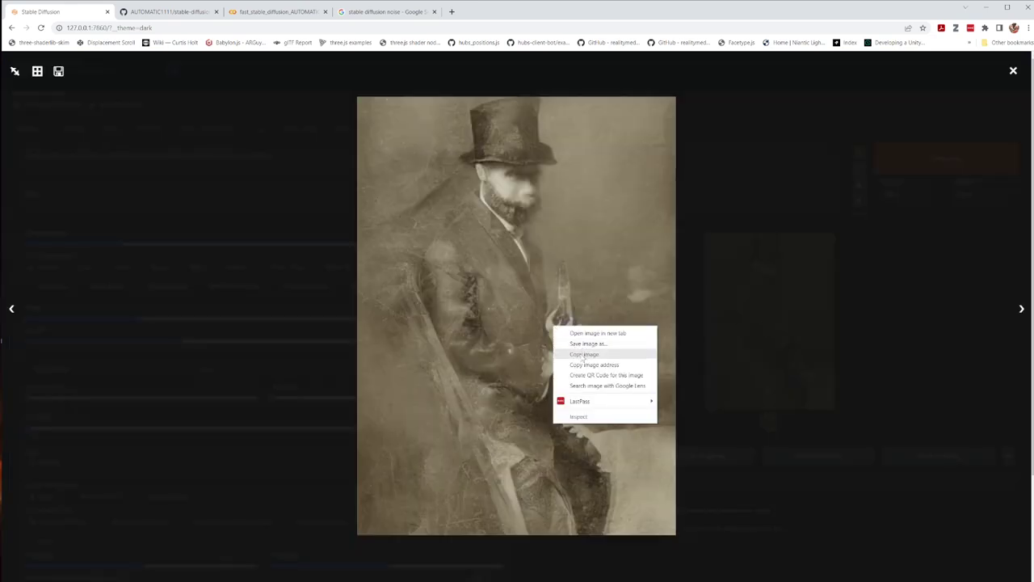
{"action": "left_click", "coordinate": [584, 355]}
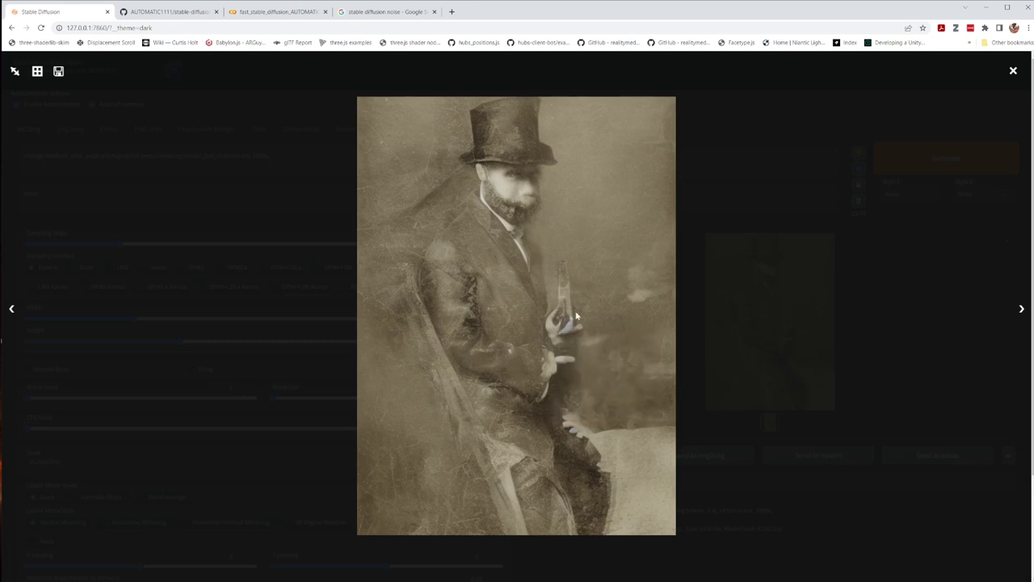
{"action": "left_click", "coordinate": [1014, 71]}
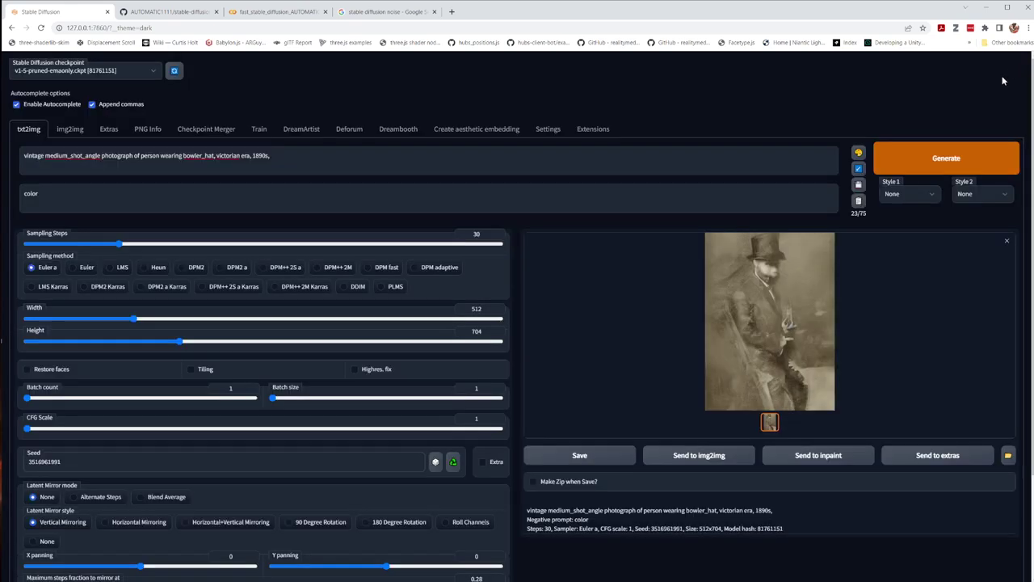
In a new tab, search Google for 'image based search'
{"action": "left_click", "coordinate": [451, 11]}
{"action": "left_click", "coordinate": [416, 196]}
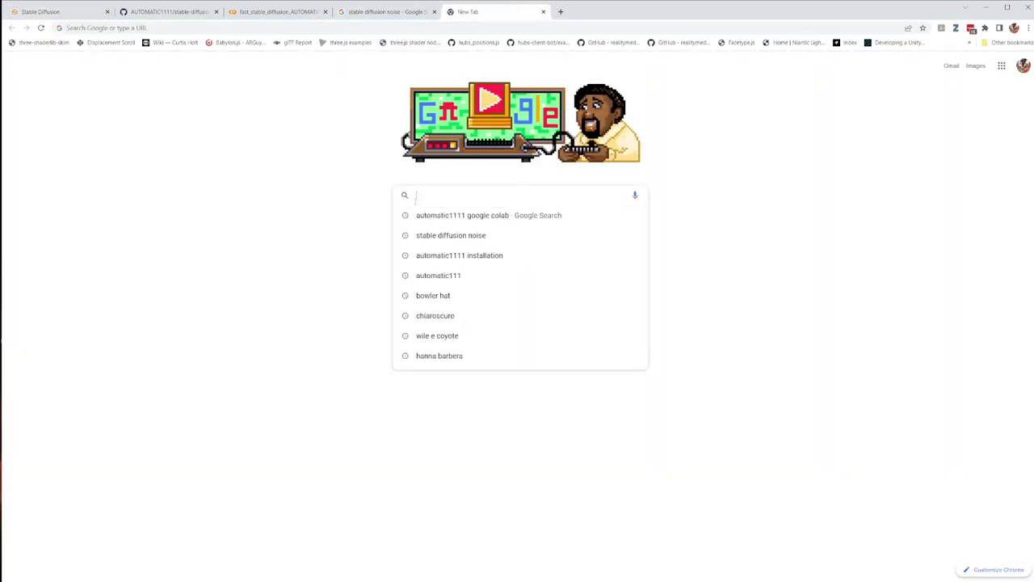
{"action": "type", "text": "image sae"}
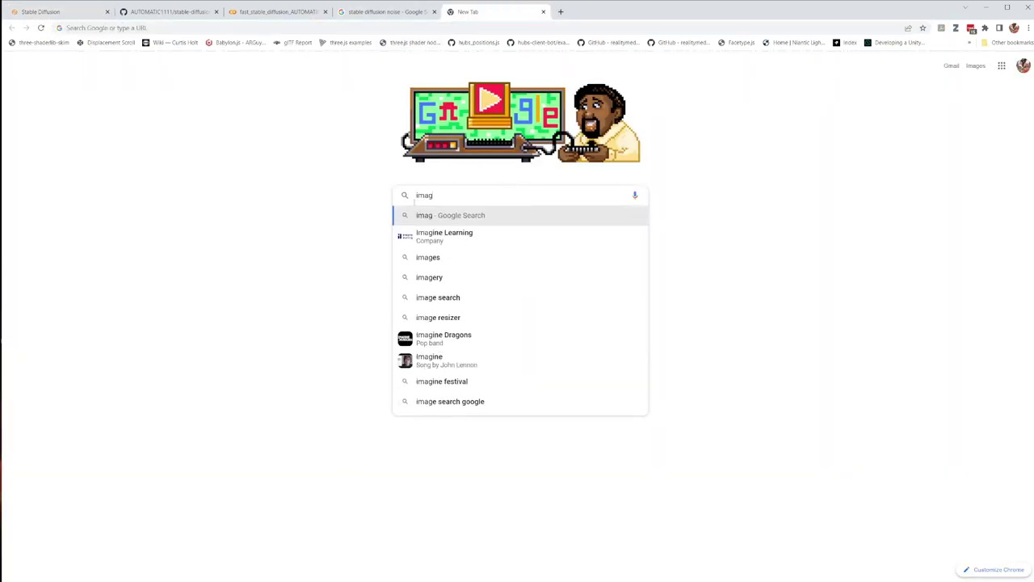
{"action": "key", "text": "BackSpace"}
{"action": "key", "text": "BackSpace"}
{"action": "type", "text": "earch"}
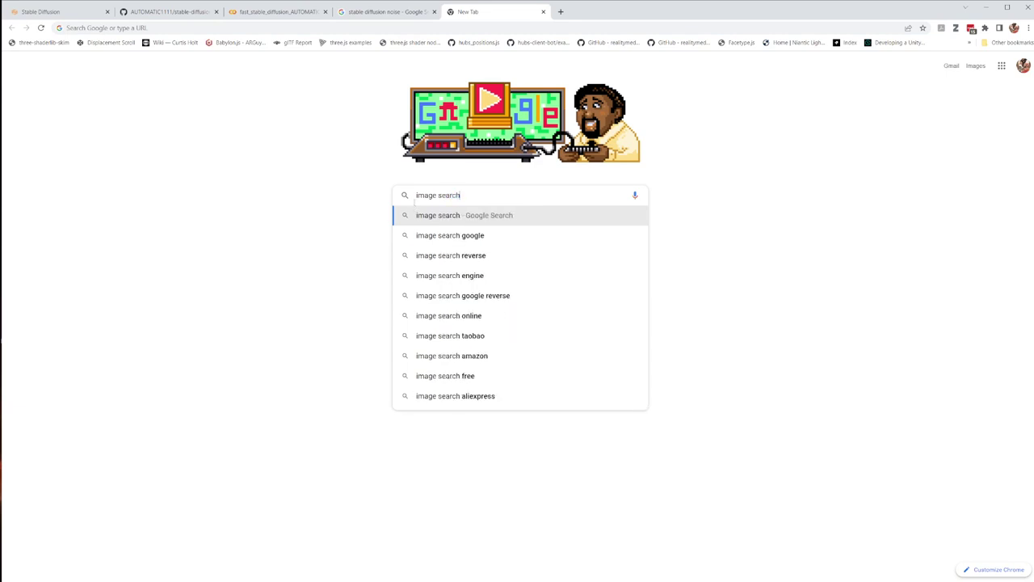
{"action": "key", "text": "Return"}
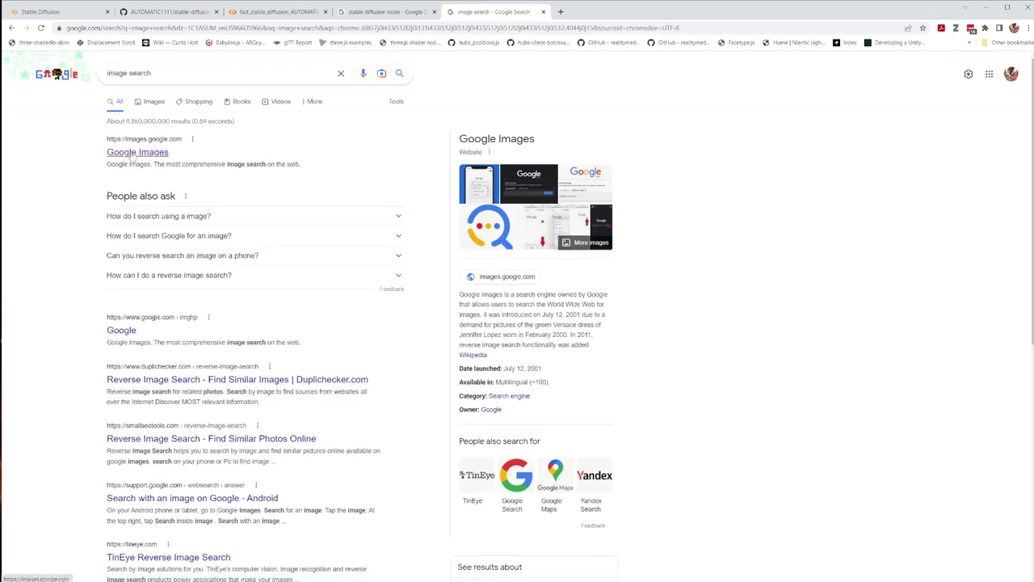
{"action": "left_click", "coordinate": [130, 72]}
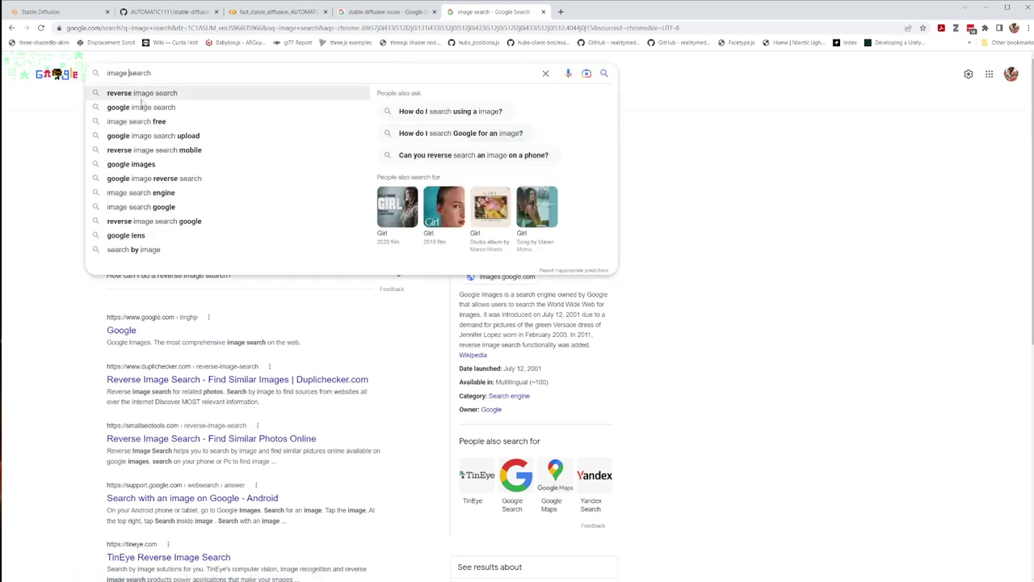
{"action": "key", "text": "Left"}
{"action": "key", "text": "Left"}
{"action": "key", "text": "Left"}
{"action": "key", "text": "Left"}
{"action": "key", "text": "Left"}
{"action": "key", "text": "Left"}
{"action": "type", "text": "b"}
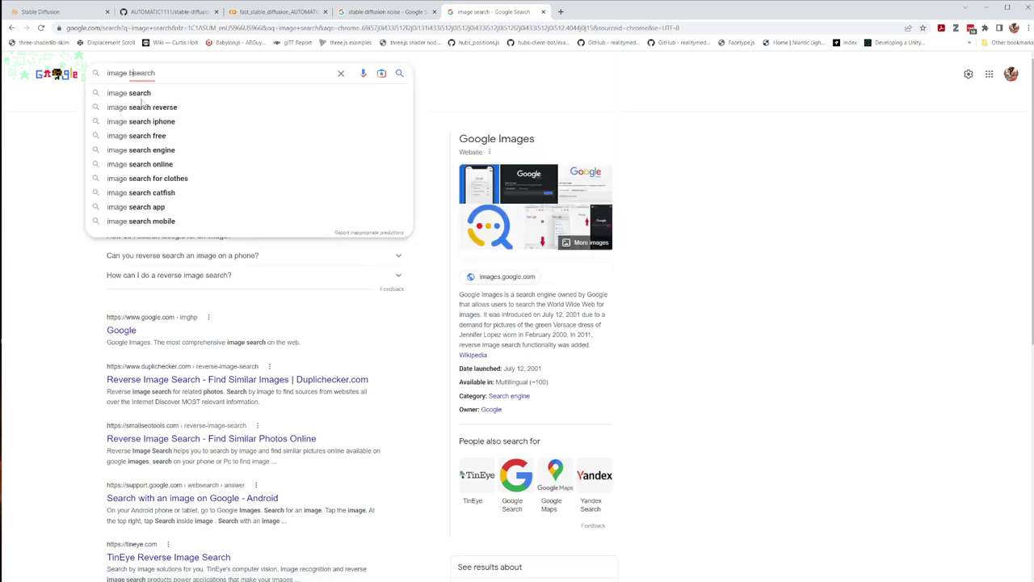
{"action": "type", "text": "ased"}
{"action": "key", "text": "Return"}
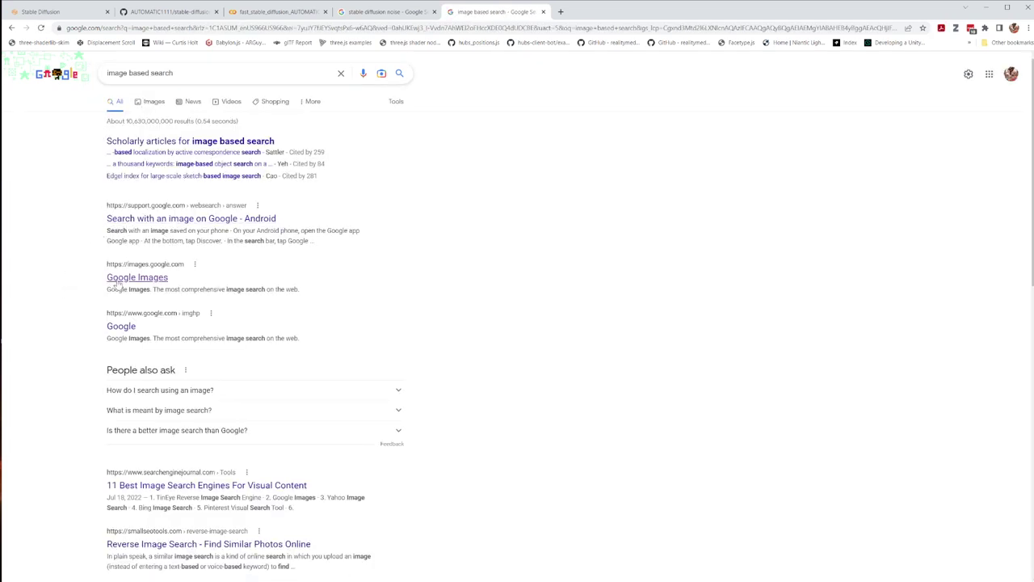
Open Google Images with its search-by-image panel, then return to the Stable Diffusion tab
{"action": "left_click", "coordinate": [119, 279]}
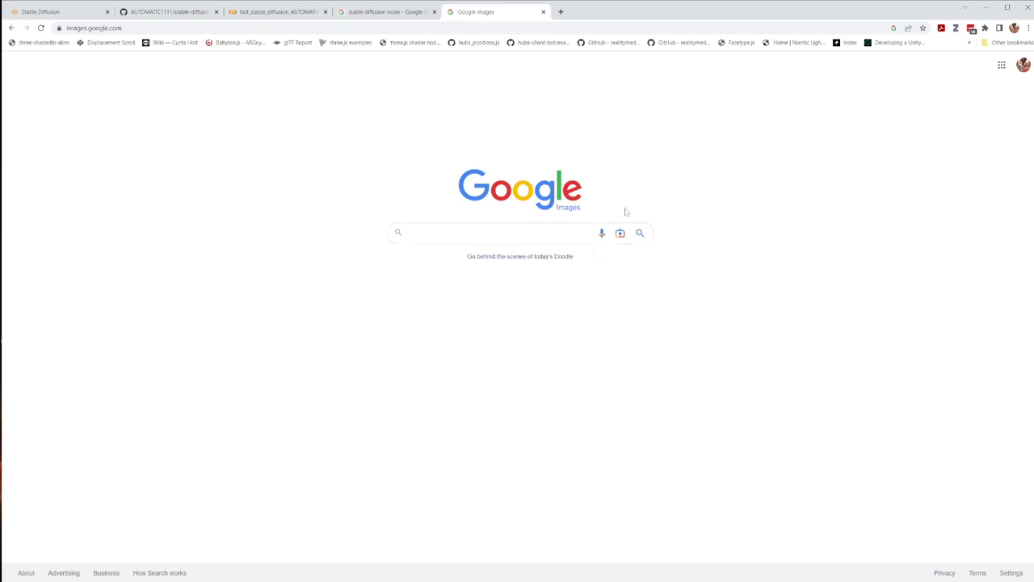
{"action": "left_click", "coordinate": [621, 234]}
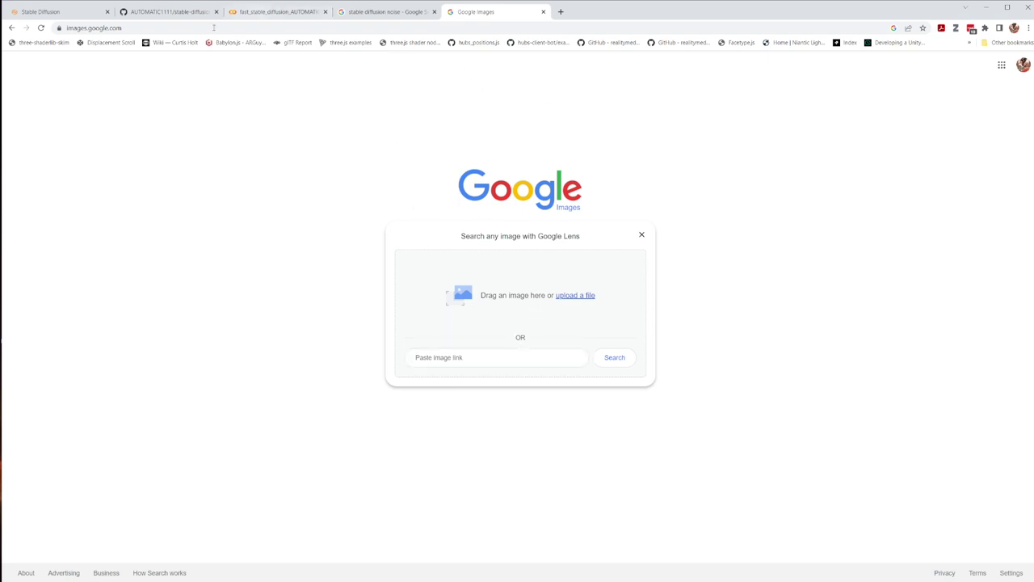
{"action": "left_click", "coordinate": [147, 12]}
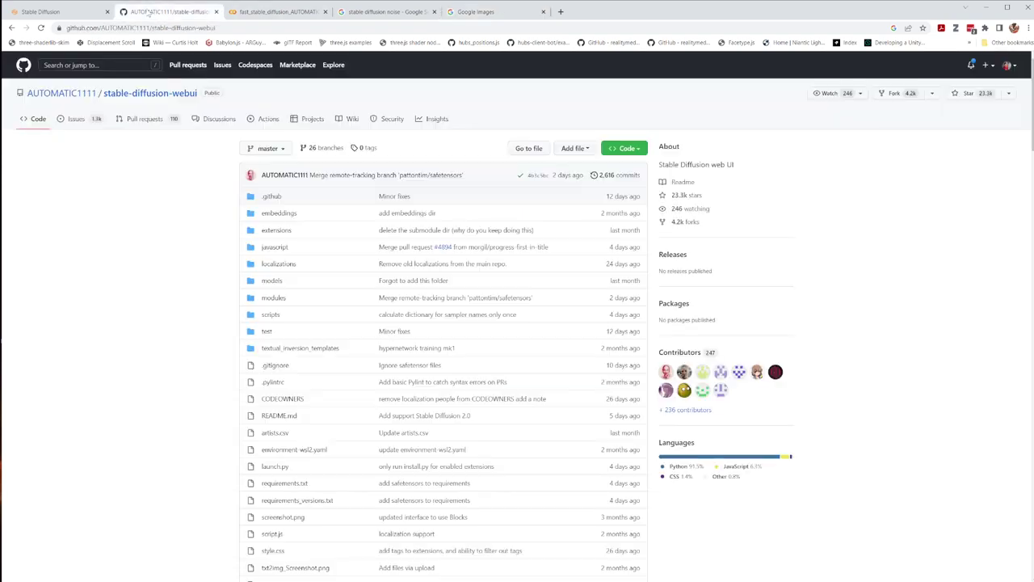
{"action": "left_click", "coordinate": [275, 12]}
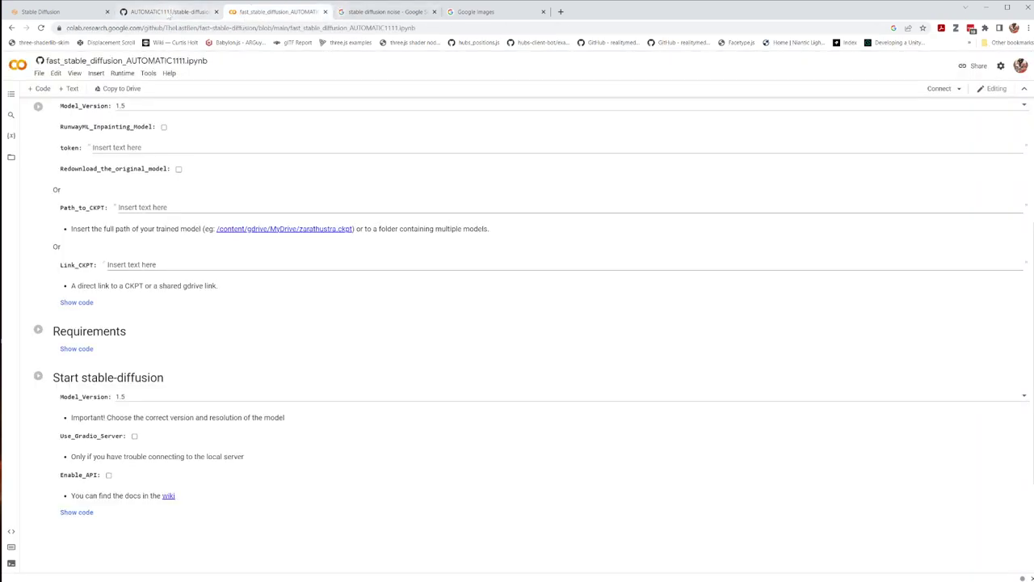
{"action": "left_click", "coordinate": [49, 11]}
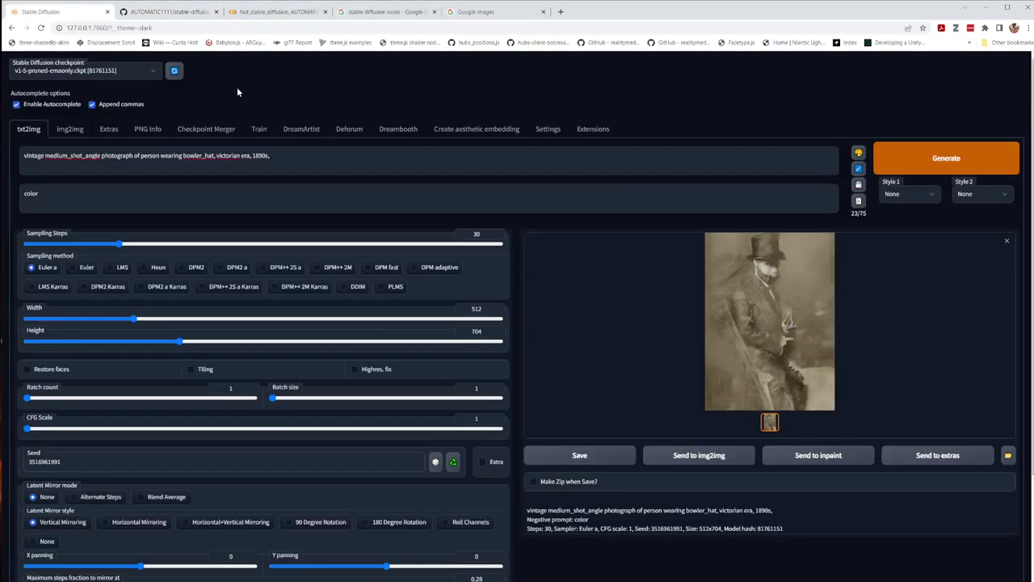
Save the enlarged CFG 1 portrait as 'test search.png' in the stable Diffusion Images folder
{"action": "left_click", "coordinate": [788, 363]}
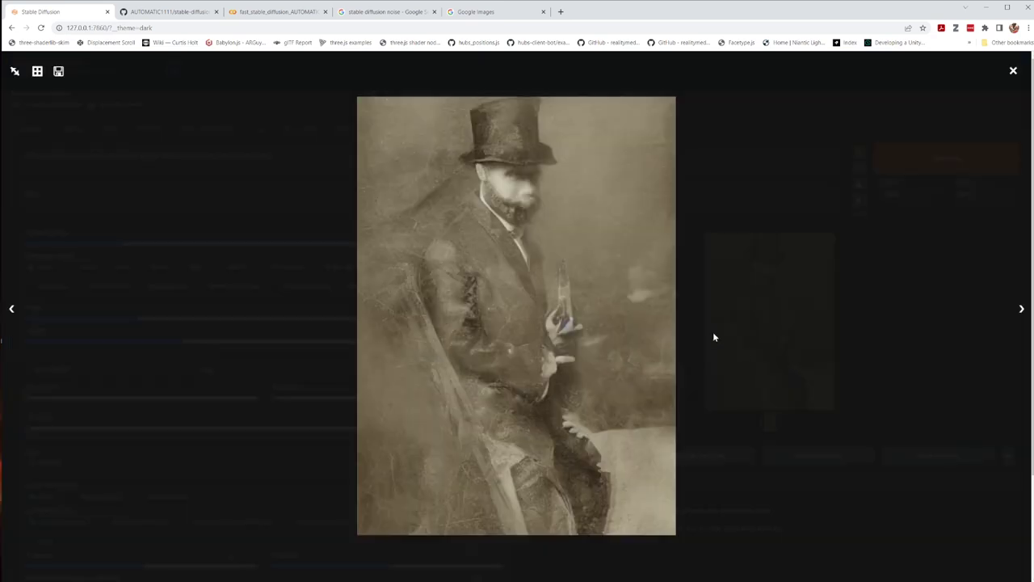
{"action": "right_click", "coordinate": [638, 292]}
{"action": "left_click", "coordinate": [661, 286]}
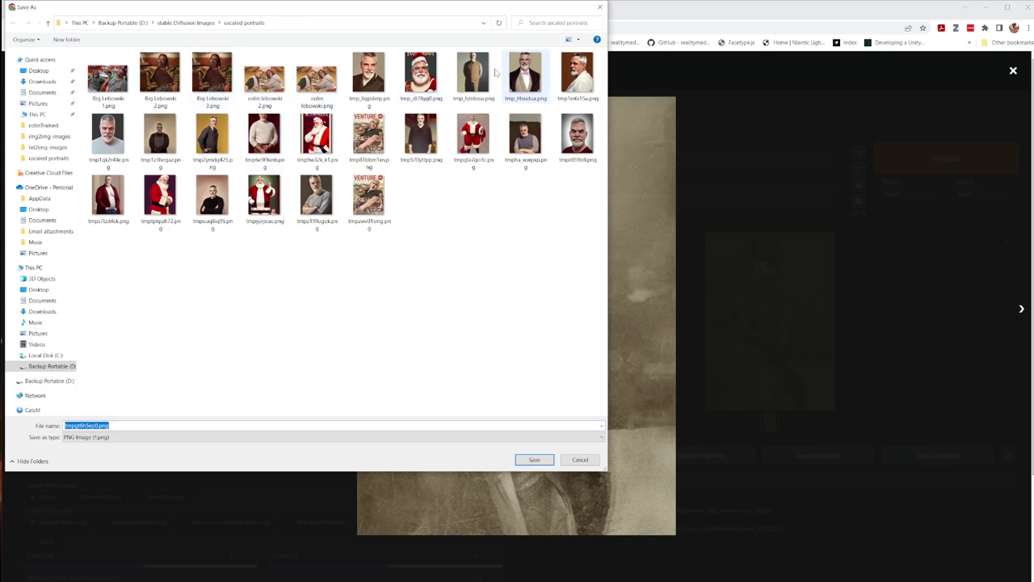
{"action": "left_click", "coordinate": [178, 25]}
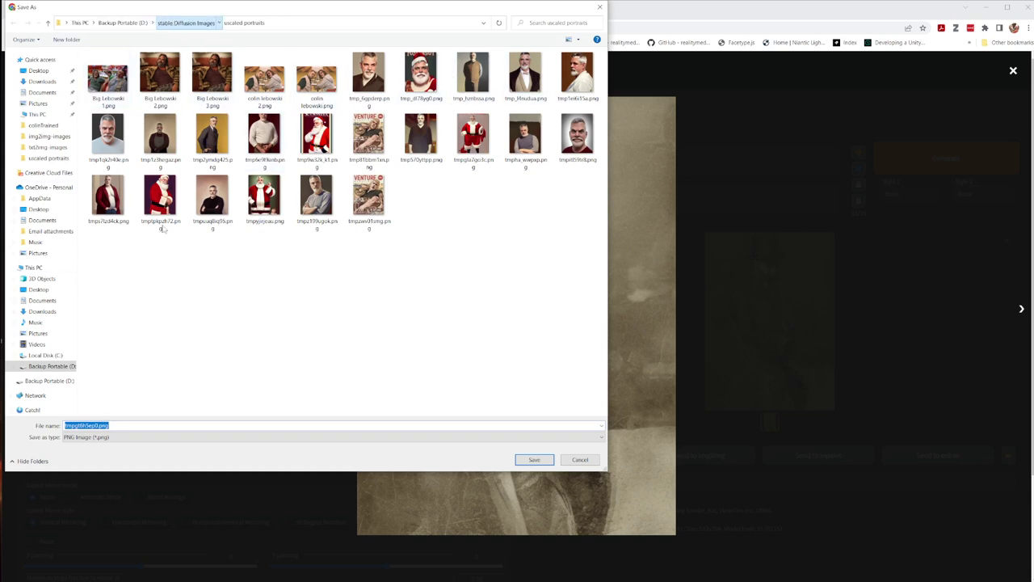
{"action": "left_click", "coordinate": [92, 425]}
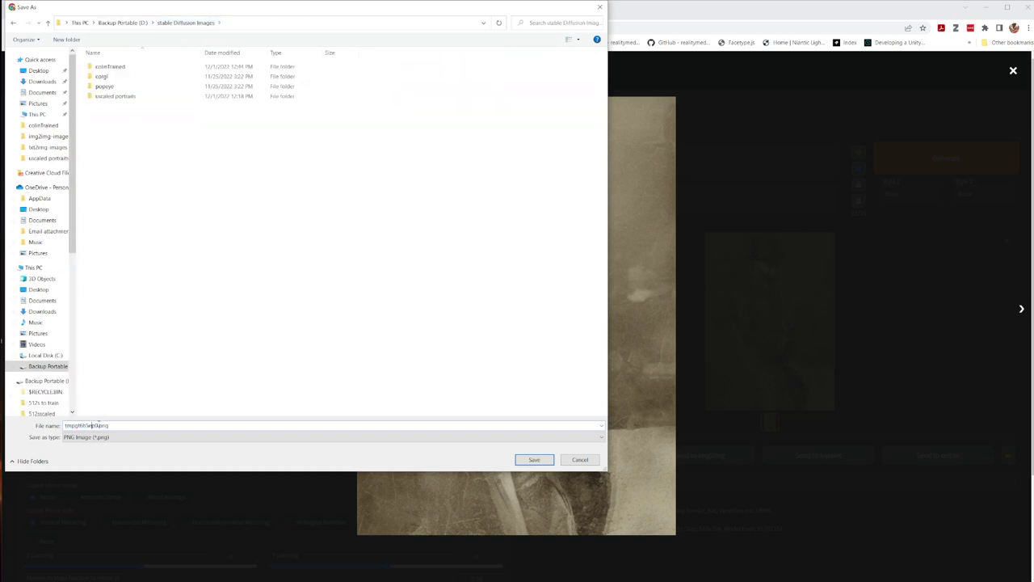
{"action": "double_click", "coordinate": [97, 425]}
{"action": "type", "text": "fs"}
{"action": "left_click", "coordinate": [537, 459]}
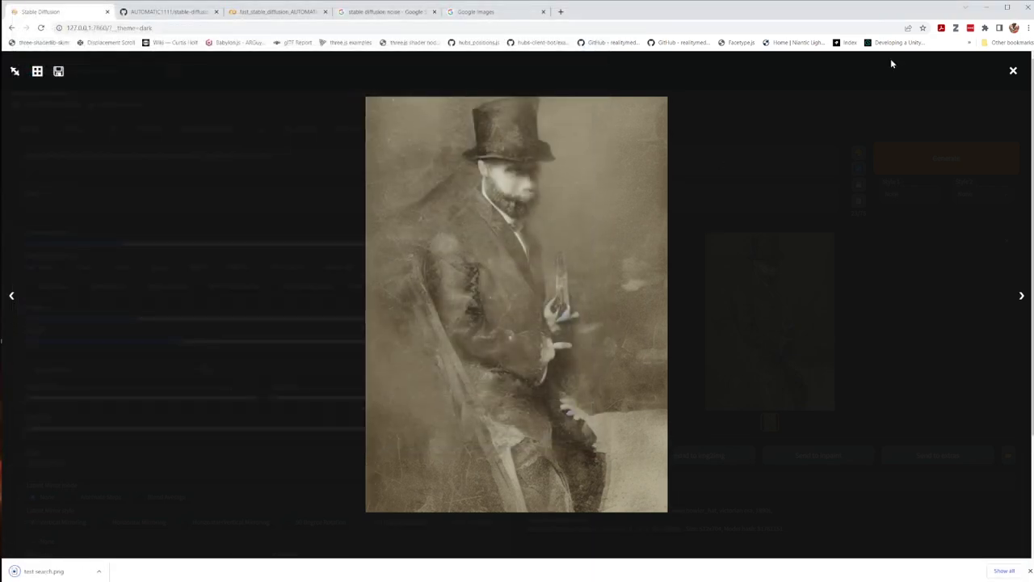
{"action": "left_click", "coordinate": [1014, 72]}
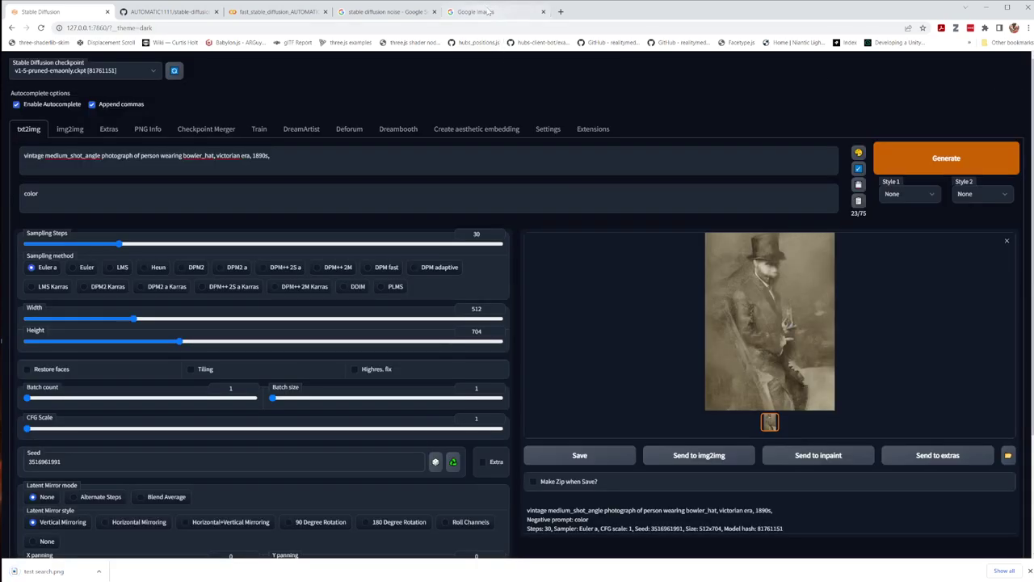
Upload test search.png from the stable Diffusion Images folder to Google's search-by-image
{"action": "left_click", "coordinate": [490, 12]}
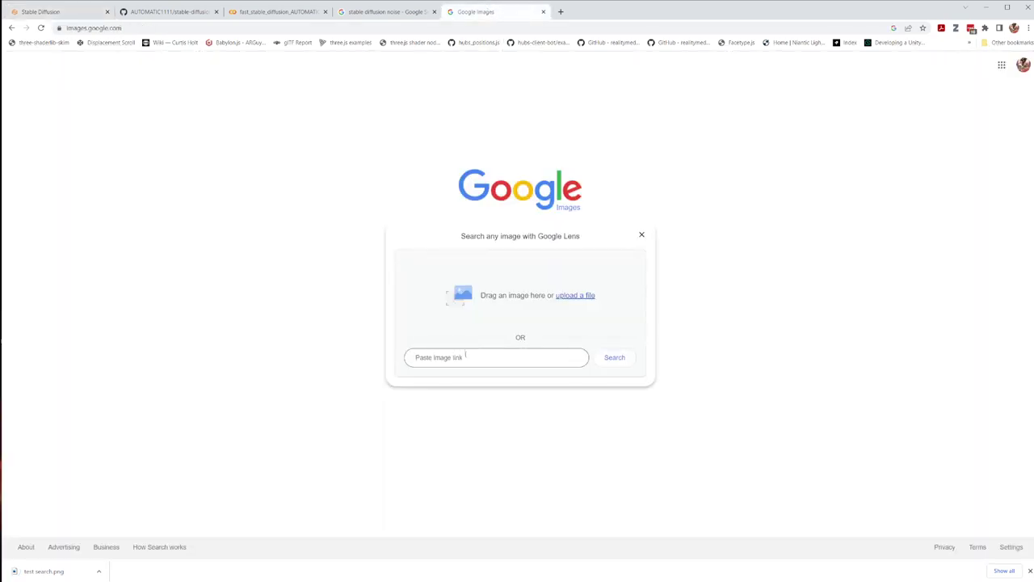
{"action": "left_click", "coordinate": [579, 297]}
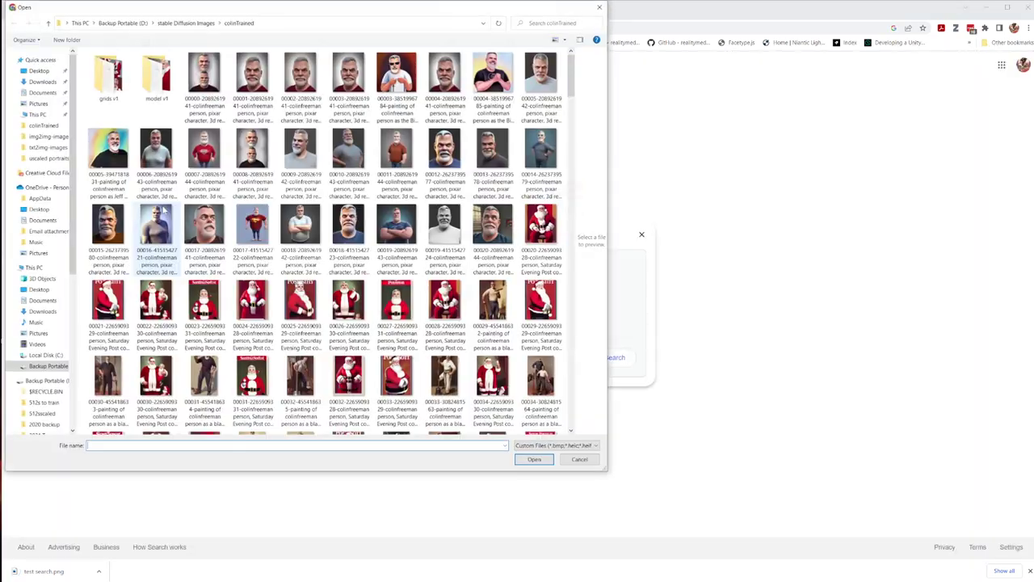
{"action": "left_click", "coordinate": [186, 23]}
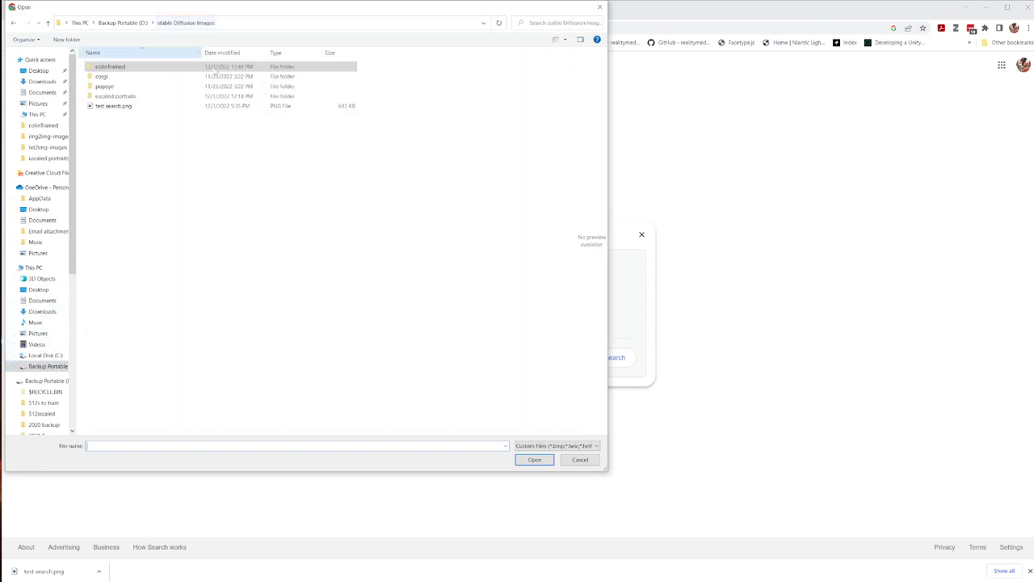
{"action": "left_click", "coordinate": [121, 105]}
{"action": "left_click", "coordinate": [524, 463]}
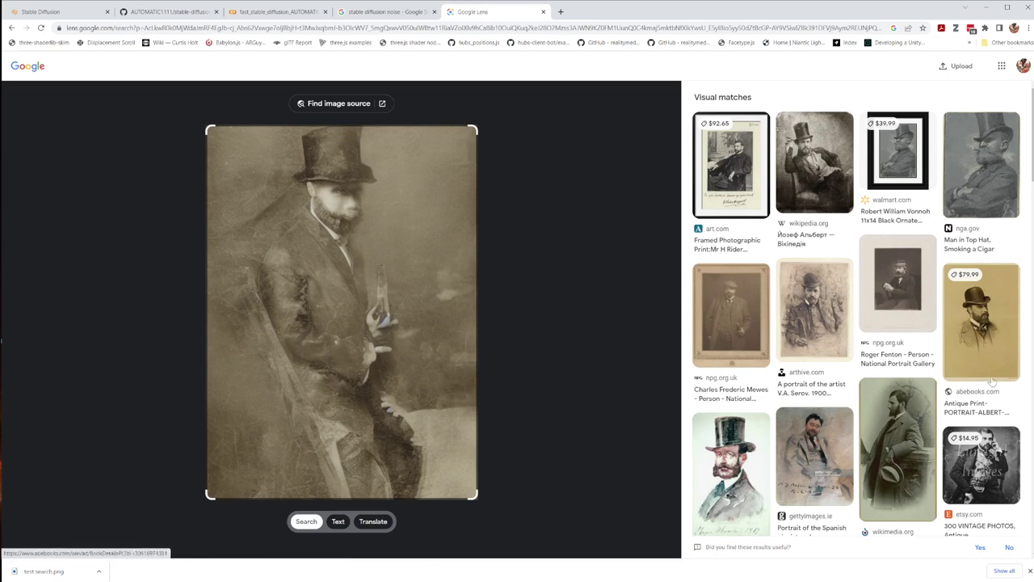
Scroll through the Google Lens visual-match results
{"action": "scroll", "coordinate": [994, 375], "scroll_direction": "down", "scroll_amount": 3}
{"action": "scroll", "coordinate": [993, 374], "scroll_direction": "down", "scroll_amount": 2}
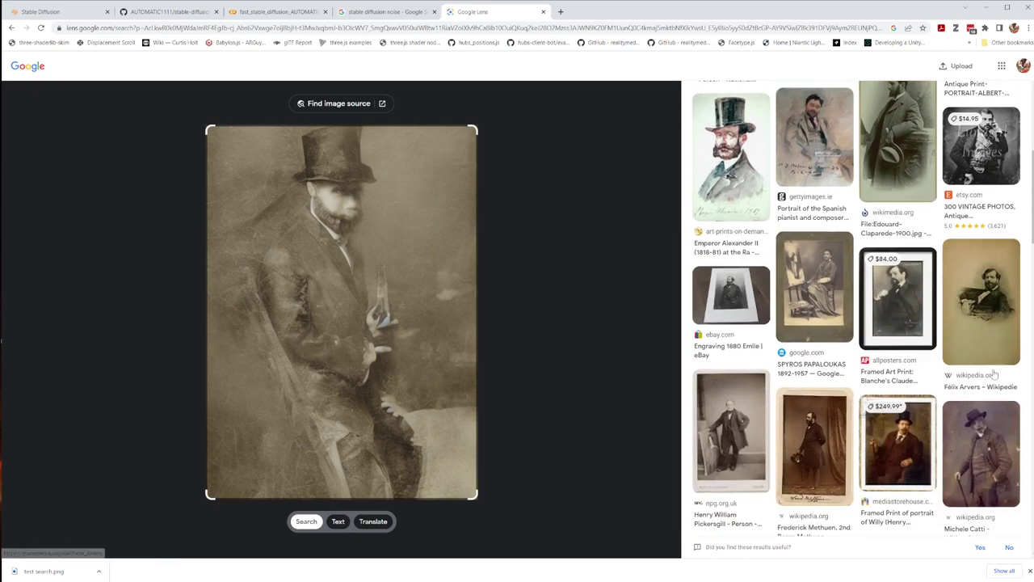
{"action": "scroll", "coordinate": [986, 404], "scroll_direction": "down", "scroll_amount": 3}
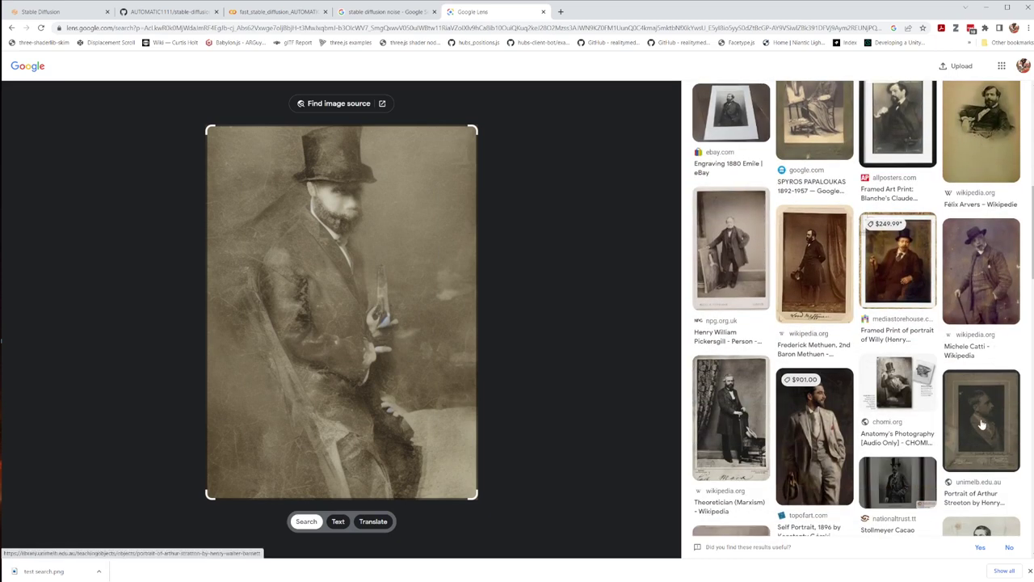
{"action": "scroll", "coordinate": [982, 424], "scroll_direction": "down", "scroll_amount": 6}
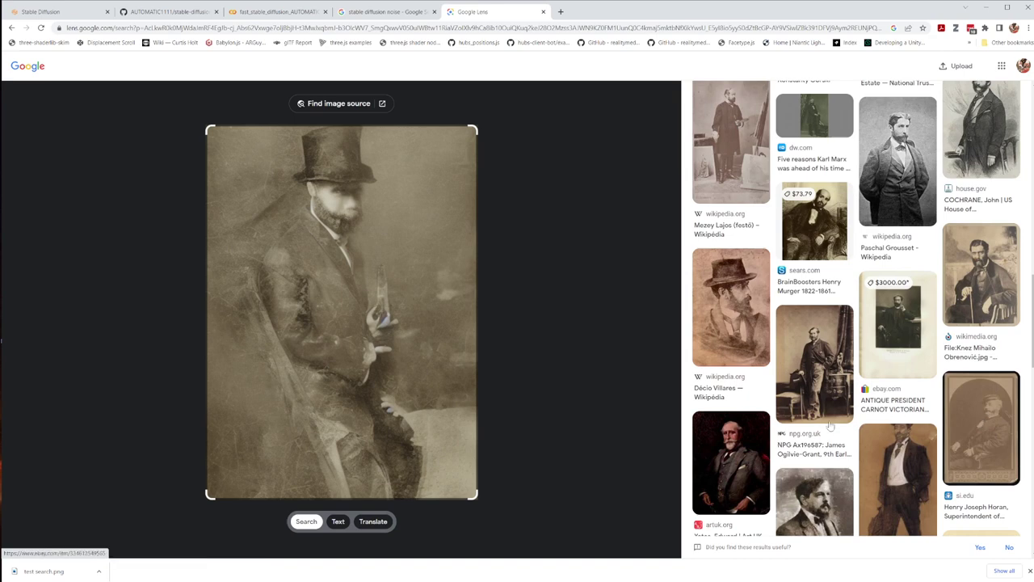
{"action": "scroll", "coordinate": [307, 256], "scroll_direction": "down", "scroll_amount": 1}
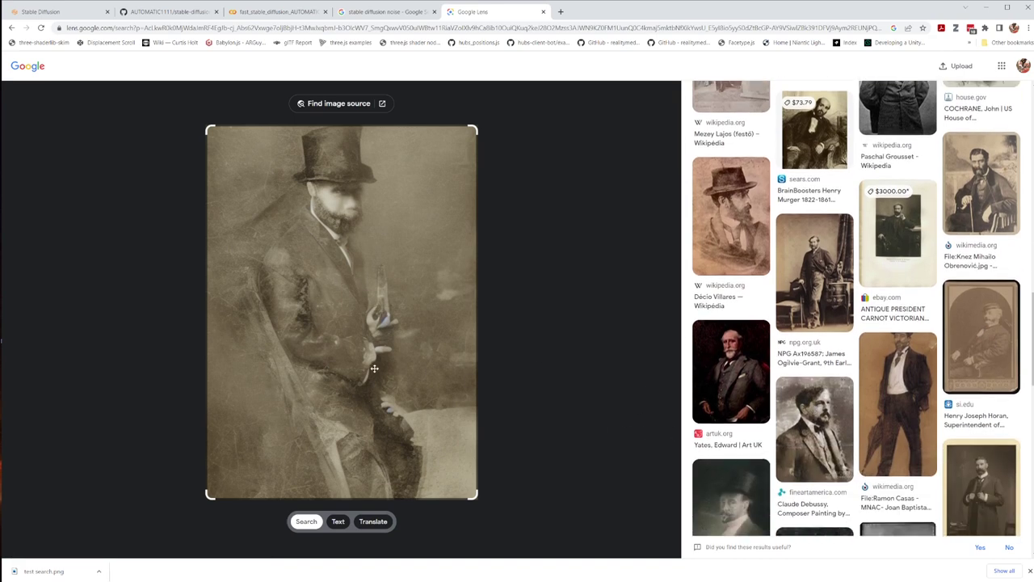
{"action": "scroll", "coordinate": [877, 393], "scroll_direction": "down", "scroll_amount": 3}
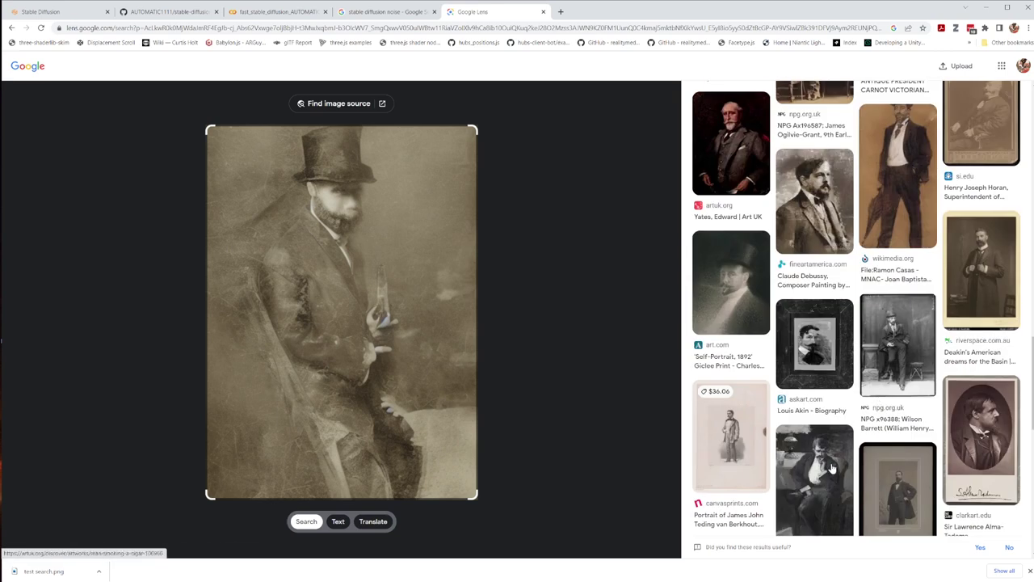
{"action": "scroll", "coordinate": [839, 461], "scroll_direction": "down", "scroll_amount": 1}
{"action": "scroll", "coordinate": [838, 460], "scroll_direction": "down", "scroll_amount": 5}
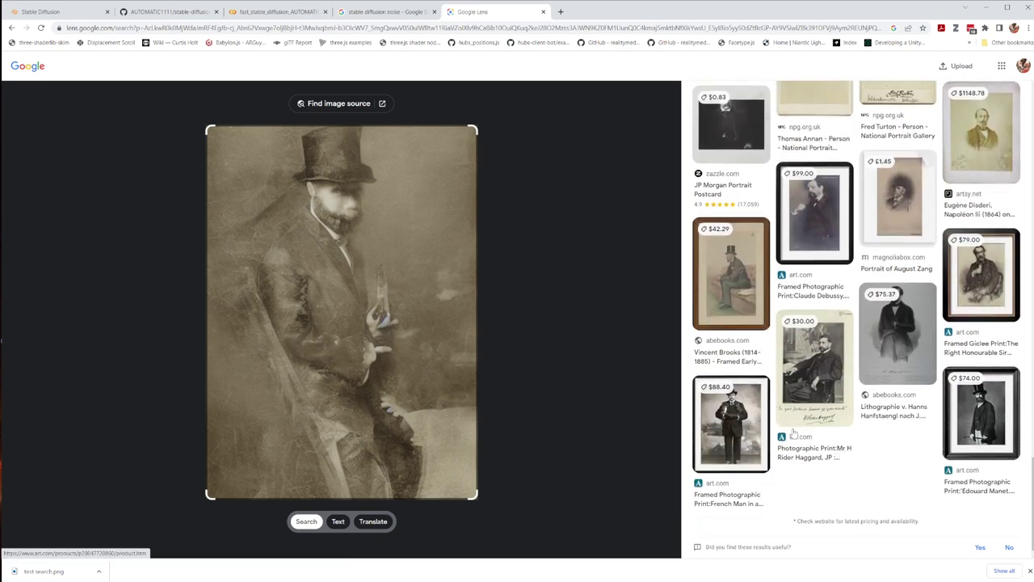
{"action": "scroll", "coordinate": [793, 434], "scroll_direction": "up", "scroll_amount": 3}
{"action": "scroll", "coordinate": [806, 455], "scroll_direction": "down", "scroll_amount": 3}
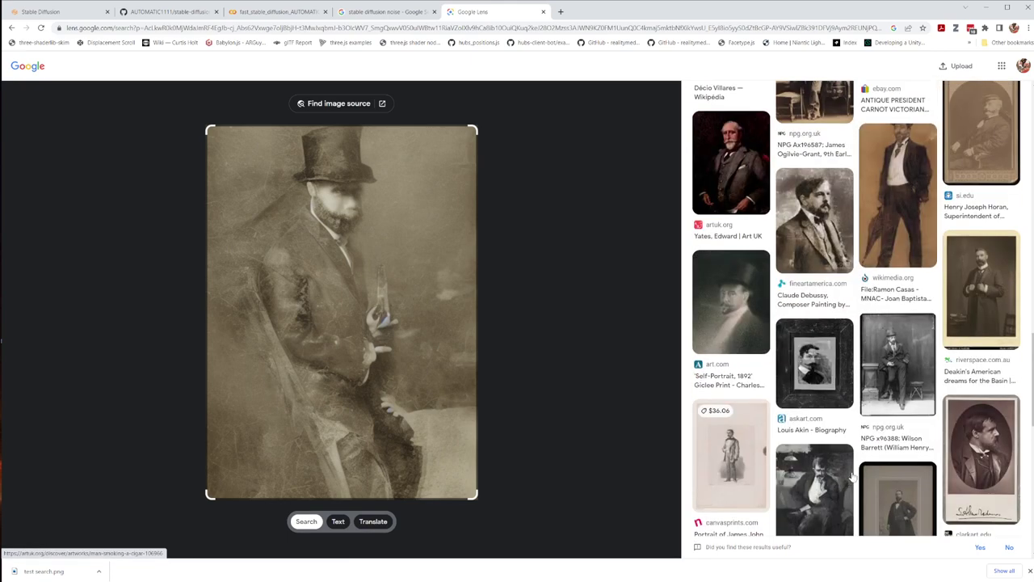
Close the Google Lens tab and return to the Stable Diffusion txt2img page
{"action": "scroll", "coordinate": [852, 477], "scroll_direction": "up", "scroll_amount": 3}
{"action": "scroll", "coordinate": [846, 443], "scroll_direction": "down", "scroll_amount": 3}
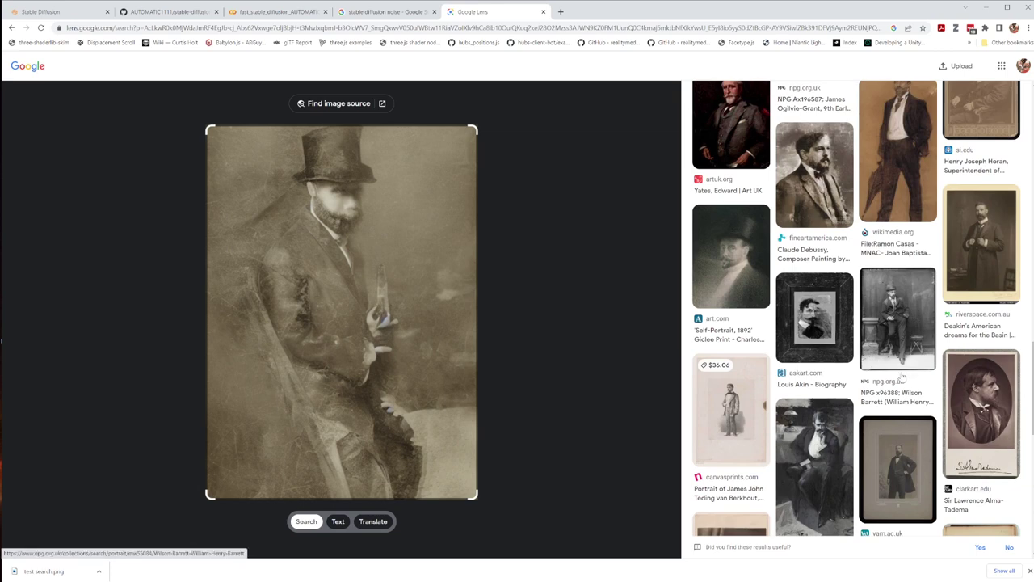
{"action": "scroll", "coordinate": [901, 412], "scroll_direction": "down", "scroll_amount": 10}
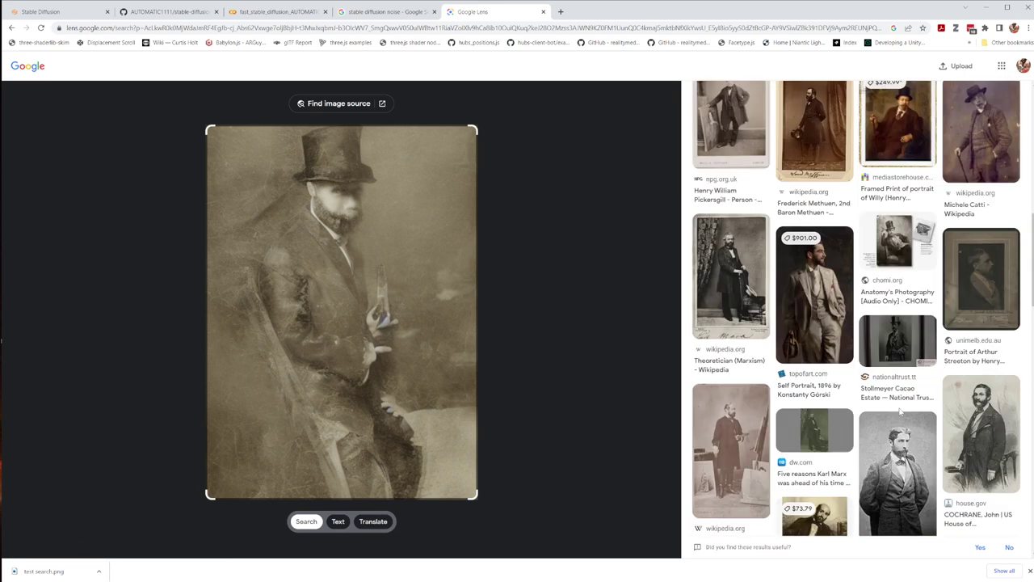
{"action": "scroll", "coordinate": [883, 428], "scroll_direction": "up", "scroll_amount": 5}
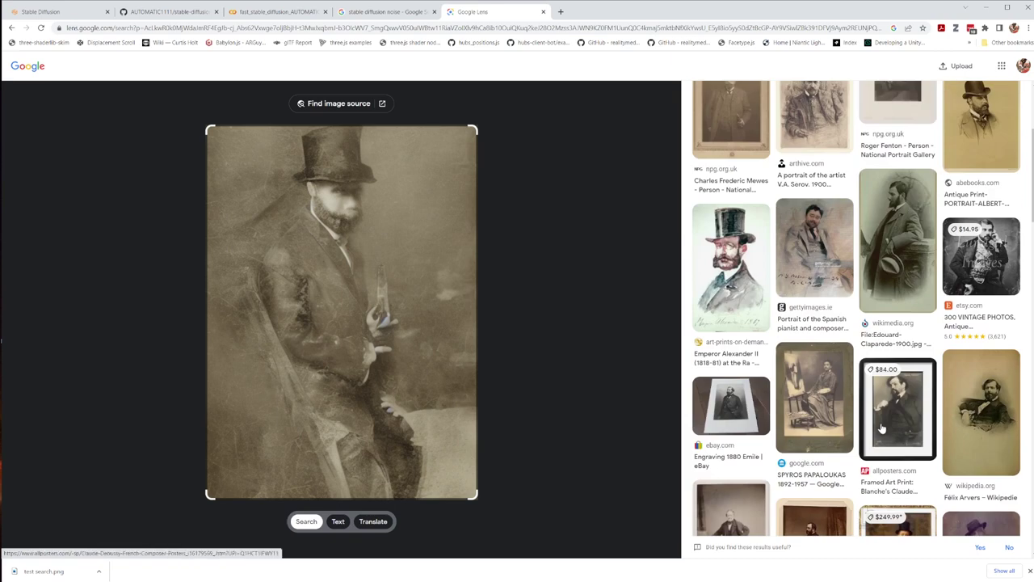
{"action": "scroll", "coordinate": [882, 428], "scroll_direction": "up", "scroll_amount": 5}
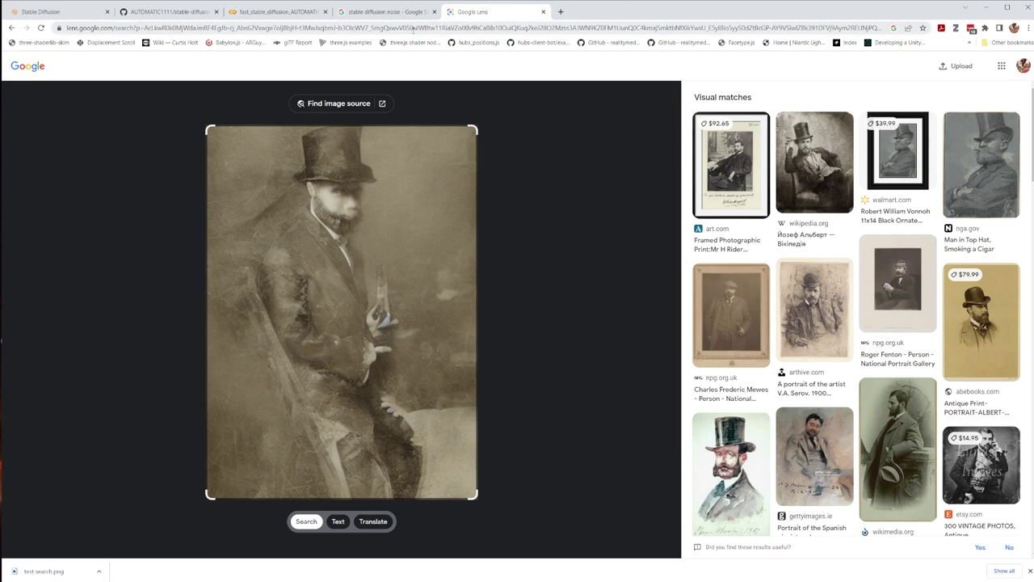
{"action": "left_click", "coordinate": [544, 12]}
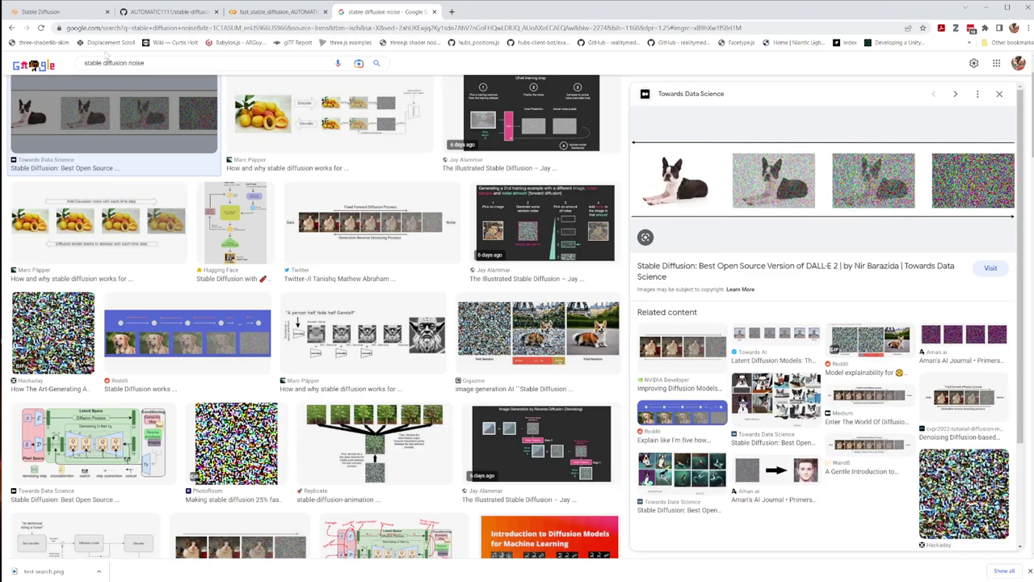
{"action": "left_click", "coordinate": [65, 11]}
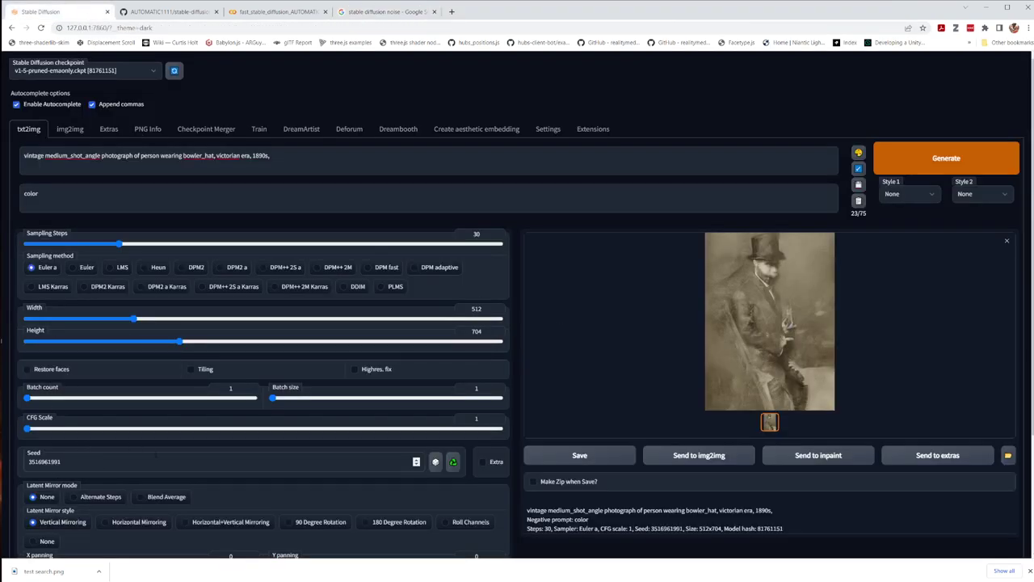
Raise CFG Scale from 1 to 2 and generate the portrait
{"action": "scroll", "coordinate": [2, 339], "scroll_direction": "down", "scroll_amount": 1}
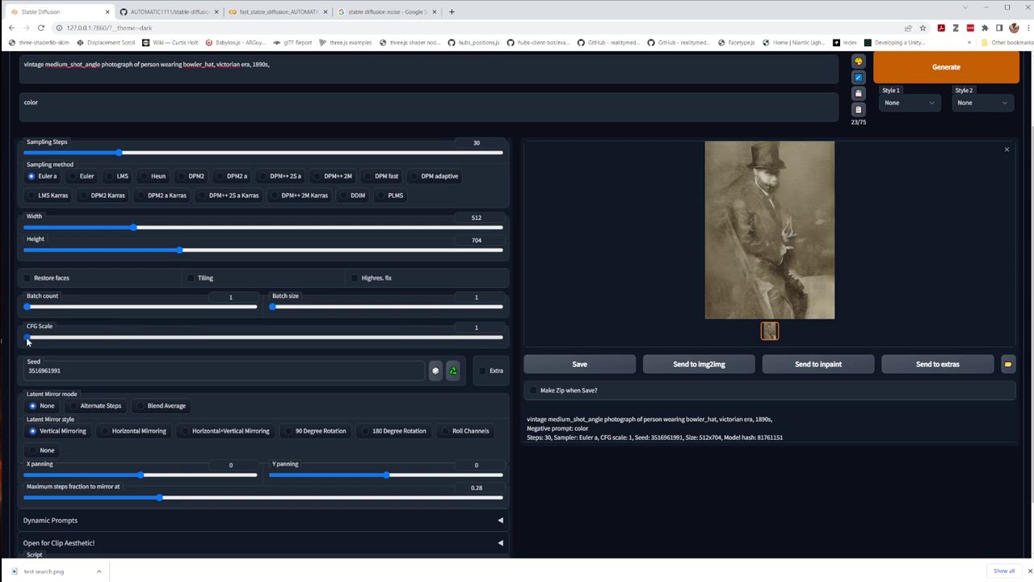
{"action": "left_click_drag", "start_coordinate": [26, 341], "coordinate": [44, 341]}
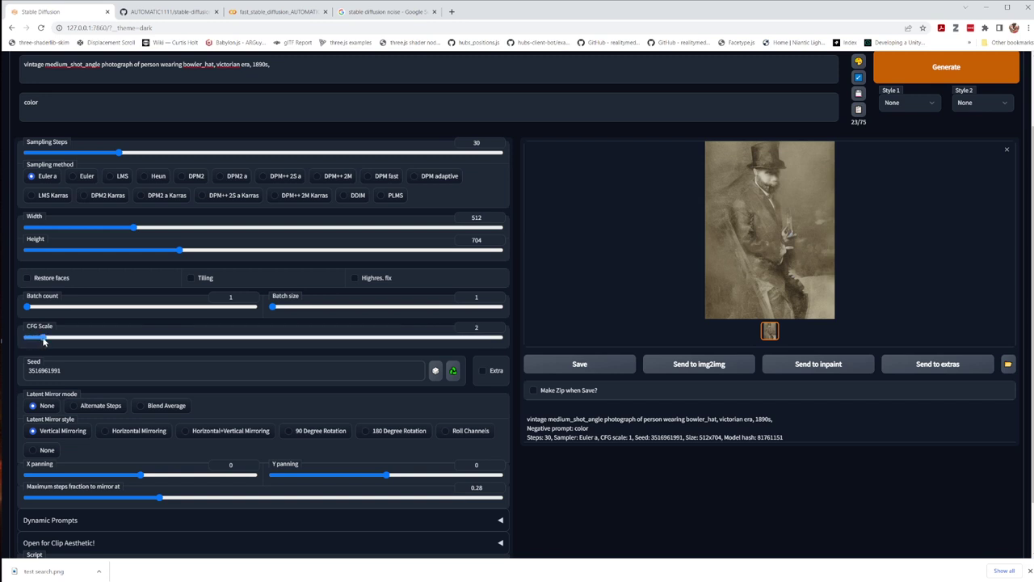
{"action": "left_click", "coordinate": [955, 70]}
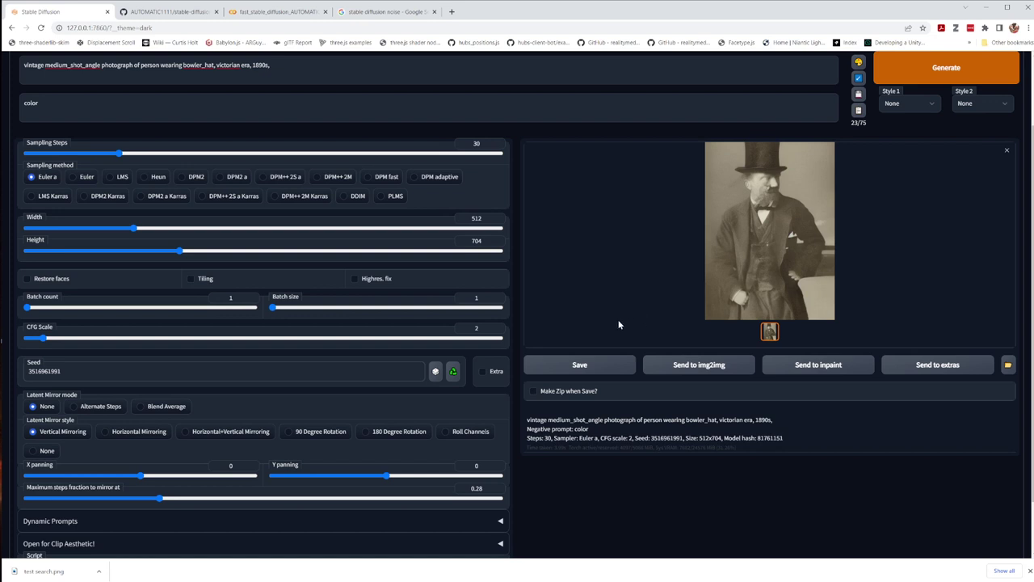
Set CFG Scale to 7 and regenerate the top-hat portrait
{"action": "scroll", "coordinate": [261, 372], "scroll_direction": "up", "scroll_amount": 2}
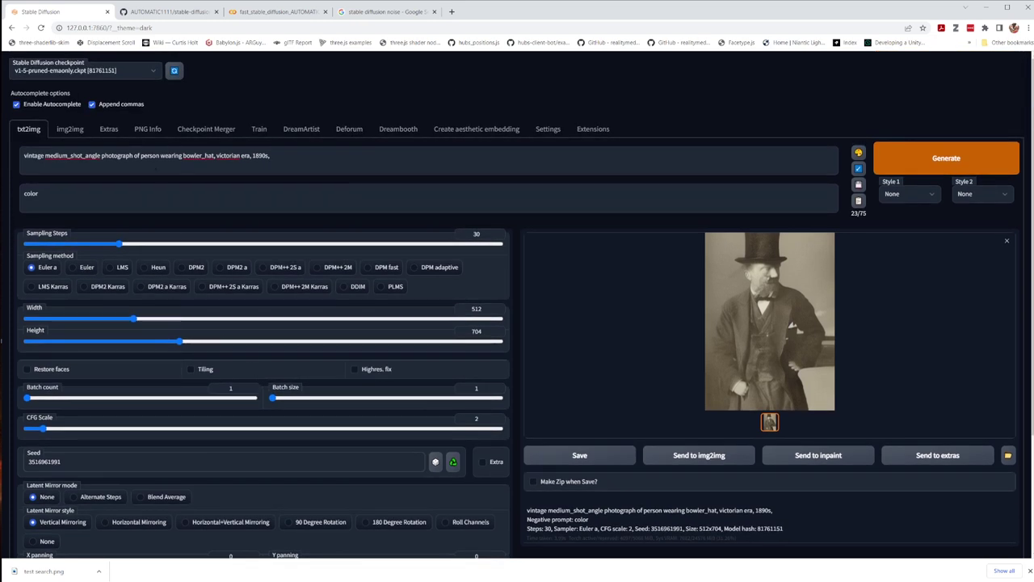
{"action": "left_click_drag", "start_coordinate": [23, 155], "coordinate": [270, 155]}
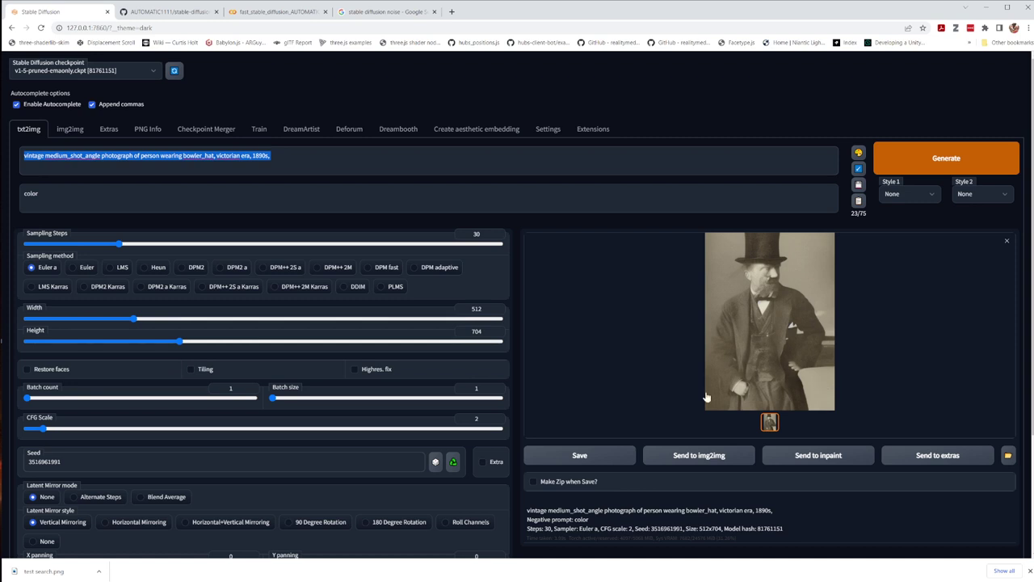
{"action": "left_click", "coordinate": [43, 433]}
{"action": "left_click_drag", "start_coordinate": [44, 432], "coordinate": [125, 432]}
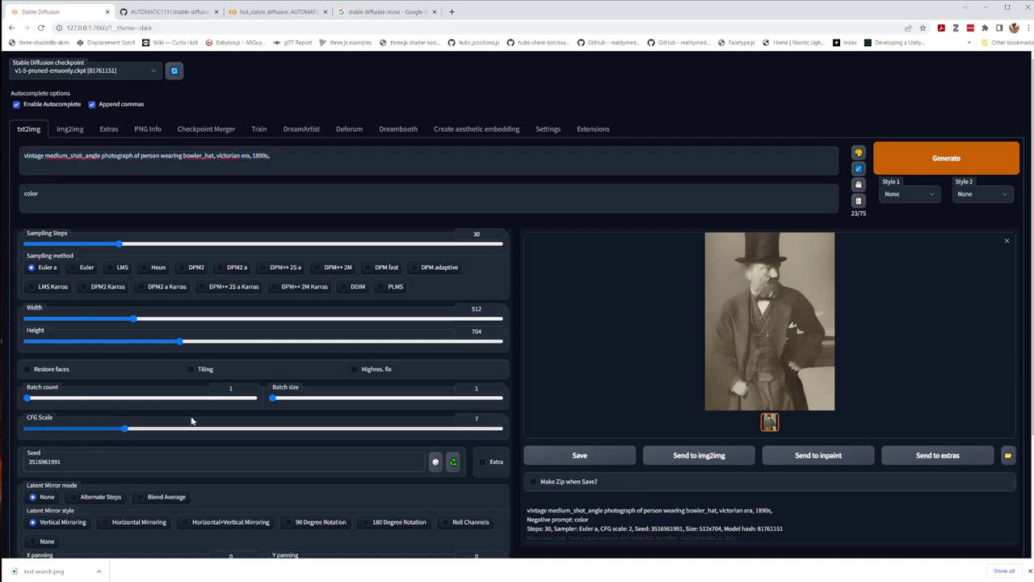
{"action": "left_click", "coordinate": [915, 166]}
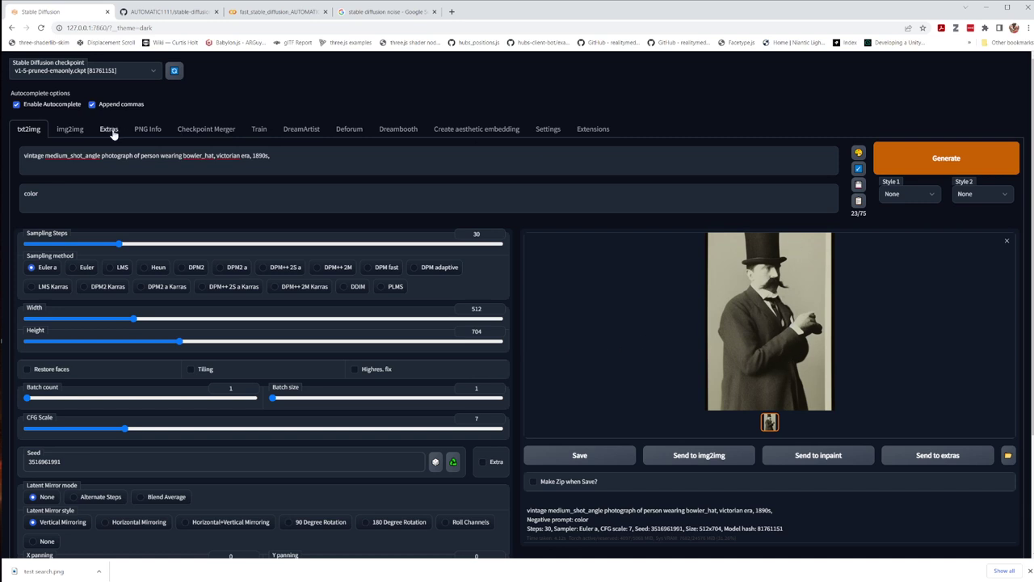
Push CFG Scale up to 30 and generate the portrait
{"action": "triple_click", "coordinate": [47, 158]}
{"action": "left_click_drag", "start_coordinate": [47, 158], "coordinate": [304, 162]}
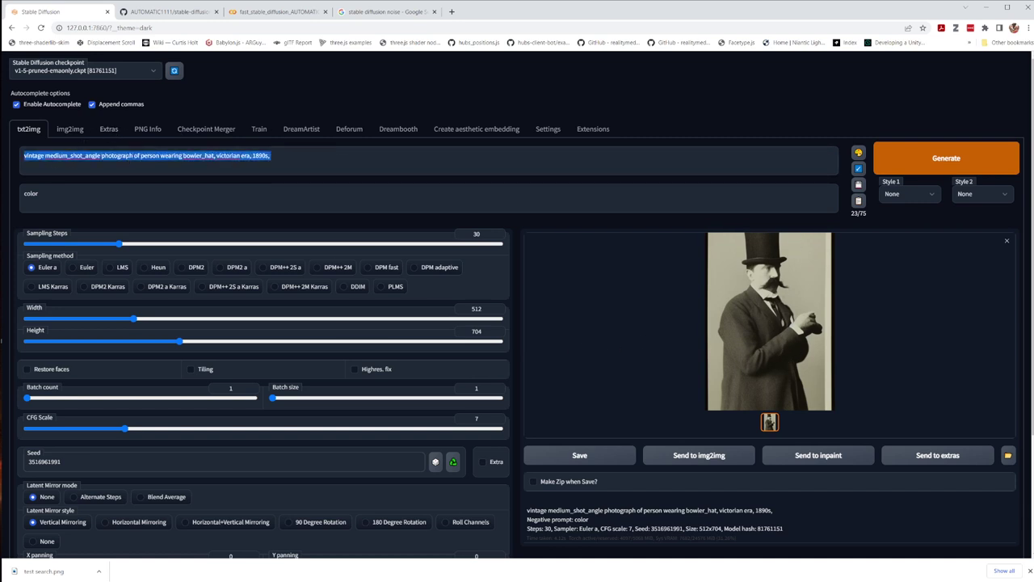
{"action": "left_click_drag", "start_coordinate": [126, 428], "coordinate": [510, 431]}
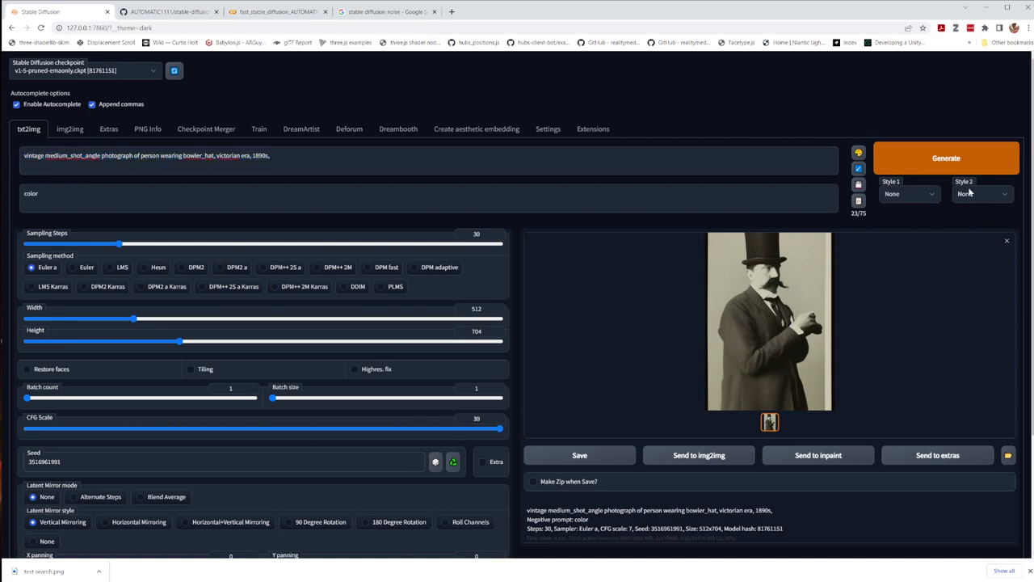
{"action": "left_click", "coordinate": [947, 159]}
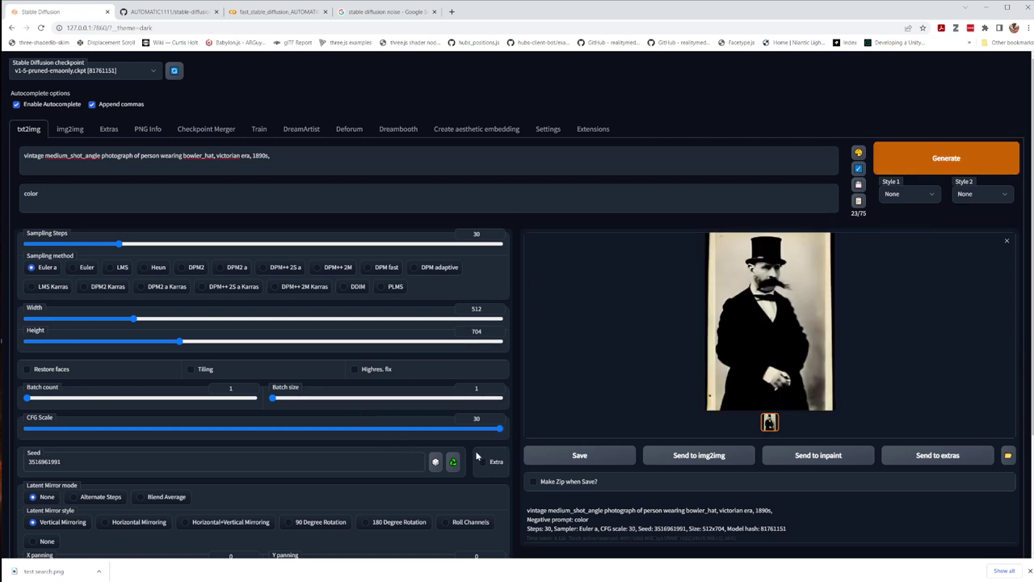
Lower the CFG Scale back down and settle it at 8.5
{"action": "left_click_drag", "start_coordinate": [498, 429], "coordinate": [157, 430]}
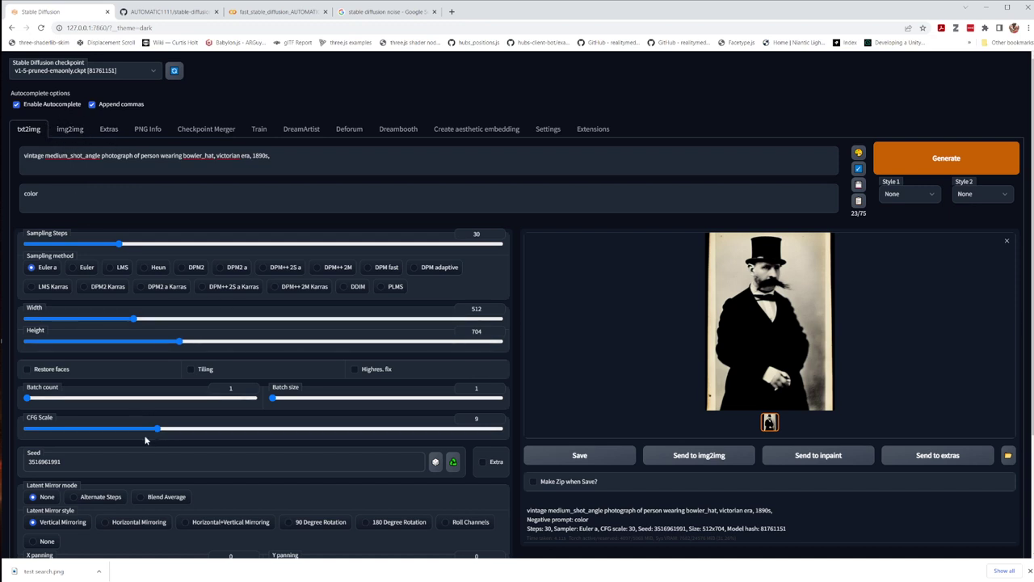
{"action": "left_click_drag", "start_coordinate": [159, 429], "coordinate": [84, 432]}
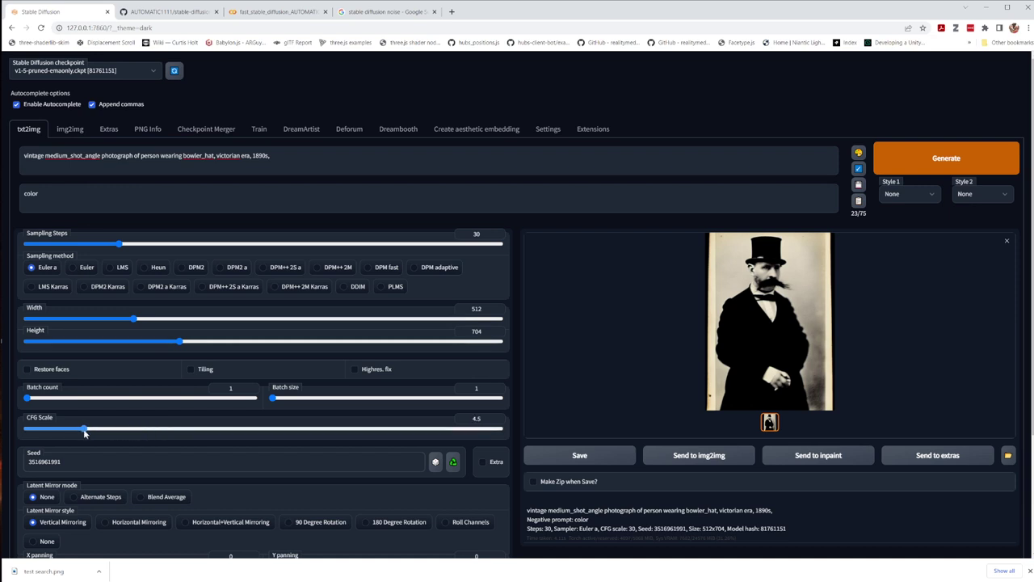
{"action": "scroll", "coordinate": [84, 432], "scroll_direction": "down", "scroll_amount": 1}
{"action": "left_click_drag", "start_coordinate": [84, 384], "coordinate": [133, 395]}
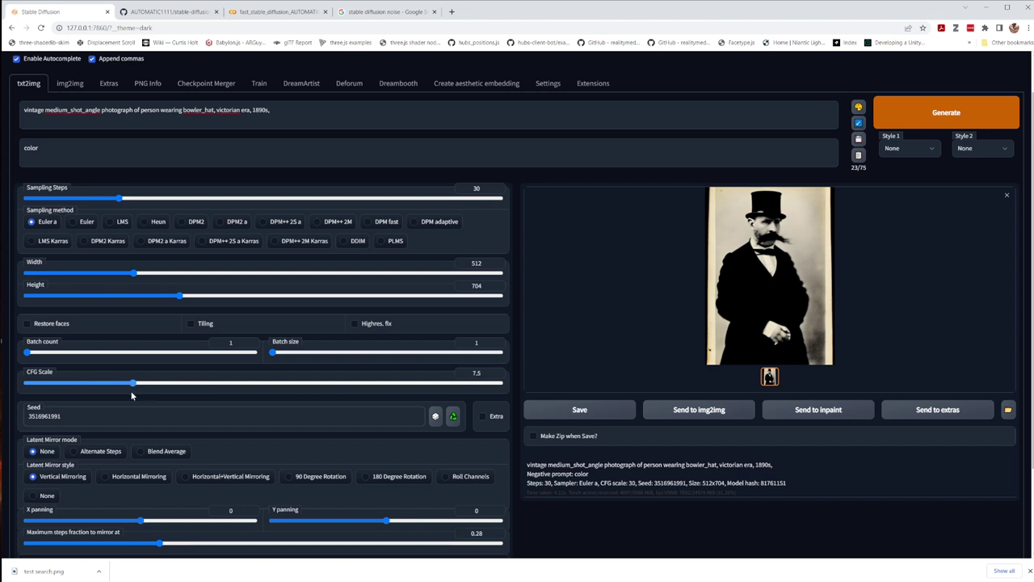
{"action": "scroll", "coordinate": [317, 482], "scroll_direction": "up", "scroll_amount": 1}
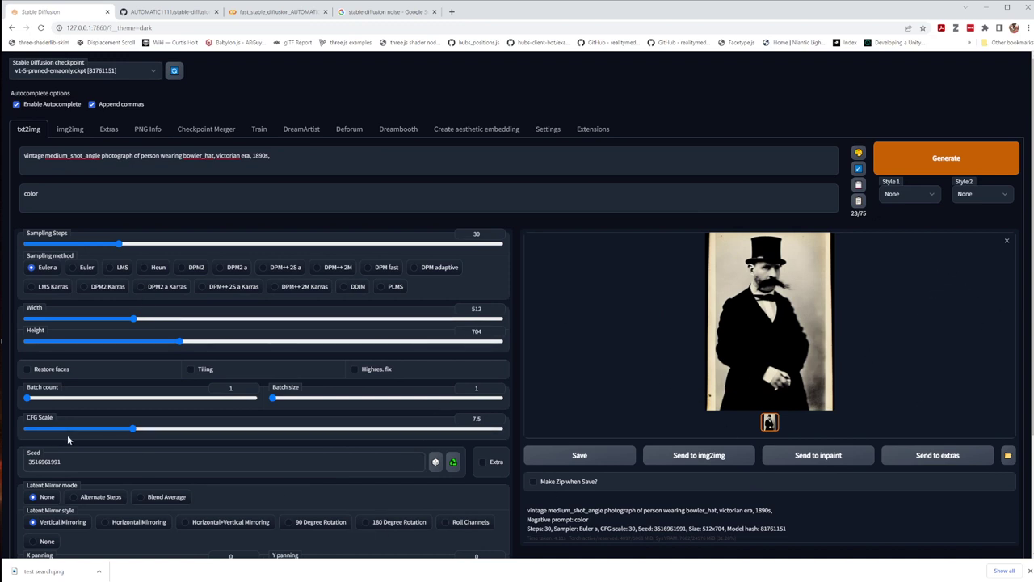
{"action": "scroll", "coordinate": [67, 434], "scroll_direction": "down", "scroll_amount": 2}
{"action": "left_click_drag", "start_coordinate": [134, 337], "coordinate": [230, 338]}
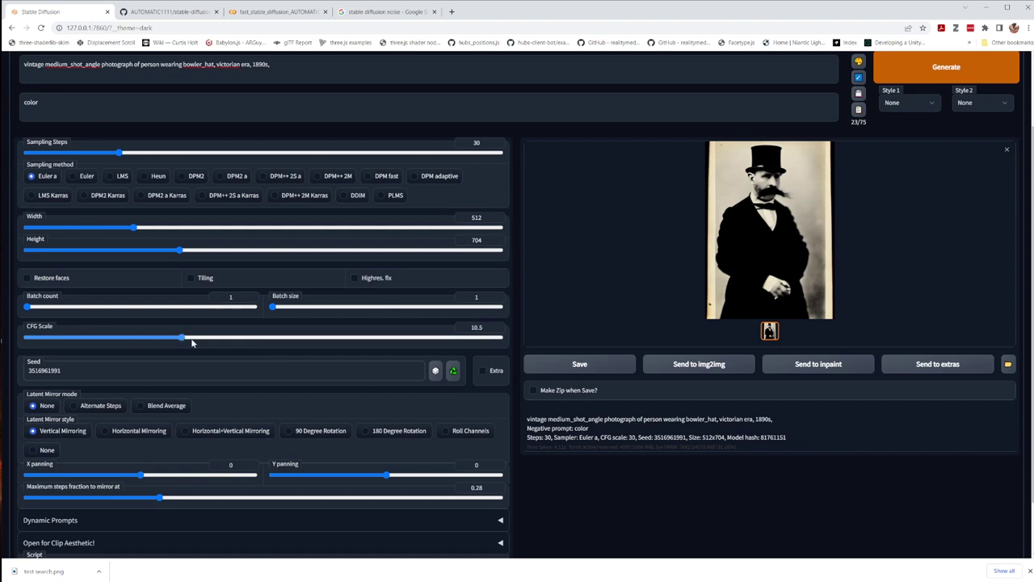
{"action": "left_click_drag", "start_coordinate": [147, 350], "coordinate": [151, 350]}
{"action": "scroll", "coordinate": [151, 350], "scroll_direction": "up", "scroll_amount": 2}
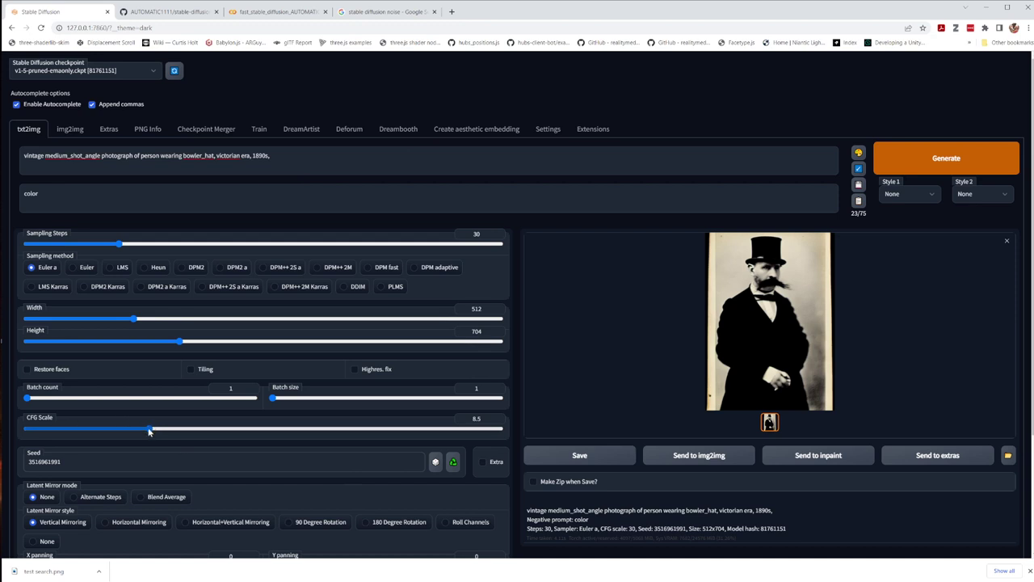
{"action": "left_click_drag", "start_coordinate": [152, 429], "coordinate": [150, 430]}
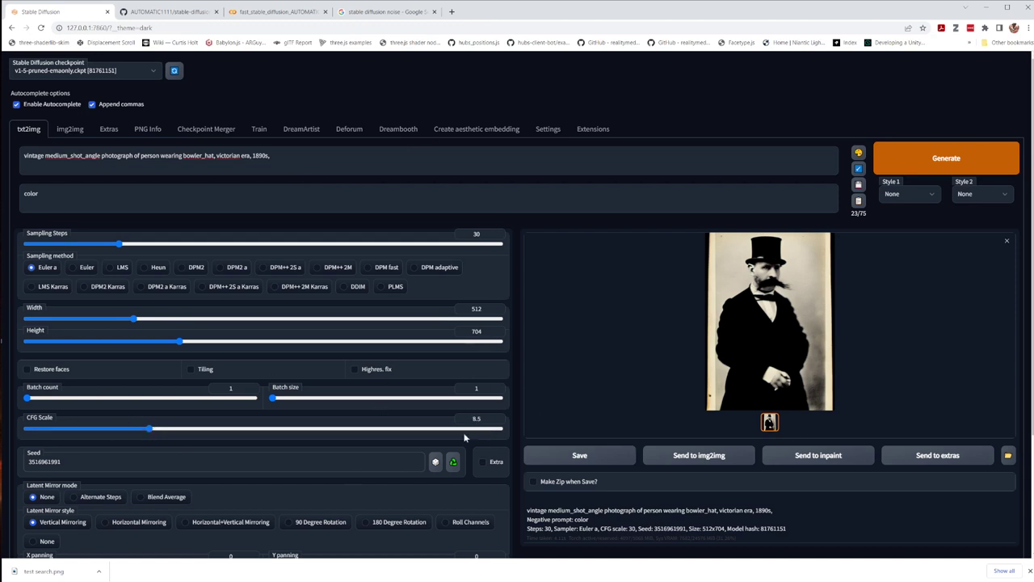
{"action": "scroll", "coordinate": [467, 434], "scroll_direction": "down", "scroll_amount": 2}
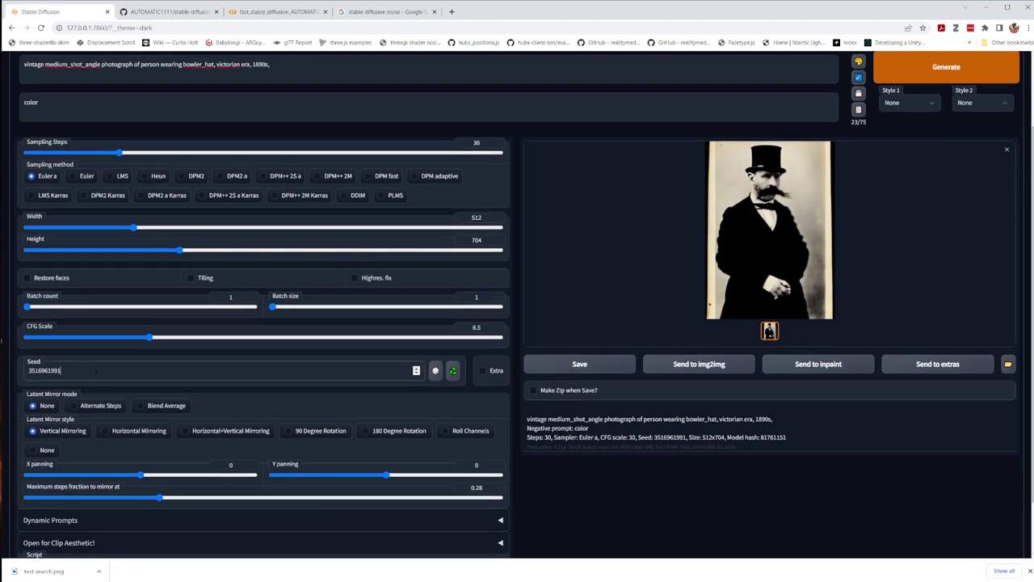
{"action": "left_click_drag", "start_coordinate": [95, 371], "coordinate": [2, 374]}
{"action": "left_click", "coordinate": [435, 371]}
{"action": "left_click", "coordinate": [453, 372]}
{"action": "left_click", "coordinate": [482, 371]}
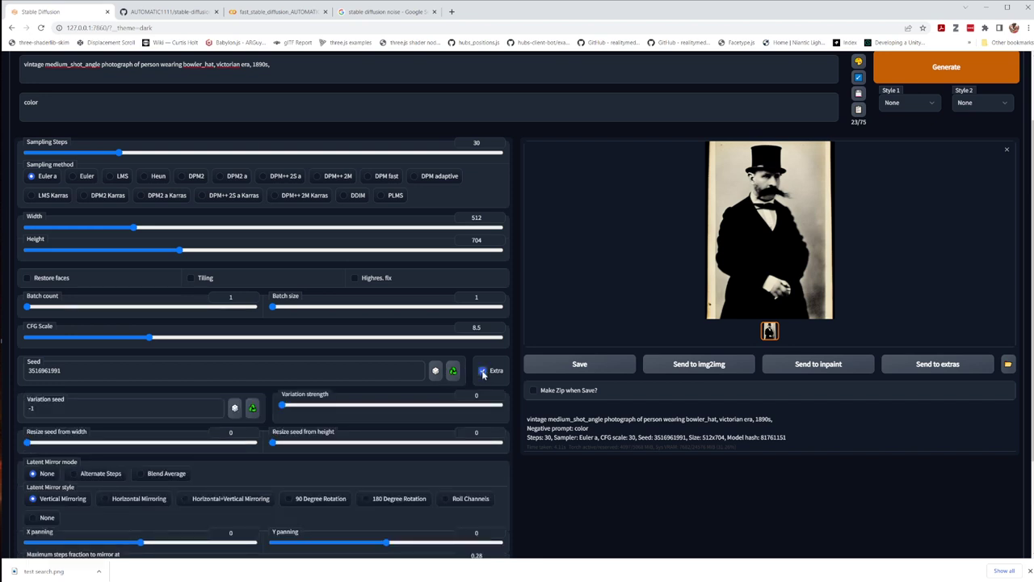
{"action": "left_click", "coordinate": [483, 372]}
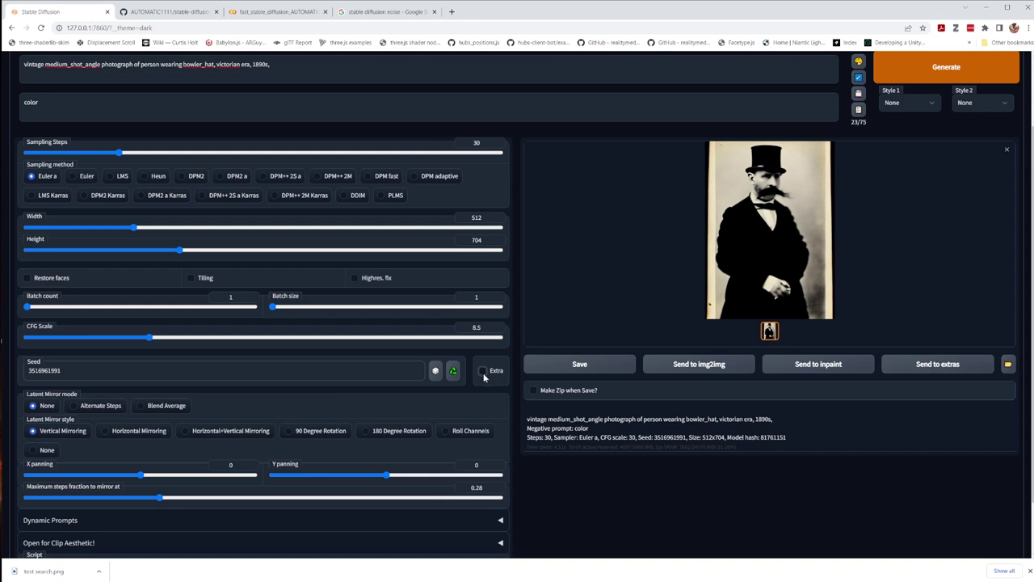
{"action": "left_click", "coordinate": [482, 372]}
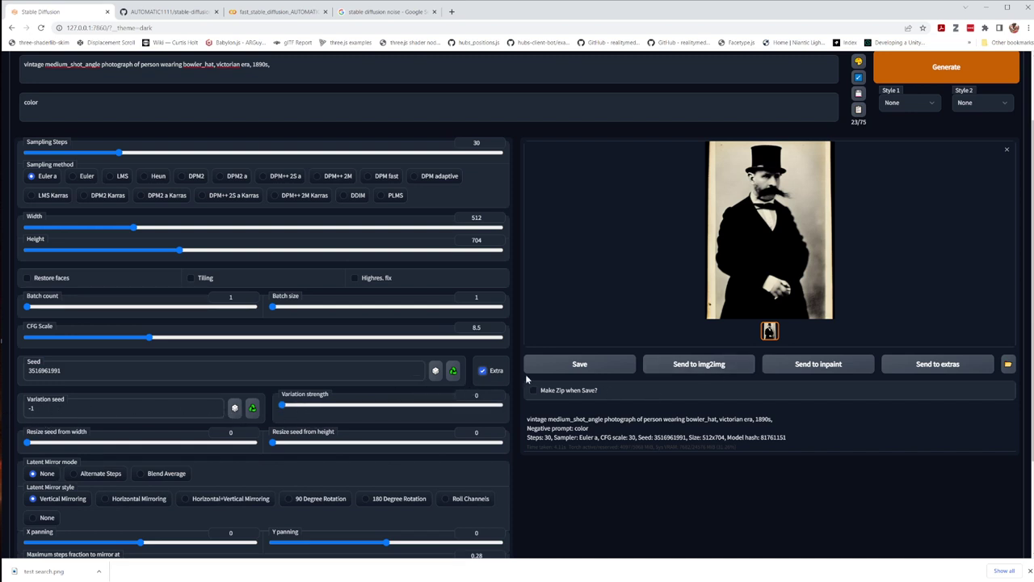
{"action": "scroll", "coordinate": [823, 312], "scroll_direction": "up", "scroll_amount": 2}
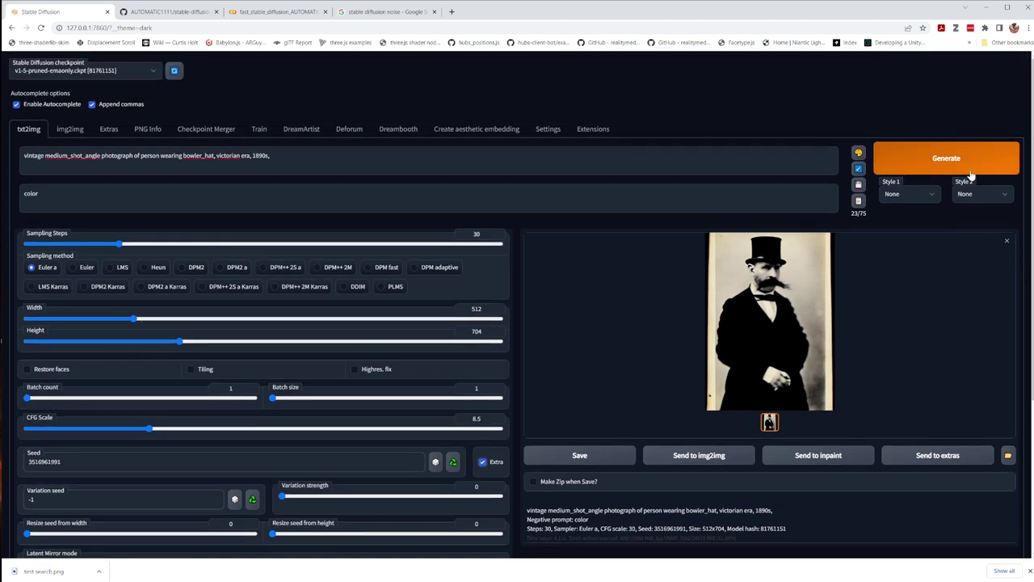
{"action": "left_click", "coordinate": [969, 166]}
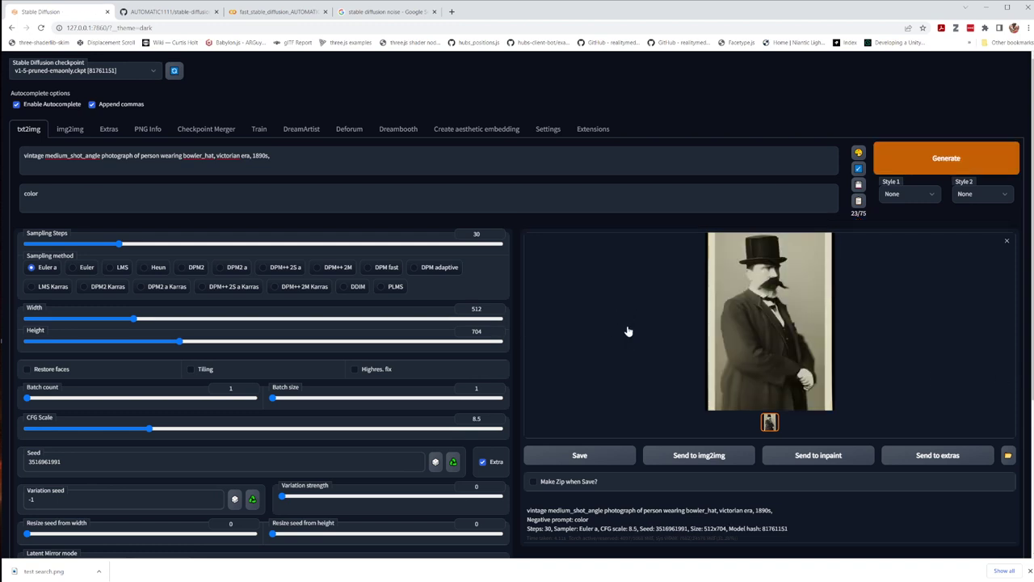
Set the seed to random (-1) and generate a fresh portrait
{"action": "scroll", "coordinate": [619, 339], "scroll_direction": "down", "scroll_amount": 3}
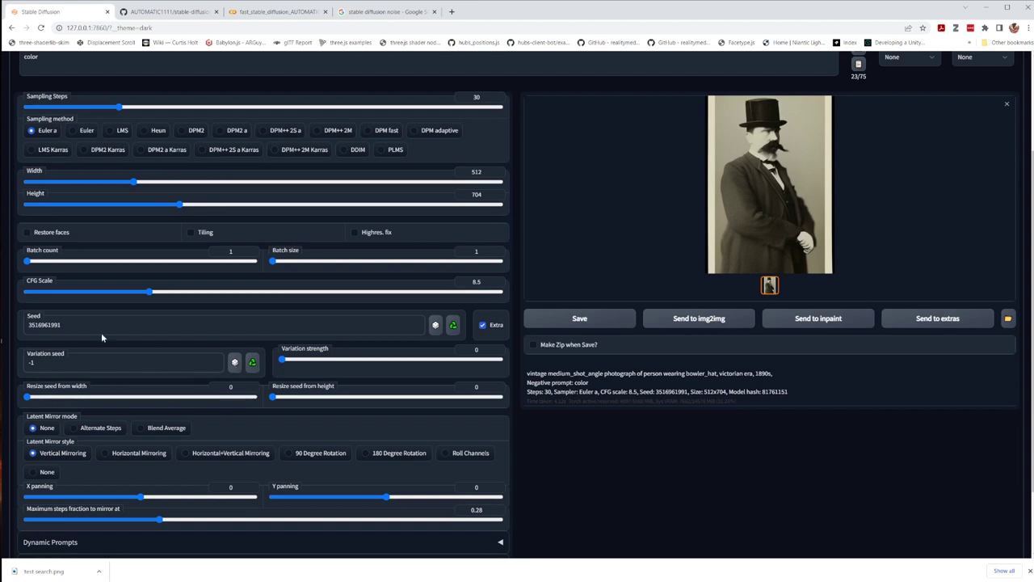
{"action": "left_click", "coordinate": [435, 325]}
{"action": "scroll", "coordinate": [578, 510], "scroll_direction": "up", "scroll_amount": 2}
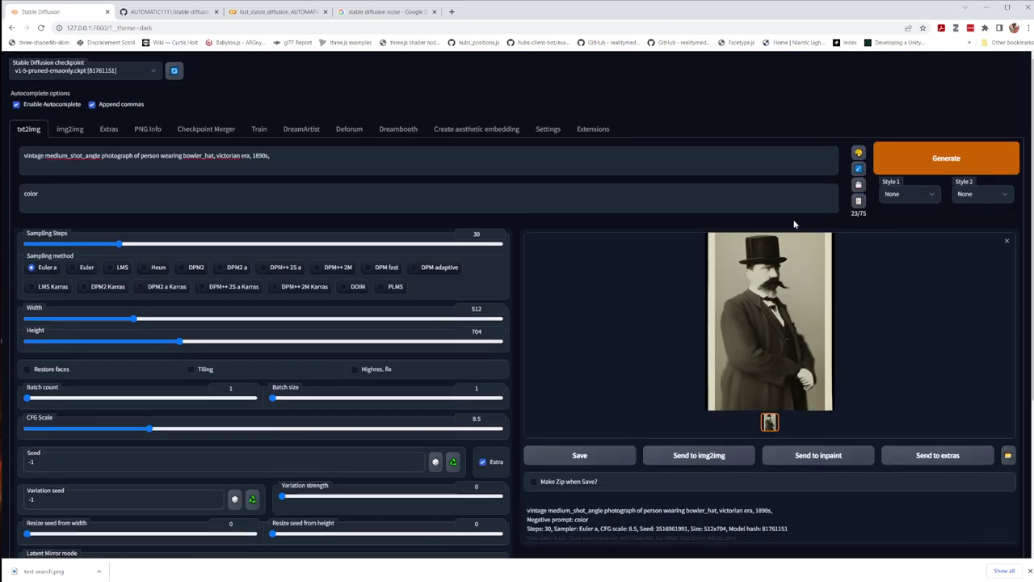
{"action": "left_click", "coordinate": [967, 162]}
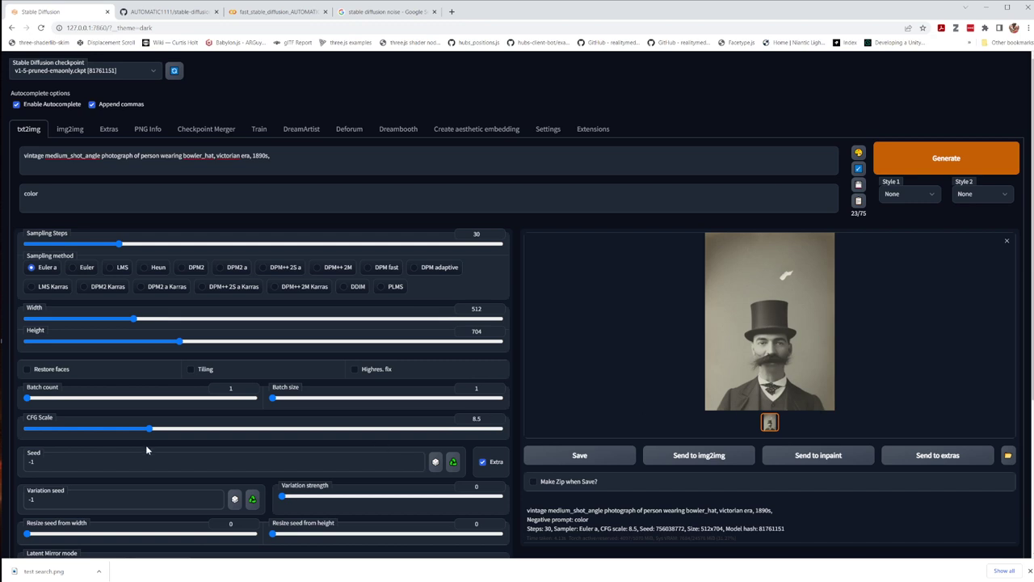
{"action": "scroll", "coordinate": [684, 473], "scroll_direction": "down", "scroll_amount": 2}
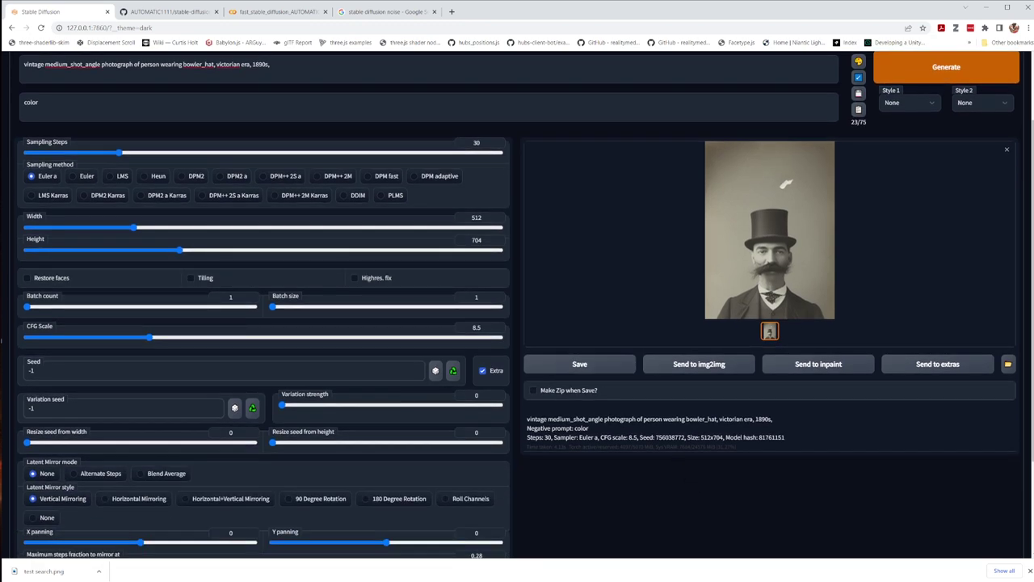
Copy seed 756038772 from the image info into the Variation seed field
{"action": "double_click", "coordinate": [670, 438]}
{"action": "right_click", "coordinate": [666, 436]}
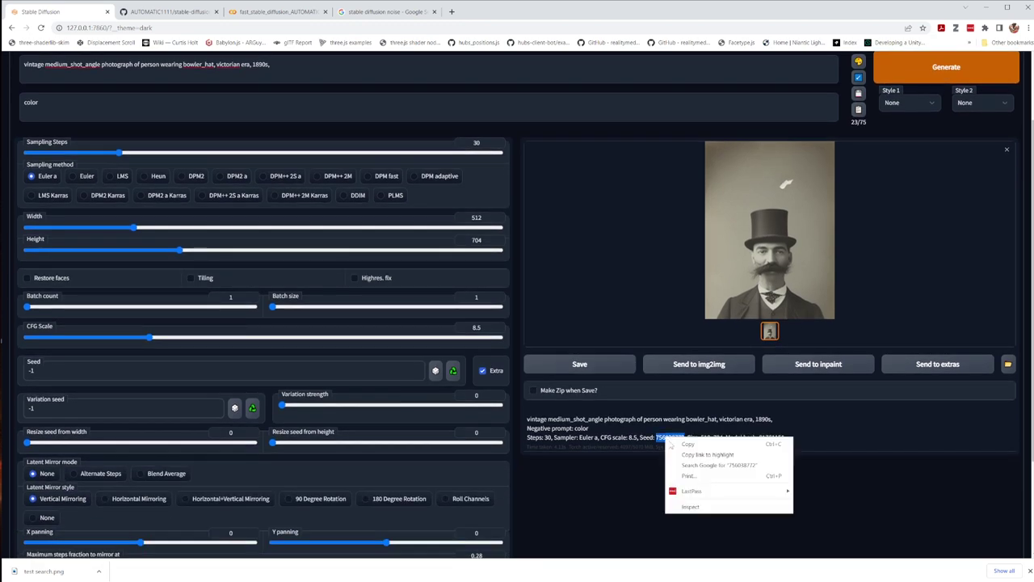
{"action": "left_click", "coordinate": [687, 442]}
{"action": "left_click_drag", "start_coordinate": [37, 371], "coordinate": [4, 414]}
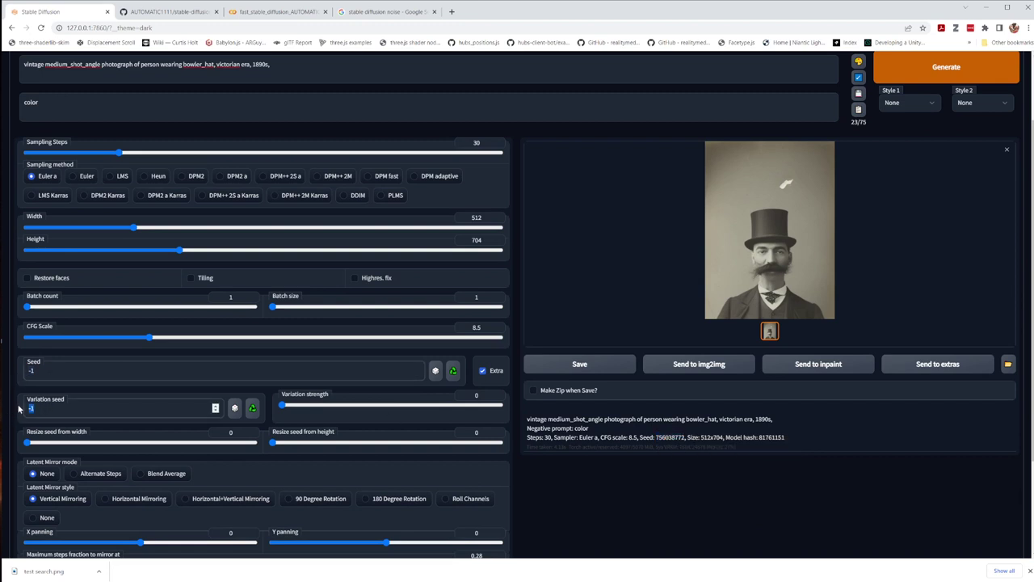
{"action": "key", "text": "ctrl+v"}
Set variation strength to 0.23 and resize seed from 192×320
{"action": "scroll", "coordinate": [950, 227], "scroll_direction": "up", "scroll_amount": 2}
{"action": "scroll", "coordinate": [339, 363], "scroll_direction": "down", "scroll_amount": 2}
{"action": "left_click_drag", "start_coordinate": [283, 405], "coordinate": [333, 406]}
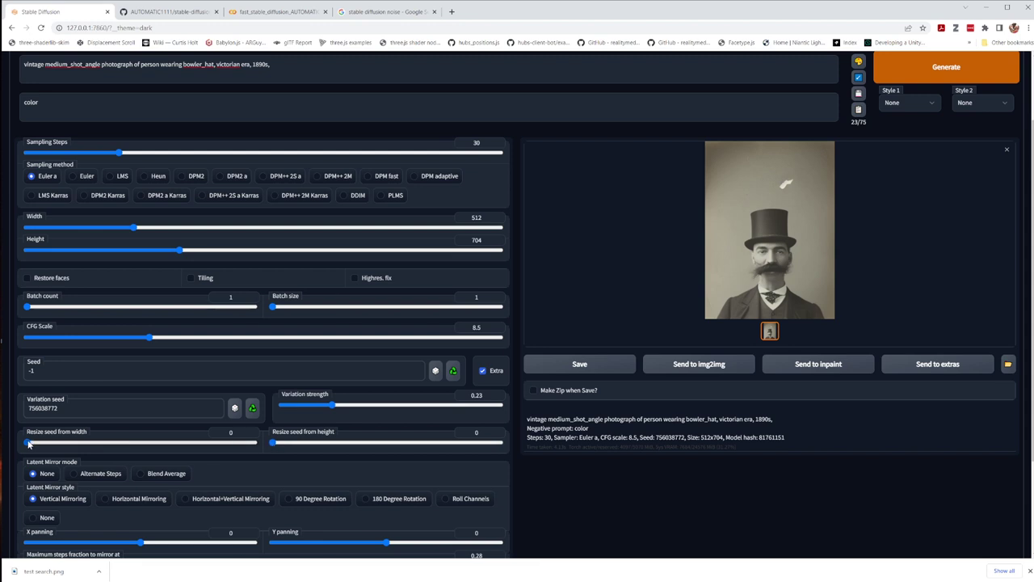
{"action": "left_click_drag", "start_coordinate": [28, 444], "coordinate": [49, 444]}
{"action": "left_click_drag", "start_coordinate": [274, 443], "coordinate": [310, 446]}
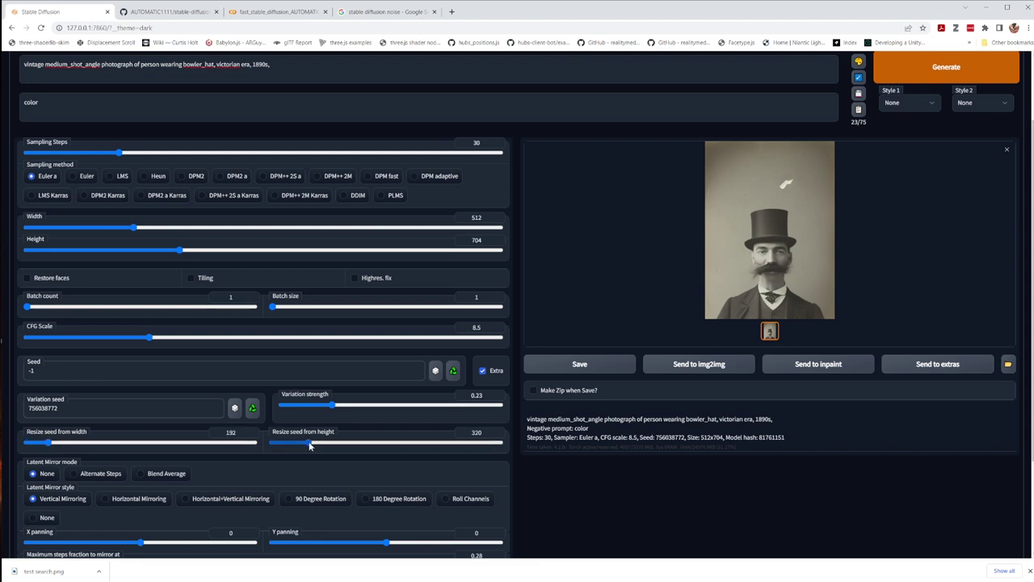
Reset resize seed to 0×0 and generate a new variation
{"action": "scroll", "coordinate": [977, 170], "scroll_direction": "up", "scroll_amount": 1}
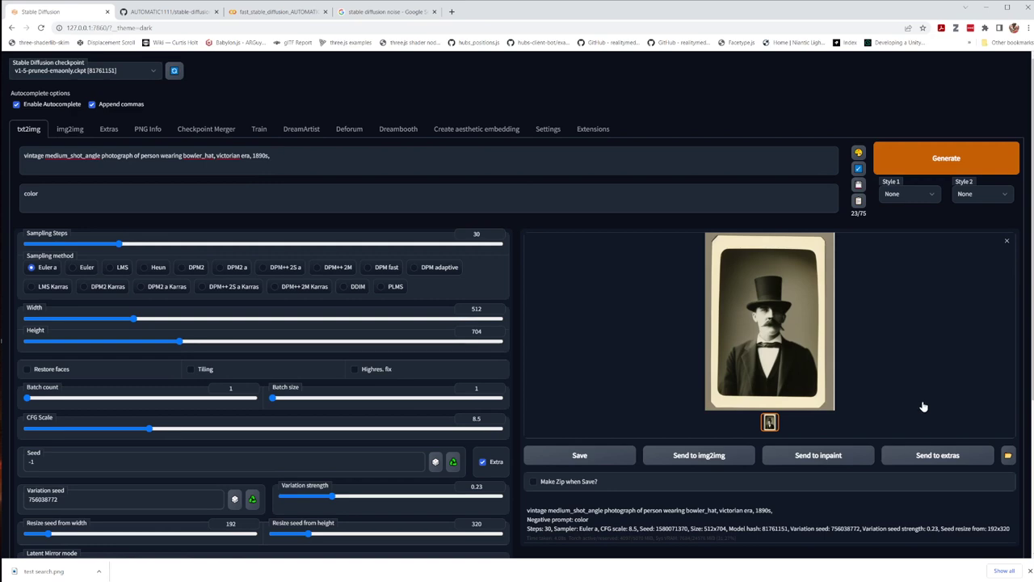
{"action": "scroll", "coordinate": [416, 337], "scroll_direction": "down", "scroll_amount": 3}
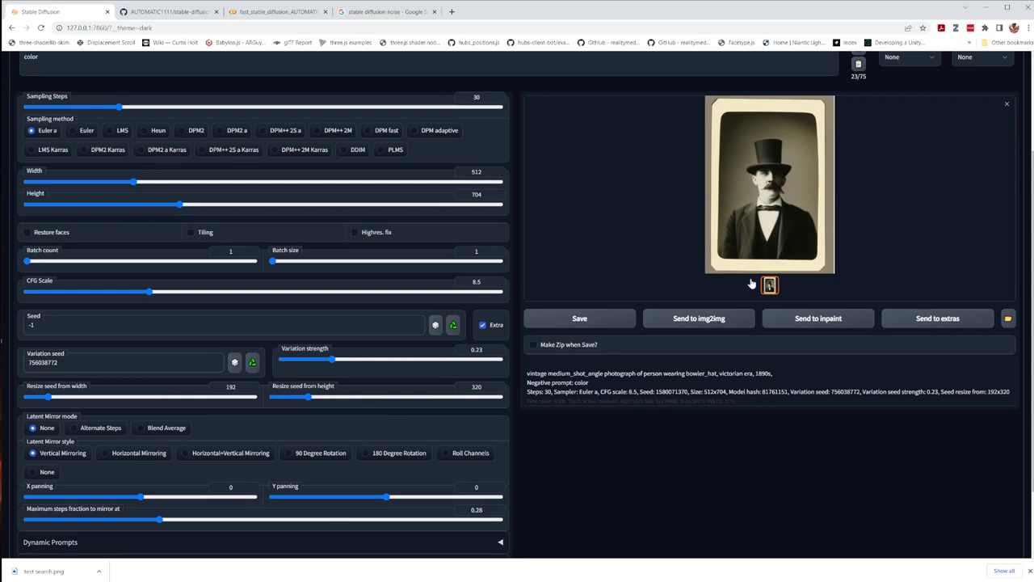
{"action": "left_click_drag", "start_coordinate": [48, 396], "coordinate": [27, 396]}
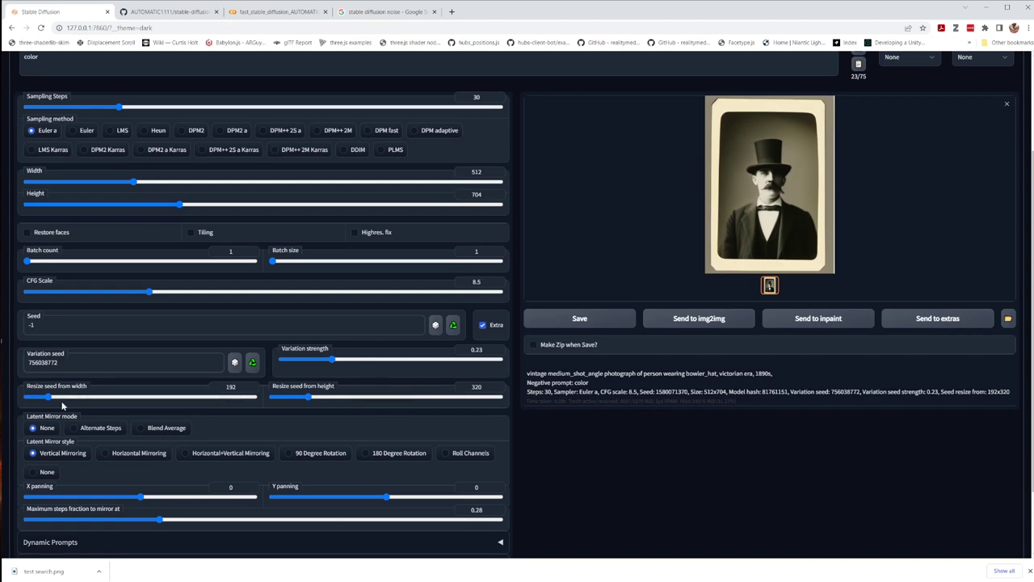
{"action": "left_click_drag", "start_coordinate": [296, 404], "coordinate": [234, 408]}
{"action": "scroll", "coordinate": [946, 284], "scroll_direction": "up", "scroll_amount": 3}
{"action": "left_click", "coordinate": [996, 151]}
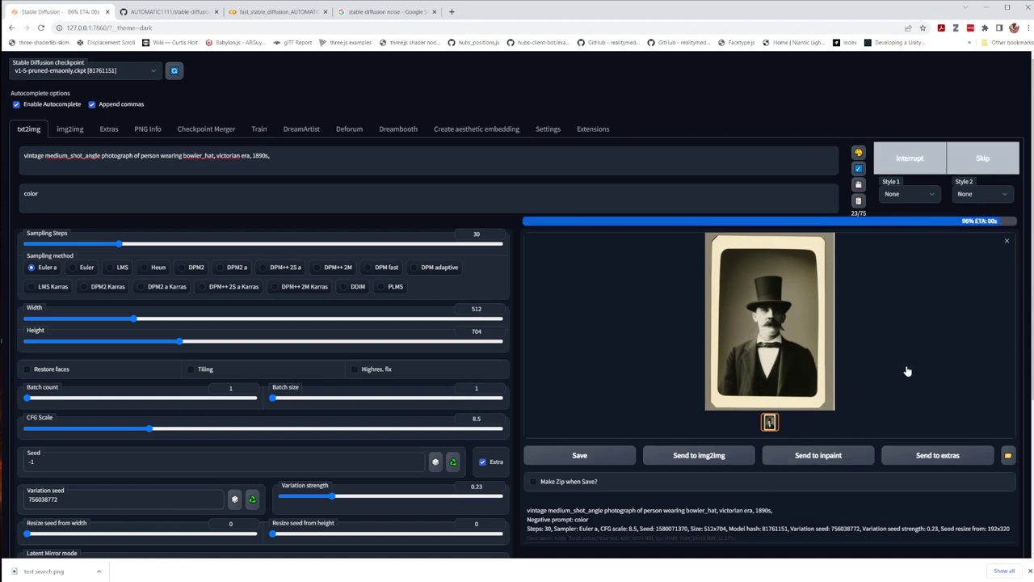
Put 756038772 into the main Seed field and generate the portrait
{"action": "scroll", "coordinate": [186, 401], "scroll_direction": "down", "scroll_amount": 1}
{"action": "scroll", "coordinate": [186, 401], "scroll_direction": "down", "scroll_amount": 3}
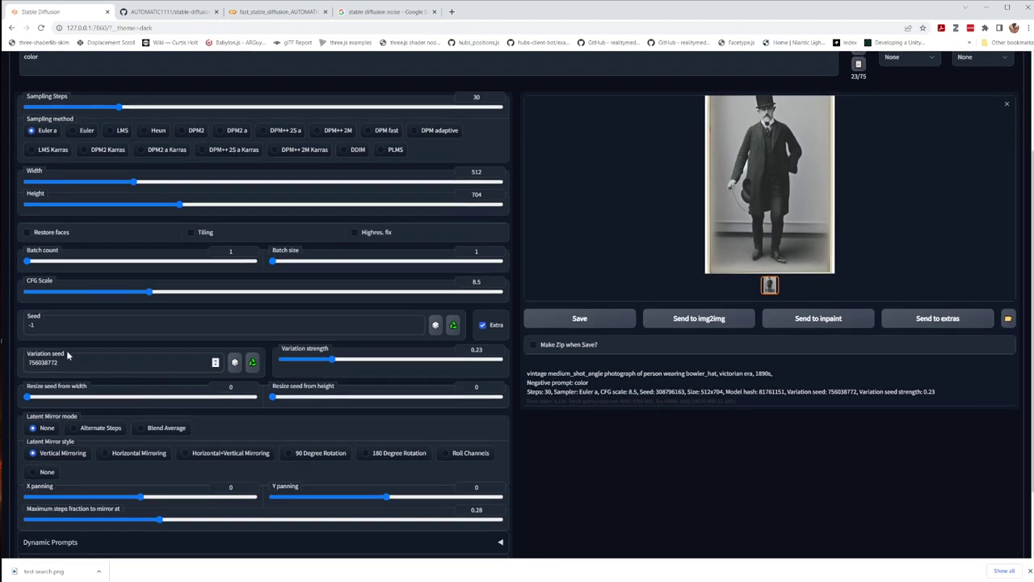
{"action": "left_click_drag", "start_coordinate": [60, 362], "coordinate": [6, 372]}
{"action": "left_click_drag", "start_coordinate": [37, 325], "coordinate": [3, 334]}
{"action": "key", "text": "ctrl+v"}
{"action": "scroll", "coordinate": [938, 219], "scroll_direction": "up", "scroll_amount": 3}
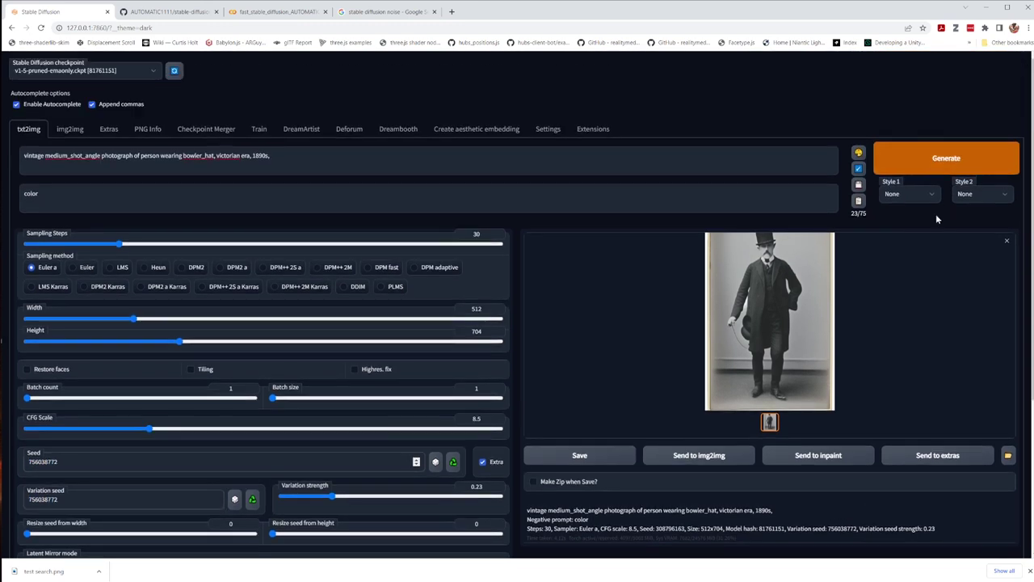
{"action": "left_click", "coordinate": [962, 168]}
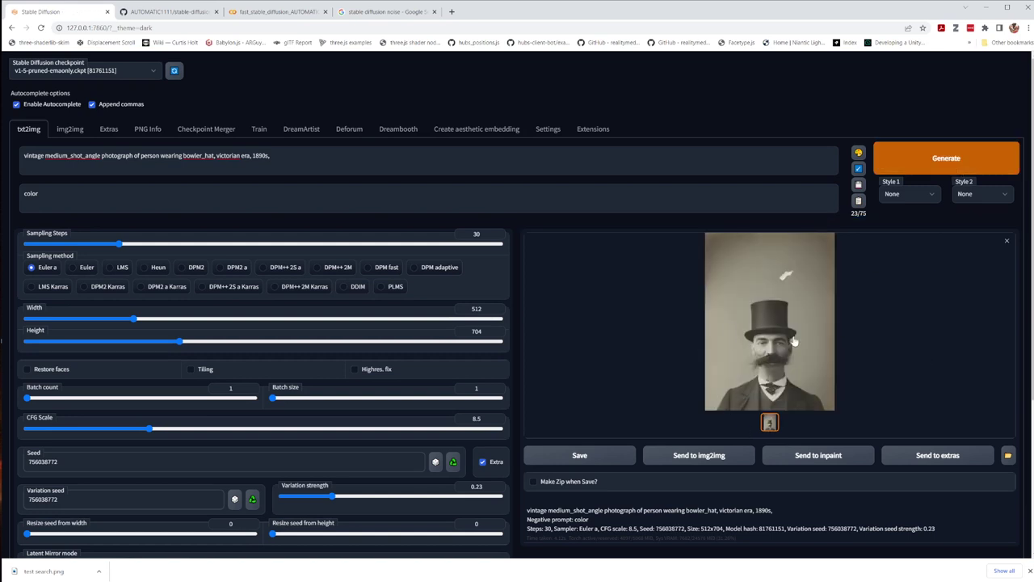
Reset the variation seed to random (-1)
{"action": "scroll", "coordinate": [202, 420], "scroll_direction": "down", "scroll_amount": 2}
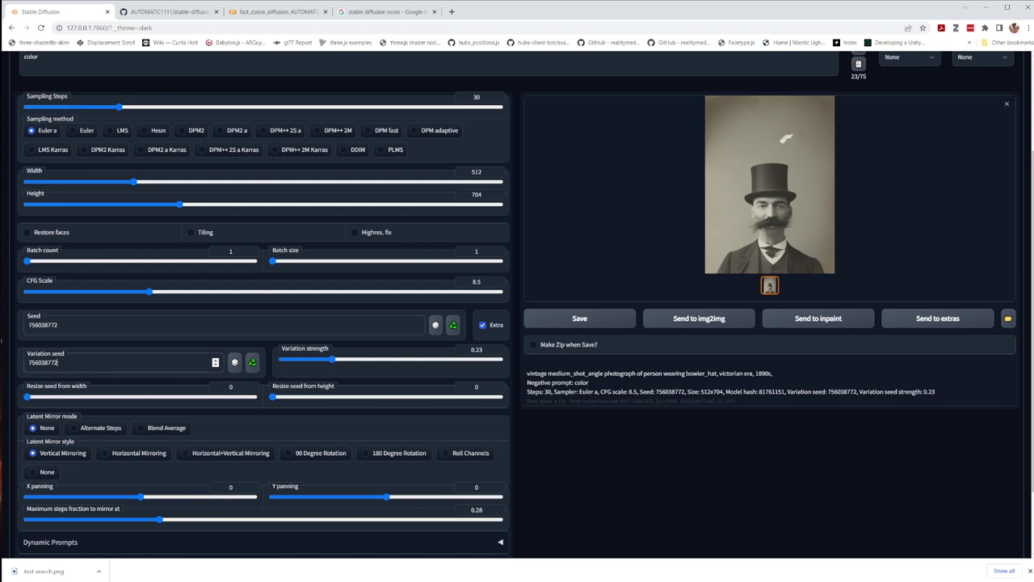
{"action": "key", "text": "ctrl+a"}
{"action": "left_click", "coordinate": [235, 363]}
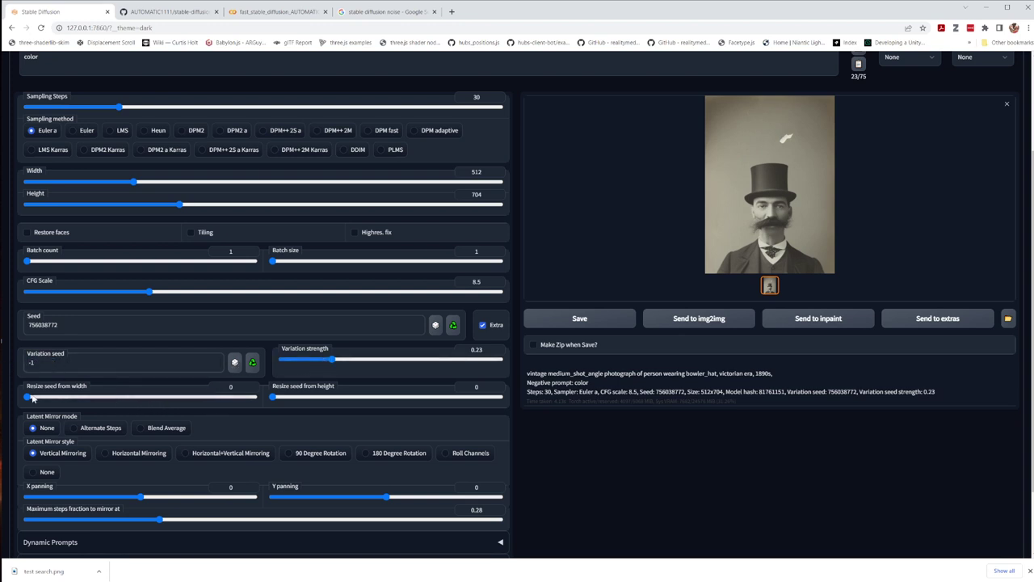
Generate with resize seed 384×256, then again at 384×512
{"action": "left_click_drag", "start_coordinate": [32, 398], "coordinate": [70, 397]}
{"action": "left_click_drag", "start_coordinate": [278, 396], "coordinate": [301, 398]}
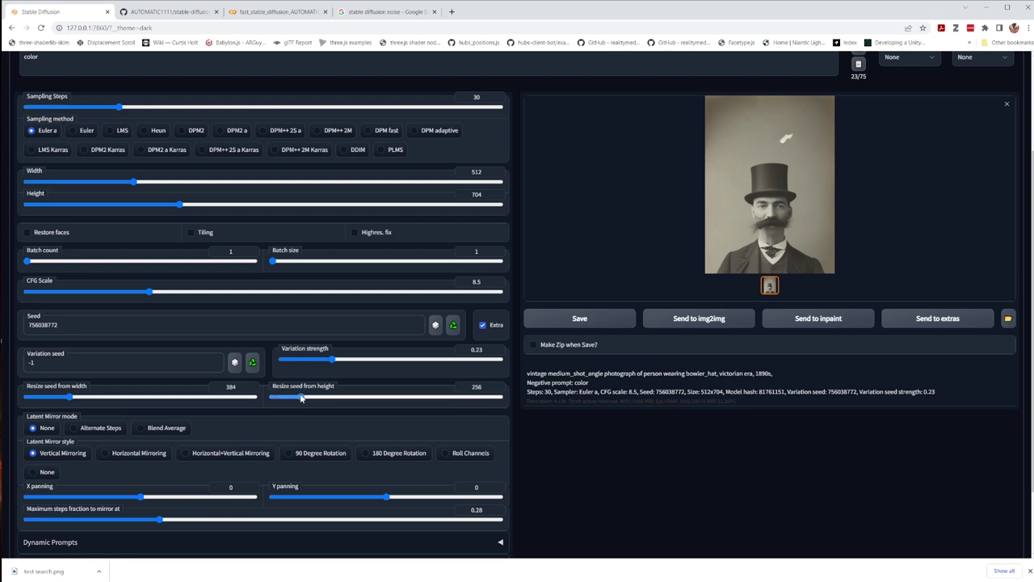
{"action": "scroll", "coordinate": [764, 508], "scroll_direction": "up", "scroll_amount": 1}
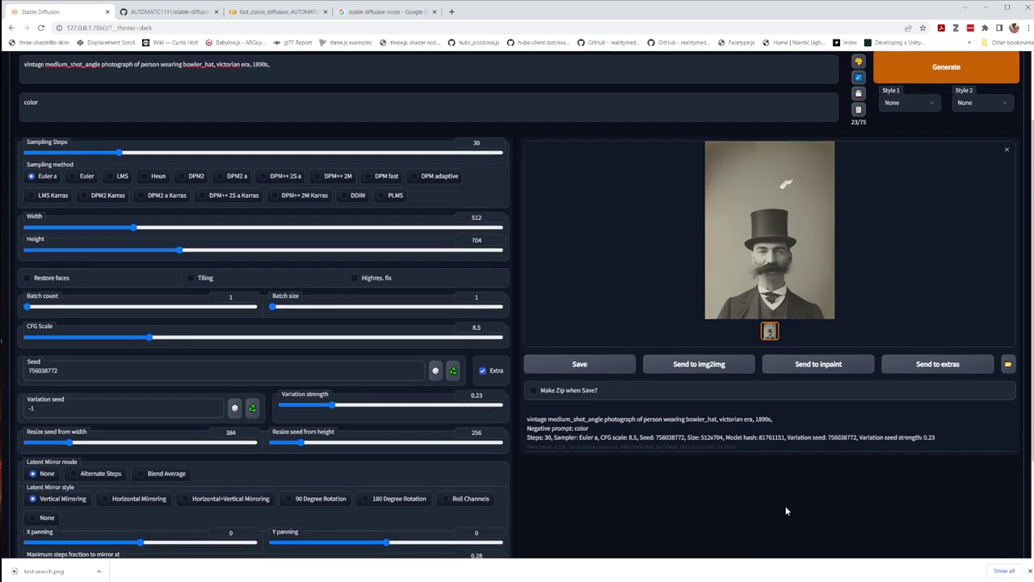
{"action": "left_click", "coordinate": [946, 67]}
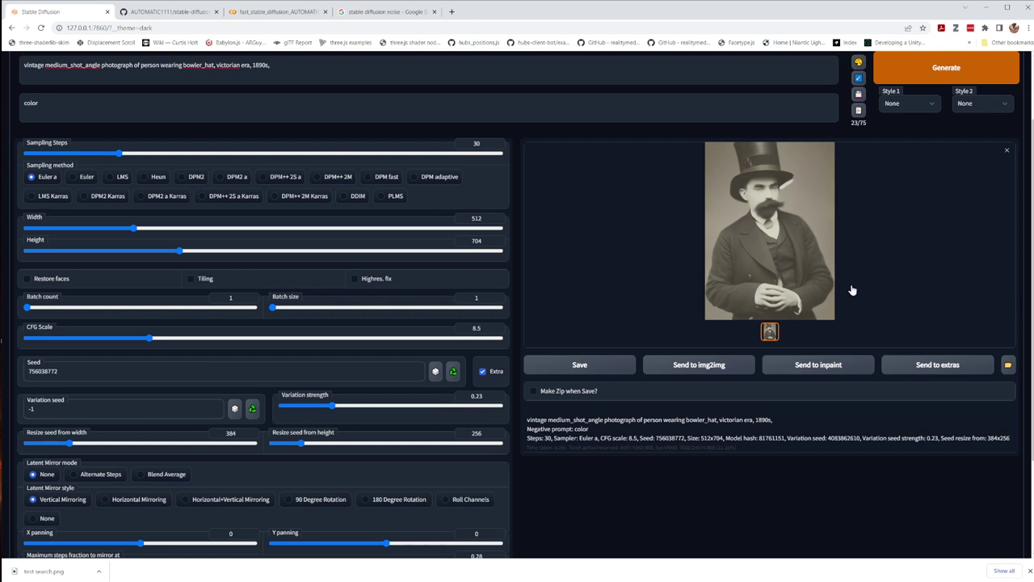
{"action": "left_click_drag", "start_coordinate": [302, 443], "coordinate": [331, 443]}
{"action": "left_click", "coordinate": [911, 78]}
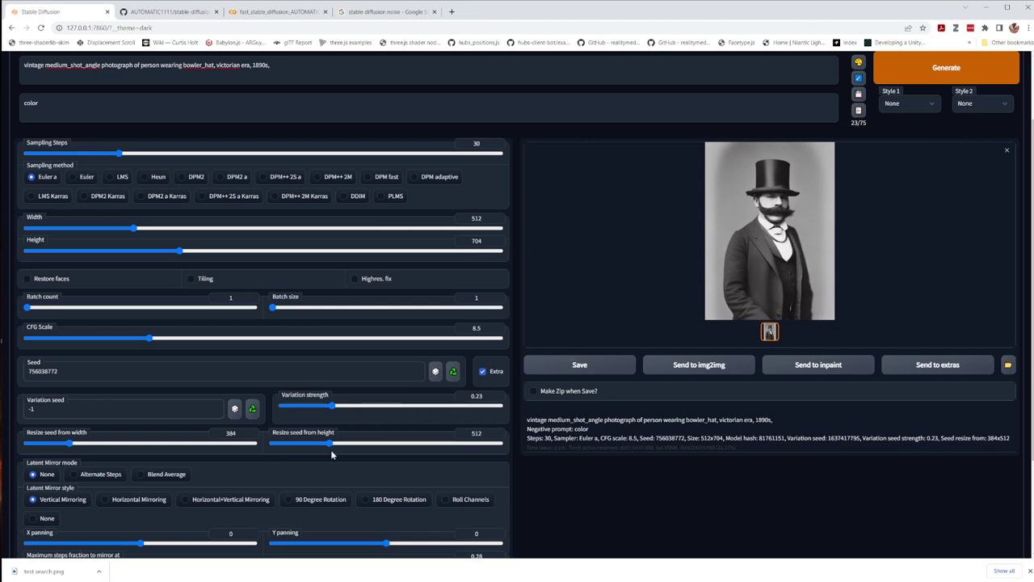
Generate with a 576×640 resize seed and review the full-length portrait
{"action": "mouse_move", "coordinate": [331, 444]}
{"action": "left_mouse_down"}
{"action": "mouse_move", "coordinate": [501, 444]}
{"action": "mouse_move", "coordinate": [335, 455]}
{"action": "mouse_move", "coordinate": [345, 453]}
{"action": "left_mouse_up"}
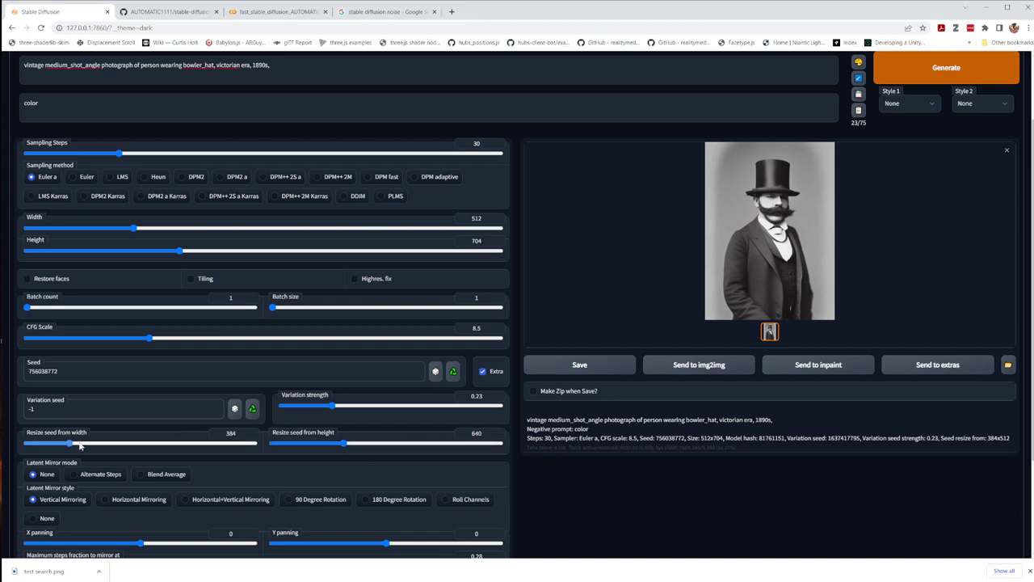
{"action": "left_click_drag", "start_coordinate": [79, 446], "coordinate": [91, 444]}
{"action": "left_click", "coordinate": [935, 68]}
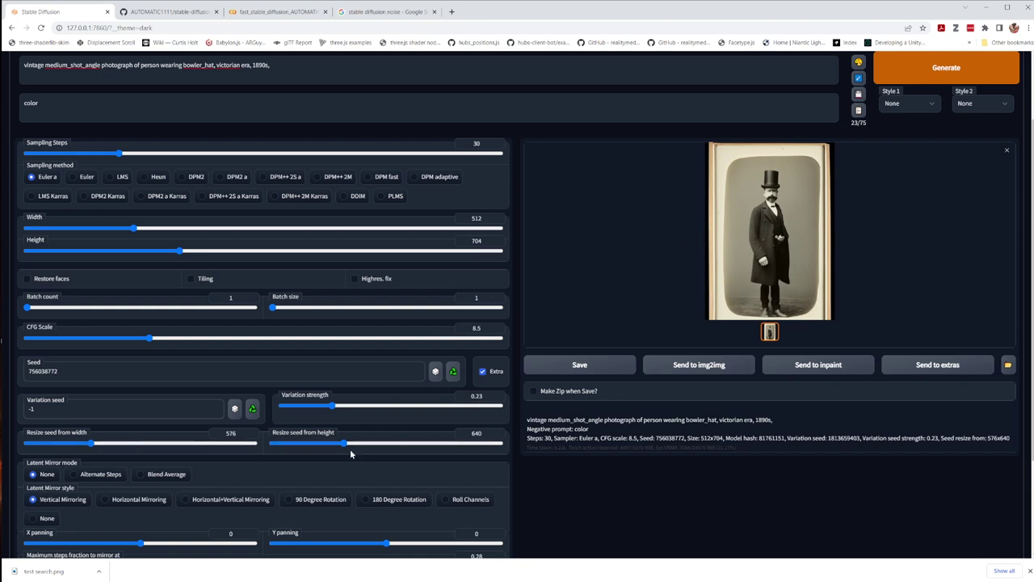
{"action": "scroll", "coordinate": [198, 470], "scroll_direction": "down", "scroll_amount": 1}
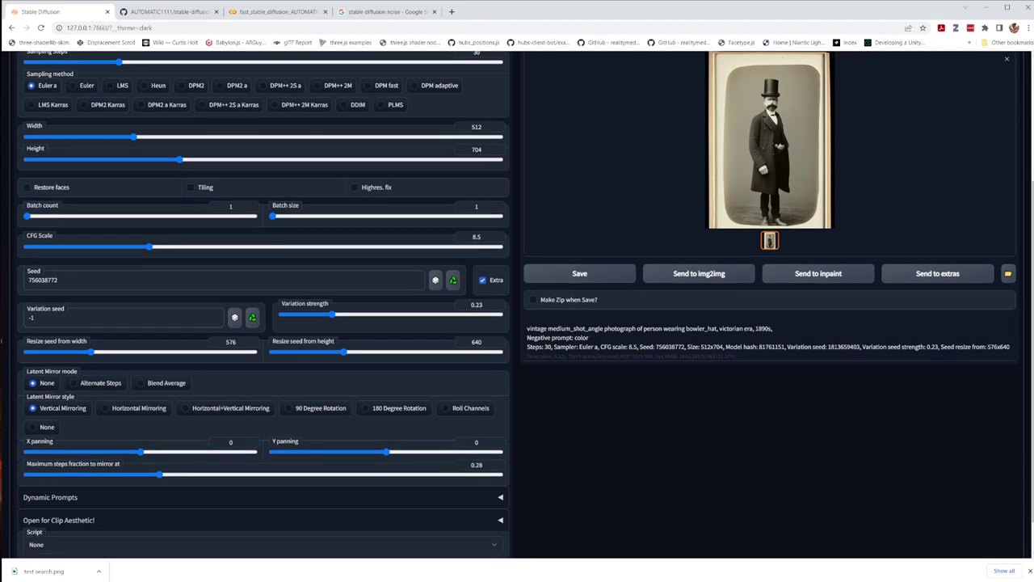
{"action": "scroll", "coordinate": [235, 378], "scroll_direction": "up", "scroll_amount": 2}
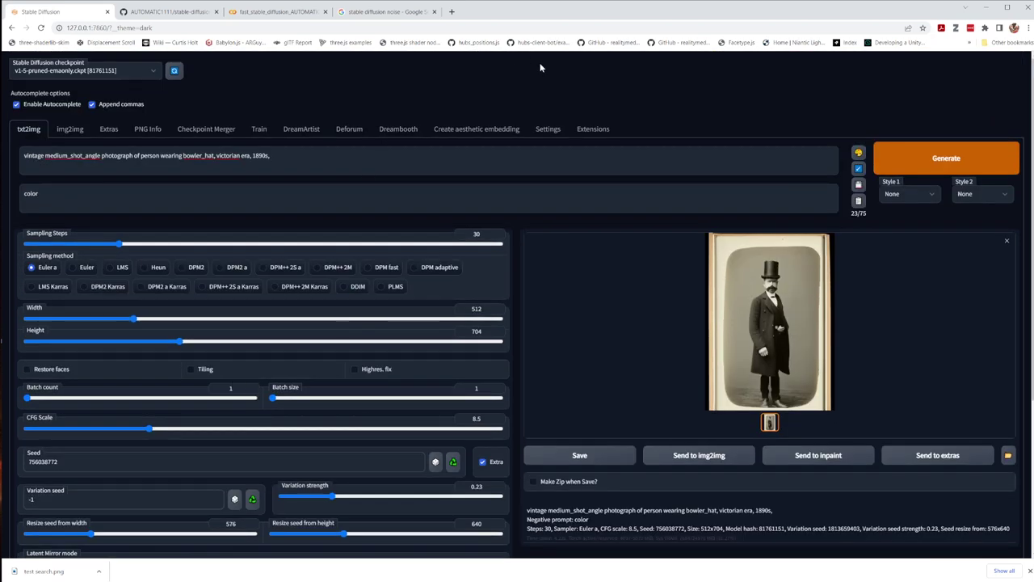
{"action": "scroll", "coordinate": [278, 291], "scroll_direction": "down", "scroll_amount": 1}
{"action": "scroll", "coordinate": [274, 305], "scroll_direction": "down", "scroll_amount": 2}
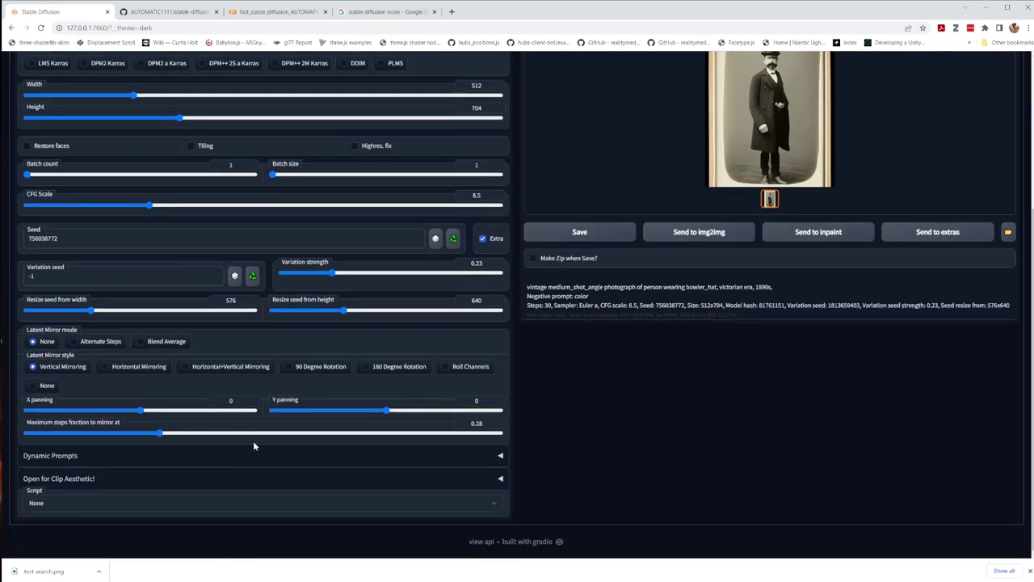
{"action": "scroll", "coordinate": [312, 411], "scroll_direction": "up", "scroll_amount": 2}
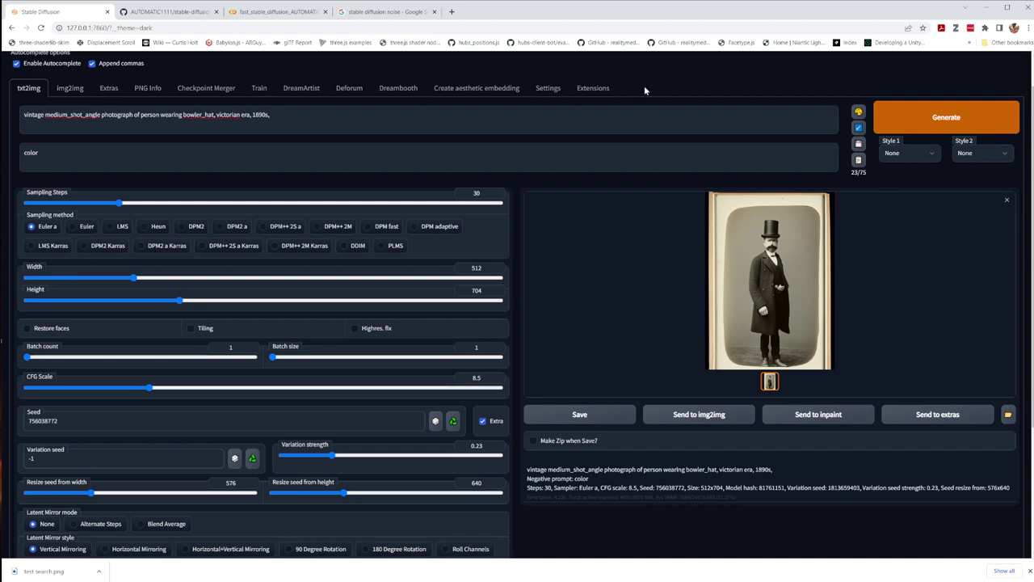
Disable all seven installed extensions, including DreamArtist and deforum, and restart the UI
{"action": "left_click", "coordinate": [598, 89]}
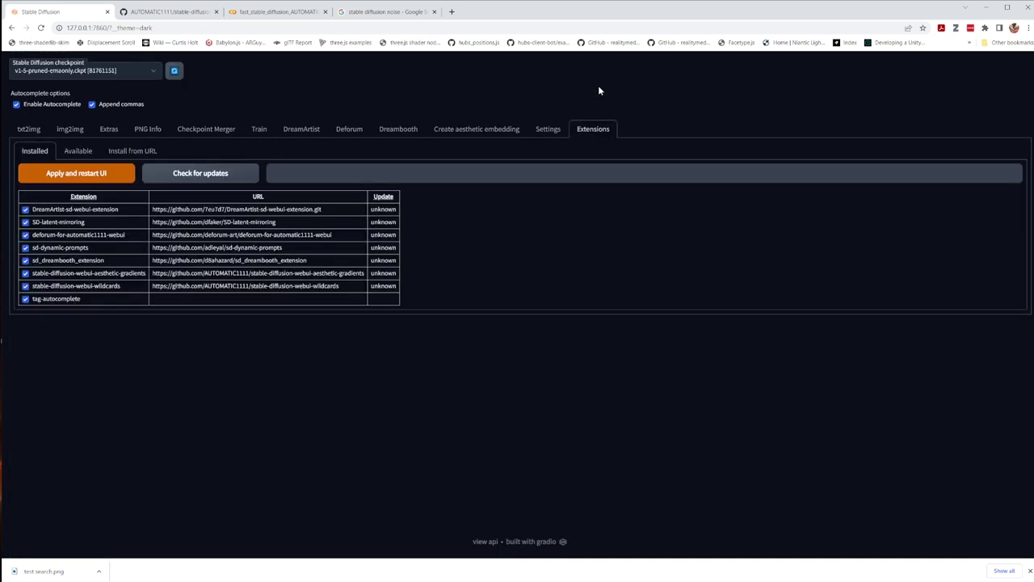
{"action": "left_click", "coordinate": [25, 209]}
{"action": "left_click", "coordinate": [25, 222]}
{"action": "left_click", "coordinate": [25, 234]}
{"action": "left_click", "coordinate": [25, 247]}
{"action": "left_click", "coordinate": [25, 260]}
{"action": "left_click", "coordinate": [25, 273]}
{"action": "left_click", "coordinate": [25, 286]}
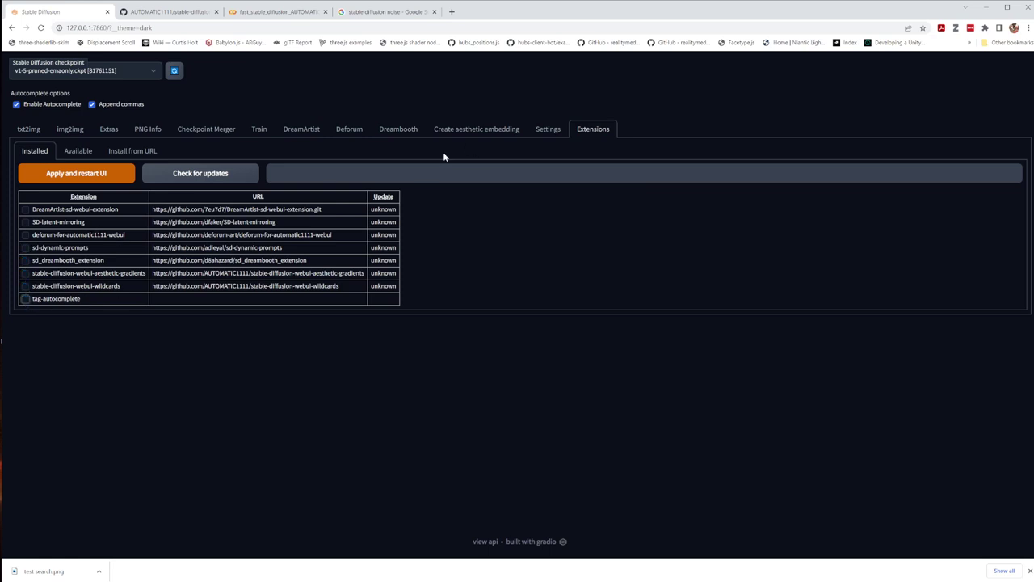
{"action": "left_click", "coordinate": [90, 180]}
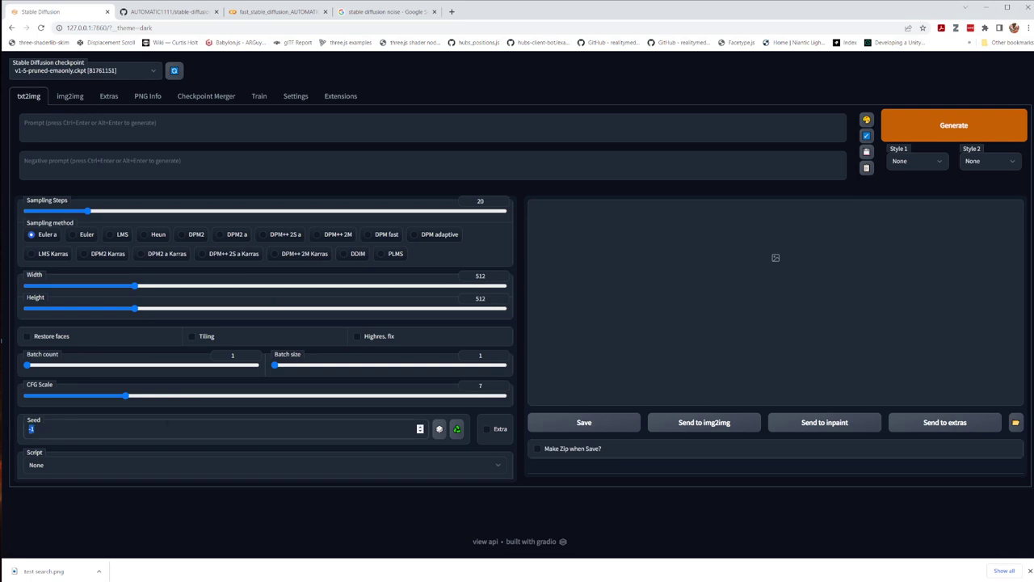
Set the seed to 756038772 and open File Explorer at Local Disk (C:)
{"action": "type", "text": "756038772"}
{"action": "left_click", "coordinate": [266, 15]}
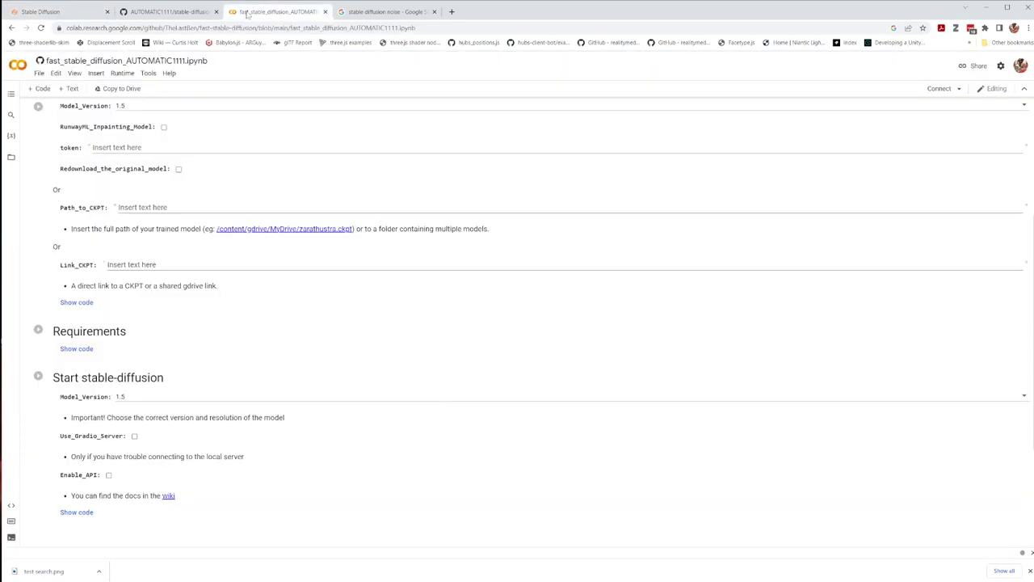
{"action": "left_click", "coordinate": [81, 15]}
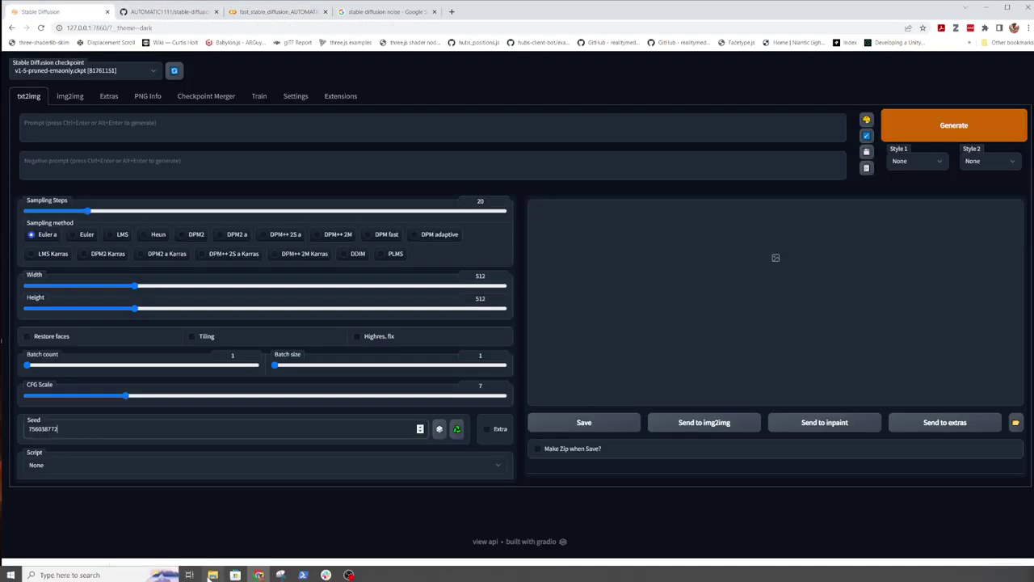
{"action": "left_click", "coordinate": [212, 575]}
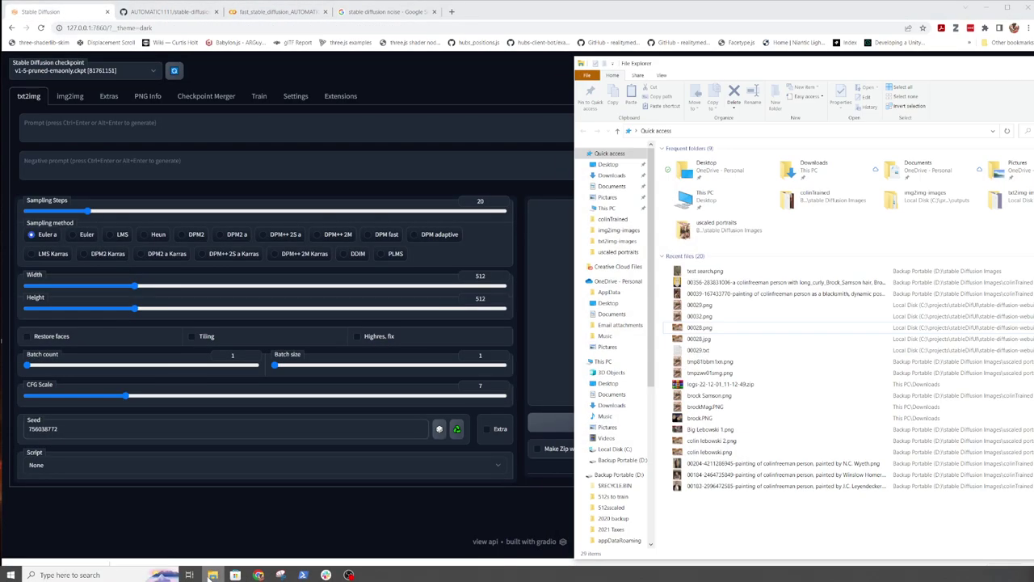
{"action": "left_click", "coordinate": [615, 449]}
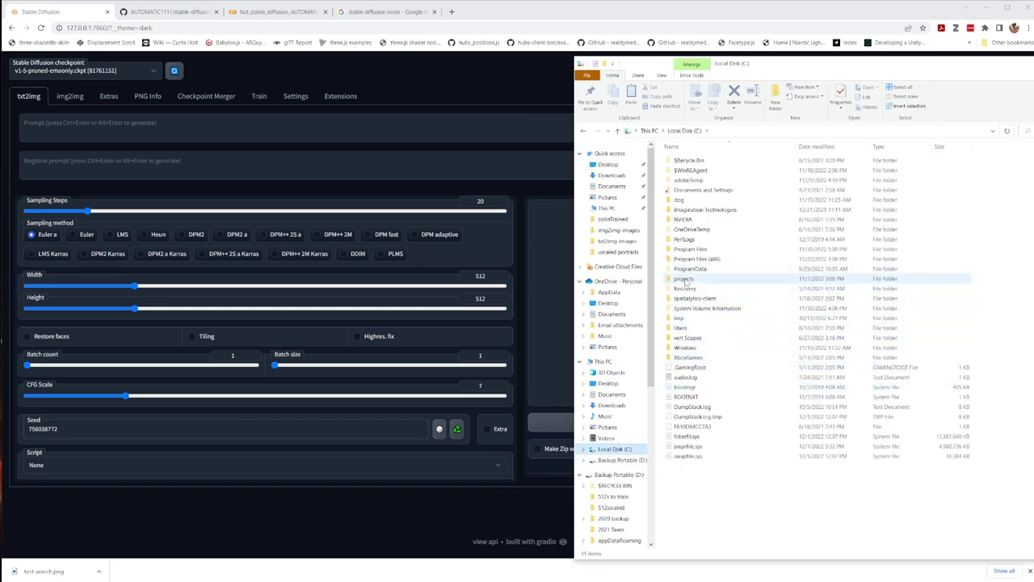
Navigate to projects > stableDiffUI > stable-diffusion-webui > outputs > txt2img-images
{"action": "double_click", "coordinate": [694, 279]}
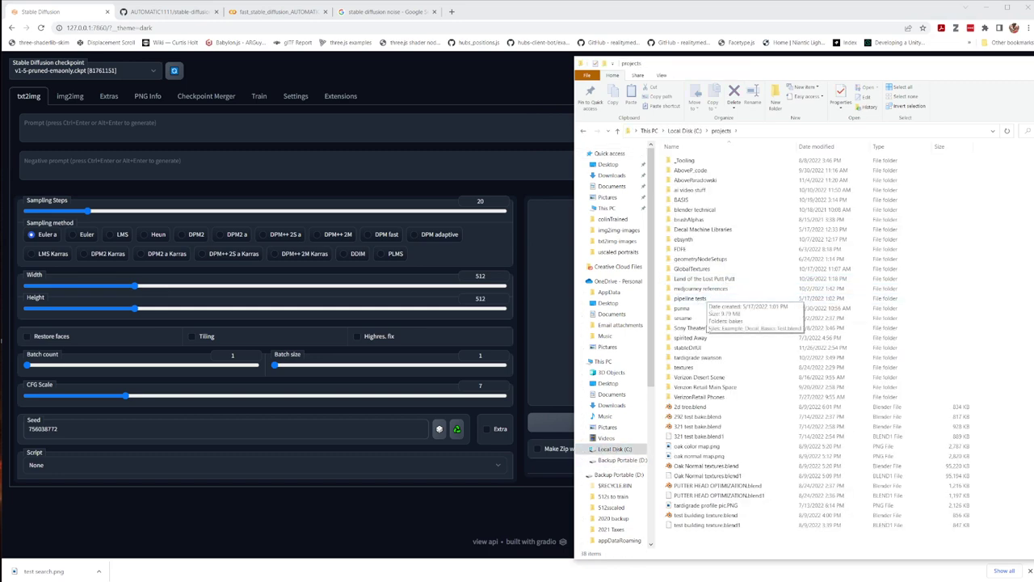
{"action": "double_click", "coordinate": [688, 347]}
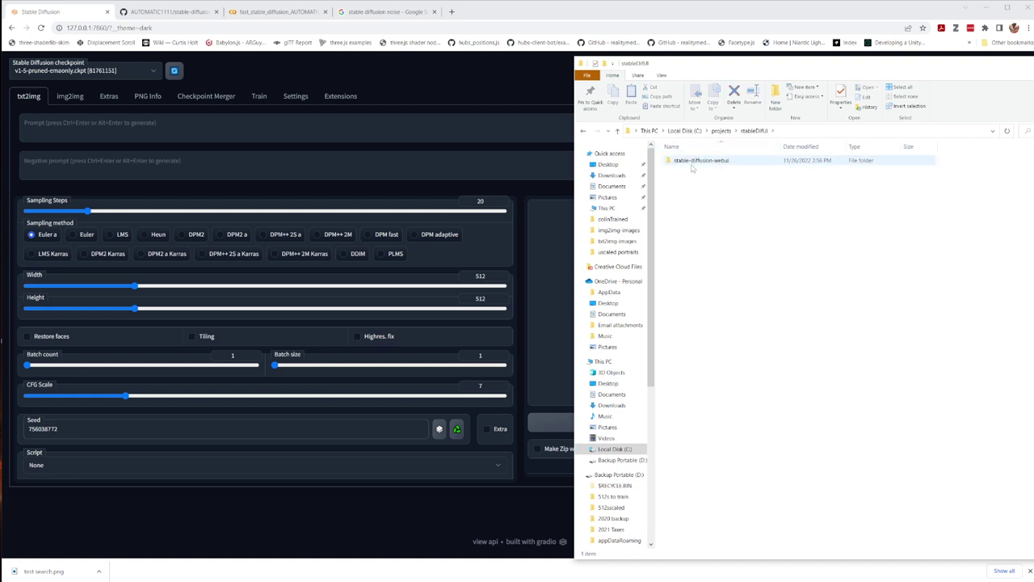
{"action": "double_click", "coordinate": [696, 161]}
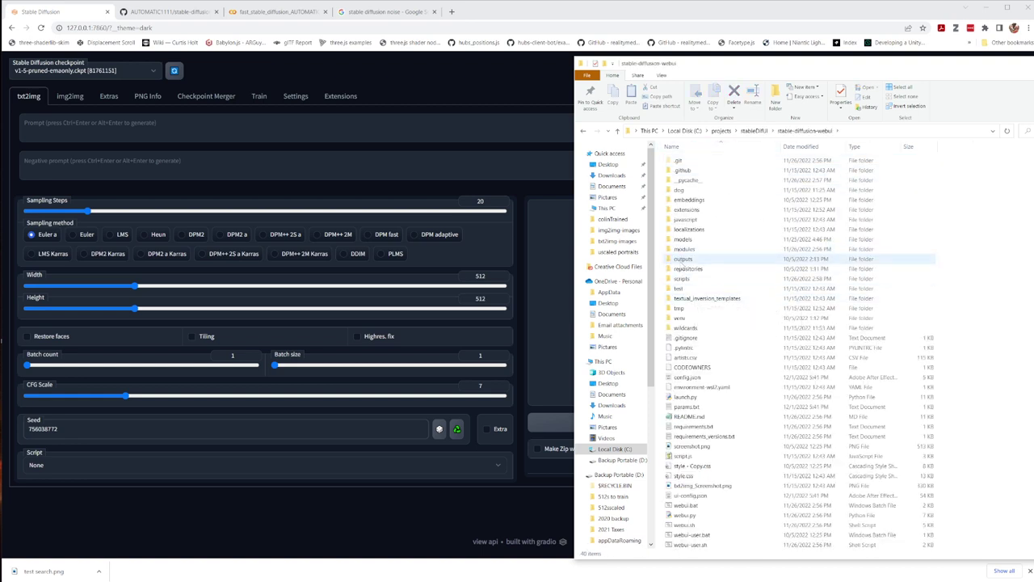
{"action": "double_click", "coordinate": [683, 260]}
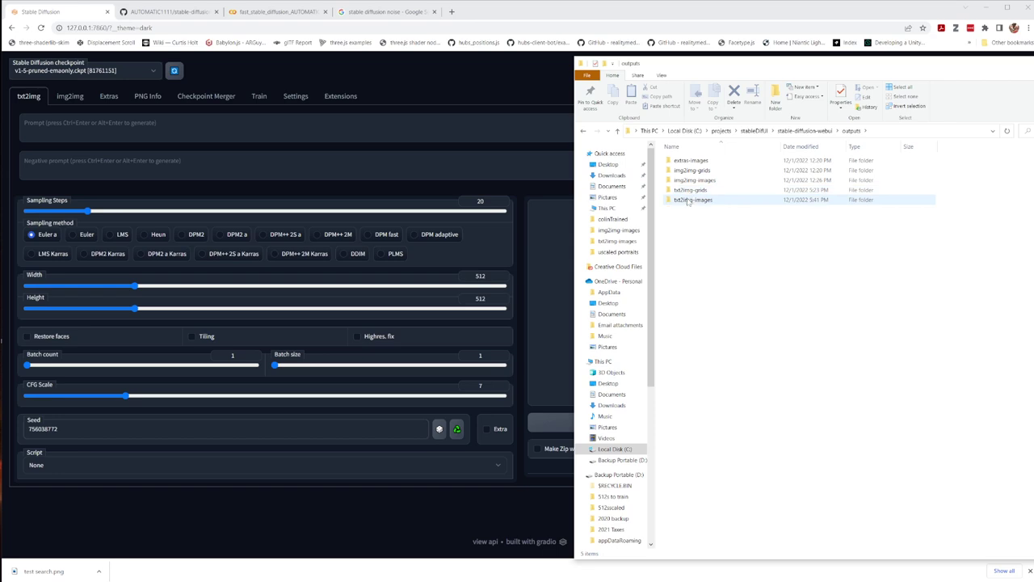
{"action": "double_click", "coordinate": [687, 204]}
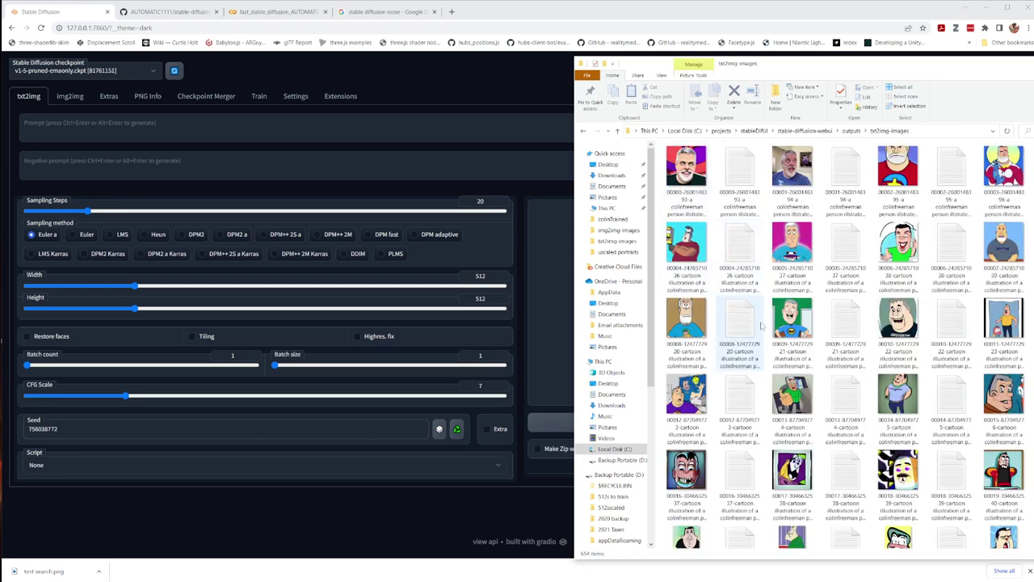
{"action": "scroll", "coordinate": [800, 339], "scroll_direction": "down", "scroll_amount": 20}
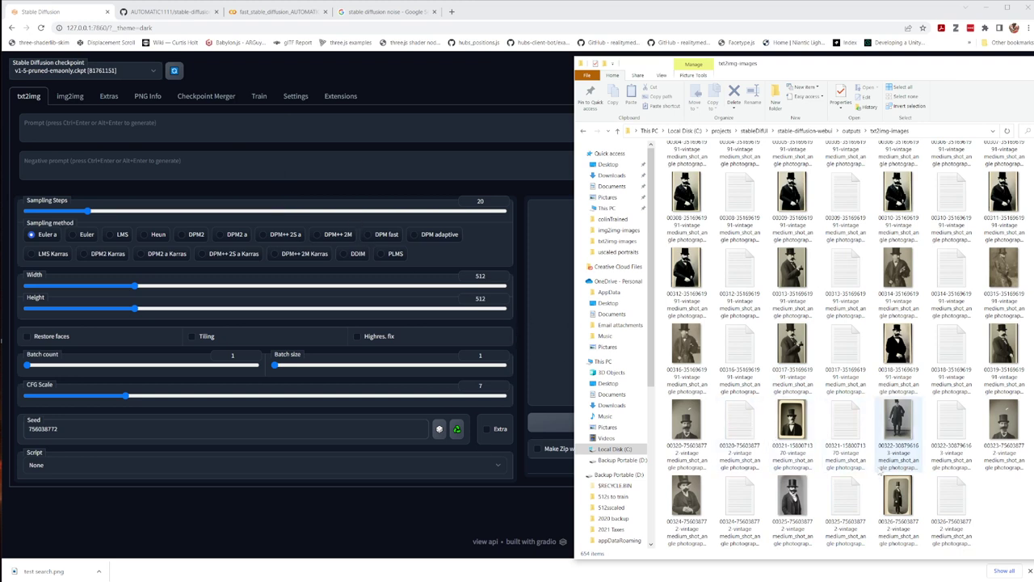
Open the 00326 portrait's parameters text file
{"action": "left_click", "coordinate": [899, 493]}
{"action": "left_click", "coordinate": [950, 504]}
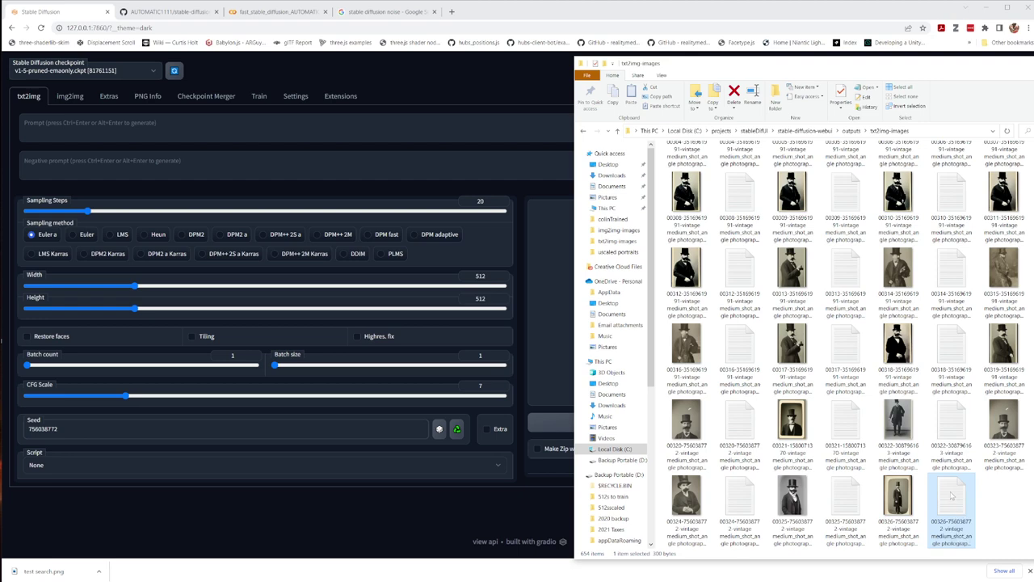
{"action": "double_click", "coordinate": [952, 505]}
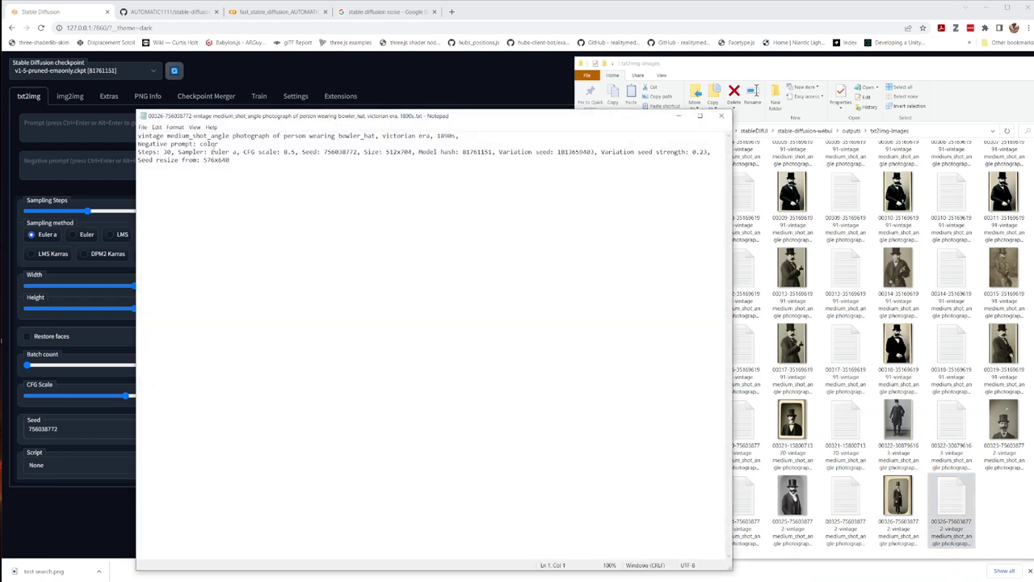
Copy the prompt line from the 00326 parameters file and return to the web UI
{"action": "left_click_drag", "start_coordinate": [459, 136], "coordinate": [118, 138]}
{"action": "key", "text": "ctrl+c"}
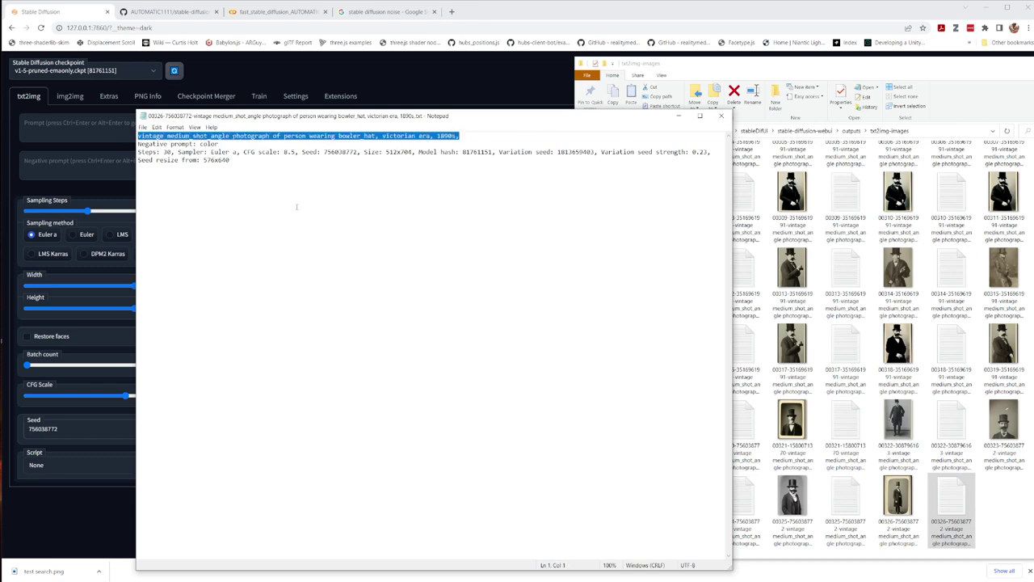
{"action": "left_click", "coordinate": [81, 126]}
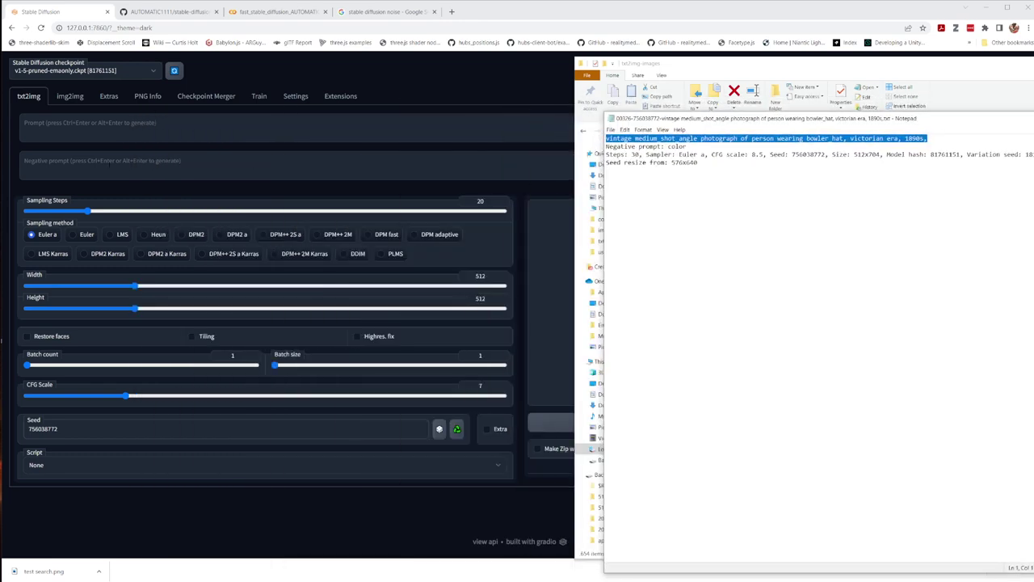
Paste the saved prompt and enter 'color' as the negative prompt
{"action": "key", "text": "ctrl+v"}
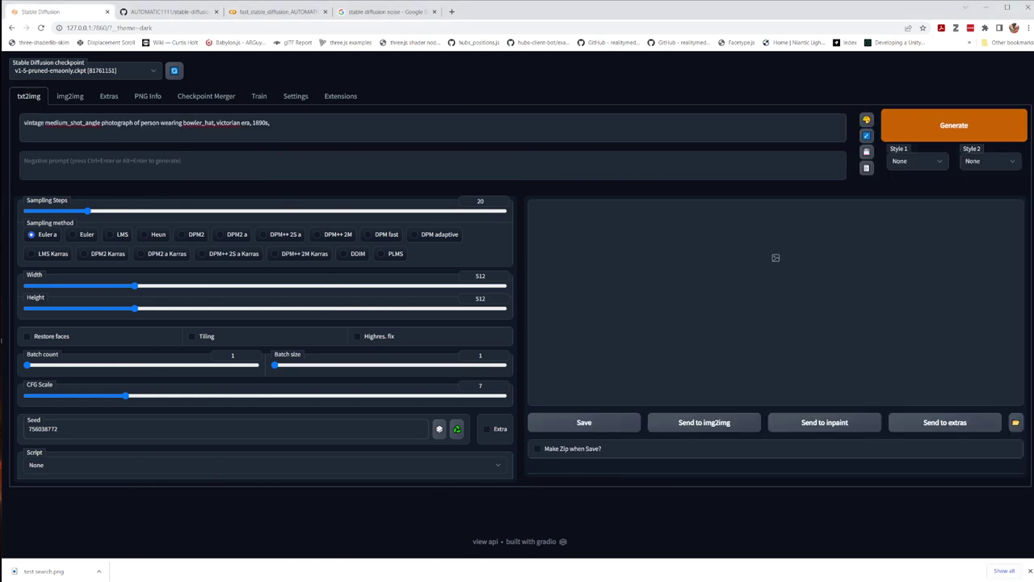
{"action": "key", "text": "alt+Tab"}
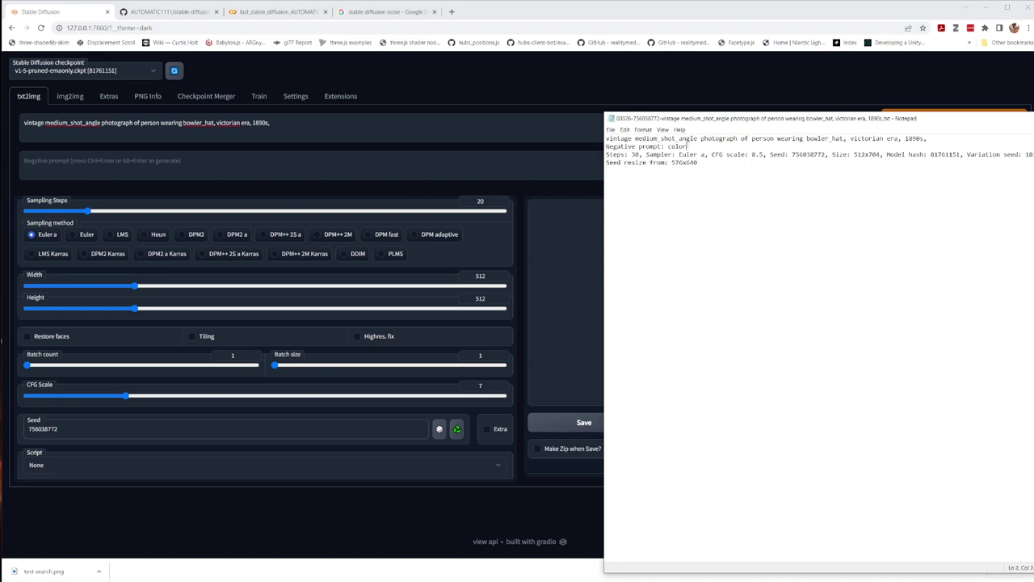
{"action": "key", "text": "ctrl+shift+Left"}
{"action": "key", "text": "ctrl+c"}
{"action": "left_click", "coordinate": [73, 152]}
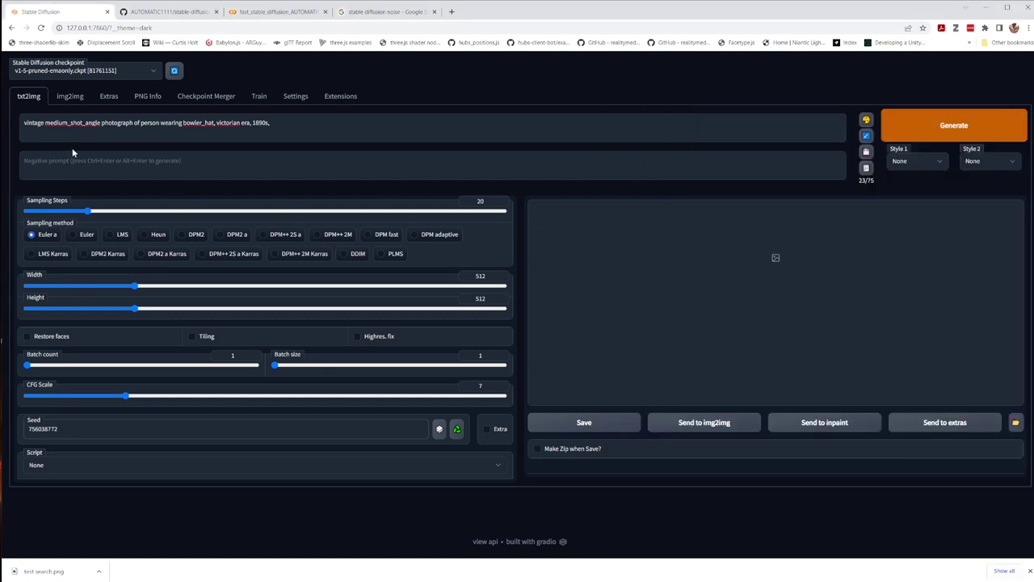
{"action": "key", "text": "ctrl+v"}
{"action": "key", "text": "alt+Tab"}
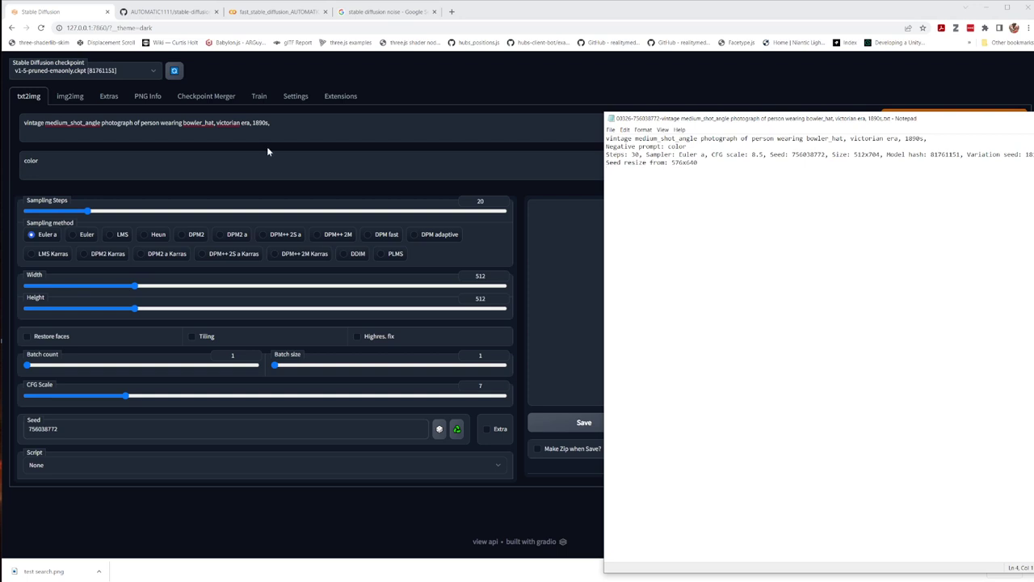
Set Sampling Steps to 30 and image height to 704
{"action": "left_click_drag", "start_coordinate": [89, 211], "coordinate": [119, 211]}
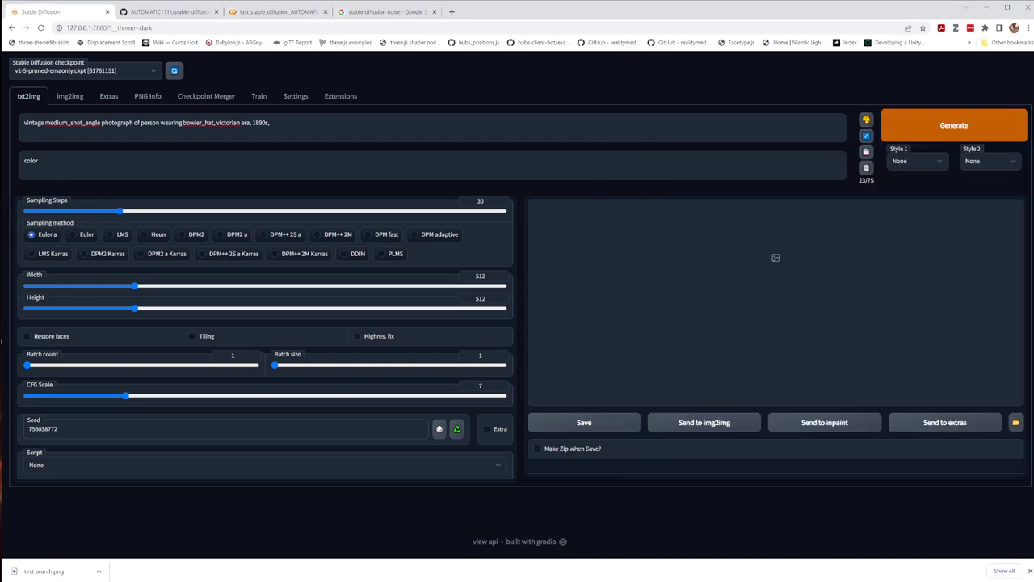
{"action": "key", "text": "alt+Tab"}
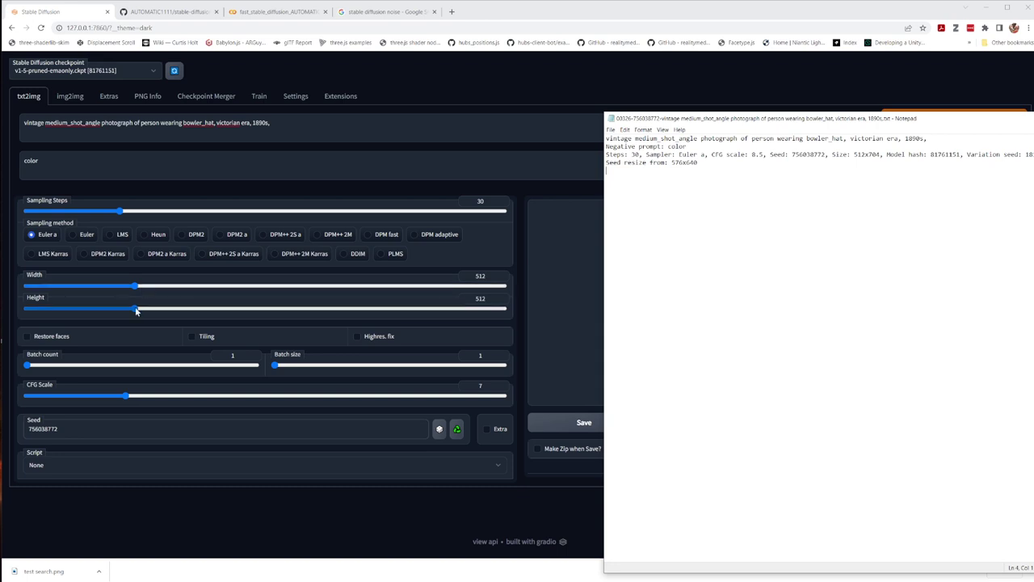
{"action": "left_click", "coordinate": [165, 310]}
{"action": "left_click_drag", "start_coordinate": [166, 311], "coordinate": [182, 310]}
{"action": "key", "text": "alt+Tab"}
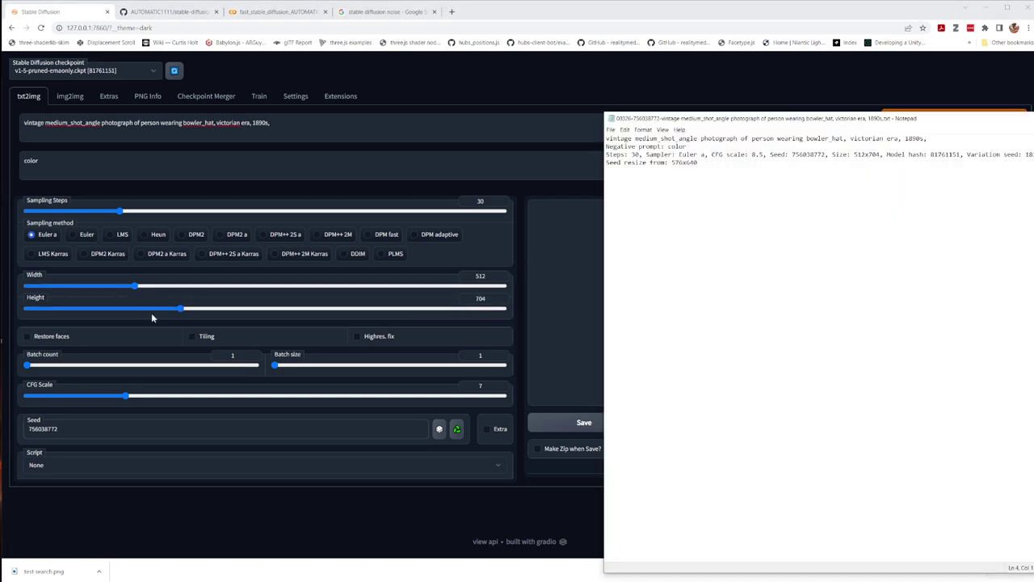
Raise CFG Scale to 8.5 and generate the top-hat portrait
{"action": "left_click", "coordinate": [185, 312]}
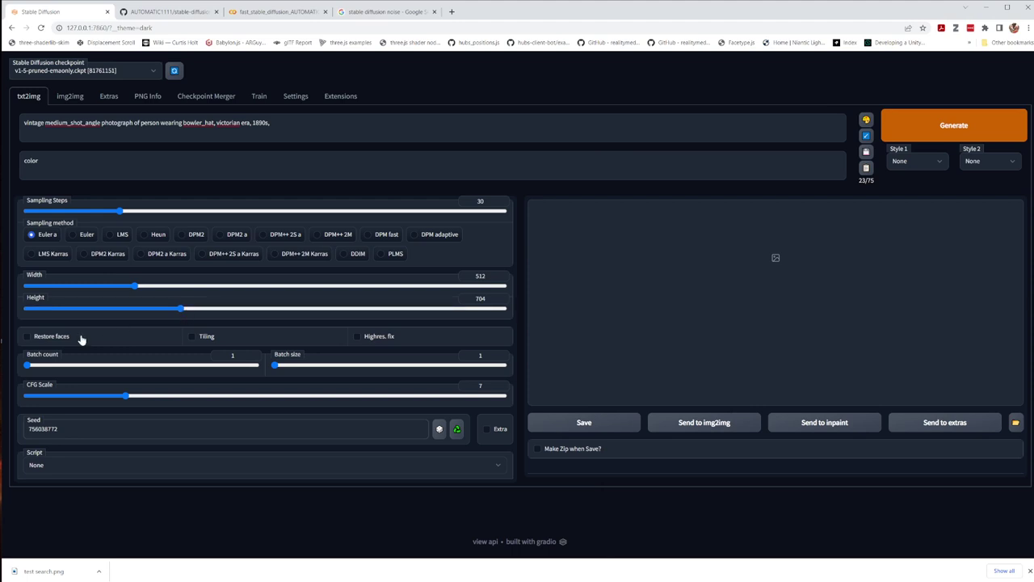
{"action": "key", "text": "alt+Tab"}
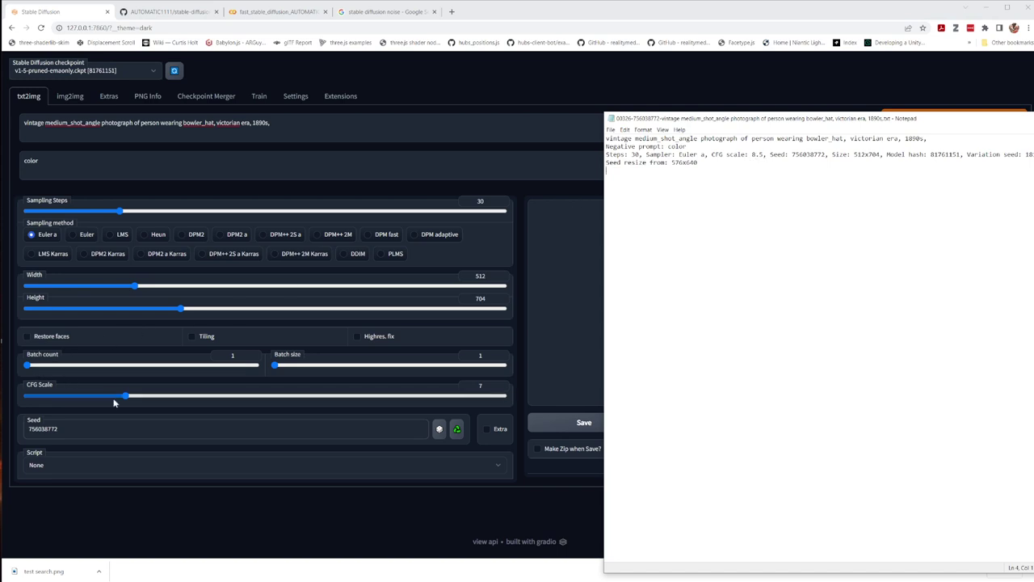
{"action": "left_click_drag", "start_coordinate": [125, 395], "coordinate": [150, 396]}
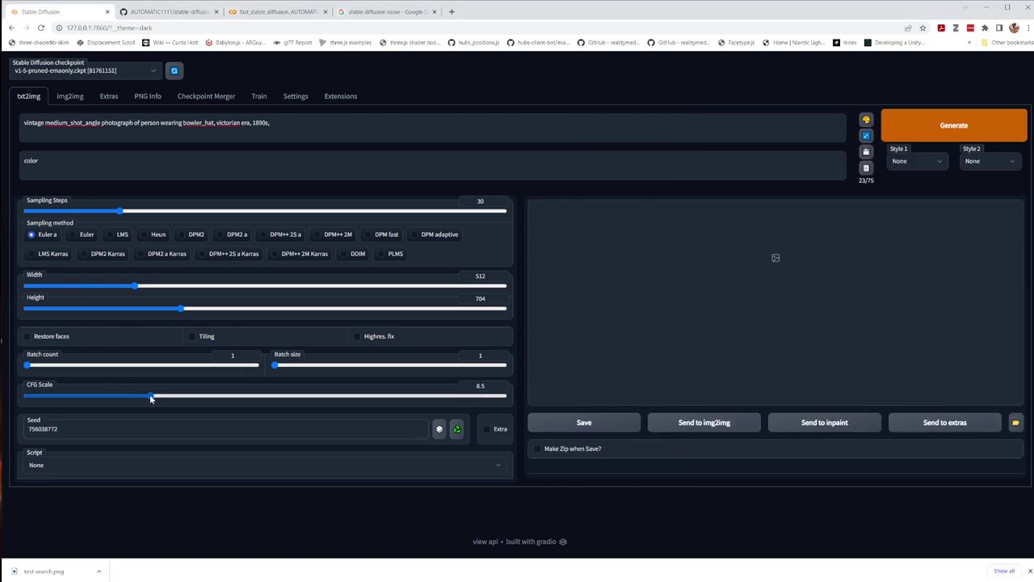
{"action": "left_click", "coordinate": [929, 128]}
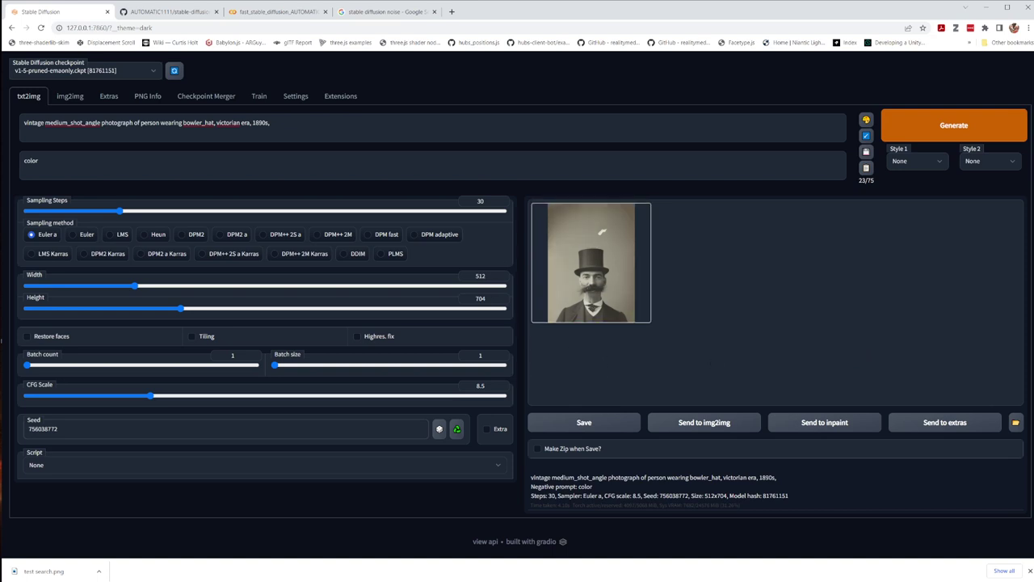
{"action": "key", "text": "alt+Tab"}
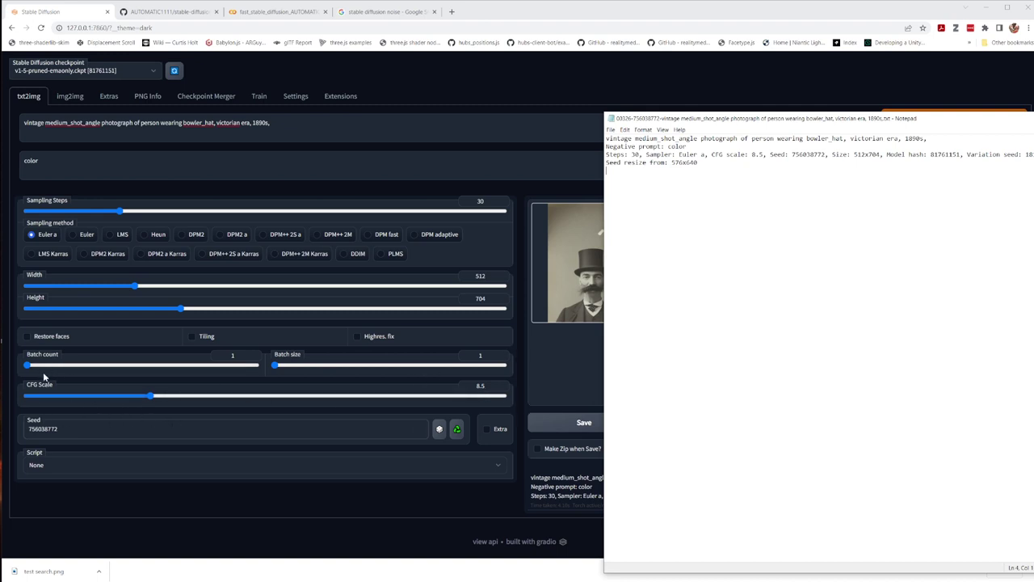
{"action": "left_click", "coordinate": [485, 430]}
{"action": "left_click", "coordinate": [1024, 344]}
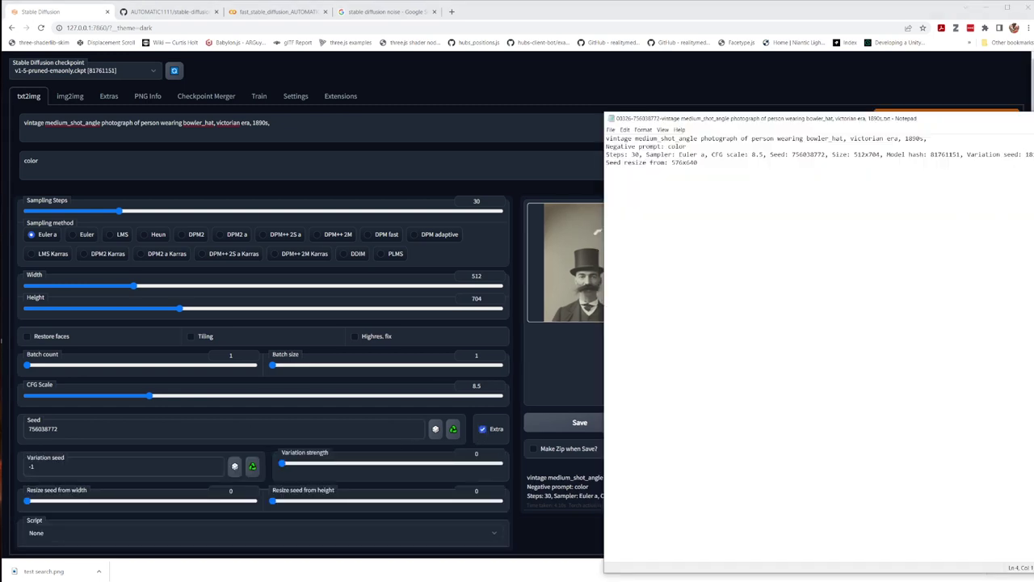
{"action": "double_click", "coordinate": [1029, 155]}
{"action": "double_click", "coordinate": [32, 467]}
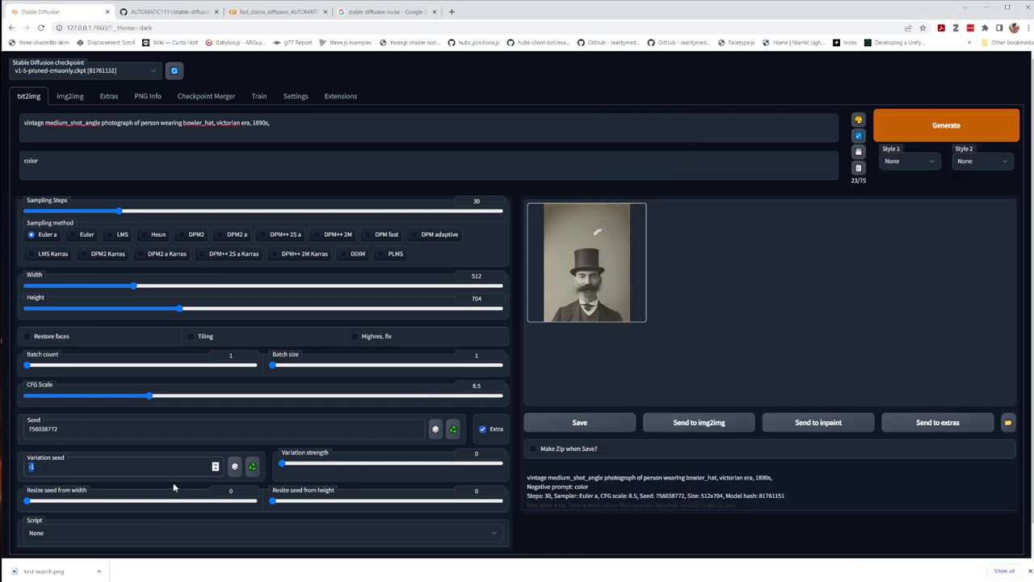
{"action": "key", "text": "ctrl+v"}
{"action": "key", "text": "alt+Tab"}
Set variation strength 0.23, resize seed from 576x640, and generate the portrait
{"action": "left_click_drag", "start_coordinate": [31, 502], "coordinate": [13, 509]}
{"action": "left_click_drag", "start_coordinate": [283, 463], "coordinate": [331, 464]}
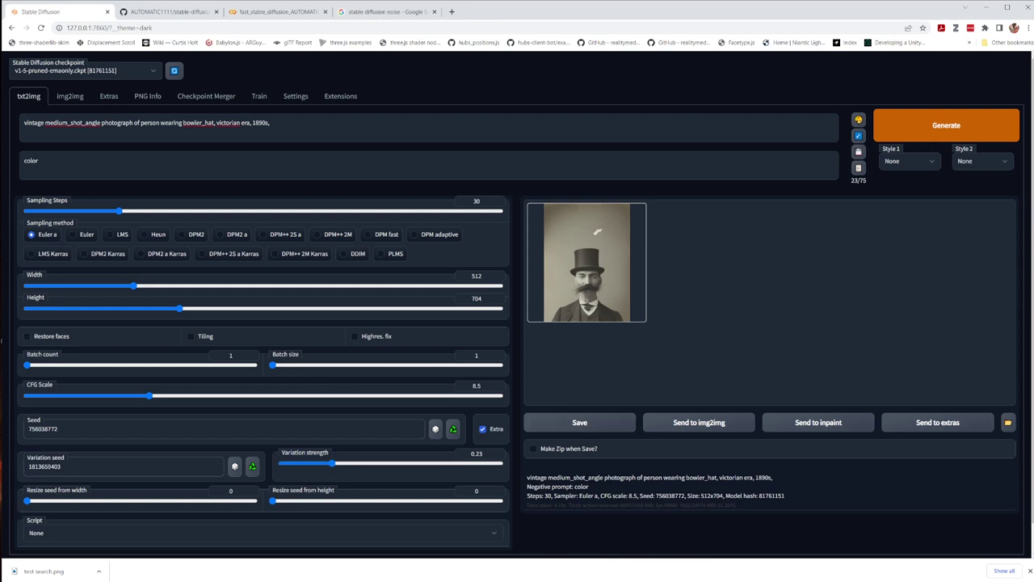
{"action": "key", "text": "alt+Tab"}
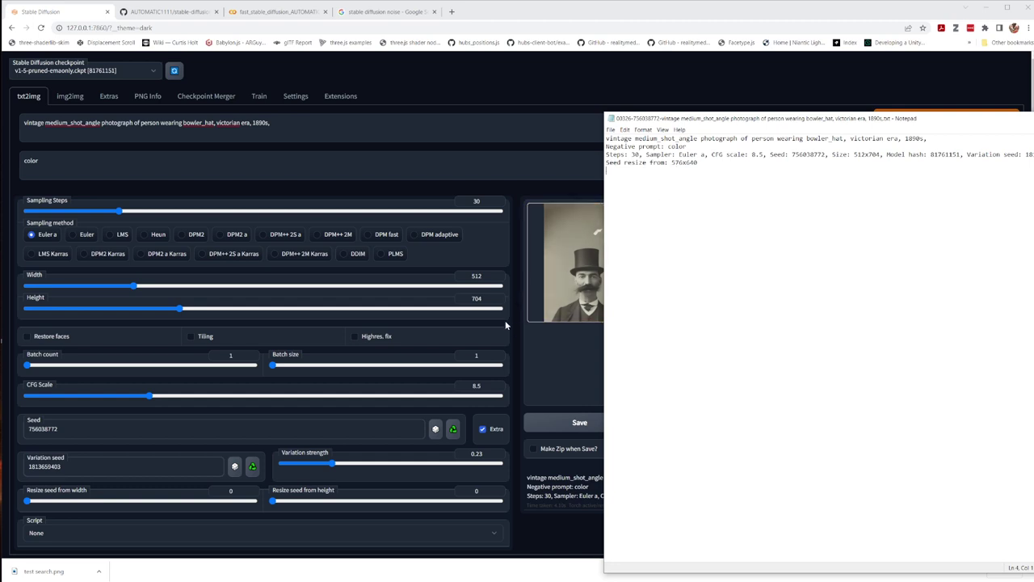
{"action": "left_click_drag", "start_coordinate": [28, 502], "coordinate": [91, 502]}
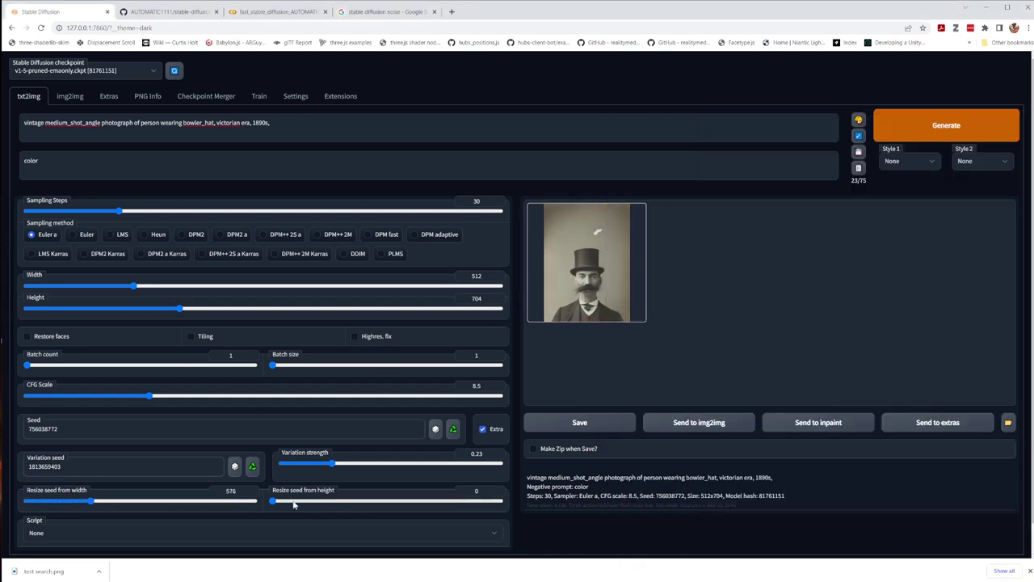
{"action": "left_click_drag", "start_coordinate": [279, 502], "coordinate": [345, 502]}
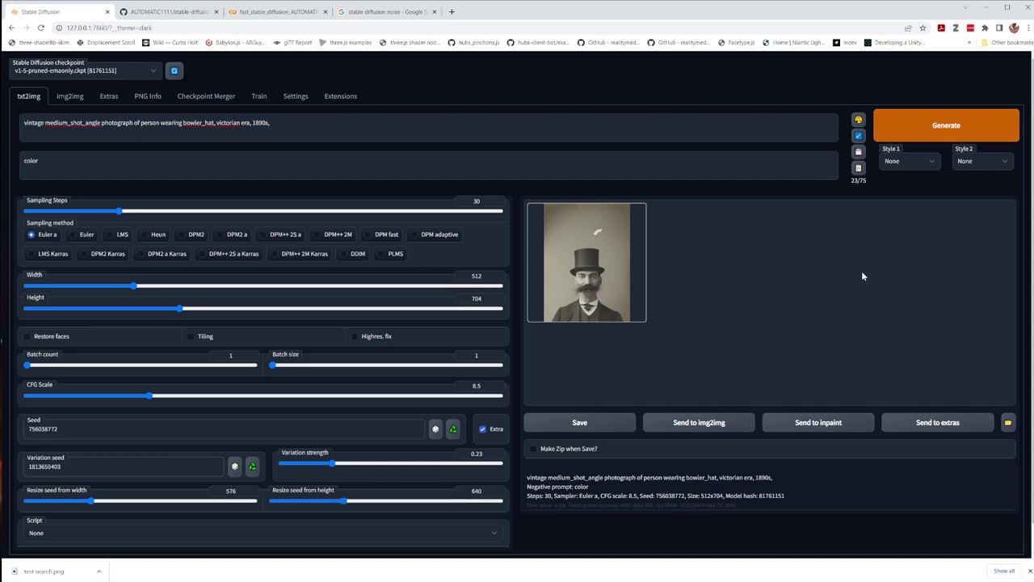
{"action": "left_click", "coordinate": [951, 131]}
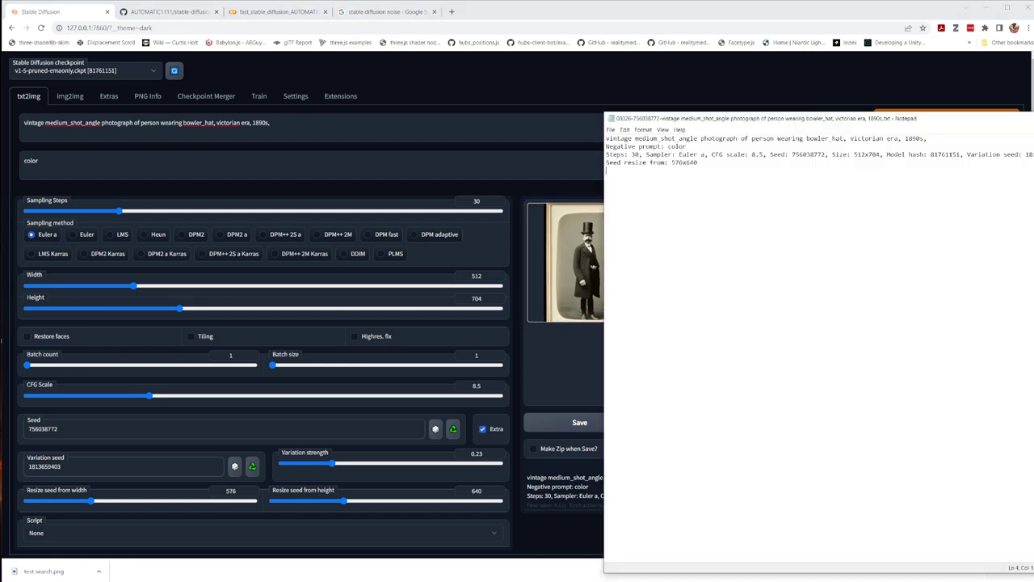
{"action": "key", "text": "alt+F4"}
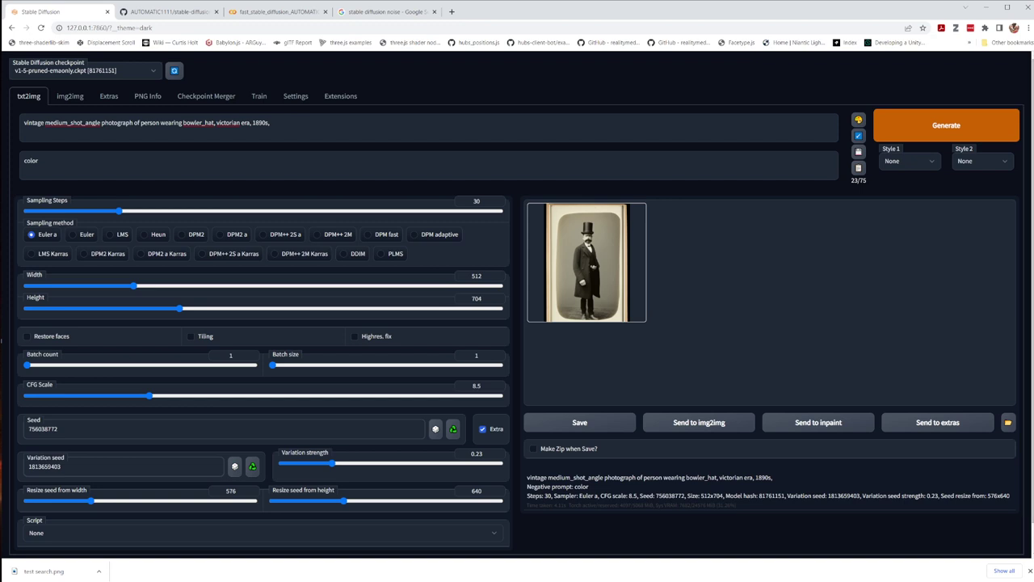
{"action": "key", "text": "alt+Tab"}
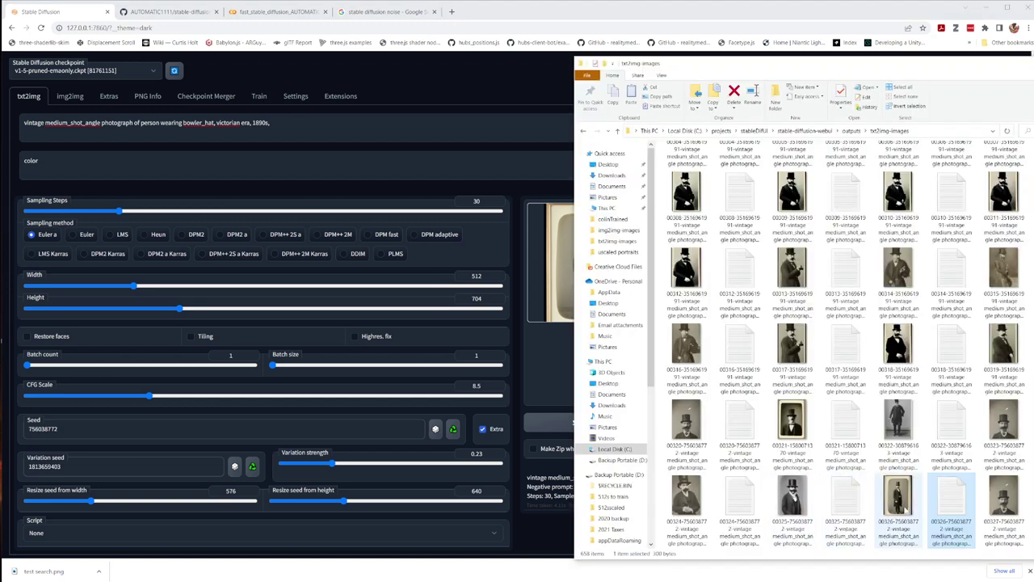
Scroll to the bottom of txt2img-images to spot 00327 and 00328, then go back to the browser
{"action": "scroll", "coordinate": [897, 509], "scroll_direction": "down", "scroll_amount": 1}
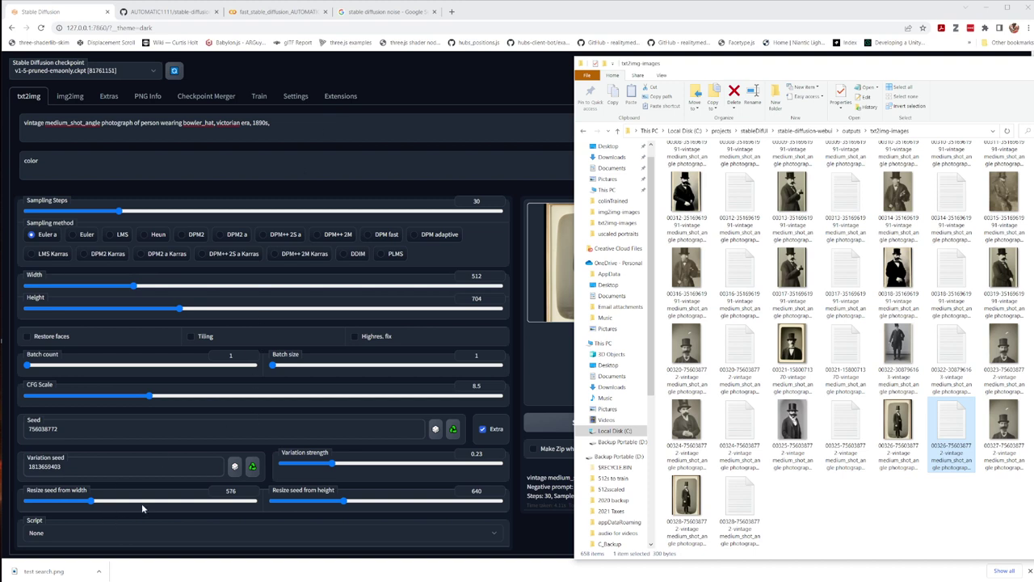
{"action": "scroll", "coordinate": [141, 504], "scroll_direction": "down", "scroll_amount": 1}
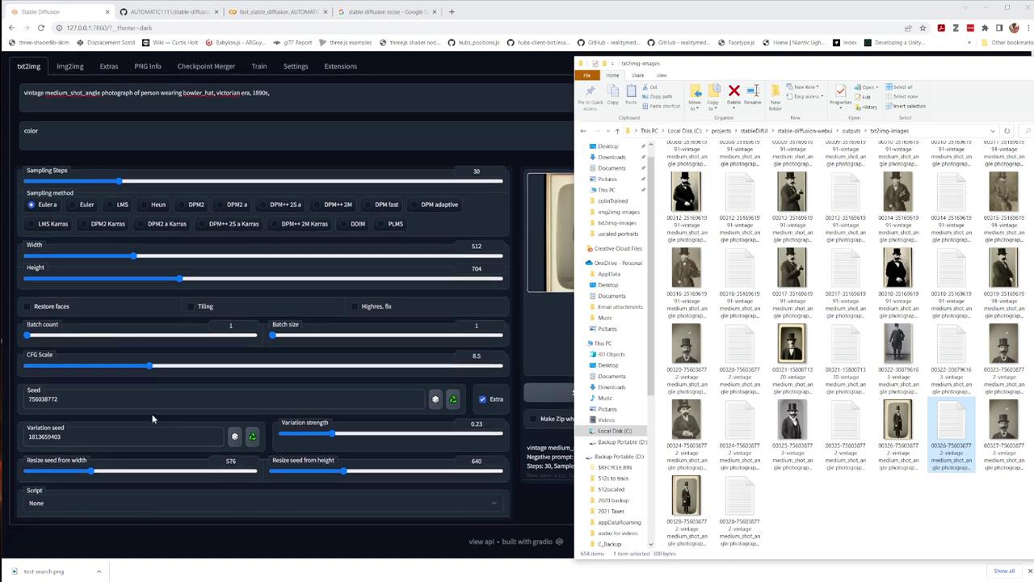
{"action": "left_click", "coordinate": [100, 159]}
{"action": "scroll", "coordinate": [270, 237], "scroll_direction": "up", "scroll_amount": 1}
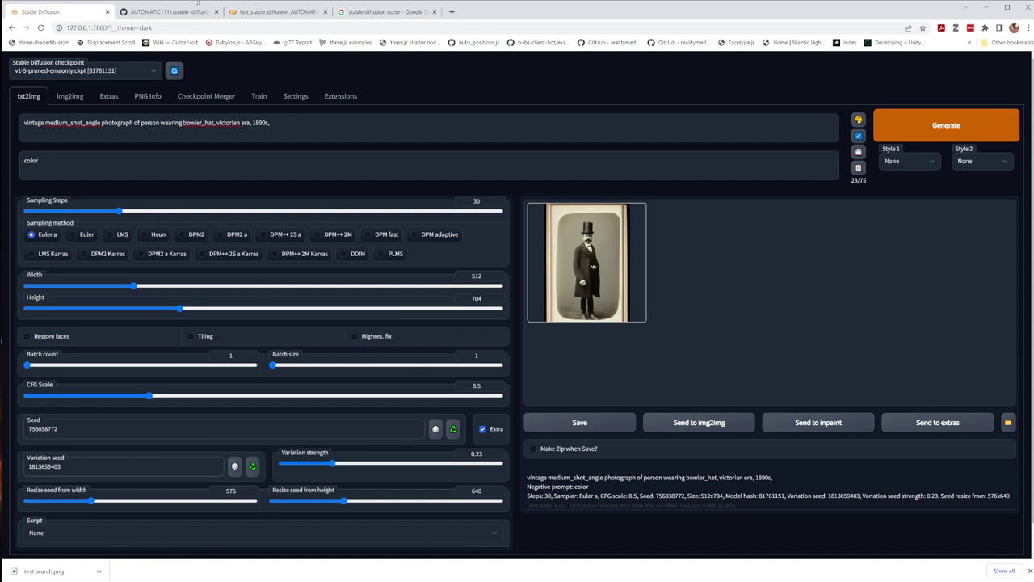
Browse the stable-diffusion-webui README on GitHub, then go back to the automatic1111 Google results
{"action": "left_click", "coordinate": [192, 10]}
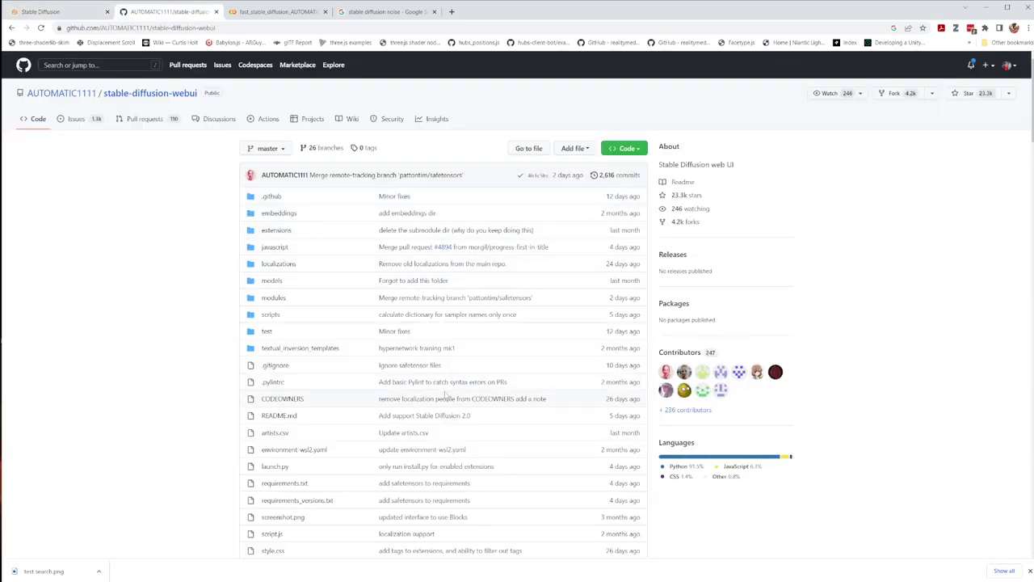
{"action": "scroll", "coordinate": [440, 396], "scroll_direction": "down", "scroll_amount": 6}
{"action": "scroll", "coordinate": [242, 364], "scroll_direction": "up", "scroll_amount": 6}
{"action": "scroll", "coordinate": [183, 328], "scroll_direction": "down", "scroll_amount": 15}
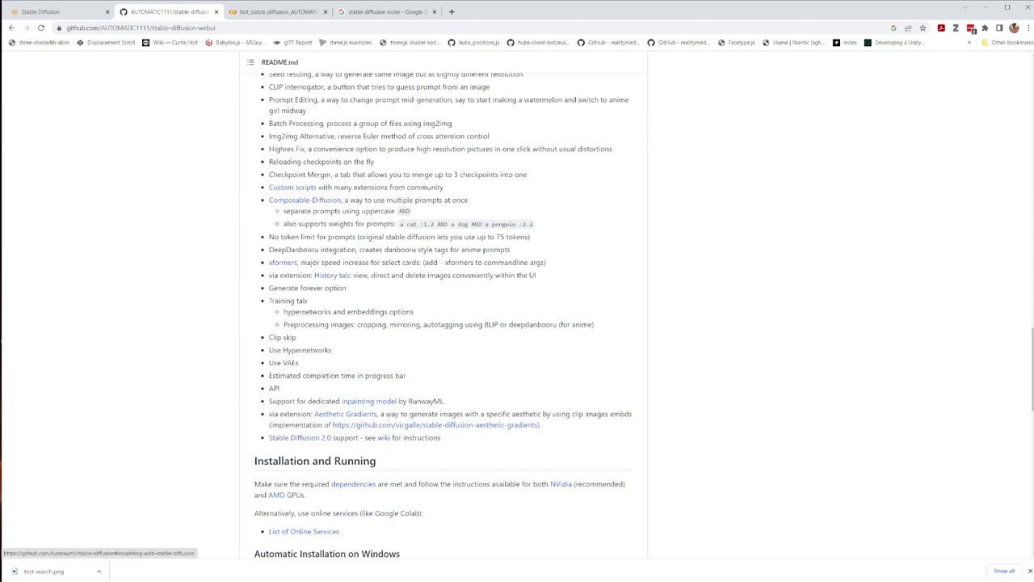
{"action": "scroll", "coordinate": [388, 451], "scroll_direction": "up", "scroll_amount": 4}
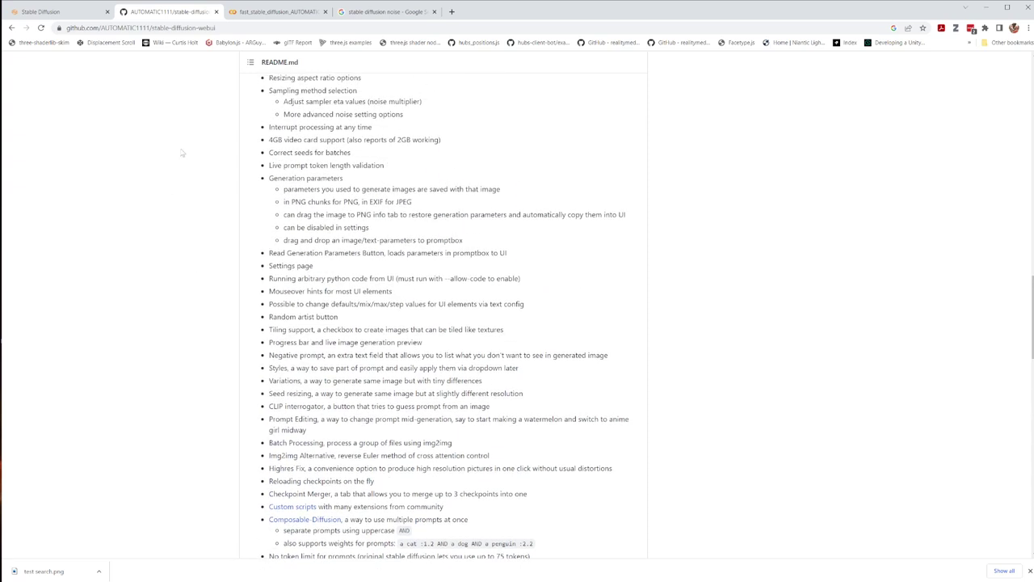
{"action": "left_click", "coordinate": [11, 27]}
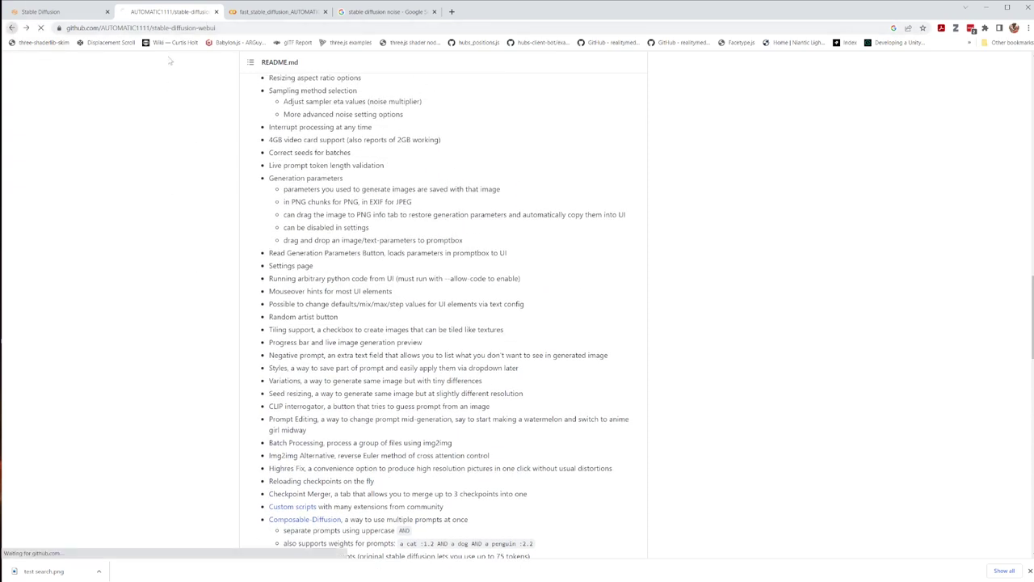
{"action": "left_click", "coordinate": [12, 28]}
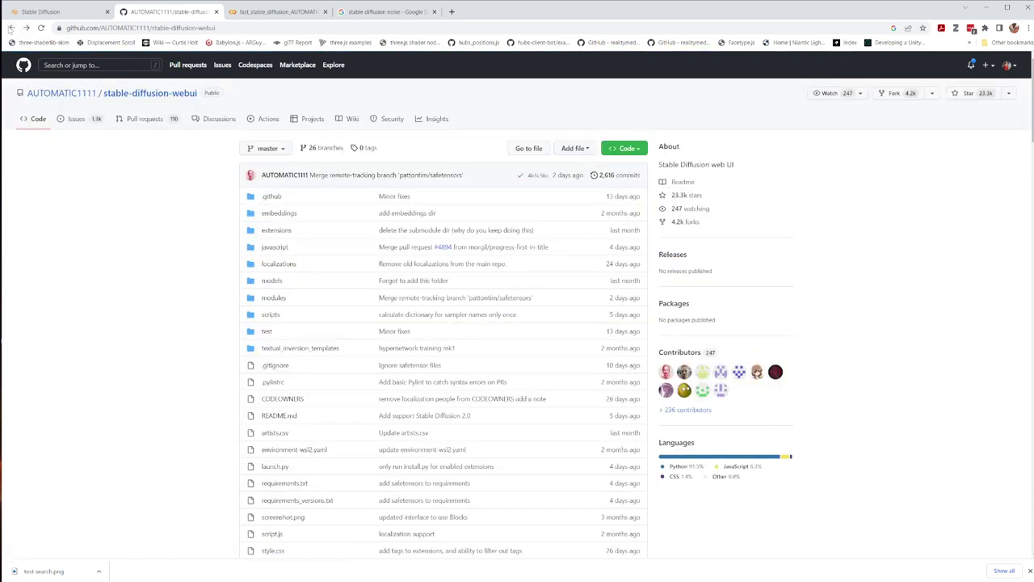
{"action": "left_click", "coordinate": [11, 28]}
{"action": "left_click", "coordinate": [164, 71]}
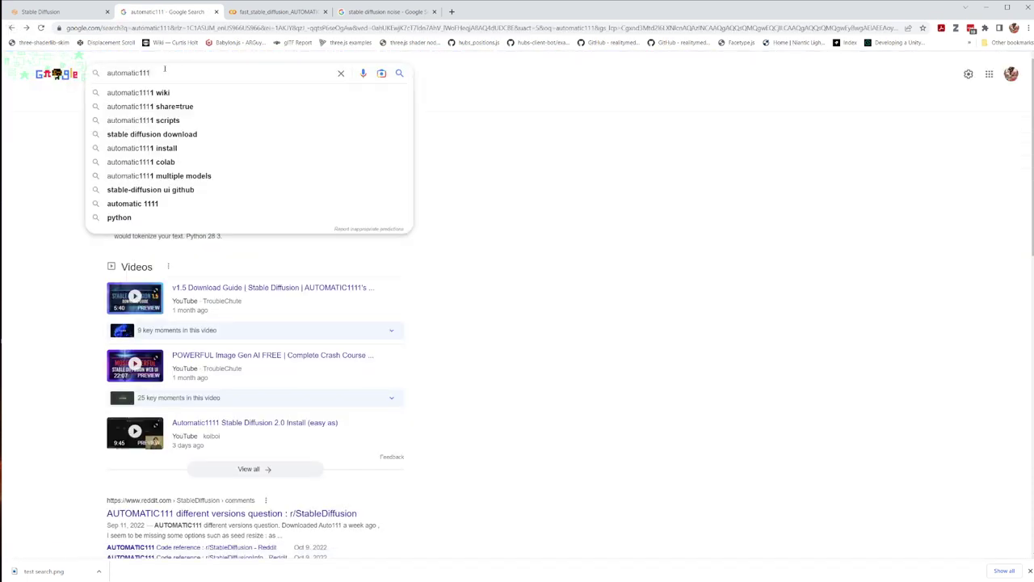
Search 'automatic1111 scripts' and open the Custom Scripts wiki result
{"action": "type", "text": "sc"}
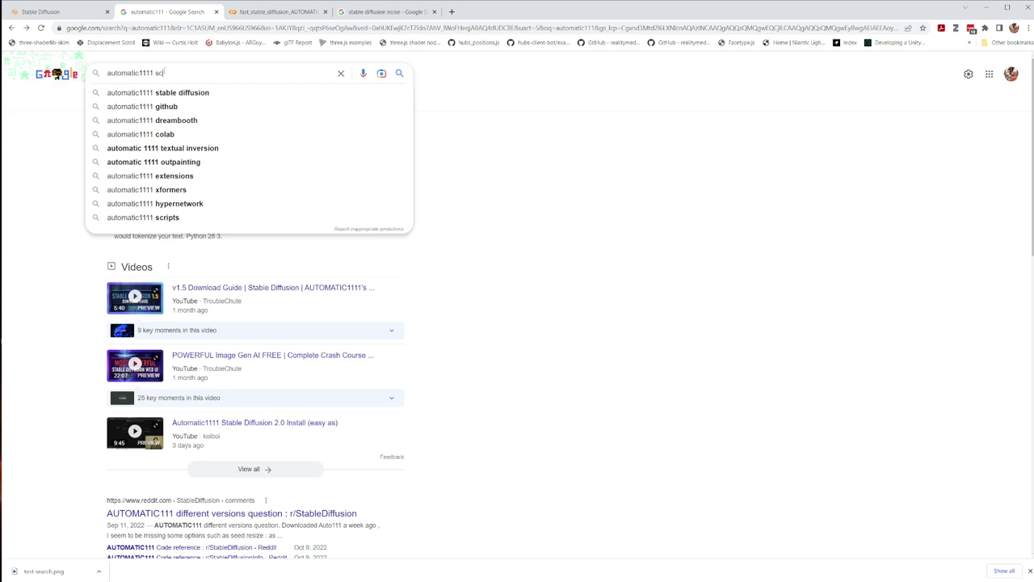
{"action": "type", "text": "ripts"}
{"action": "key", "text": "Return"}
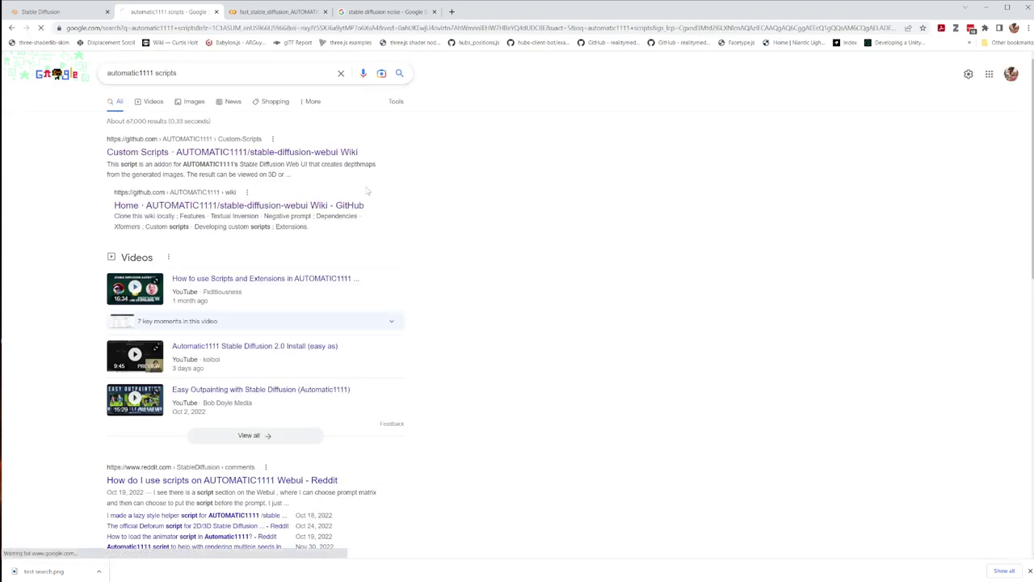
{"action": "left_click", "coordinate": [233, 152]}
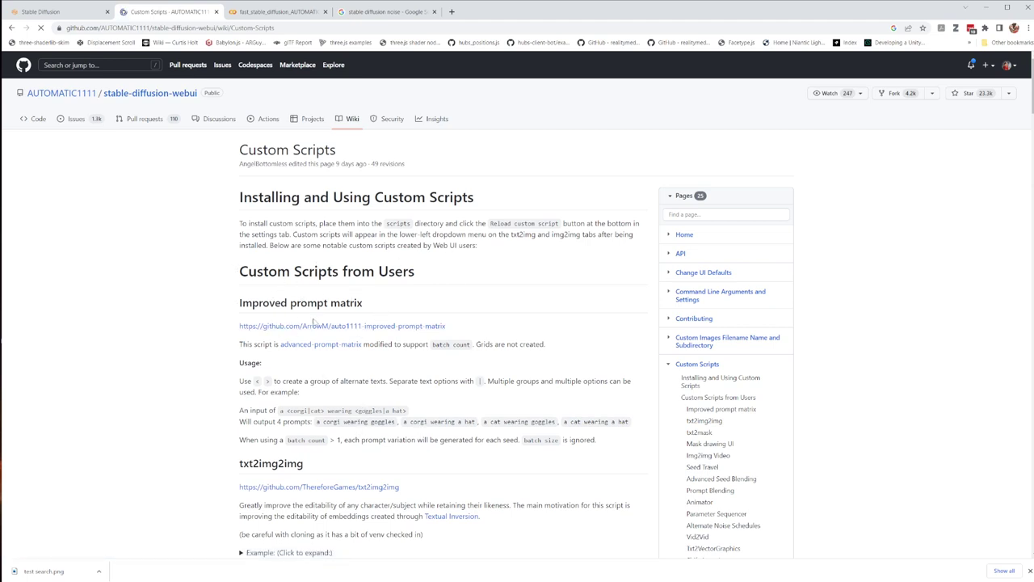
Look at the prompt matrix and txt2img2img script repositories, then return to the web UI
{"action": "left_click", "coordinate": [320, 327]}
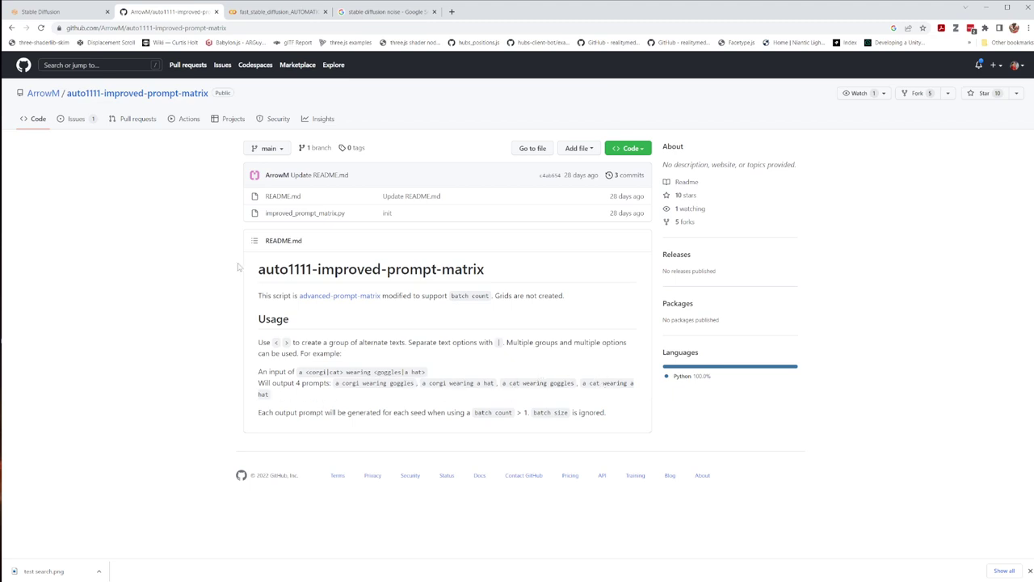
{"action": "left_click", "coordinate": [11, 27]}
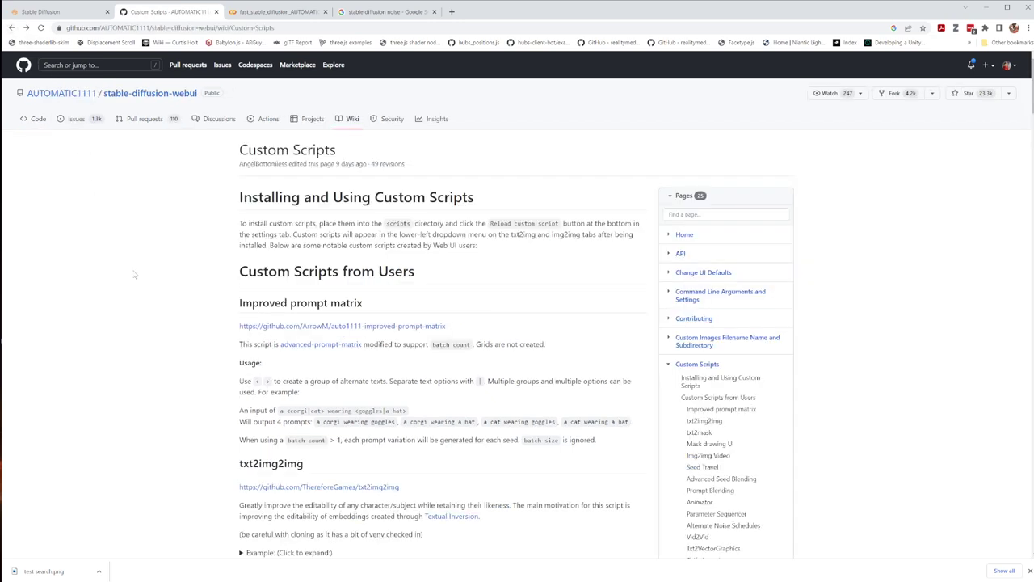
{"action": "scroll", "coordinate": [311, 437], "scroll_direction": "down", "scroll_amount": 2}
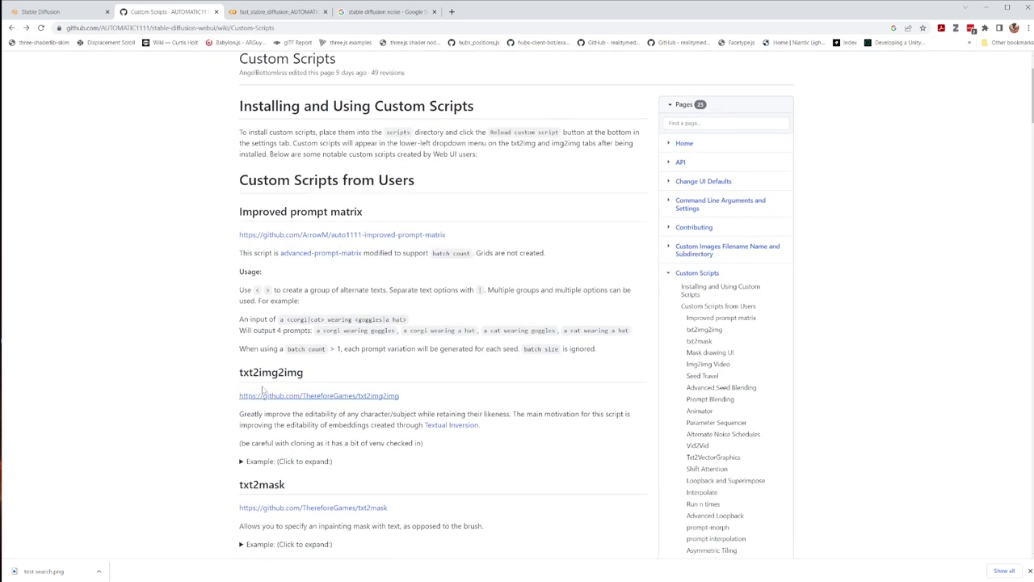
{"action": "left_click", "coordinate": [336, 399]}
{"action": "scroll", "coordinate": [484, 423], "scroll_direction": "down", "scroll_amount": 10}
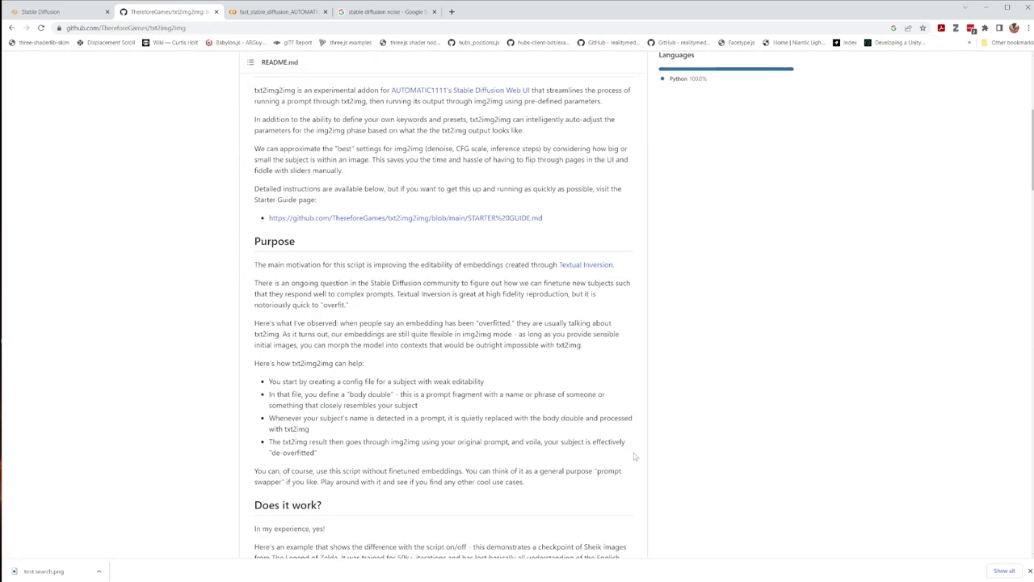
{"action": "scroll", "coordinate": [469, 381], "scroll_direction": "down", "scroll_amount": 3}
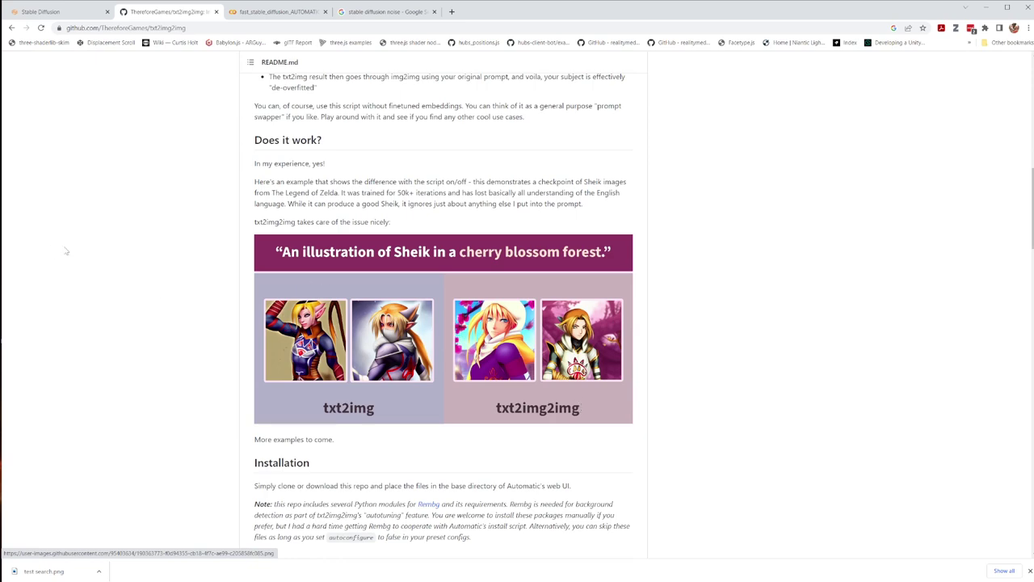
{"action": "left_click", "coordinate": [12, 28]}
{"action": "left_click", "coordinate": [40, 12]}
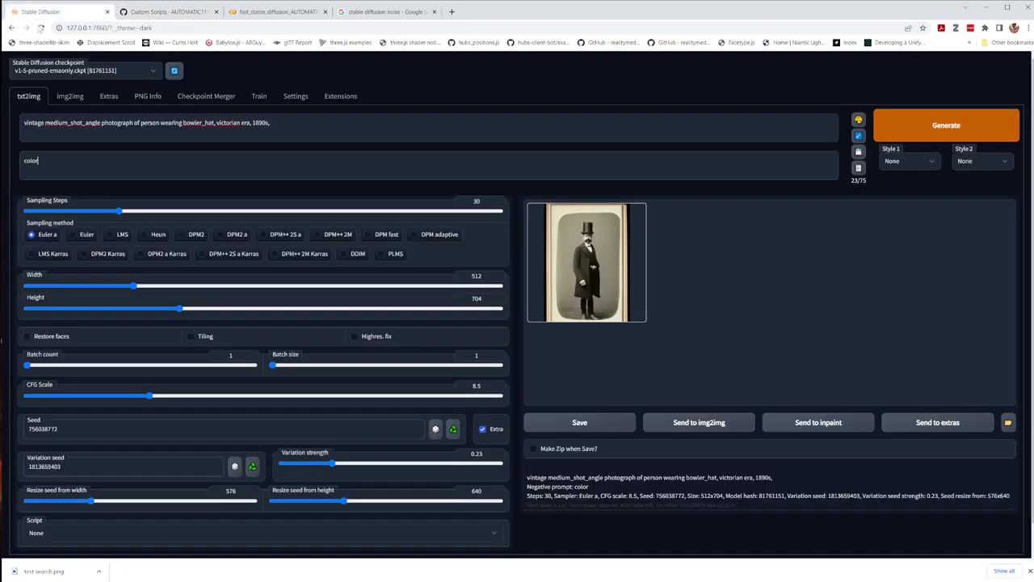
List the txt2img Script dropdown options, then bring up the Custom Scripts wiki and txt2img-images folder
{"action": "left_click", "coordinate": [44, 532]}
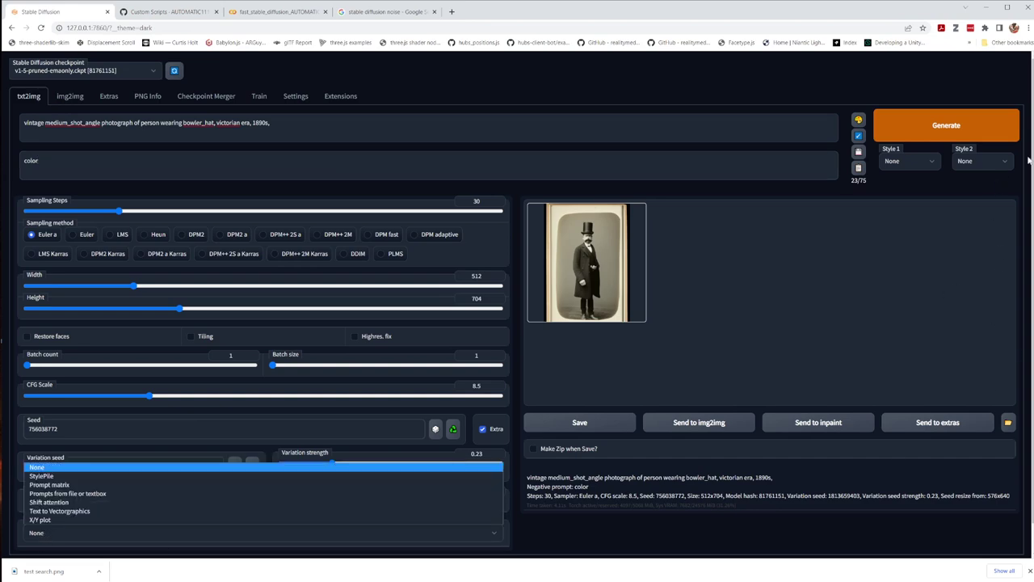
{"action": "left_click", "coordinate": [384, 12]}
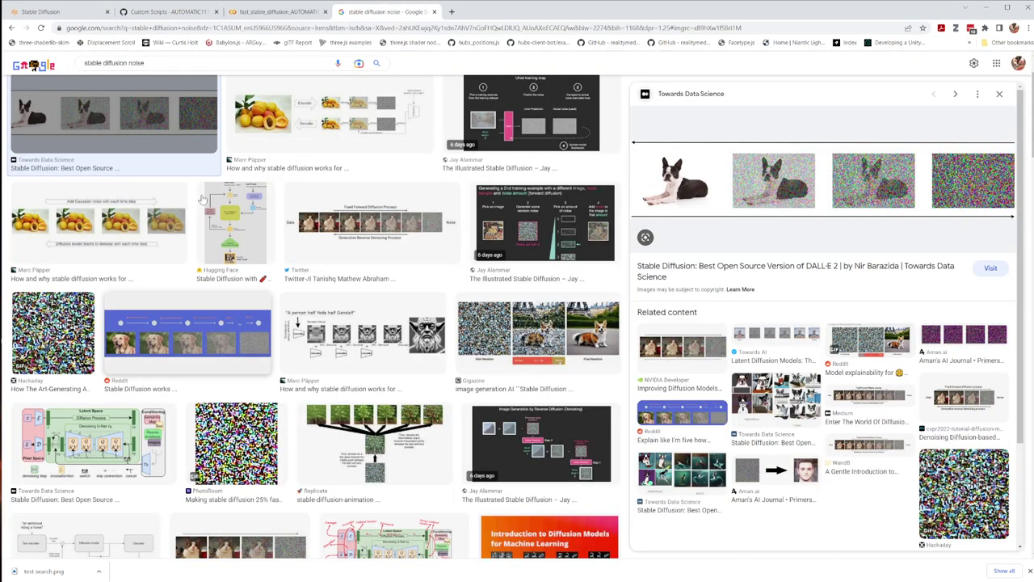
{"action": "left_click", "coordinate": [162, 12]}
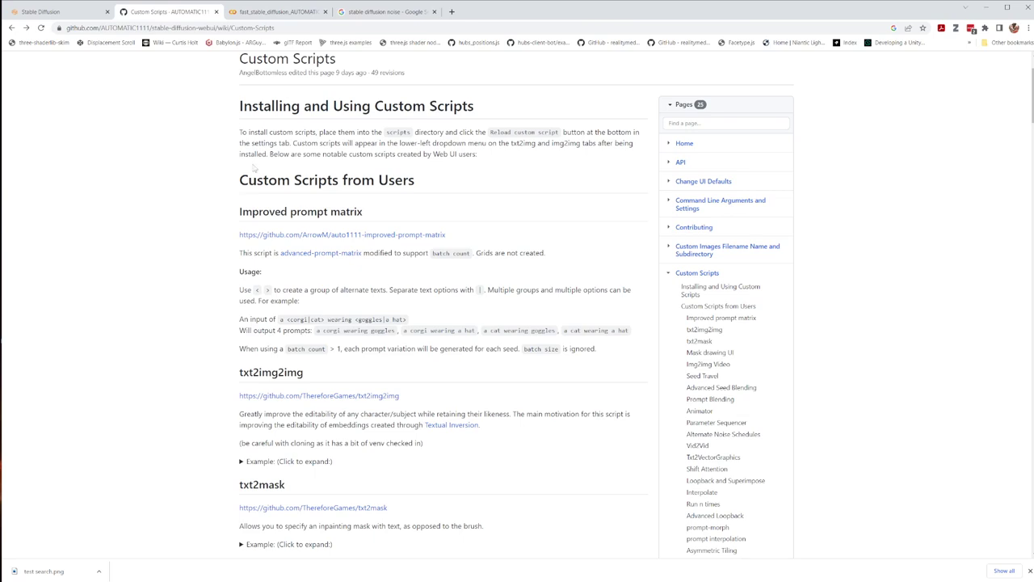
{"action": "left_click", "coordinate": [212, 575]}
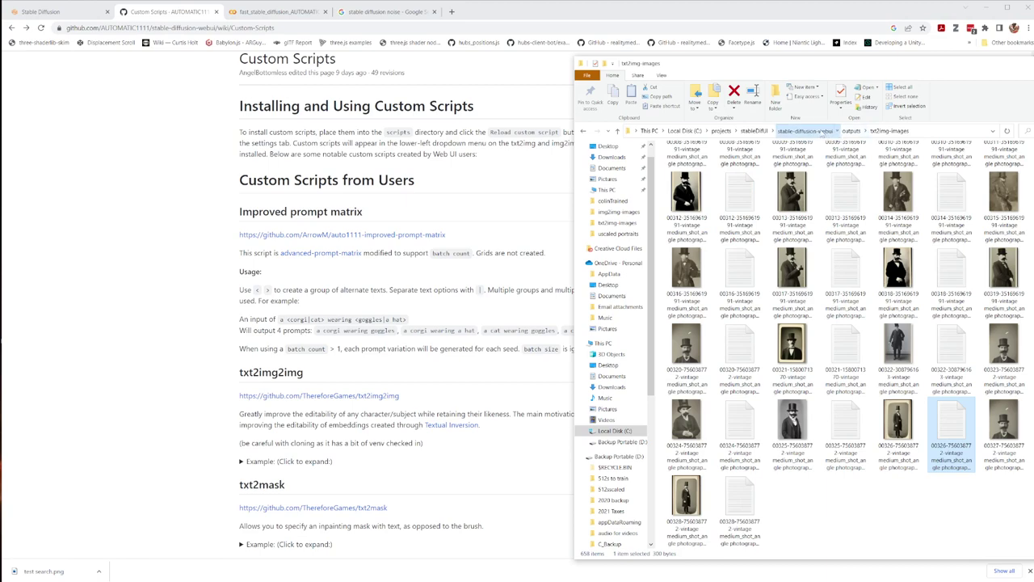
Open the stable-diffusion-webui scripts folder to see the installed scripts, then return to the browser
{"action": "left_click", "coordinate": [805, 130]}
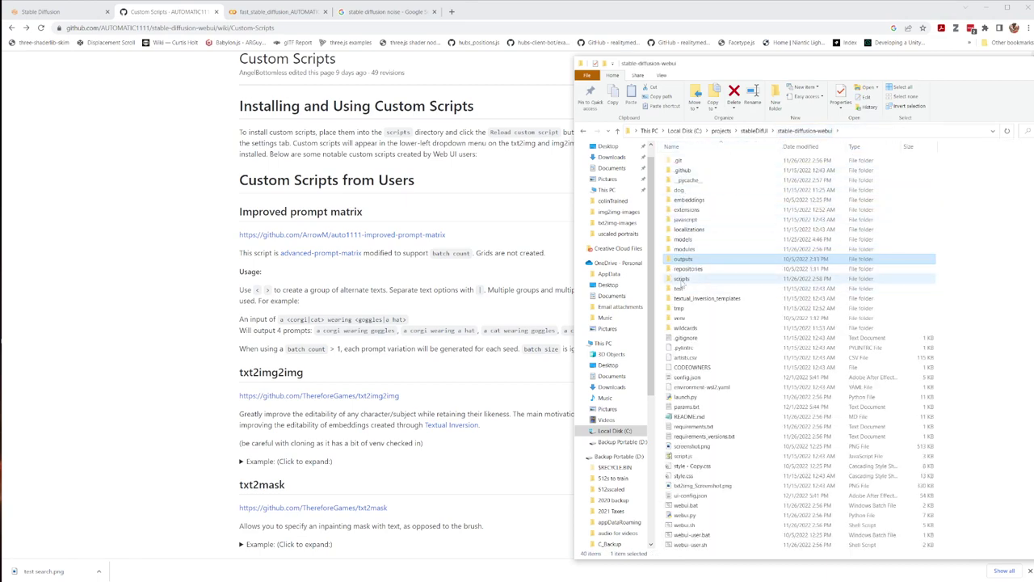
{"action": "double_click", "coordinate": [775, 278]}
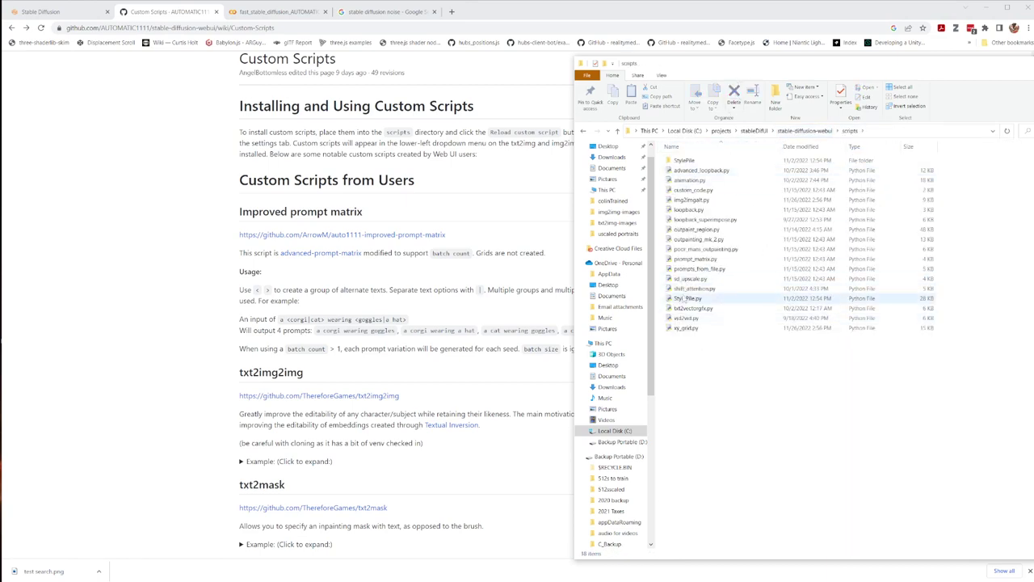
{"action": "left_click", "coordinate": [71, 14]}
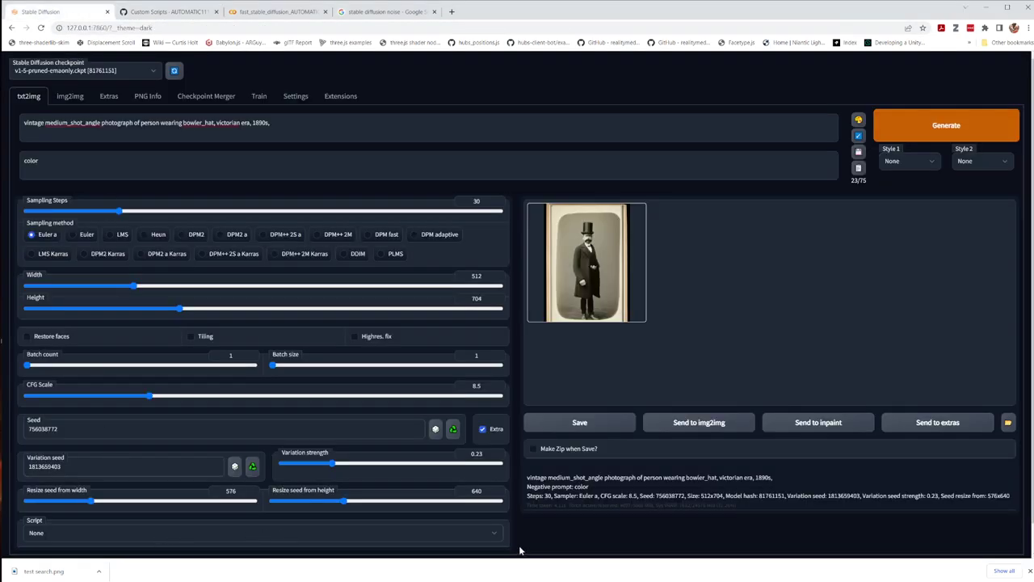
Select StylePile as the txt2img script and set its Artist to Alex Ross
{"action": "left_click", "coordinate": [493, 536]}
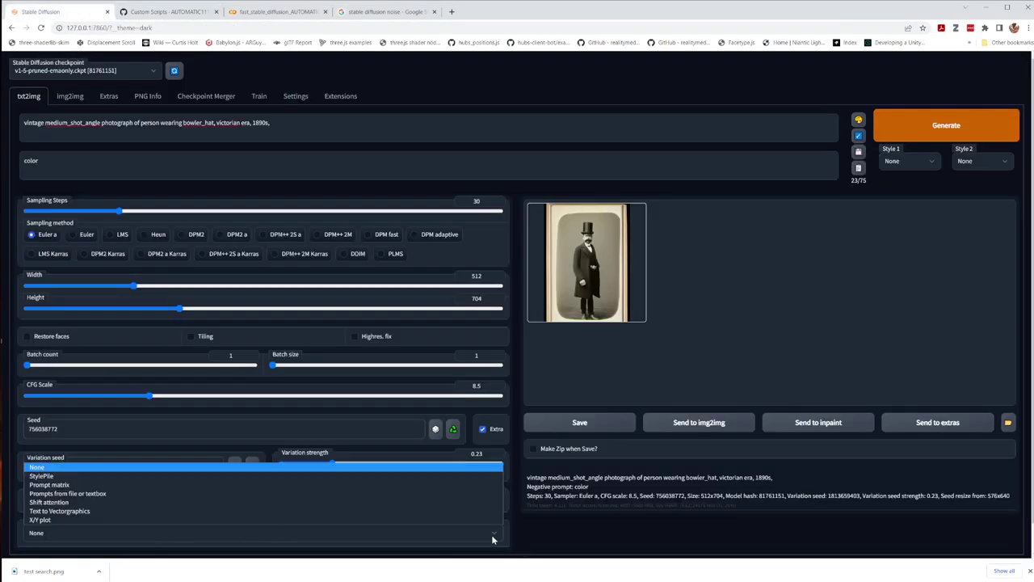
{"action": "left_click", "coordinate": [45, 477]}
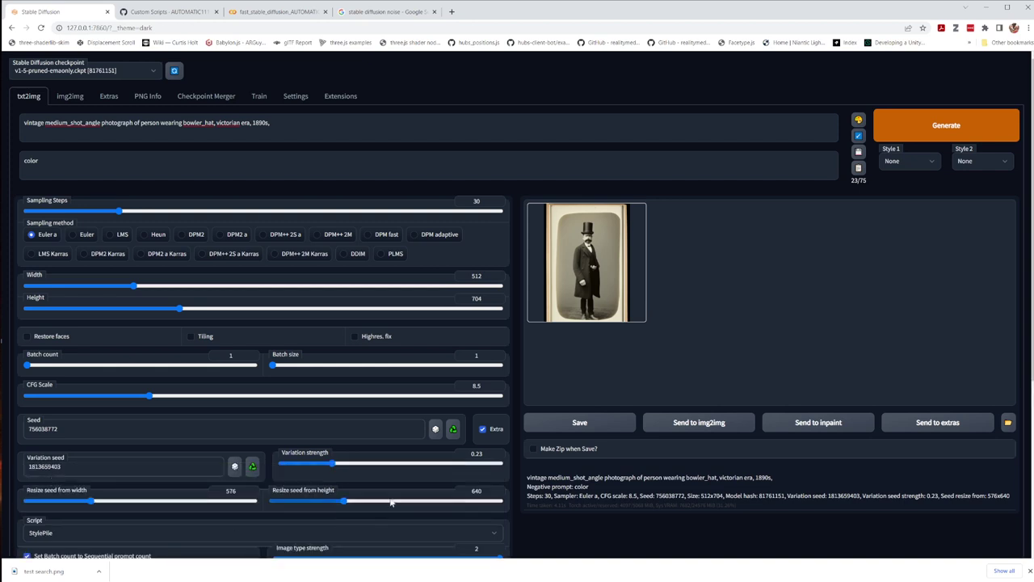
{"action": "scroll", "coordinate": [395, 459], "scroll_direction": "down", "scroll_amount": 3}
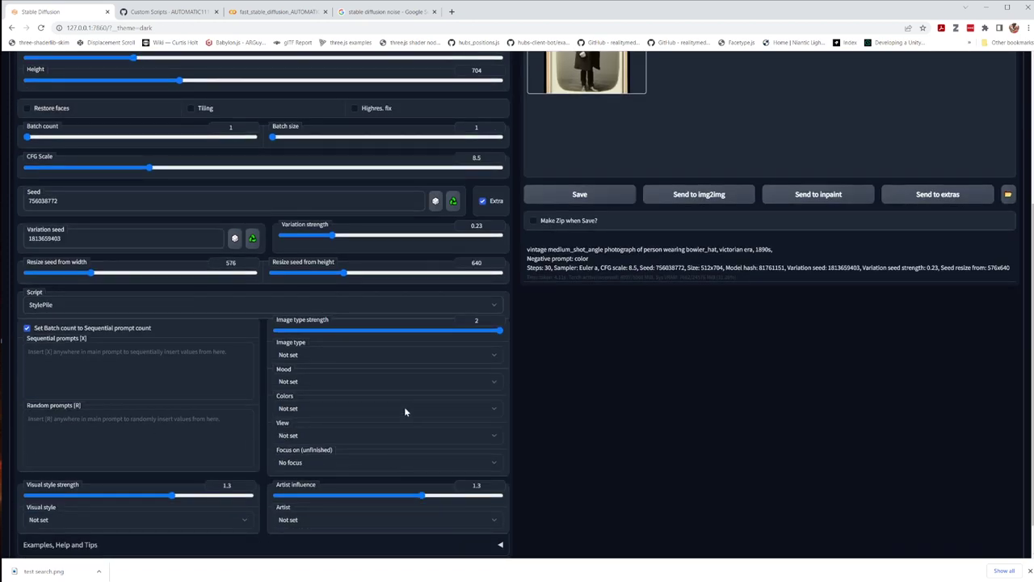
{"action": "left_click", "coordinate": [402, 357]}
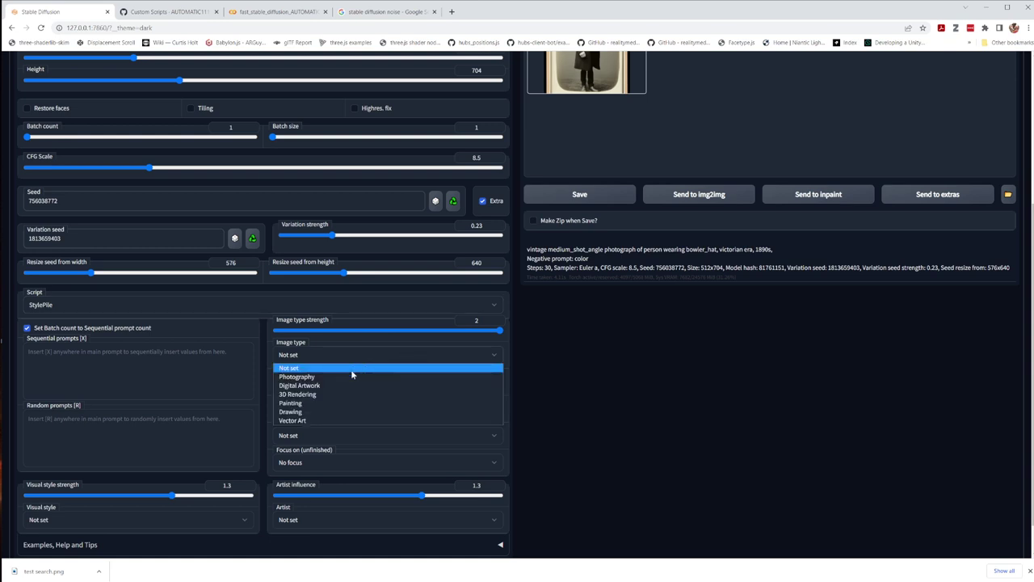
{"action": "scroll", "coordinate": [837, 451], "scroll_direction": "up", "scroll_amount": 3}
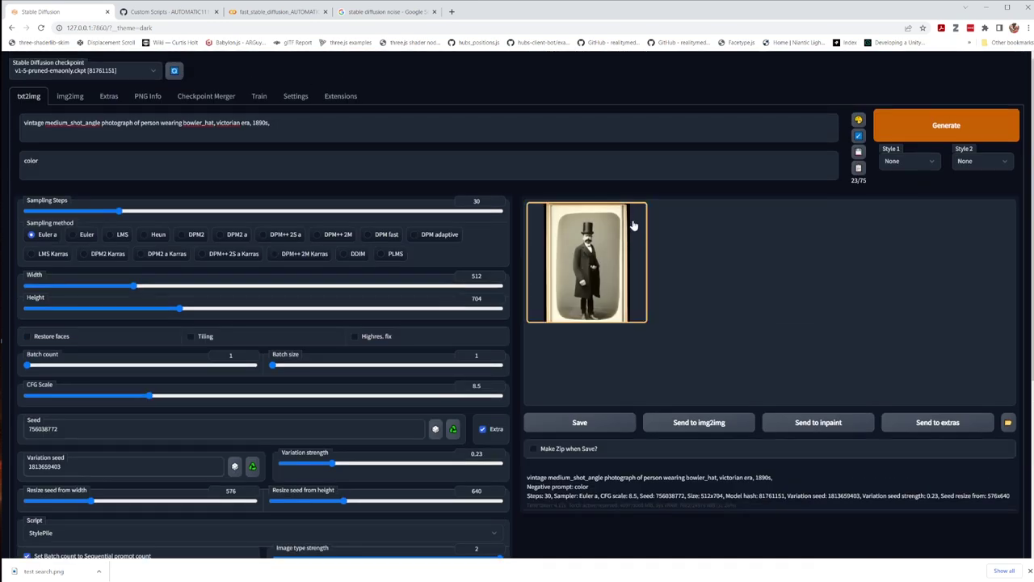
{"action": "scroll", "coordinate": [338, 404], "scroll_direction": "down", "scroll_amount": 4}
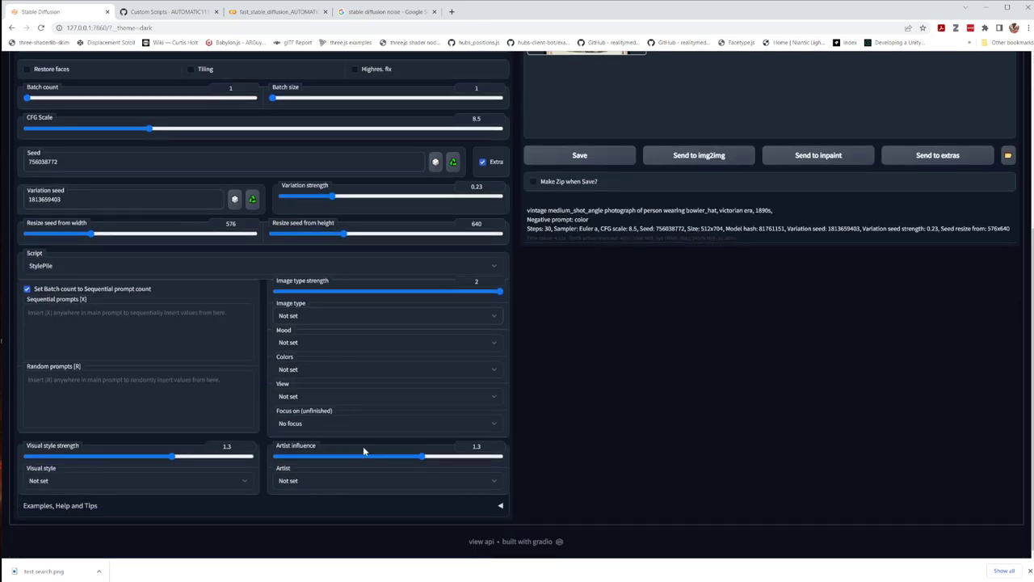
{"action": "left_click", "coordinate": [335, 487]}
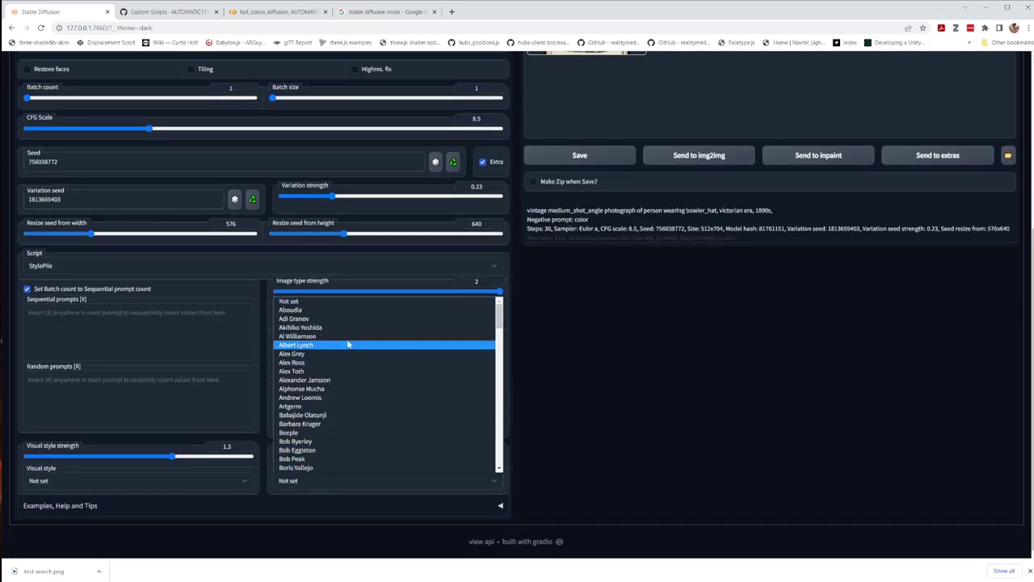
{"action": "left_click", "coordinate": [304, 363]}
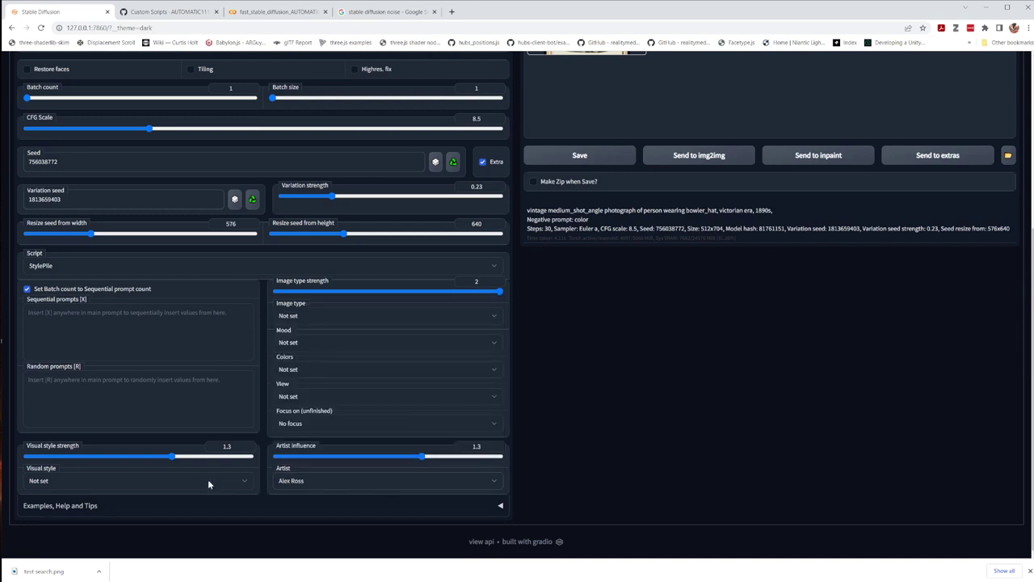
{"action": "scroll", "coordinate": [688, 460], "scroll_direction": "up", "scroll_amount": 3}
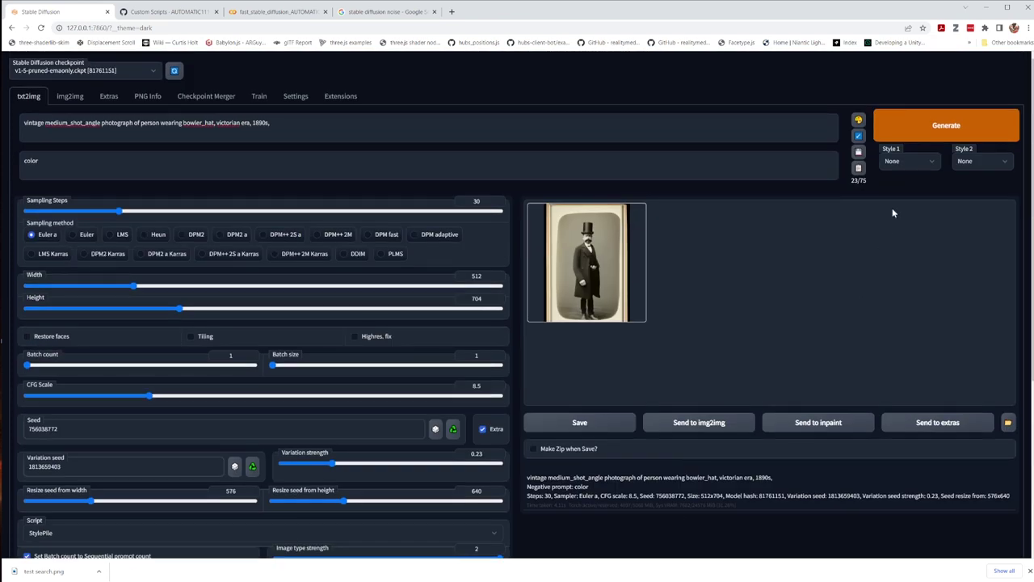
Generate with StylePile, then switch the Artist to Boris Vallejo and generate again
{"action": "left_click", "coordinate": [935, 134]}
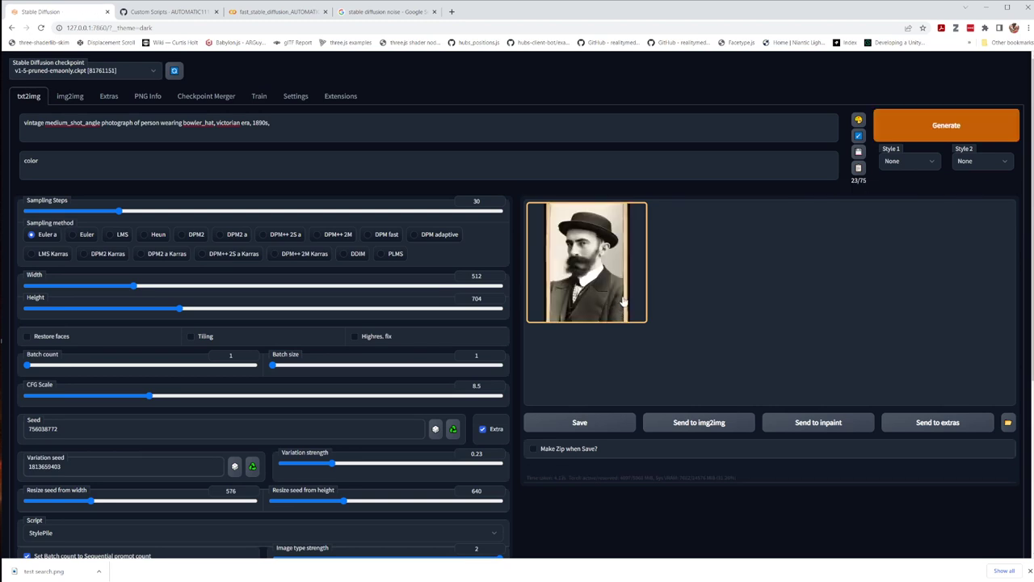
{"action": "scroll", "coordinate": [590, 392], "scroll_direction": "down", "scroll_amount": 5}
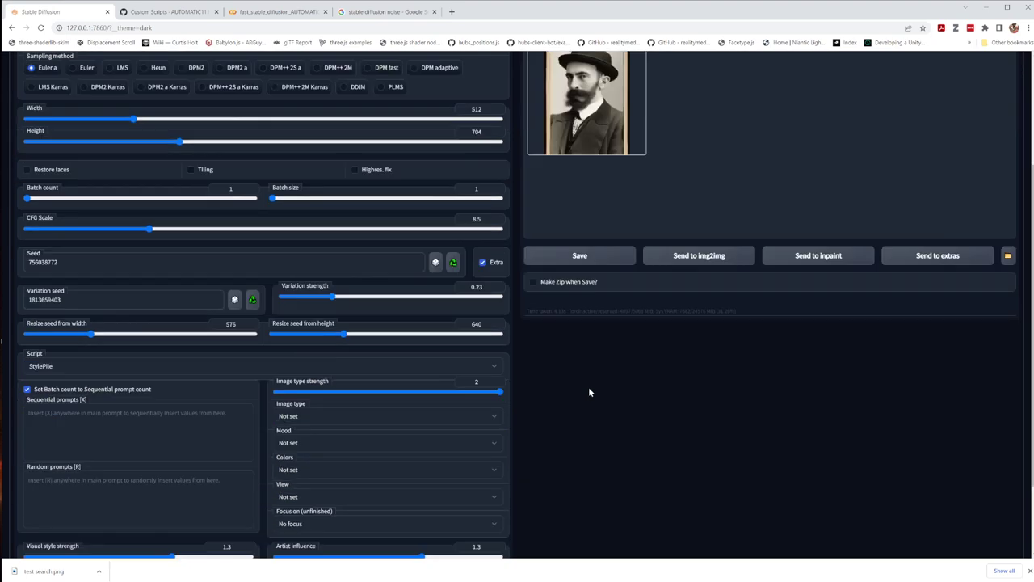
{"action": "left_click", "coordinate": [363, 482]}
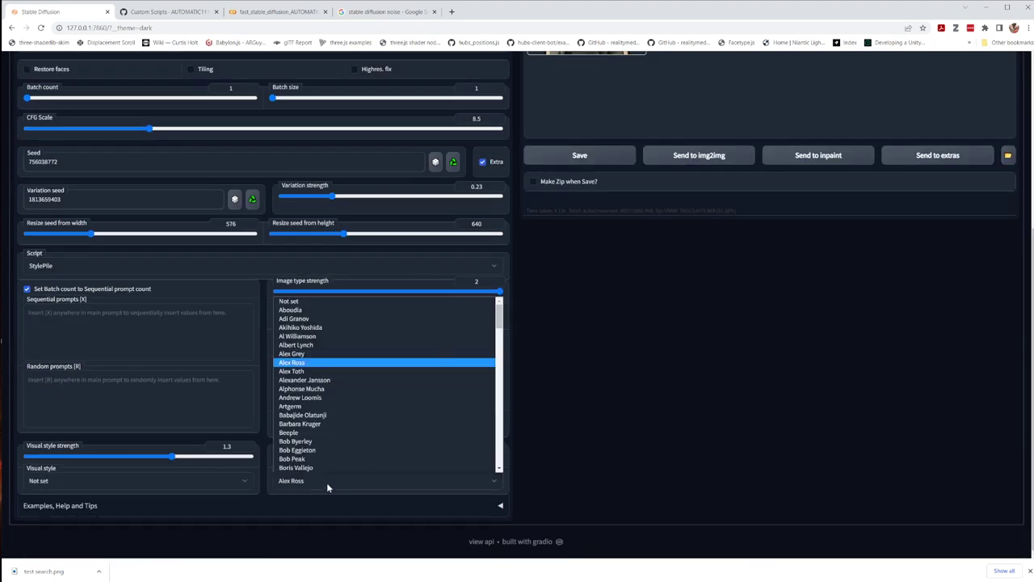
{"action": "left_click", "coordinate": [311, 469]}
{"action": "scroll", "coordinate": [800, 435], "scroll_direction": "up", "scroll_amount": 5}
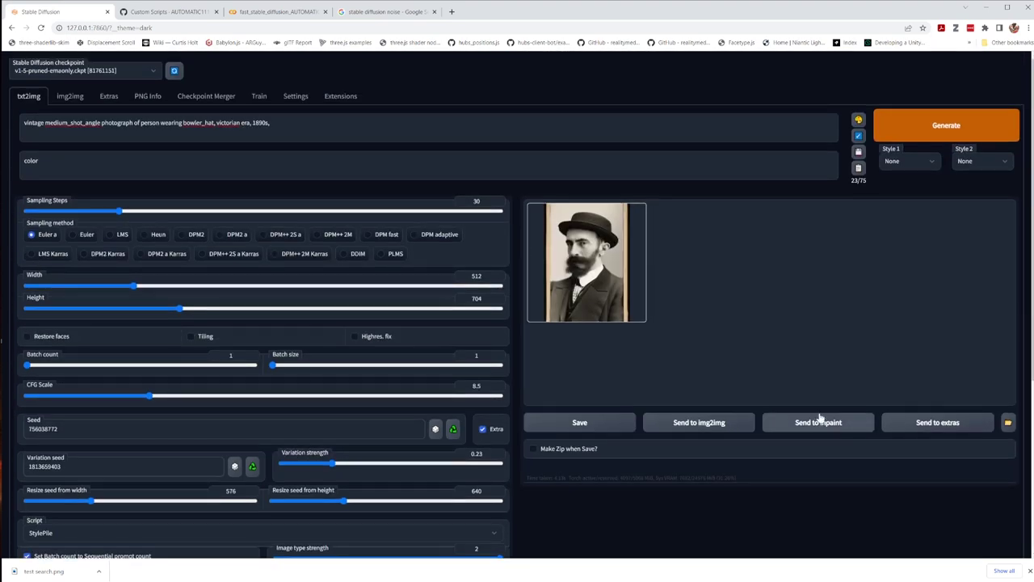
{"action": "left_click", "coordinate": [946, 136]}
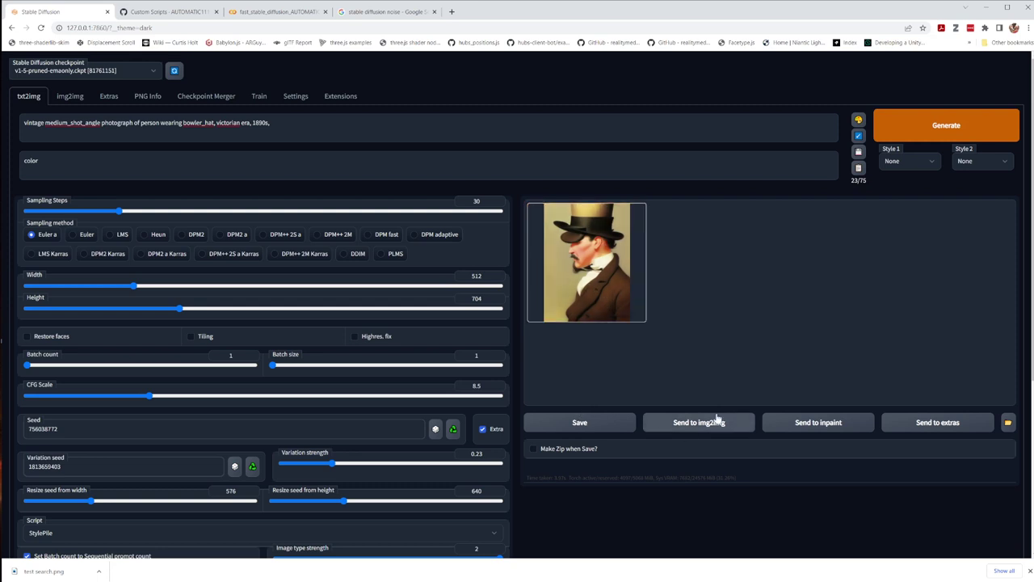
Review the StylePile artist list twice, keeping Boris Vallejo selected
{"action": "scroll", "coordinate": [711, 424], "scroll_direction": "down", "scroll_amount": 4}
{"action": "left_click", "coordinate": [385, 481]}
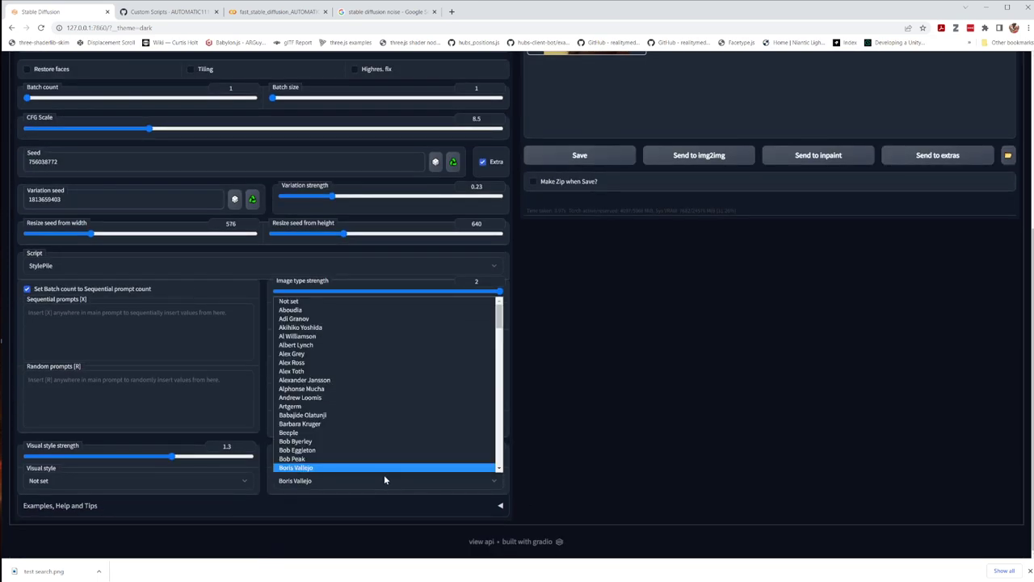
{"action": "left_click", "coordinate": [720, 378]}
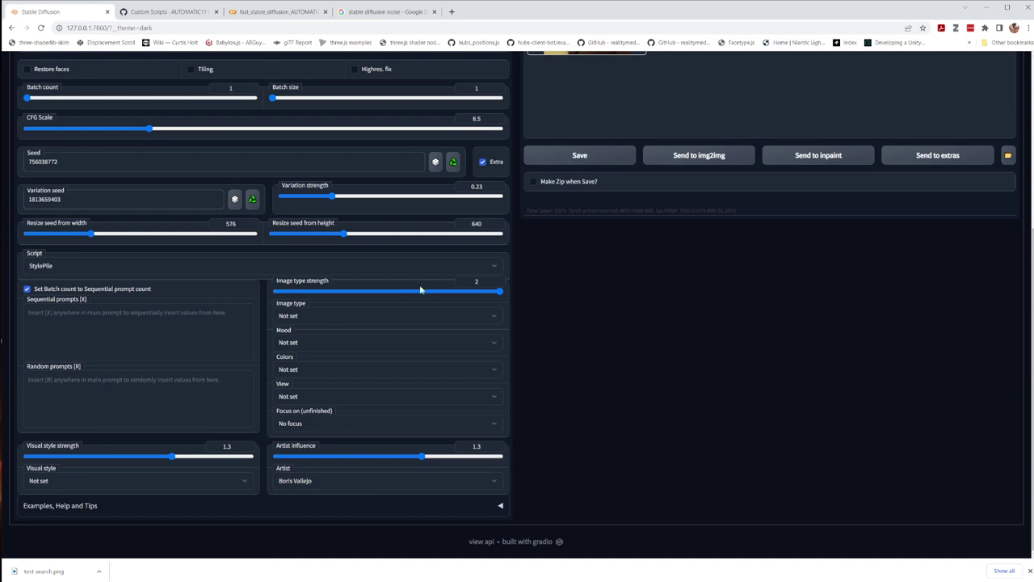
{"action": "scroll", "coordinate": [421, 289], "scroll_direction": "up", "scroll_amount": 4}
{"action": "scroll", "coordinate": [380, 476], "scroll_direction": "down", "scroll_amount": 4}
{"action": "left_click", "coordinate": [393, 483]}
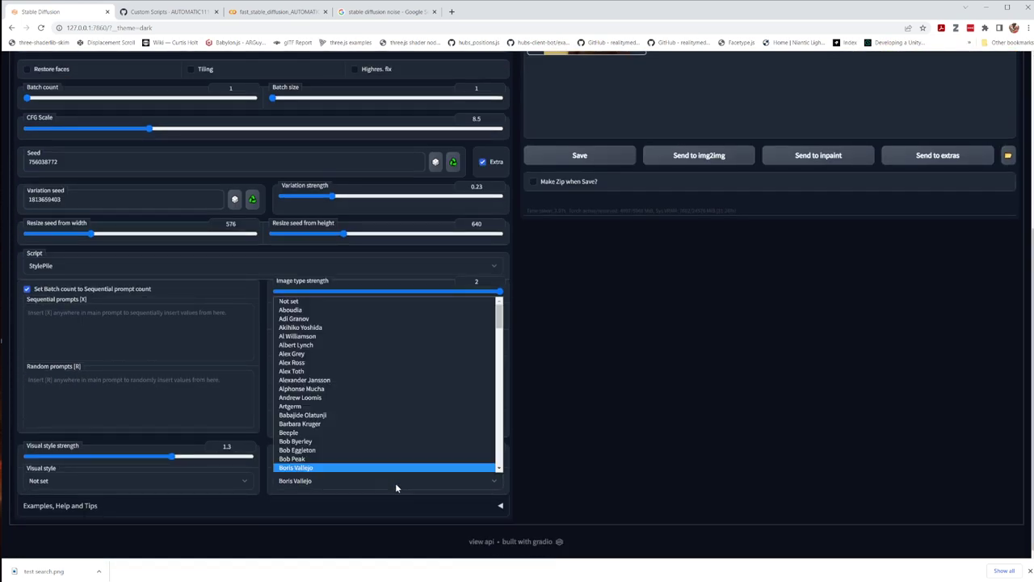
{"action": "left_click", "coordinate": [579, 346]}
{"action": "scroll", "coordinate": [412, 227], "scroll_direction": "up", "scroll_amount": 2}
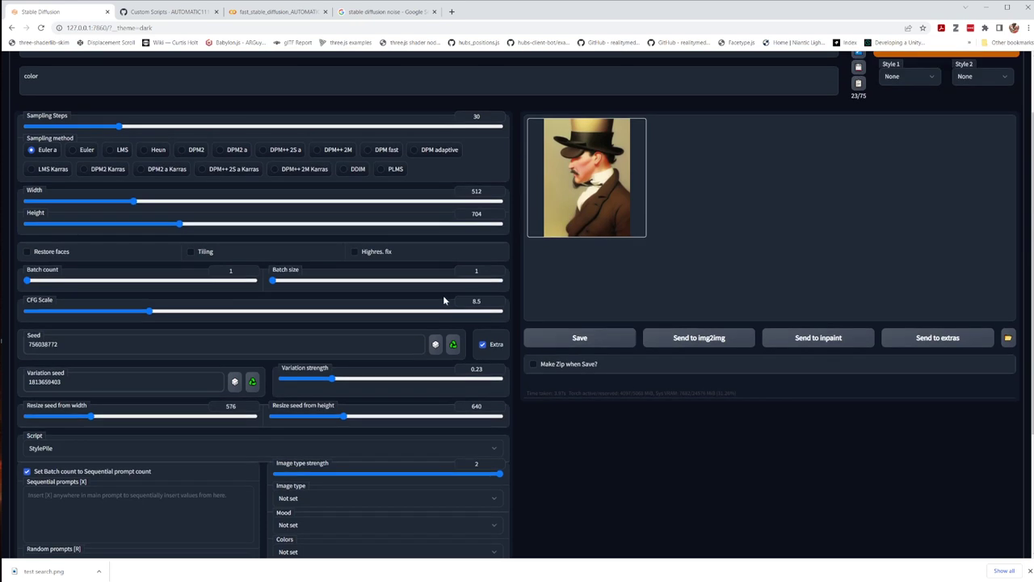
Set the txt2img script to Shift attention and review its 10 steps, video and 30 FPS options
{"action": "left_click", "coordinate": [157, 449]}
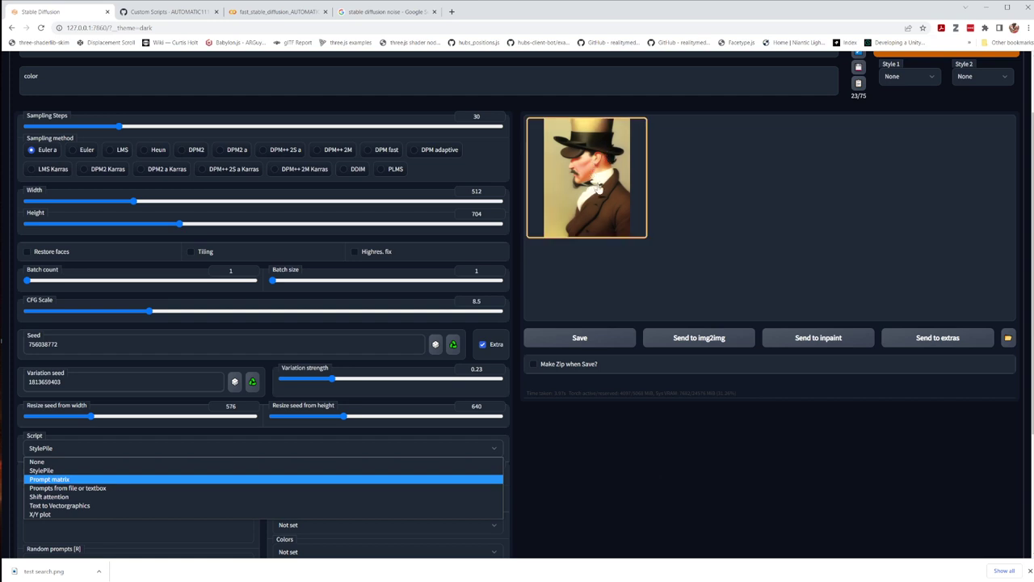
{"action": "left_click", "coordinate": [48, 498]}
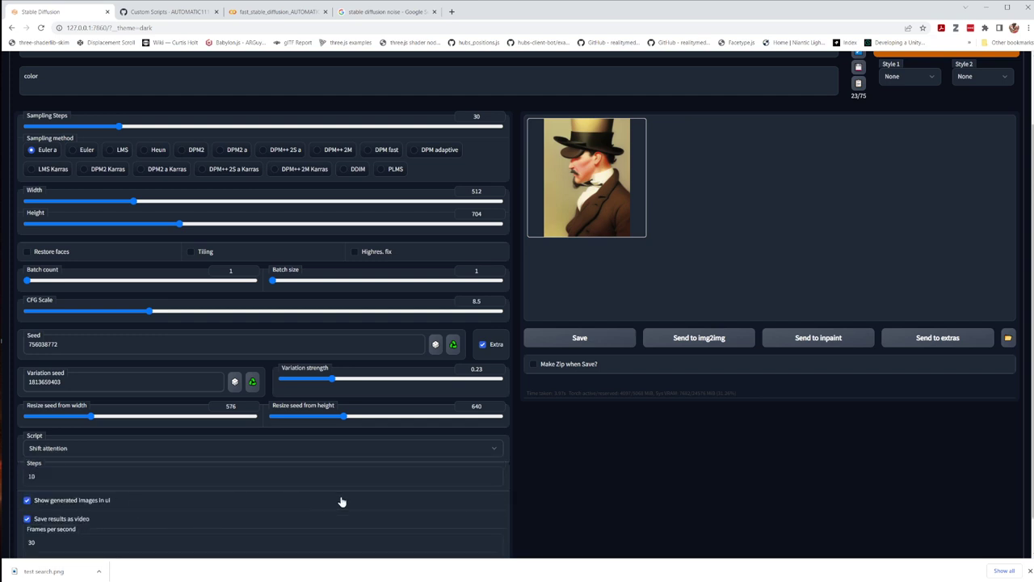
{"action": "scroll", "coordinate": [245, 447], "scroll_direction": "down", "scroll_amount": 1}
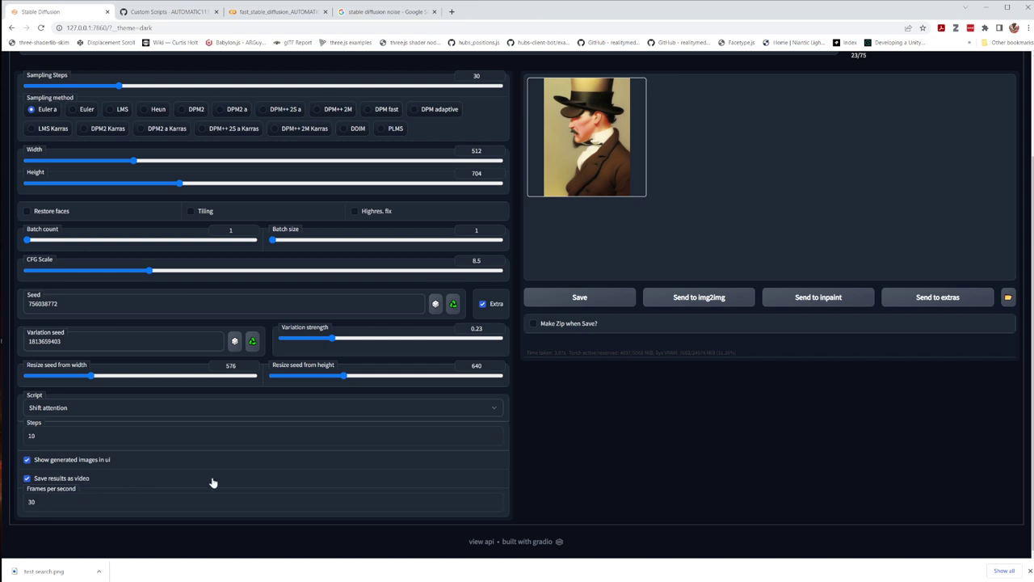
{"action": "scroll", "coordinate": [336, 485], "scroll_direction": "up", "scroll_amount": 3}
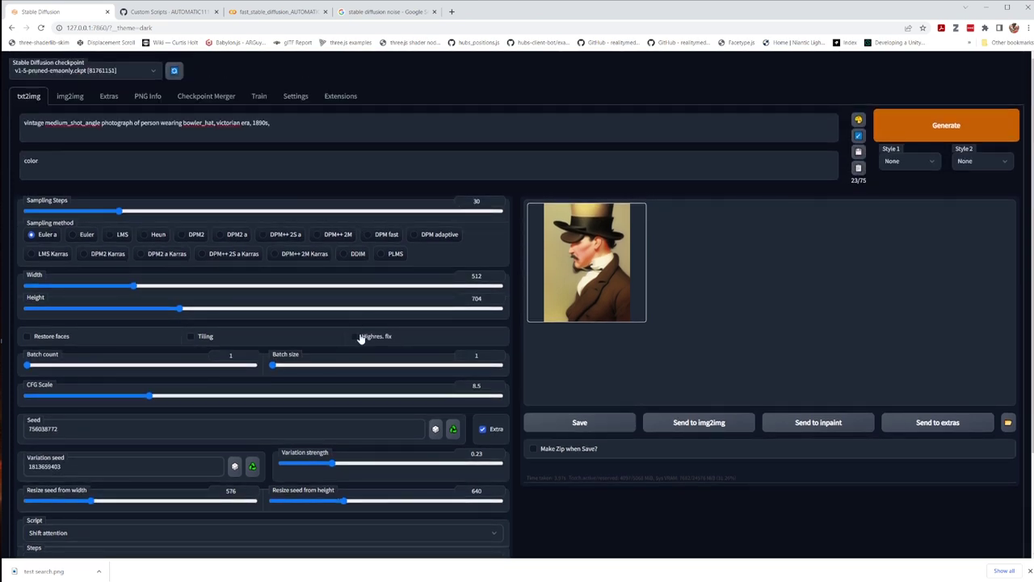
Set the txt2img Script back to None, briefly checking the webui scripts folder in Explorer
{"action": "scroll", "coordinate": [356, 336], "scroll_direction": "down", "scroll_amount": 2}
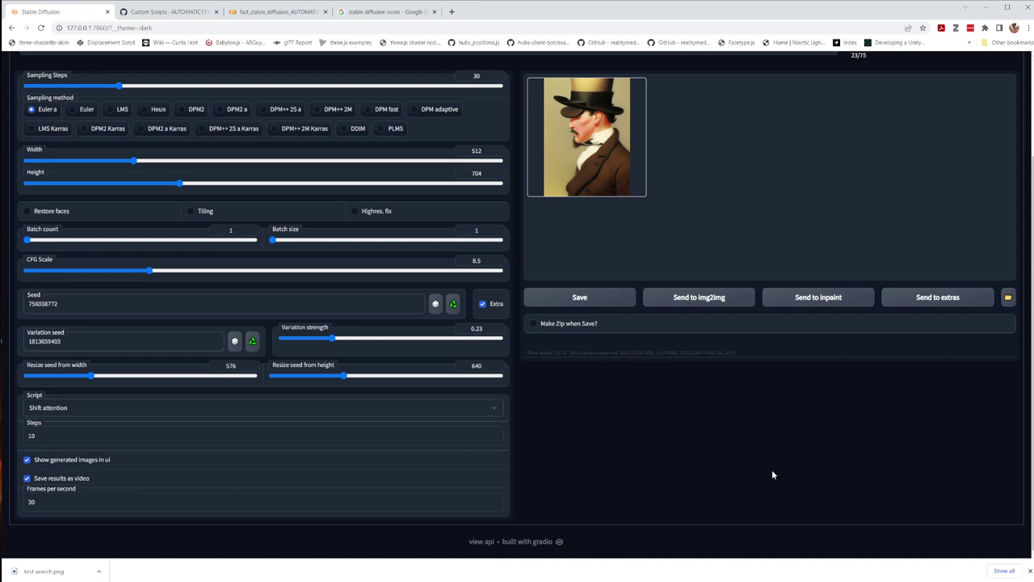
{"action": "scroll", "coordinate": [774, 472], "scroll_direction": "up", "scroll_amount": 2}
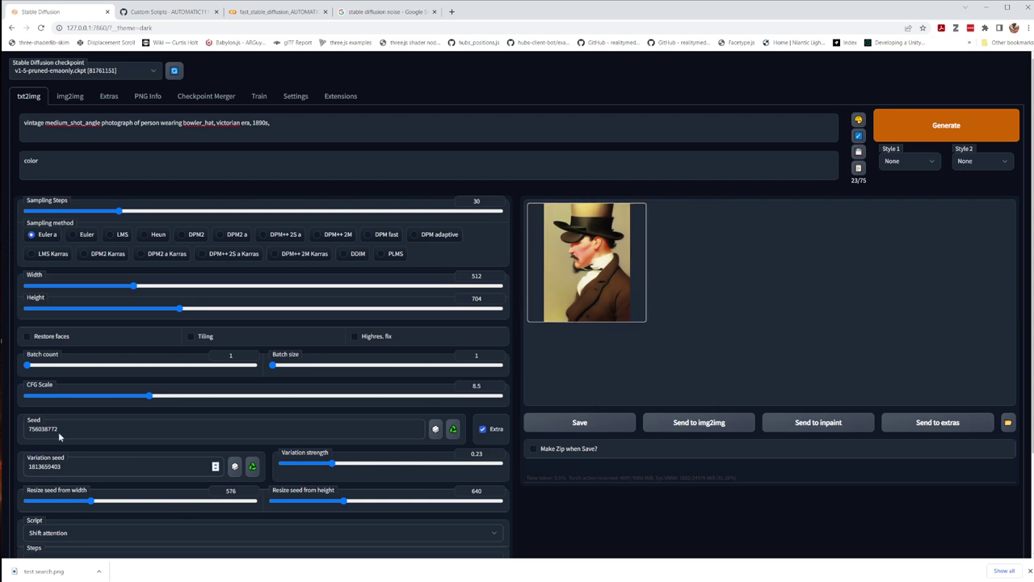
{"action": "scroll", "coordinate": [130, 460], "scroll_direction": "down", "scroll_amount": 2}
{"action": "left_click", "coordinate": [55, 409]}
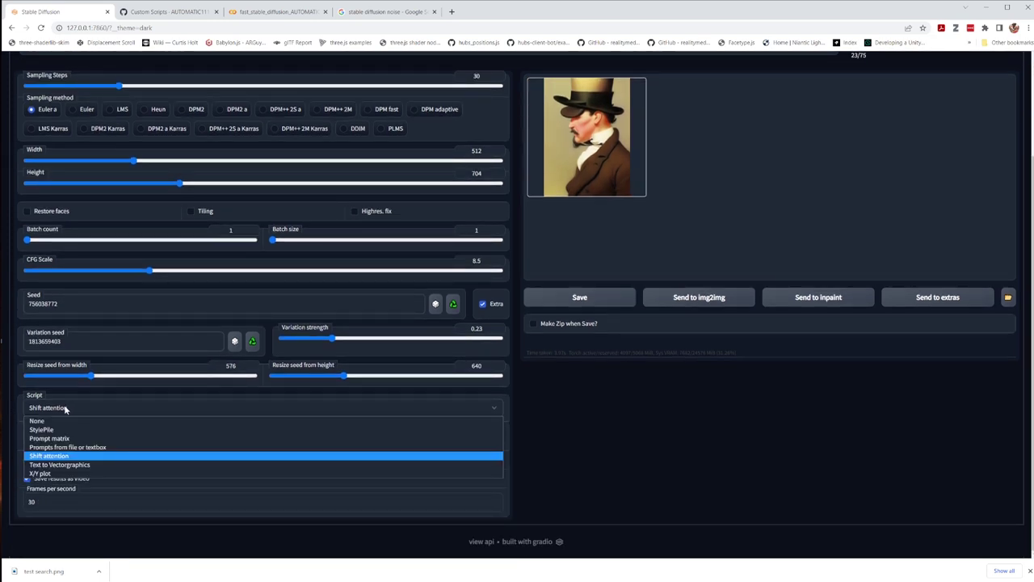
{"action": "left_click", "coordinate": [55, 426]}
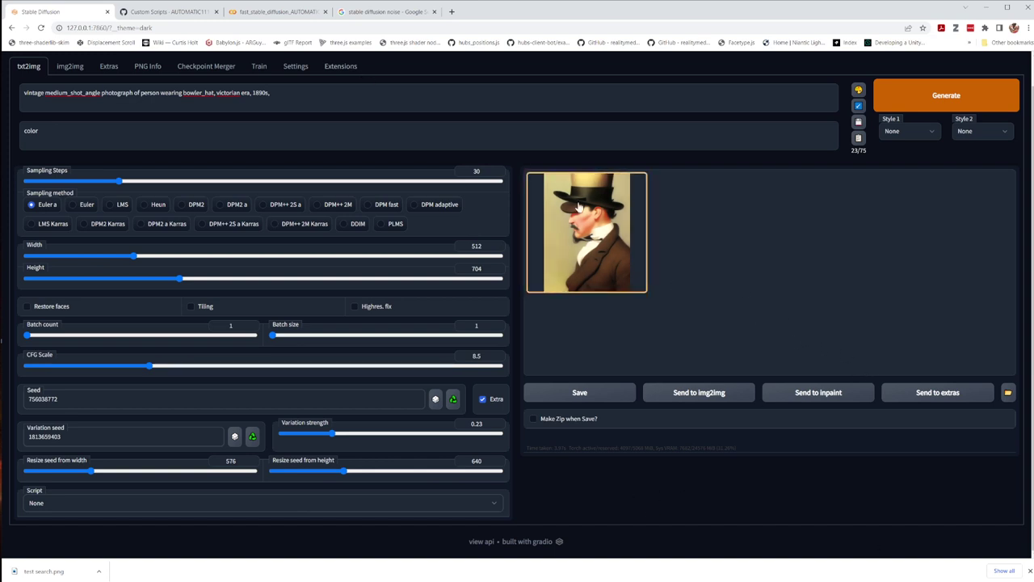
{"action": "key", "text": "alt+Tab"}
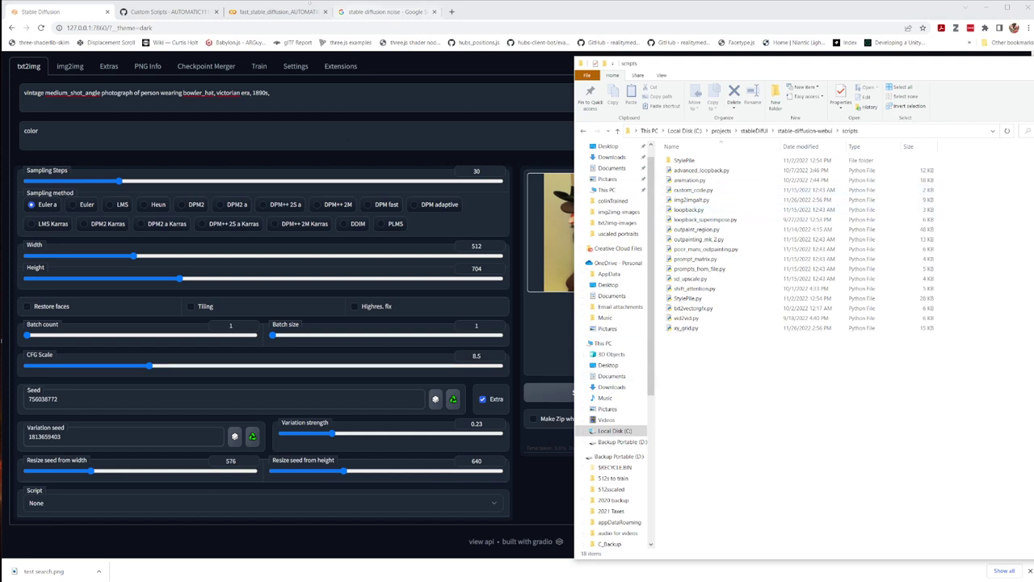
{"action": "key", "text": "alt+Tab"}
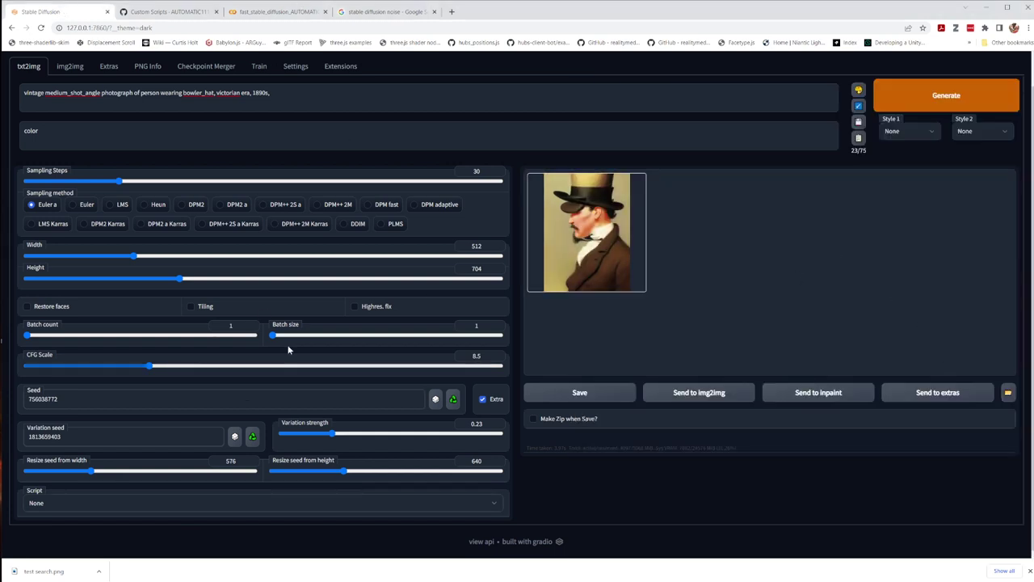
Generate a new top-hat portrait with no script and browse the latest files in txt2img-images
{"action": "left_click", "coordinate": [932, 97]}
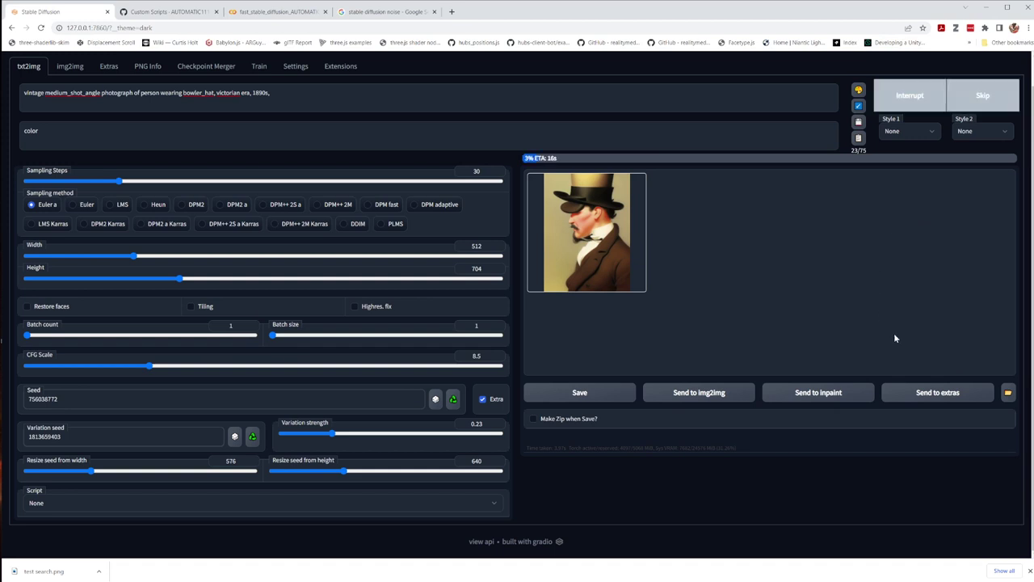
{"action": "left_click", "coordinate": [1010, 394]}
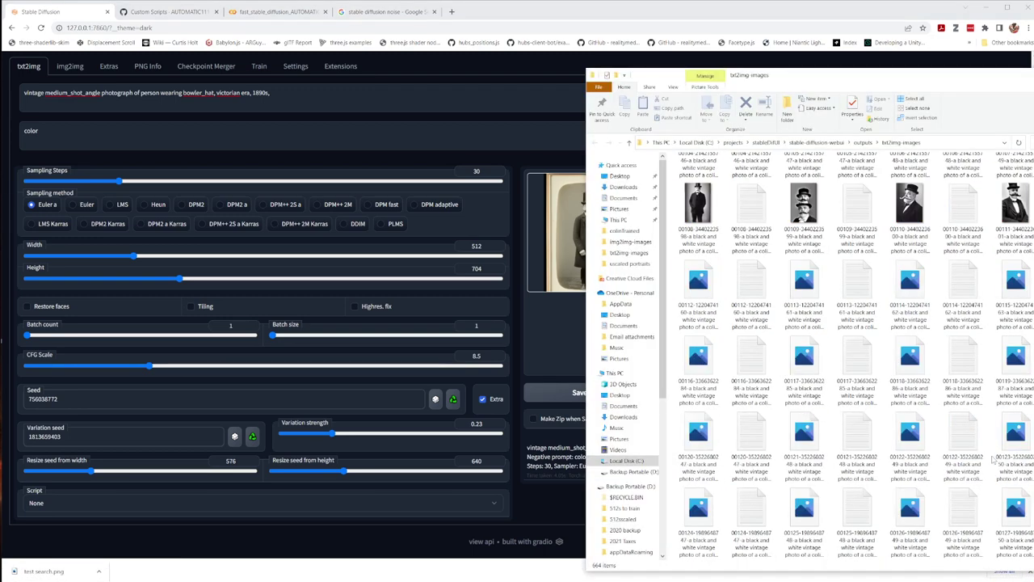
{"action": "scroll", "coordinate": [993, 459], "scroll_direction": "down", "scroll_amount": 10}
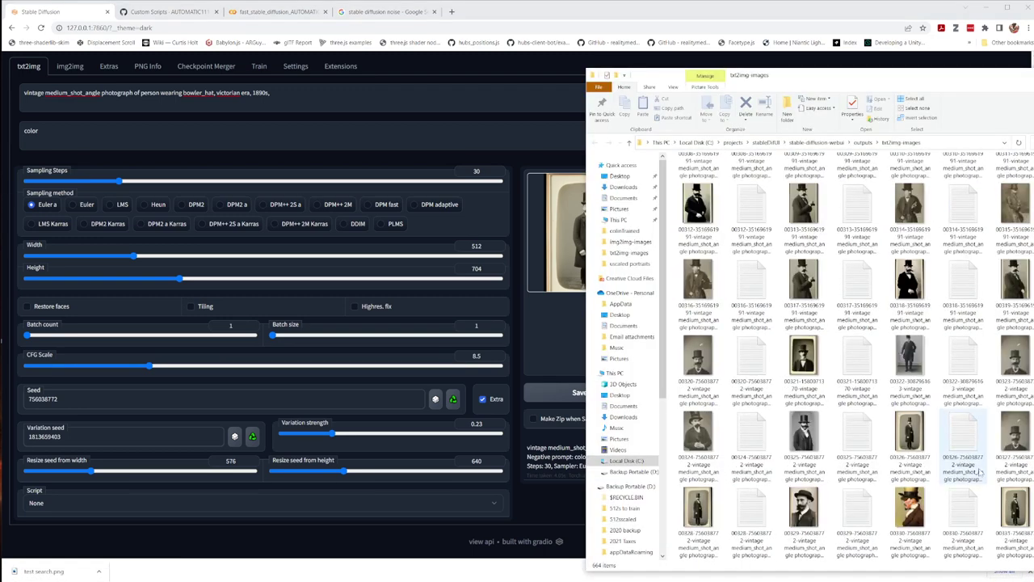
{"action": "scroll", "coordinate": [627, 412], "scroll_direction": "down", "scroll_amount": 3}
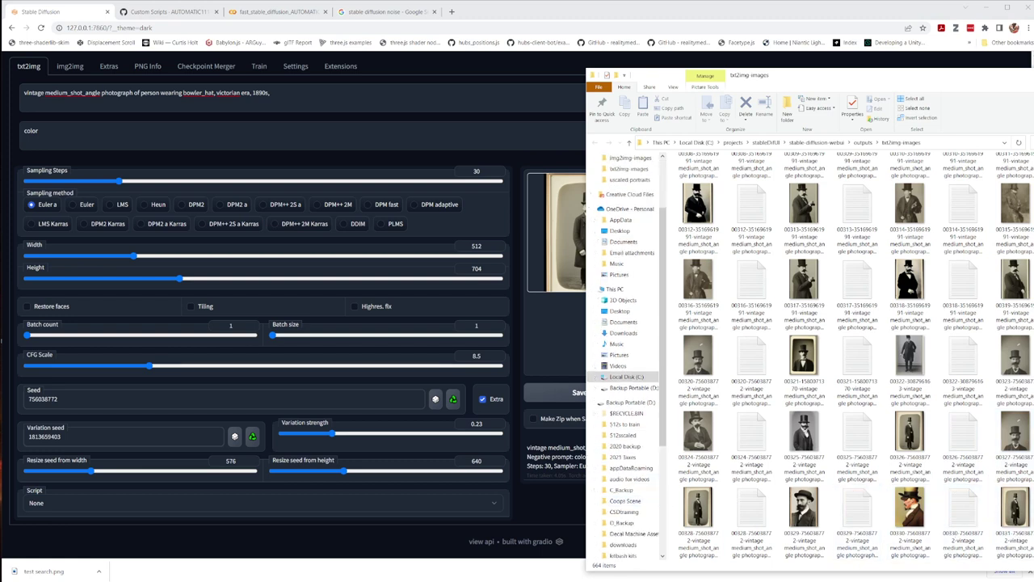
Return to the web UI and go to the img2img page
{"action": "mouse_move", "coordinate": [930, 570]}
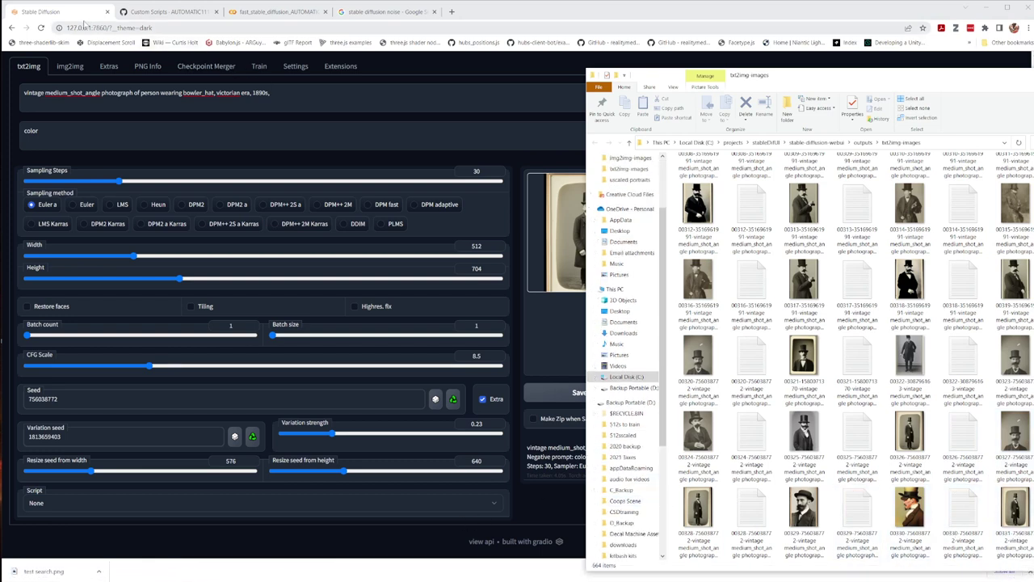
{"action": "left_click", "coordinate": [81, 18]}
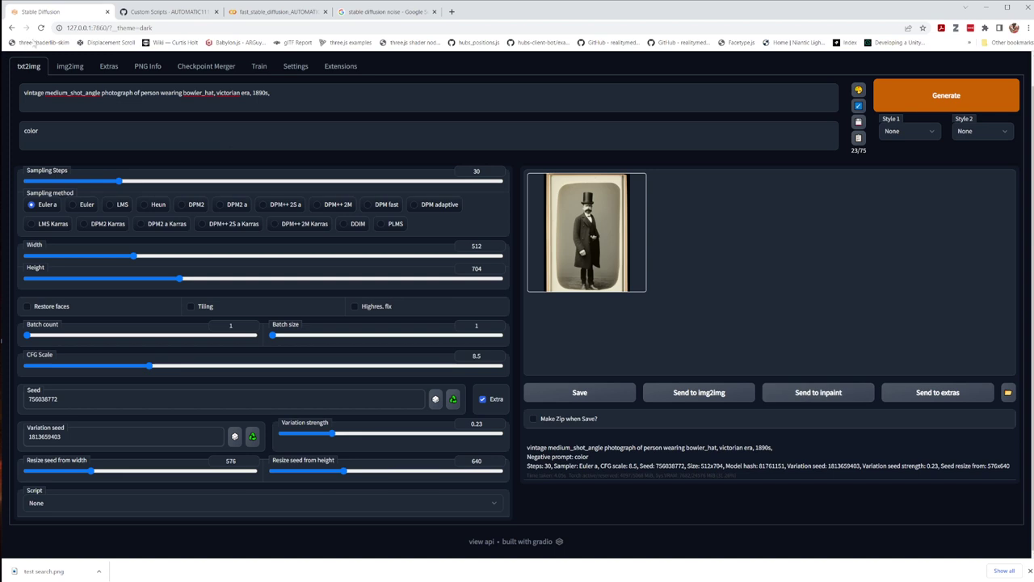
{"action": "left_click", "coordinate": [71, 68]}
Look over the Inpaint and img2img sub-tabs, then enlarge the full-length portrait back on txt2img
{"action": "left_click", "coordinate": [74, 181]}
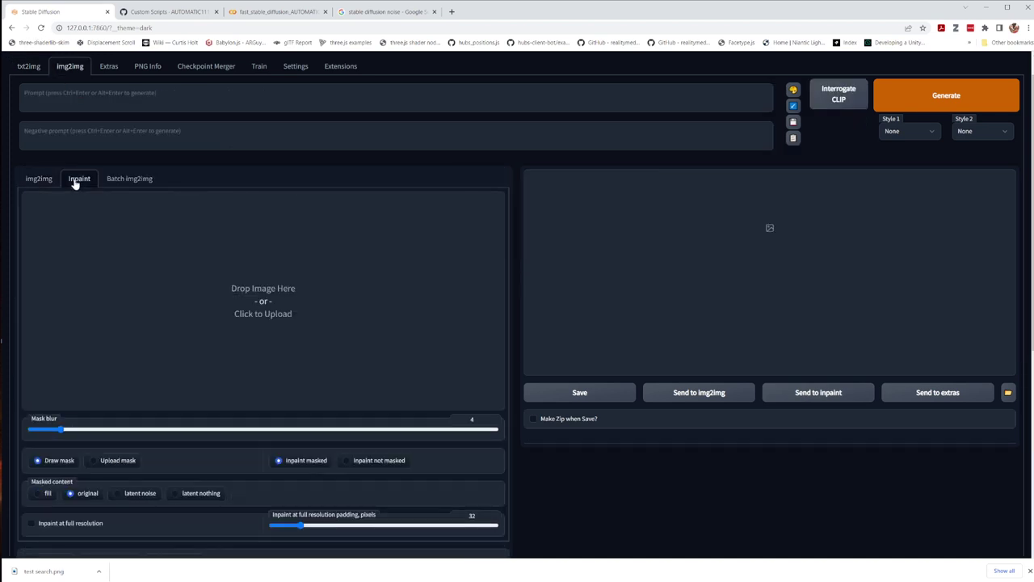
{"action": "left_click", "coordinate": [38, 181]}
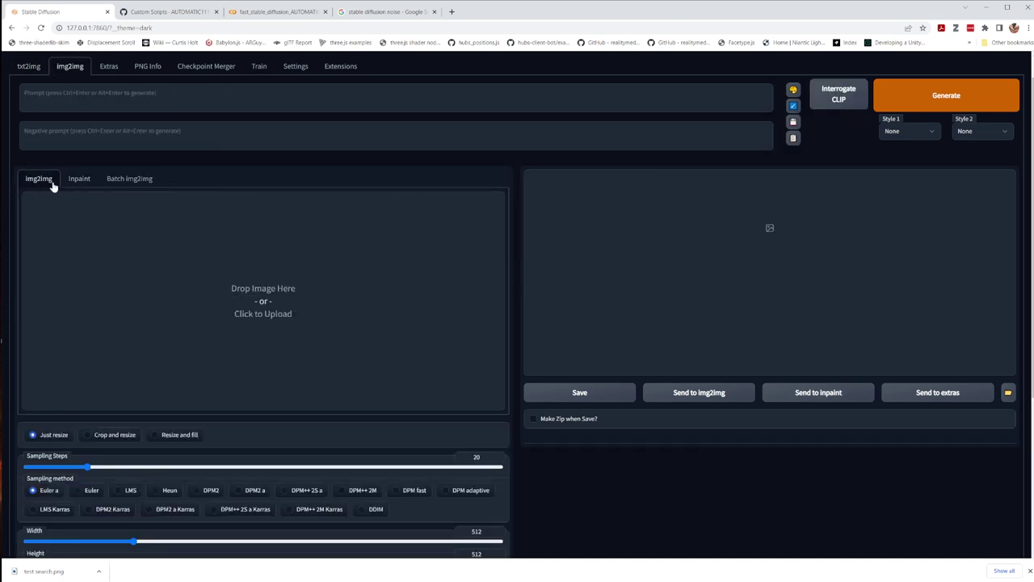
{"action": "left_click", "coordinate": [71, 179]}
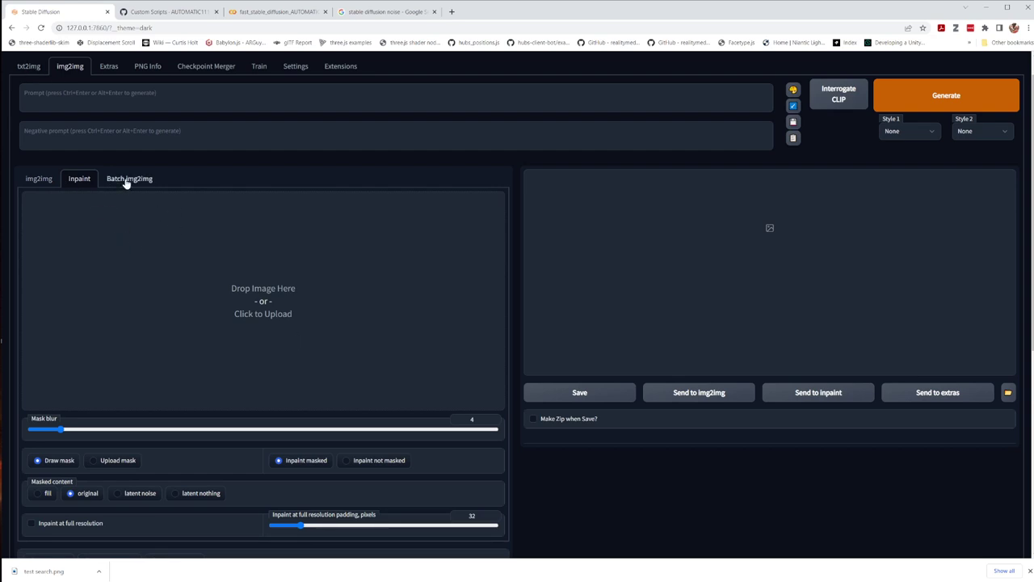
{"action": "left_click", "coordinate": [29, 68]}
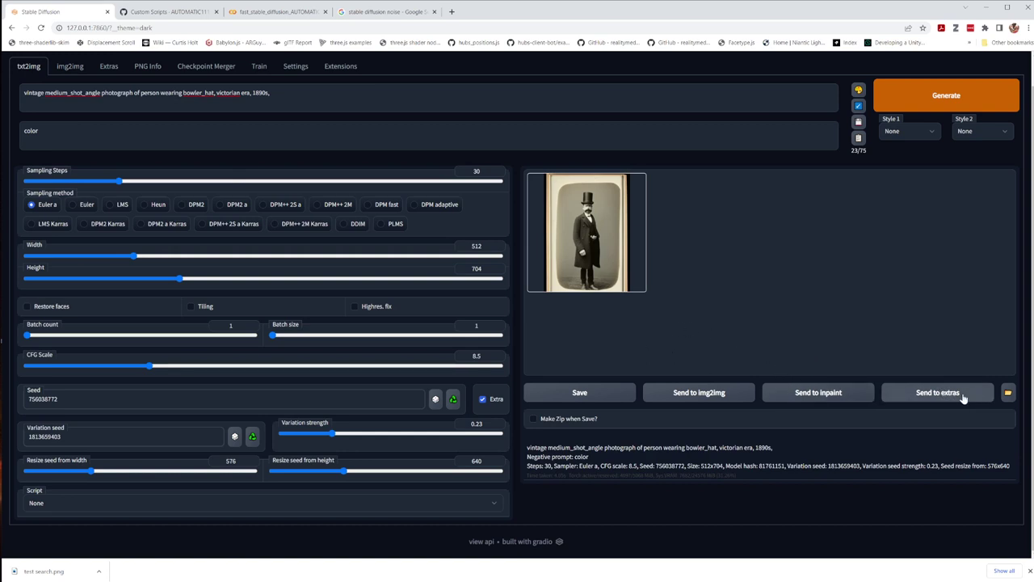
{"action": "left_click", "coordinate": [613, 257]}
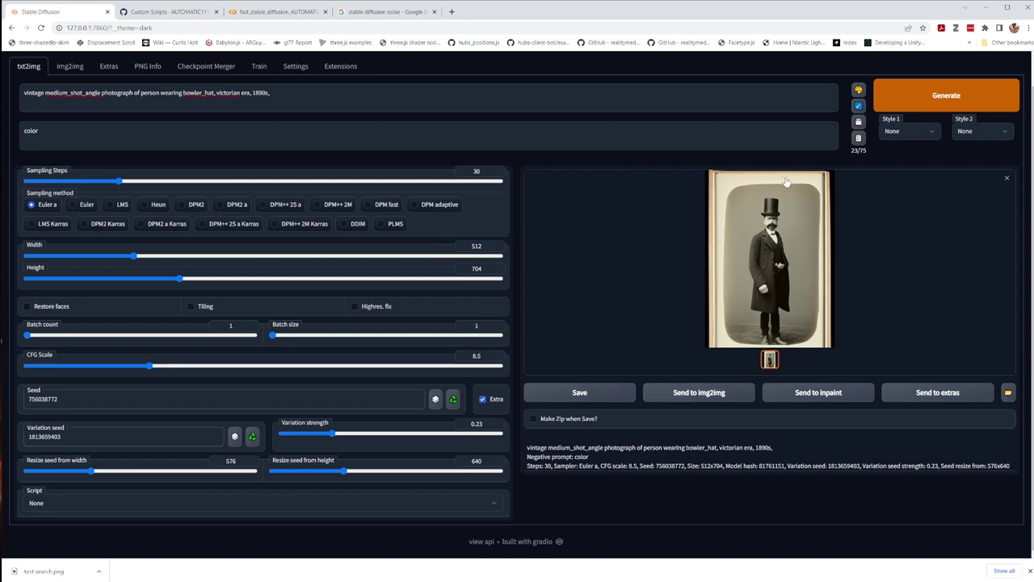
Send the portrait to Extras and upscale it 2x with SwinIR_4x, upscaling before restoring faces
{"action": "left_click", "coordinate": [917, 391]}
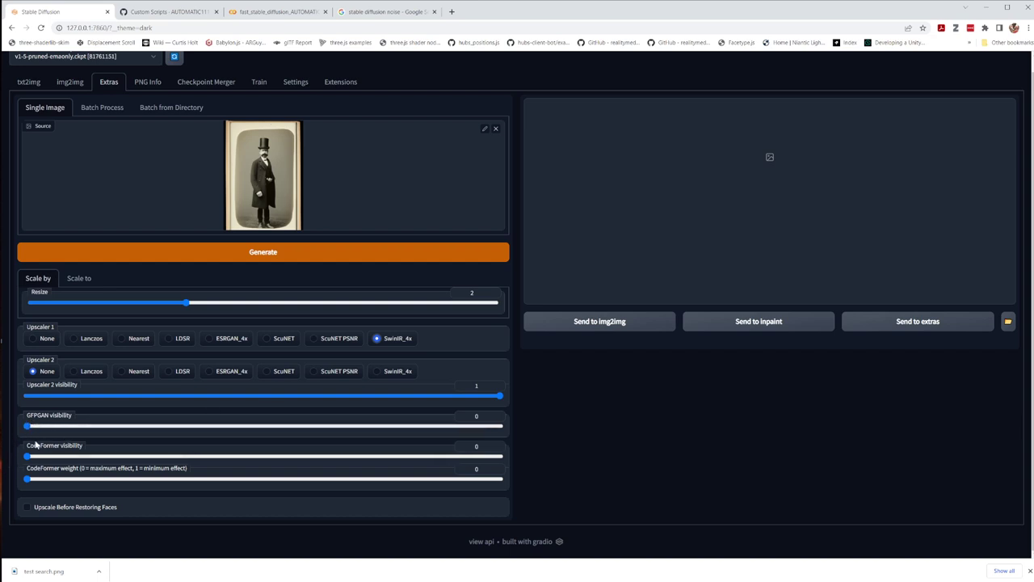
{"action": "left_click", "coordinate": [27, 507]}
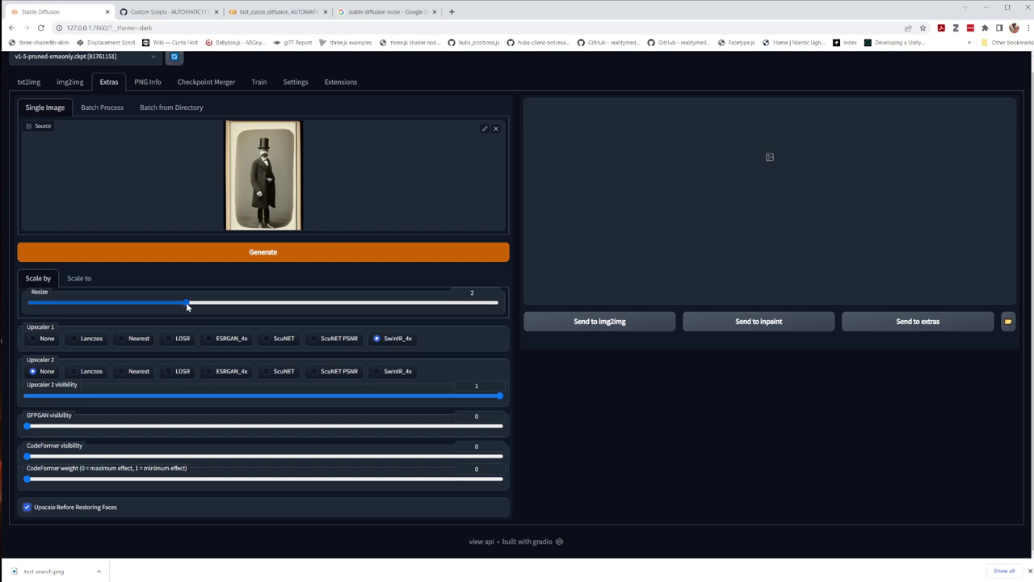
{"action": "left_click", "coordinate": [426, 257]}
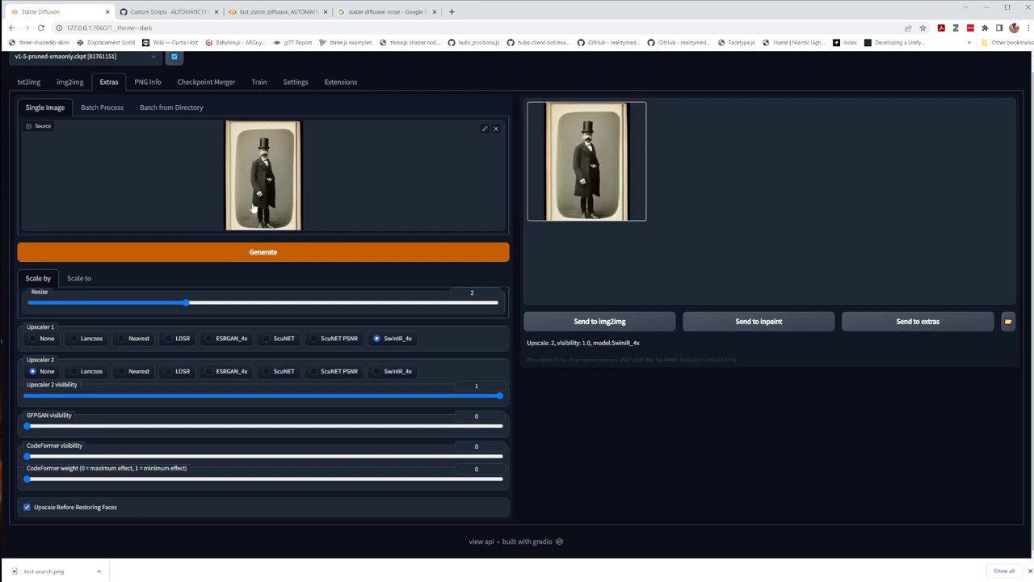
{"action": "left_click", "coordinate": [593, 178]}
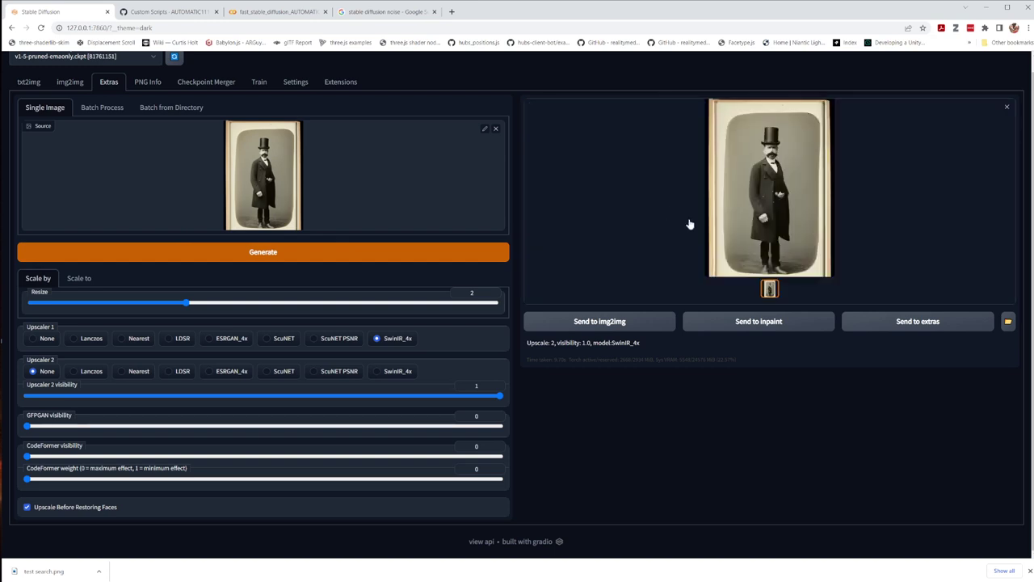
{"action": "left_click", "coordinate": [790, 216]}
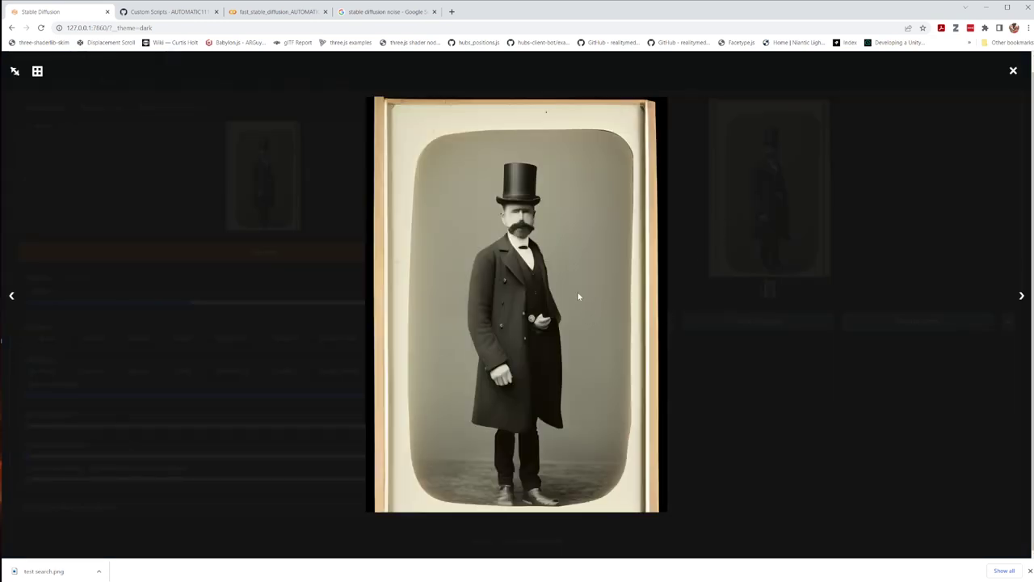
{"action": "left_click", "coordinate": [561, 305]}
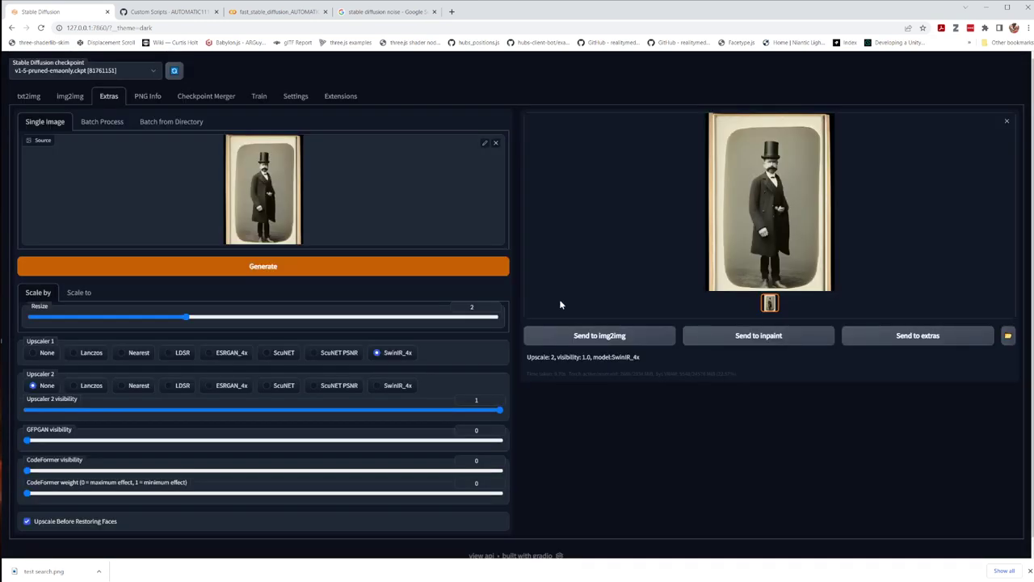
{"action": "left_click", "coordinate": [782, 203]}
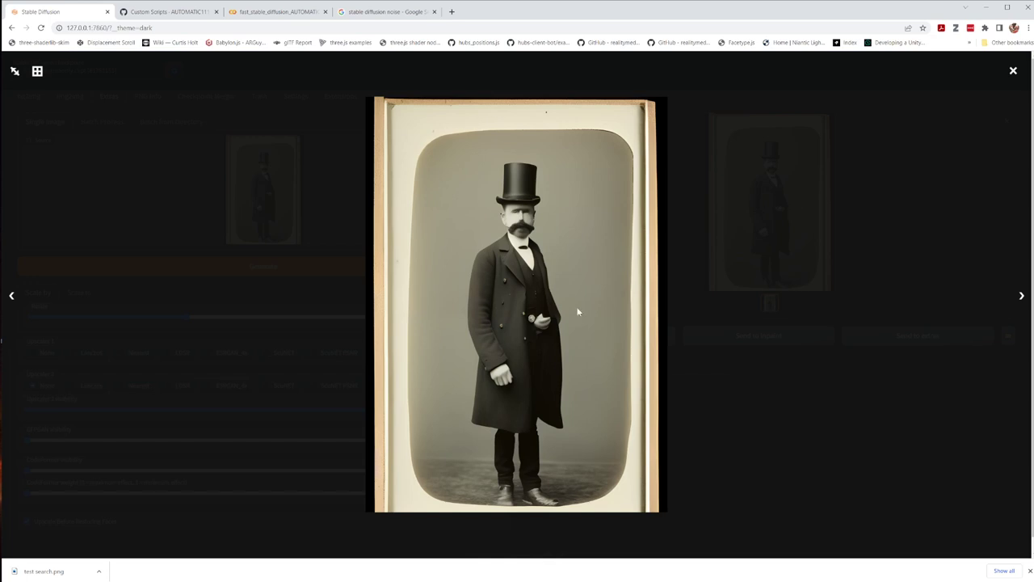
{"action": "left_click", "coordinate": [549, 247]}
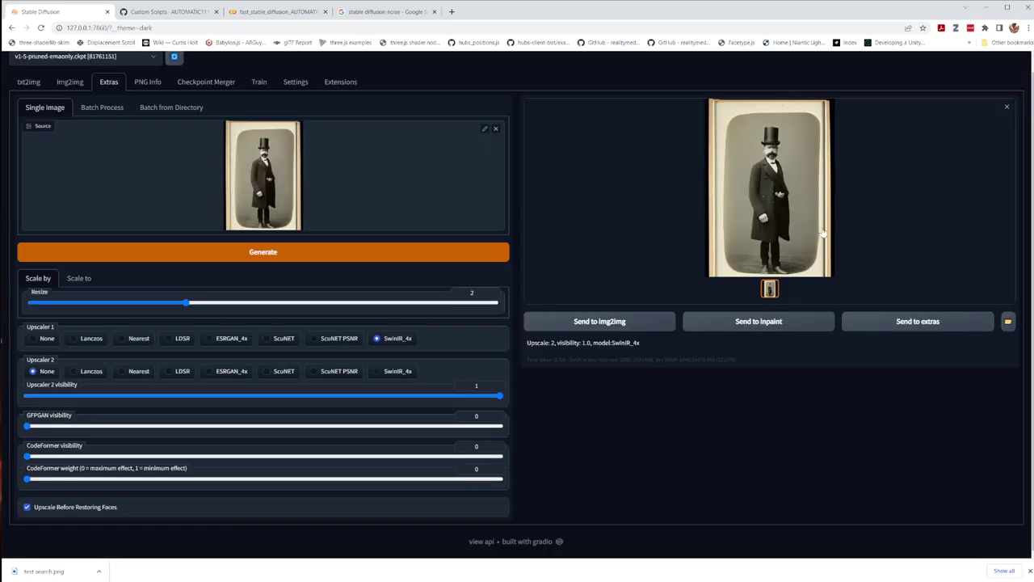
{"action": "left_click", "coordinate": [774, 230]}
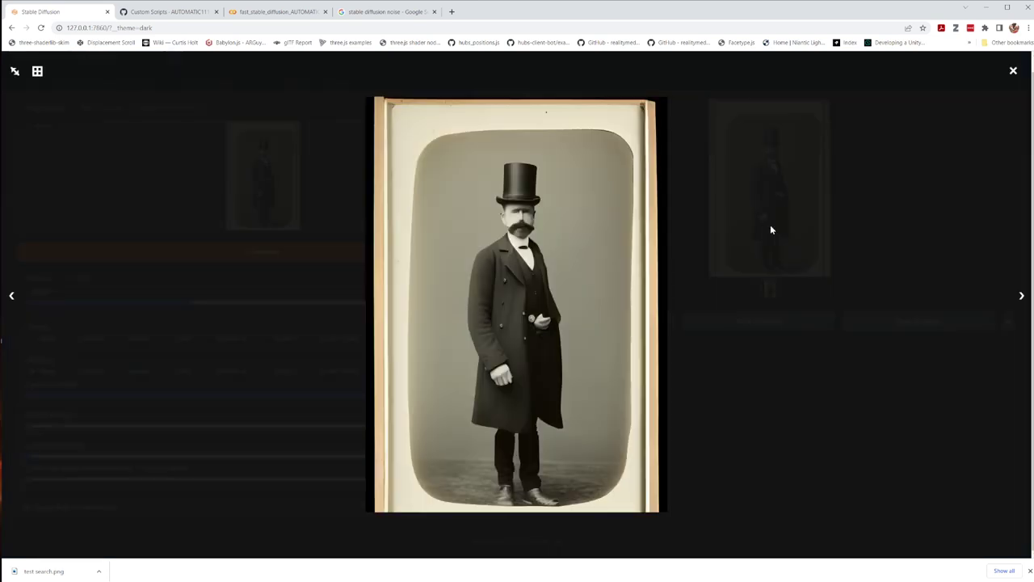
{"action": "right_click", "coordinate": [507, 301]}
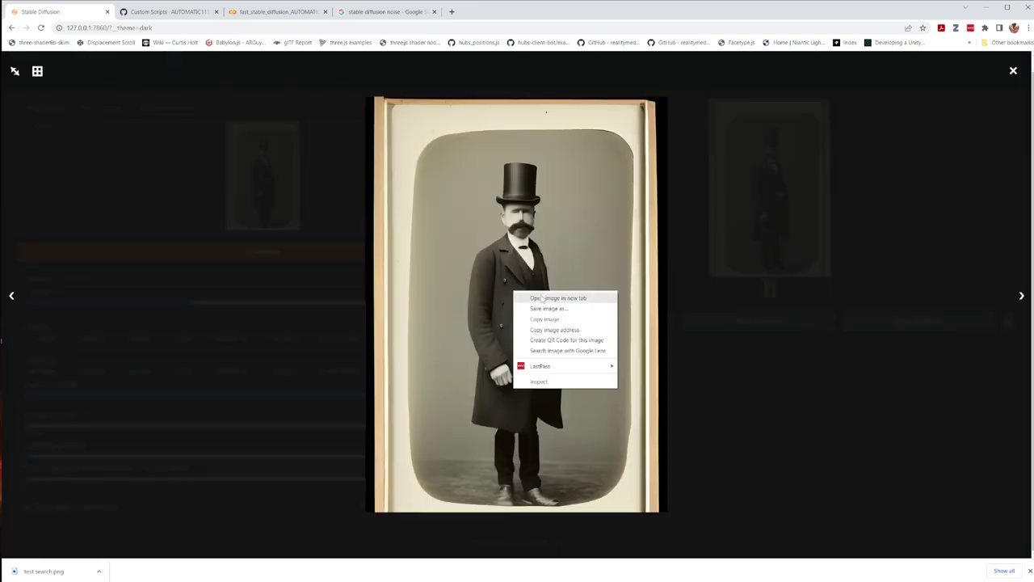
{"action": "left_click", "coordinate": [542, 298]}
{"action": "left_click", "coordinate": [168, 13]}
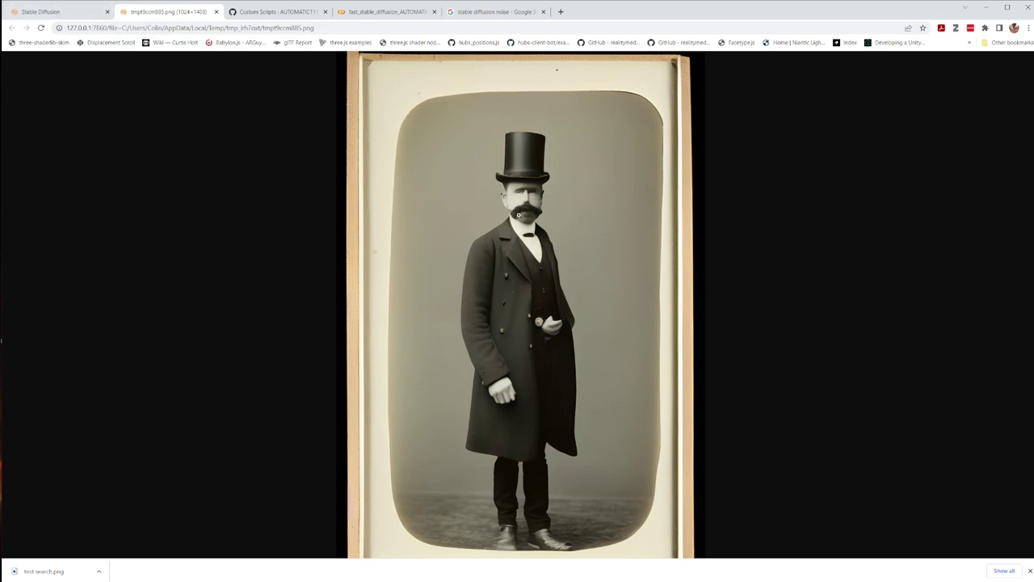
{"action": "left_click", "coordinate": [518, 214]}
{"action": "left_click", "coordinate": [487, 254]}
{"action": "left_click", "coordinate": [216, 11]}
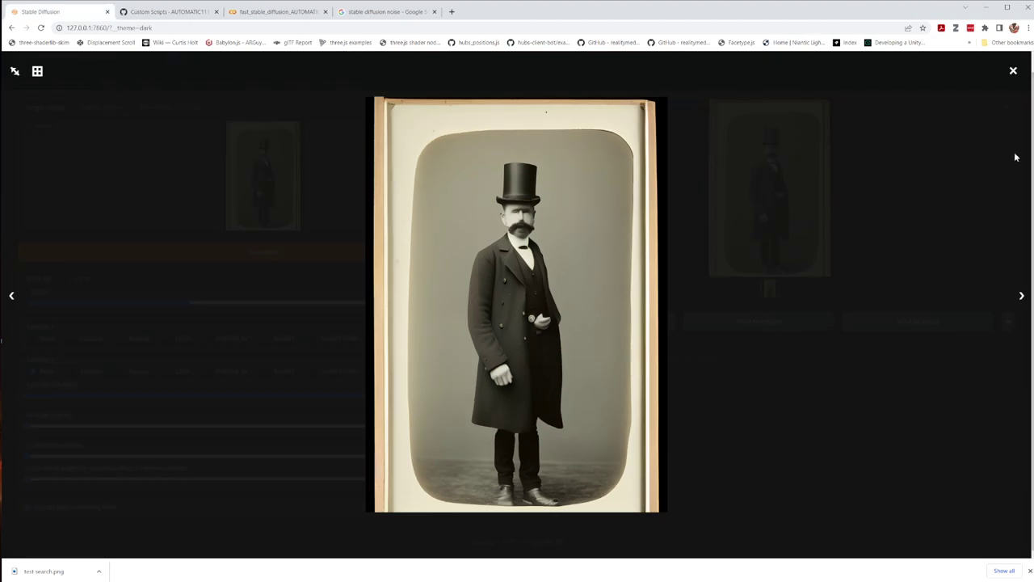
{"action": "left_click", "coordinate": [1013, 72]}
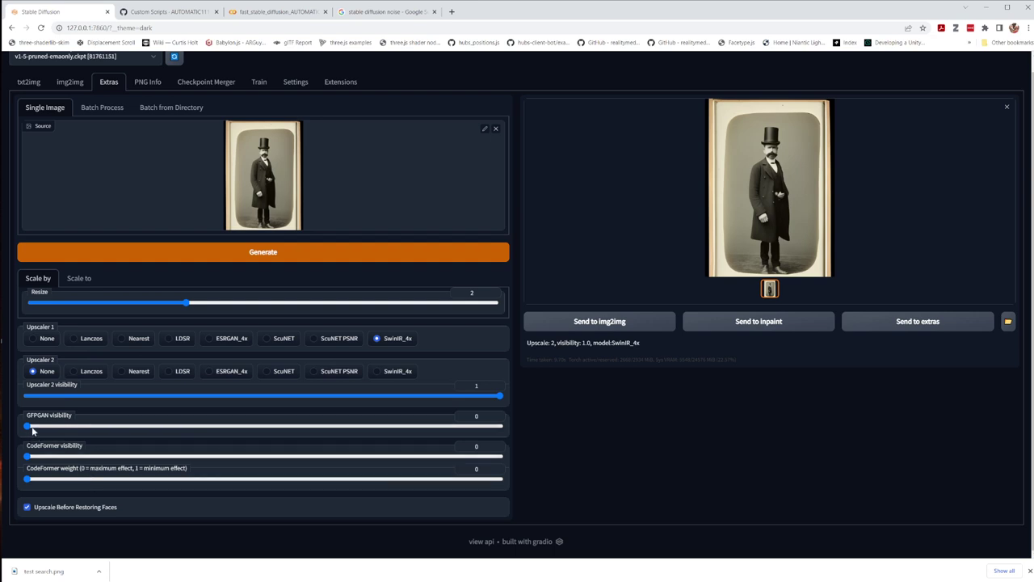
Raise GFPGAN visibility in Extras, briefly visiting the Settings, Extensions and img2img pages
{"action": "left_click_drag", "start_coordinate": [28, 429], "coordinate": [499, 435]}
{"action": "left_click", "coordinate": [295, 83]}
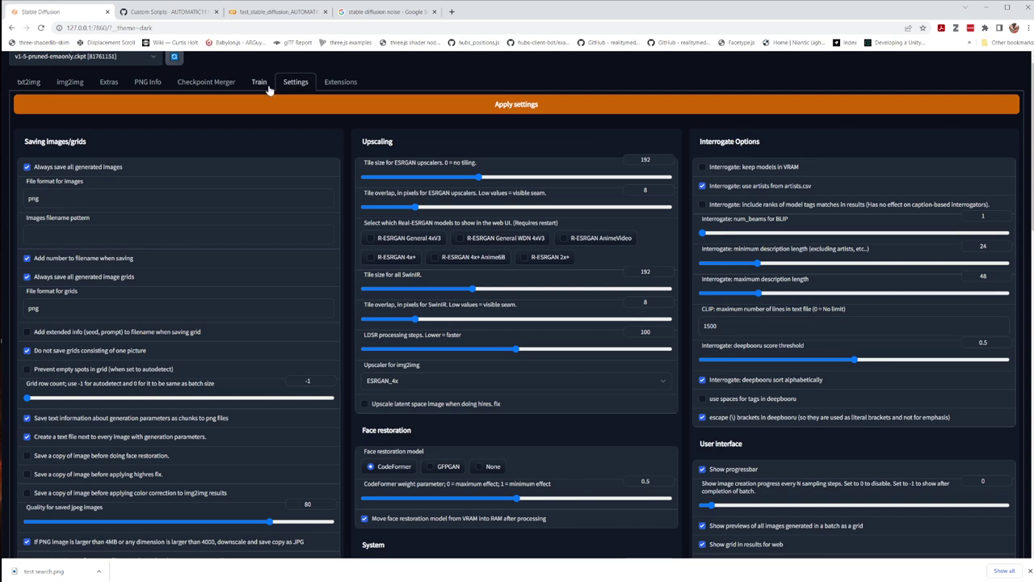
{"action": "left_click", "coordinate": [327, 83]}
{"action": "left_click", "coordinate": [77, 97]}
{"action": "left_click", "coordinate": [111, 99]}
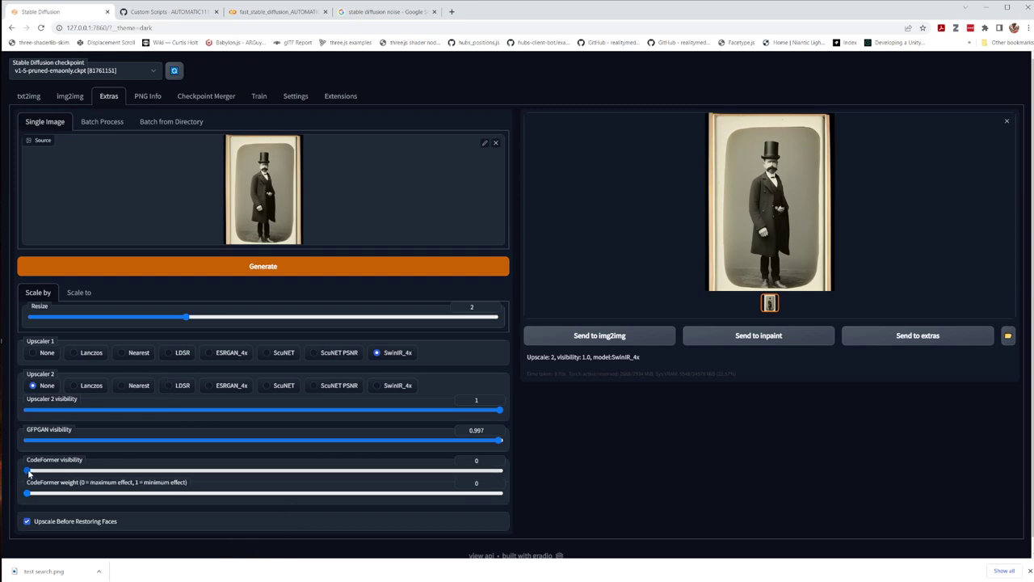
Set GFPGAN to 0, CodeFormer visibility 0.938 and weight 0.134, and run the upscale
{"action": "left_click_drag", "start_coordinate": [497, 443], "coordinate": [496, 472]}
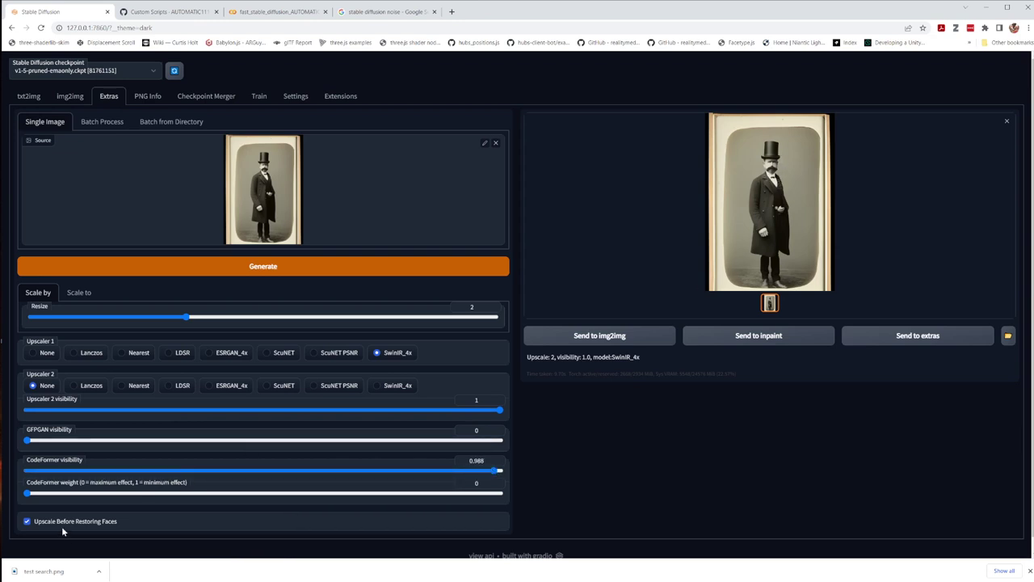
{"action": "left_click_drag", "start_coordinate": [26, 501], "coordinate": [91, 498]}
{"action": "left_click", "coordinate": [471, 477]}
{"action": "left_click_drag", "start_coordinate": [478, 478], "coordinate": [475, 476]}
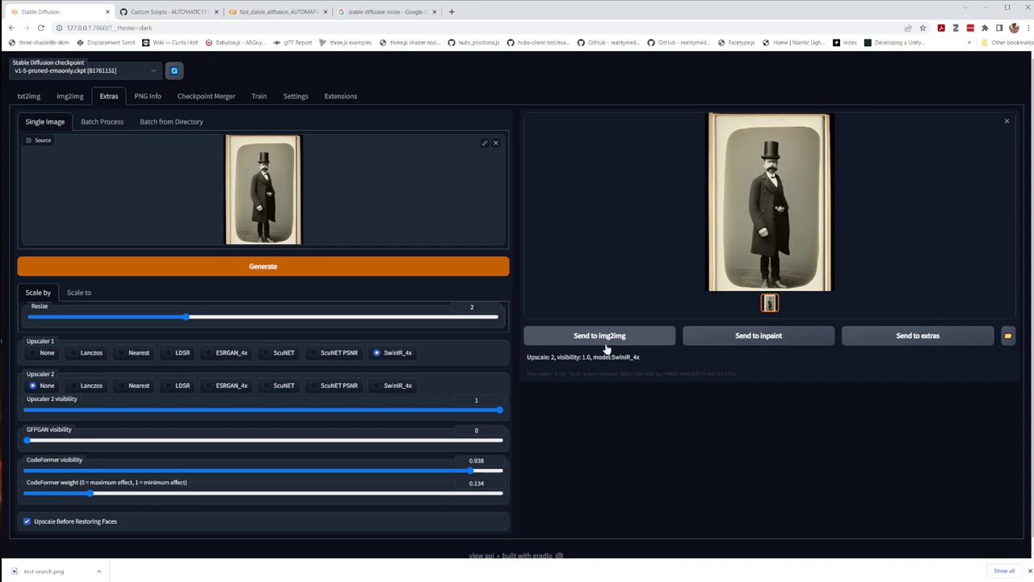
{"action": "left_click", "coordinate": [290, 269]}
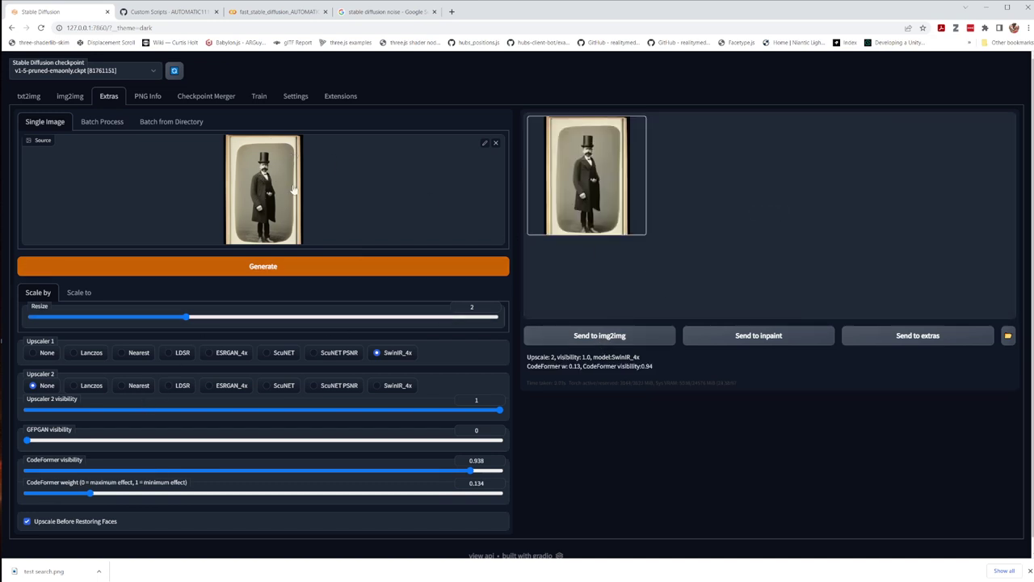
View the CodeFormer-restored portrait full-screen, then return to the txt2img page
{"action": "left_click", "coordinate": [598, 166]}
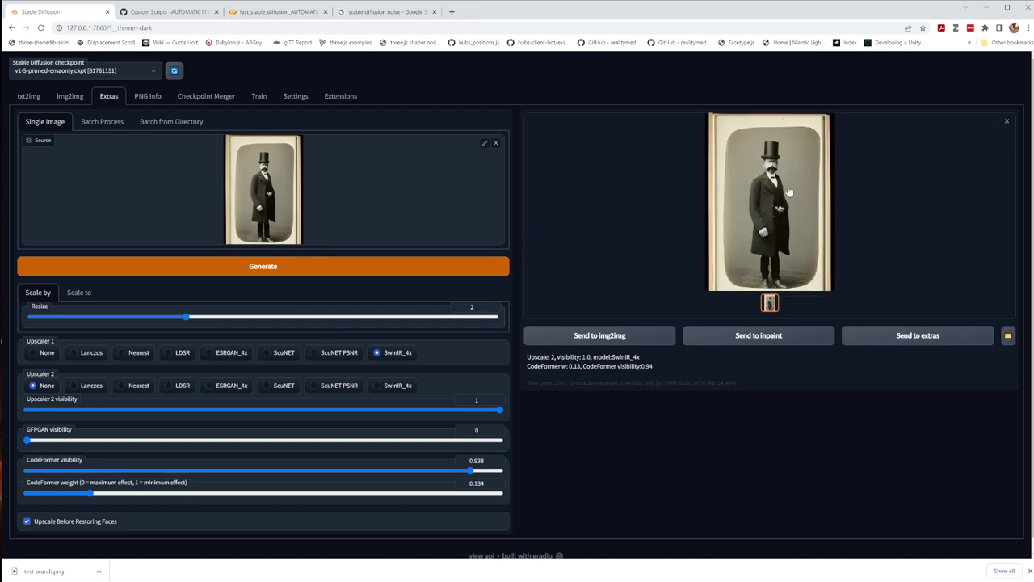
{"action": "left_click", "coordinate": [737, 279]}
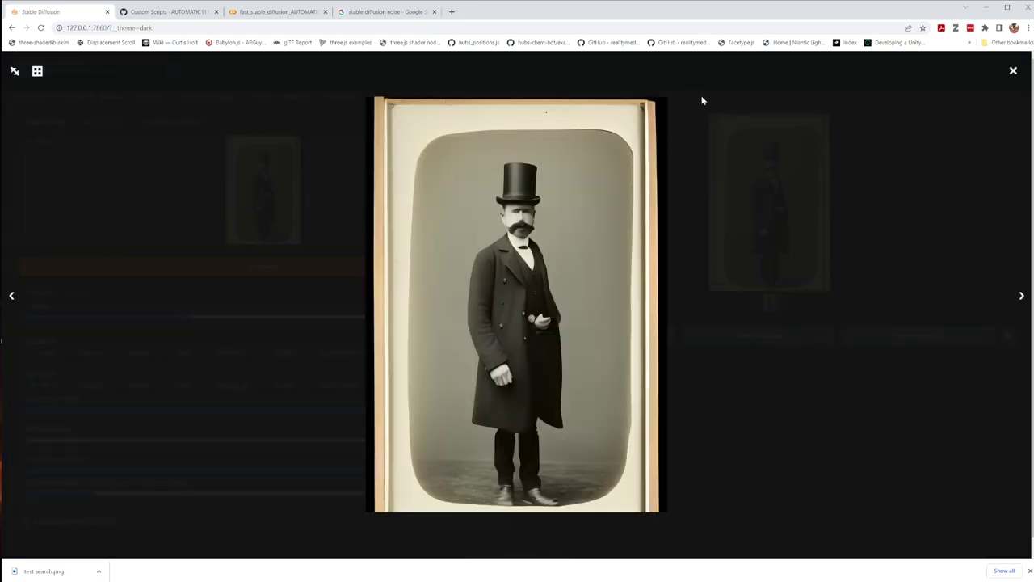
{"action": "left_click", "coordinate": [1013, 71]}
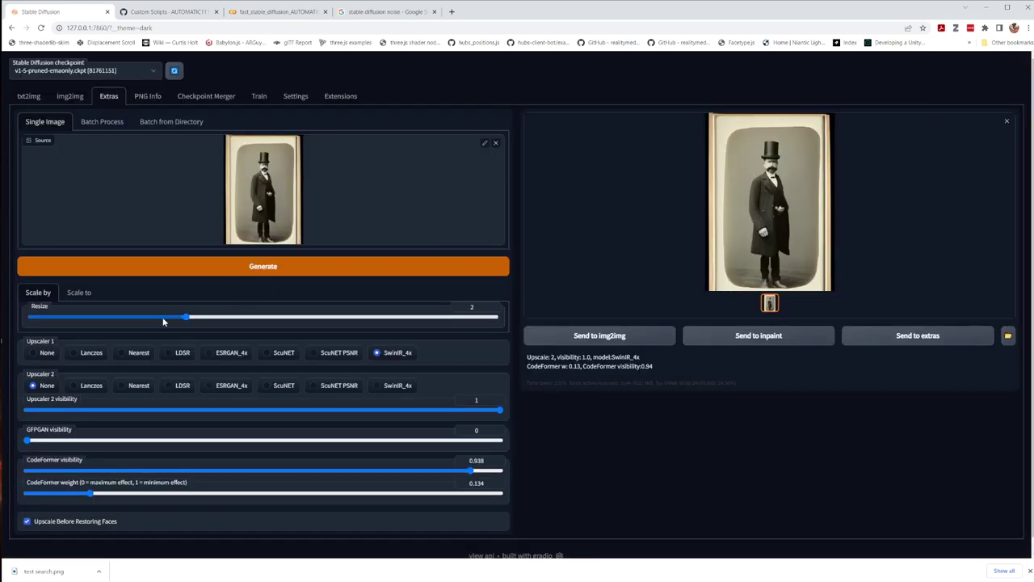
{"action": "left_click", "coordinate": [31, 97]}
{"action": "scroll", "coordinate": [251, 356], "scroll_direction": "down", "scroll_amount": 1}
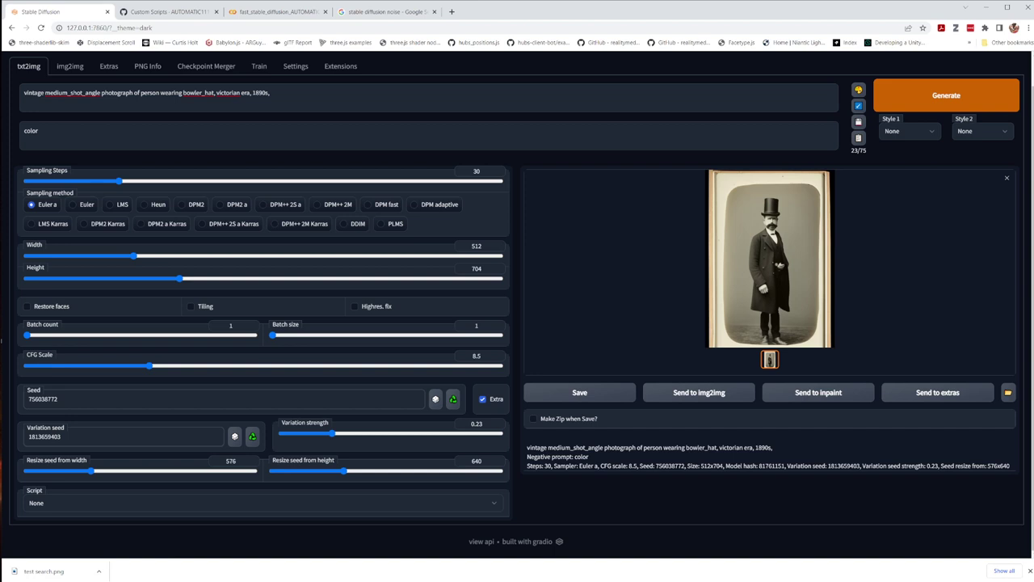
{"action": "key", "text": "alt+Tab"}
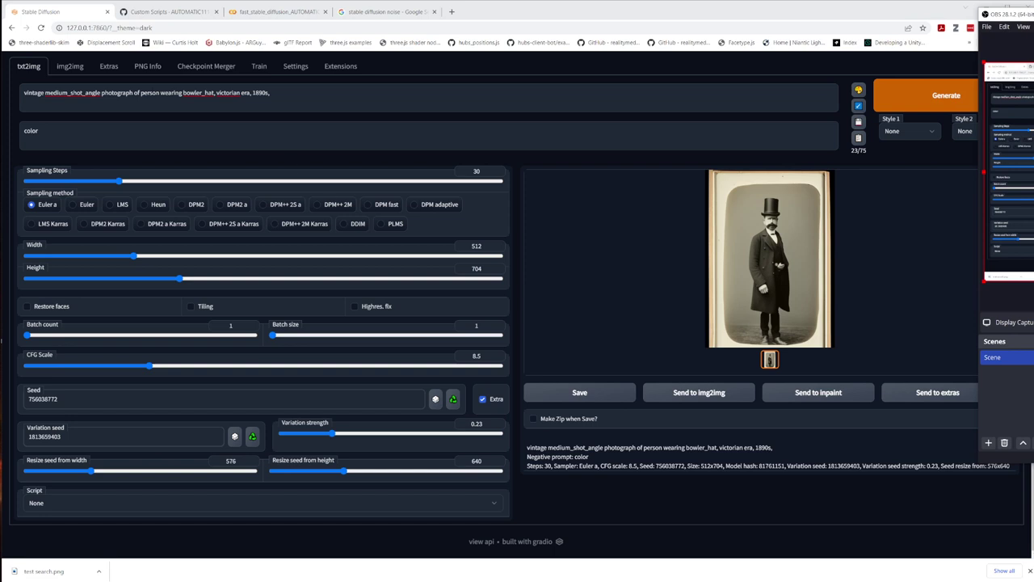
{"action": "left_click", "coordinate": [71, 66]}
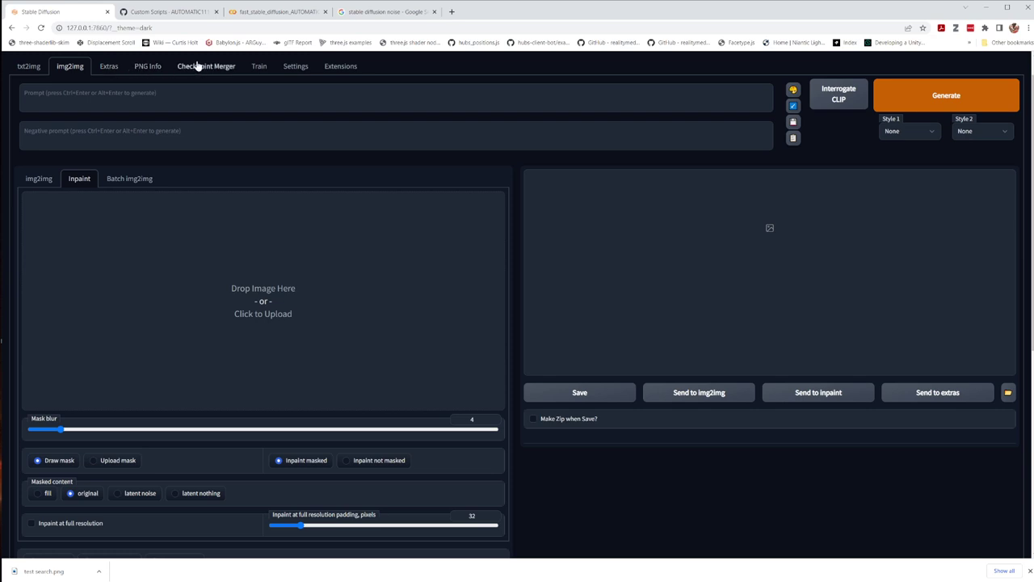
{"action": "left_click", "coordinate": [338, 67]}
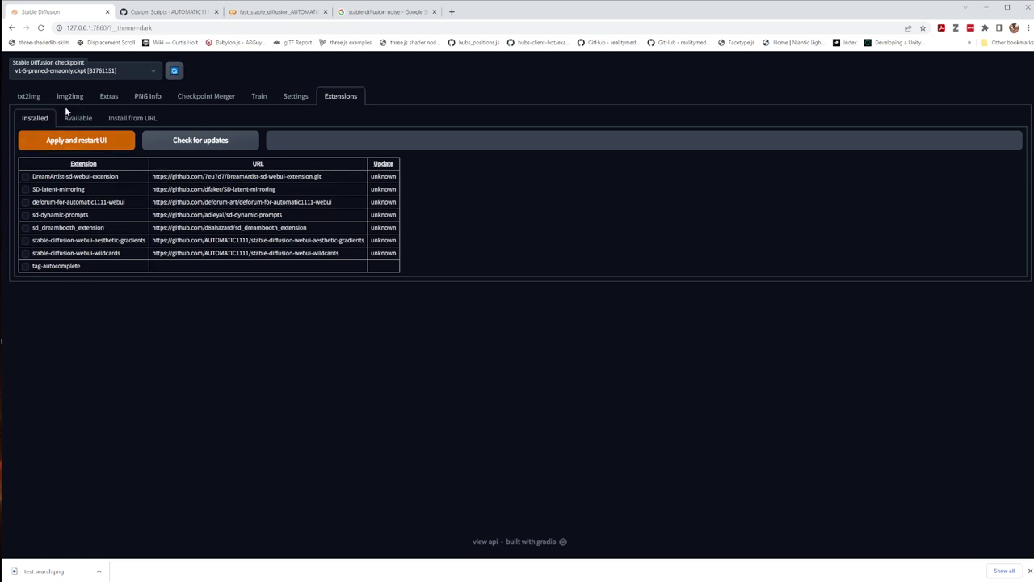
{"action": "left_click", "coordinate": [31, 98]}
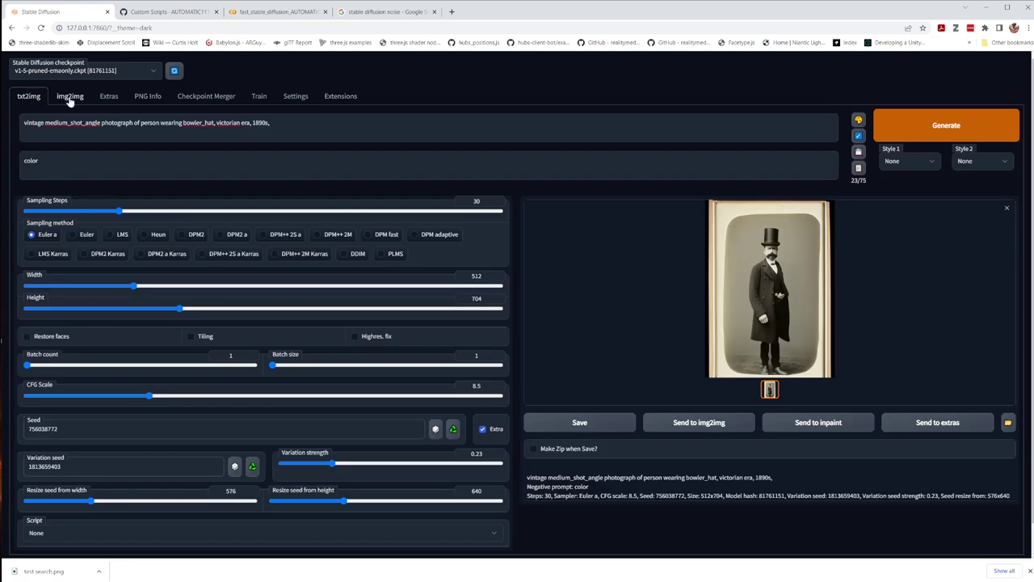
{"action": "left_click", "coordinate": [70, 97]}
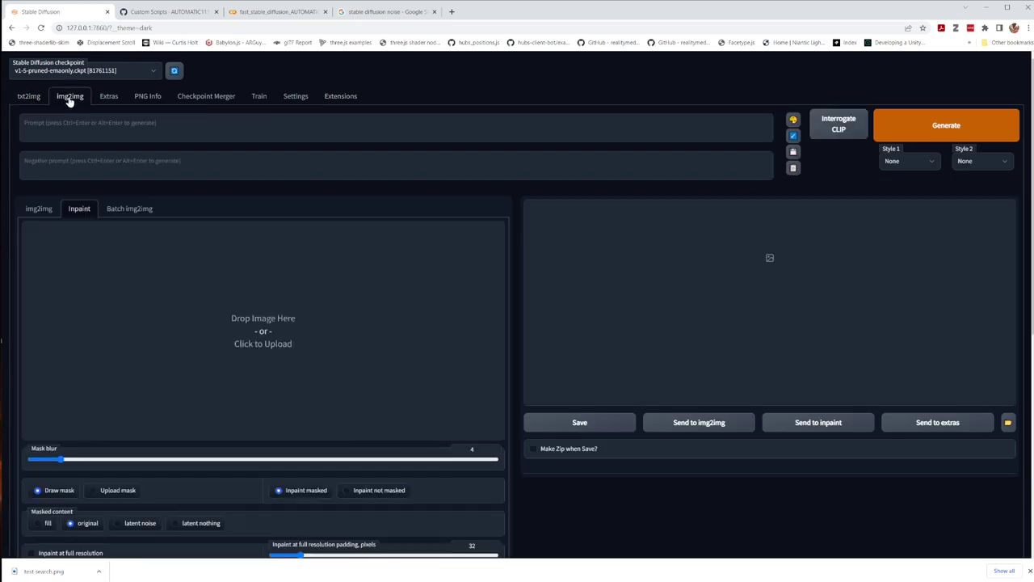
{"action": "left_click", "coordinate": [25, 97]}
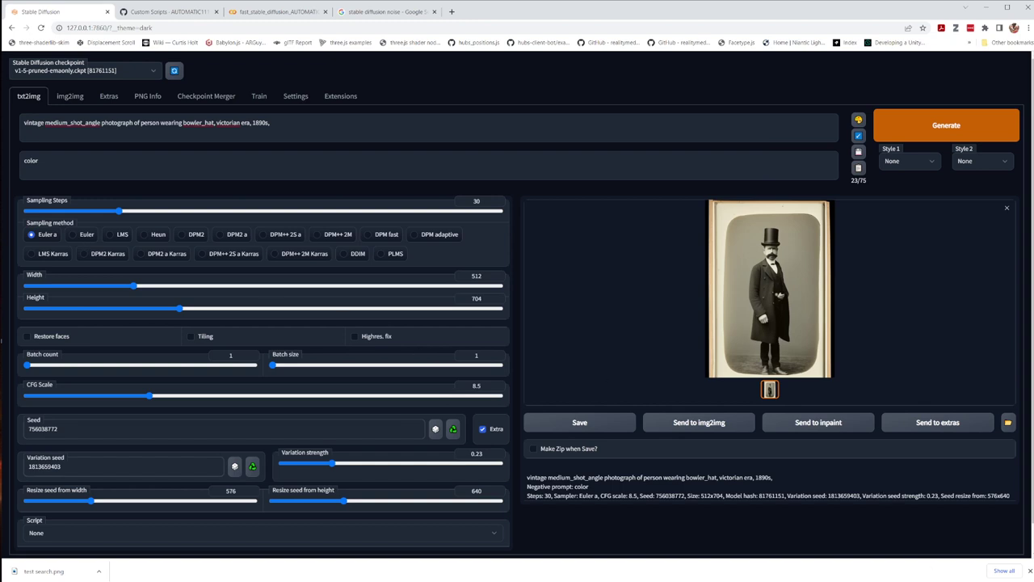